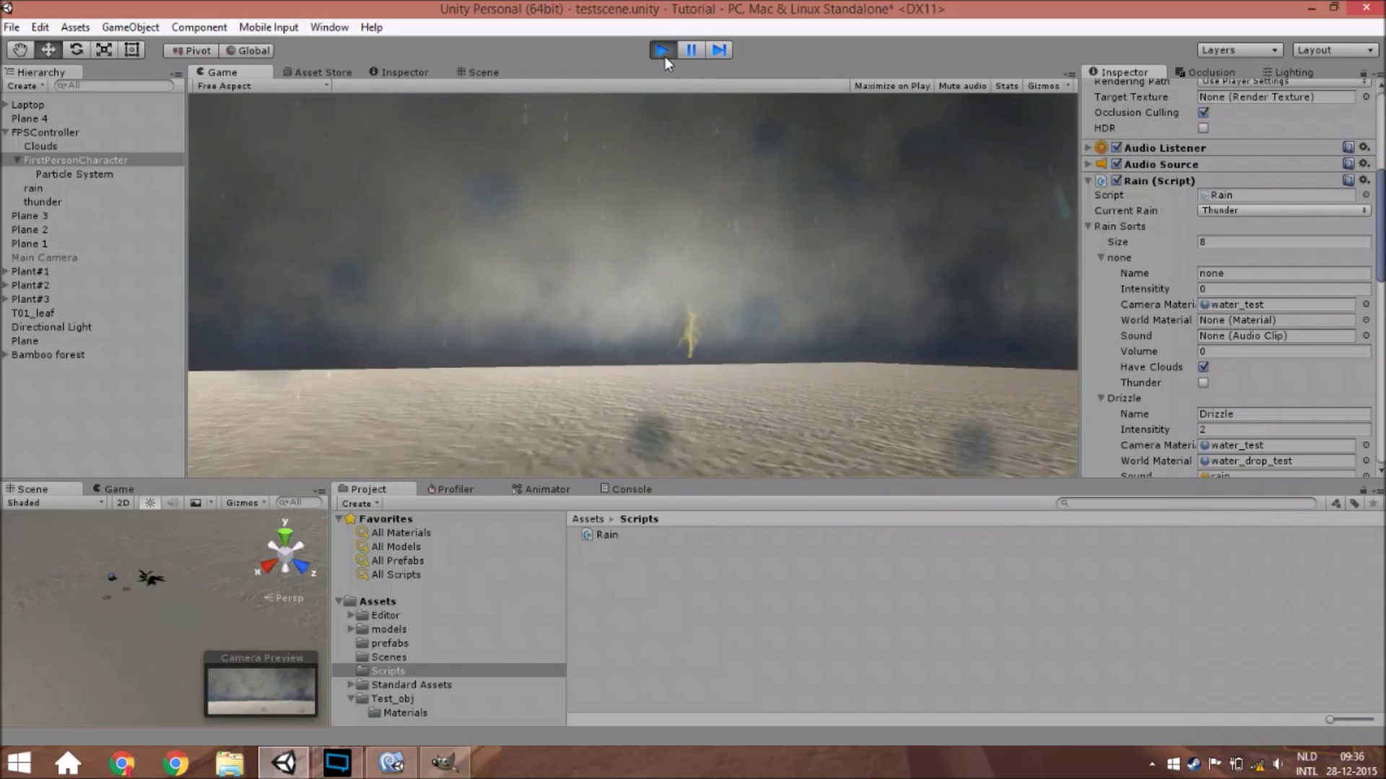
# Step: Stop the running game and select the Clouds particle system inside FPSController
pyautogui.click(662, 51)
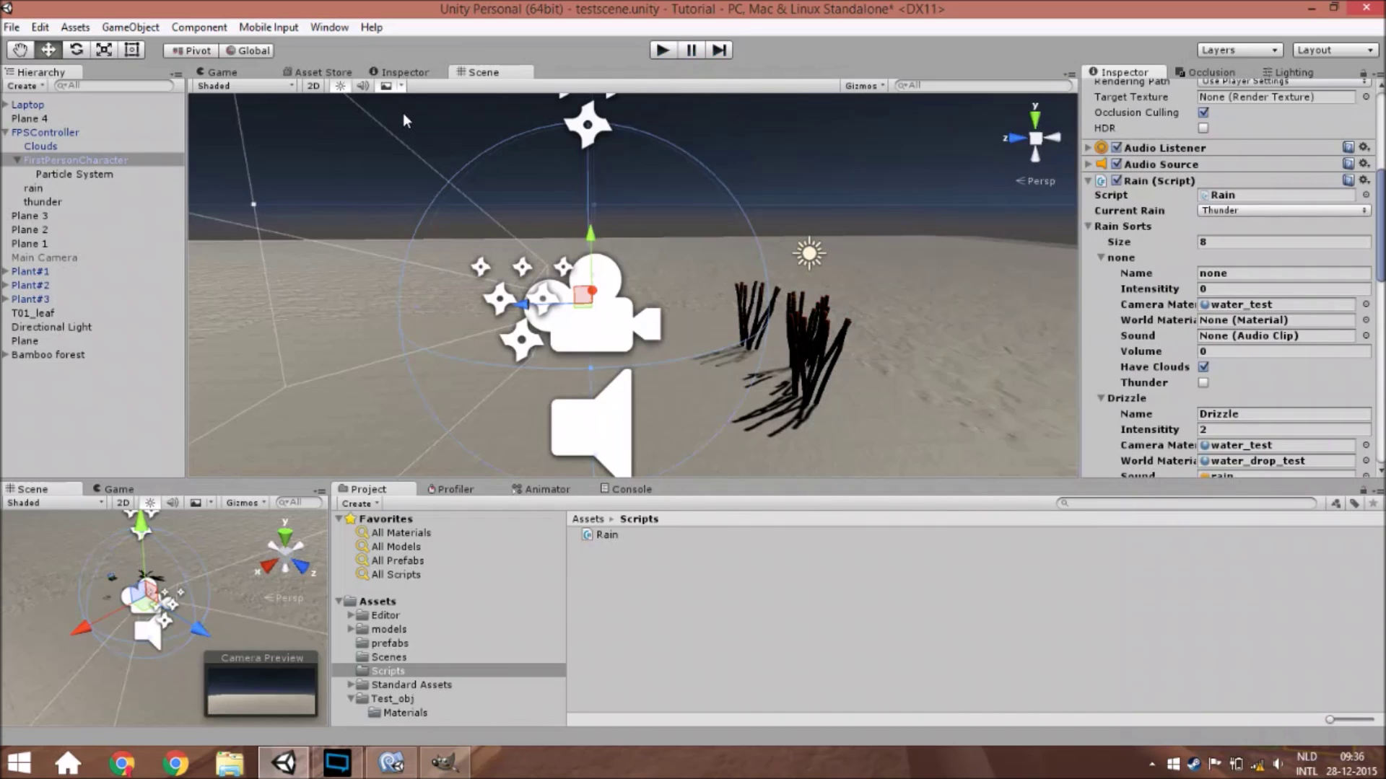
pyautogui.click(67, 146)
pyautogui.click(62, 134)
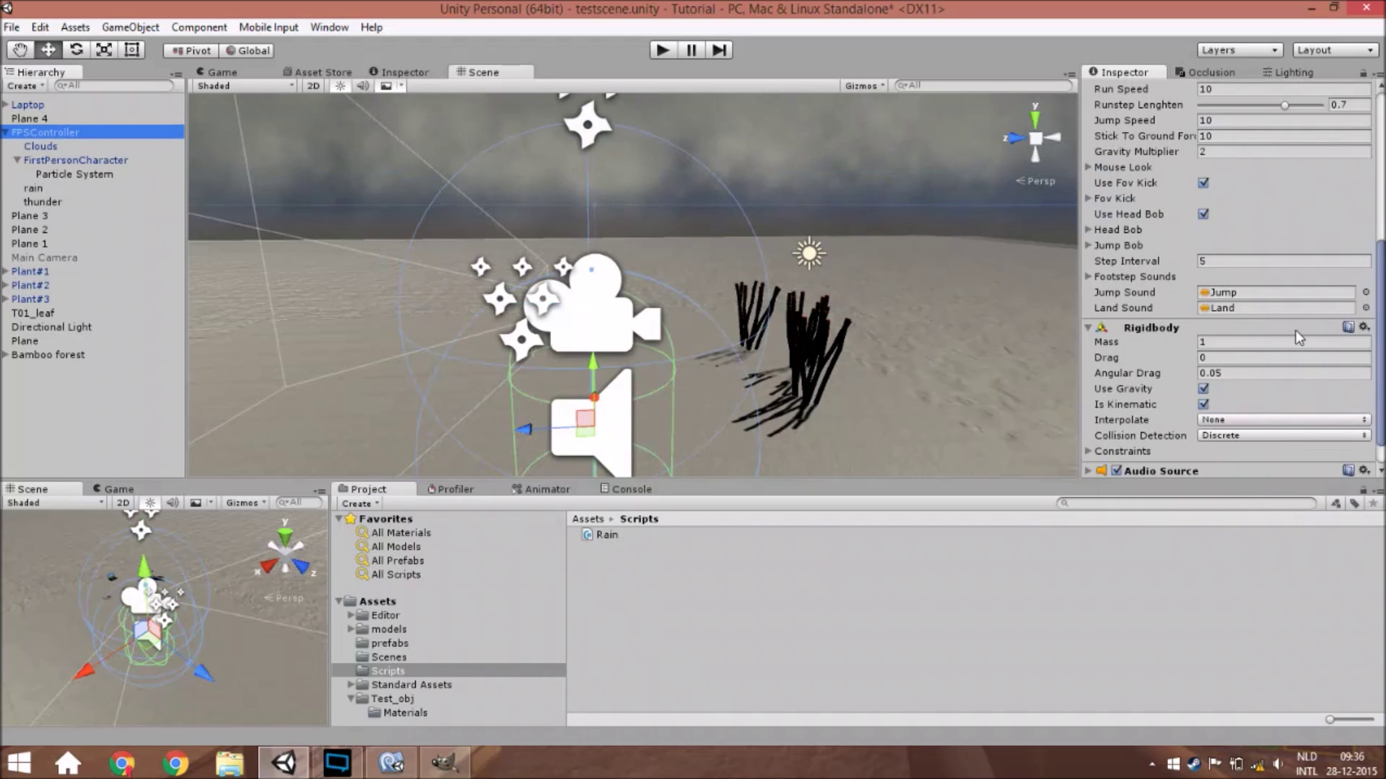
pyautogui.click(68, 148)
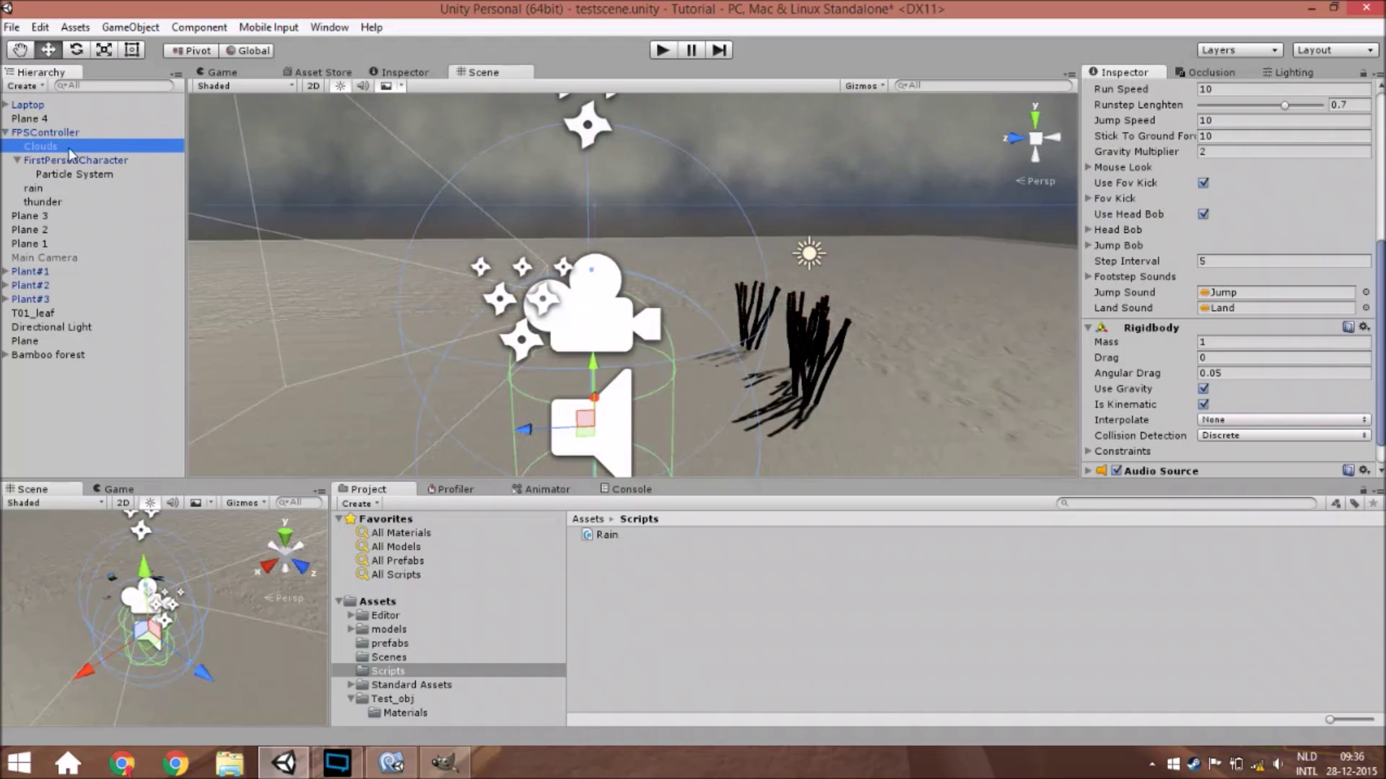
pyautogui.click(697, 220)
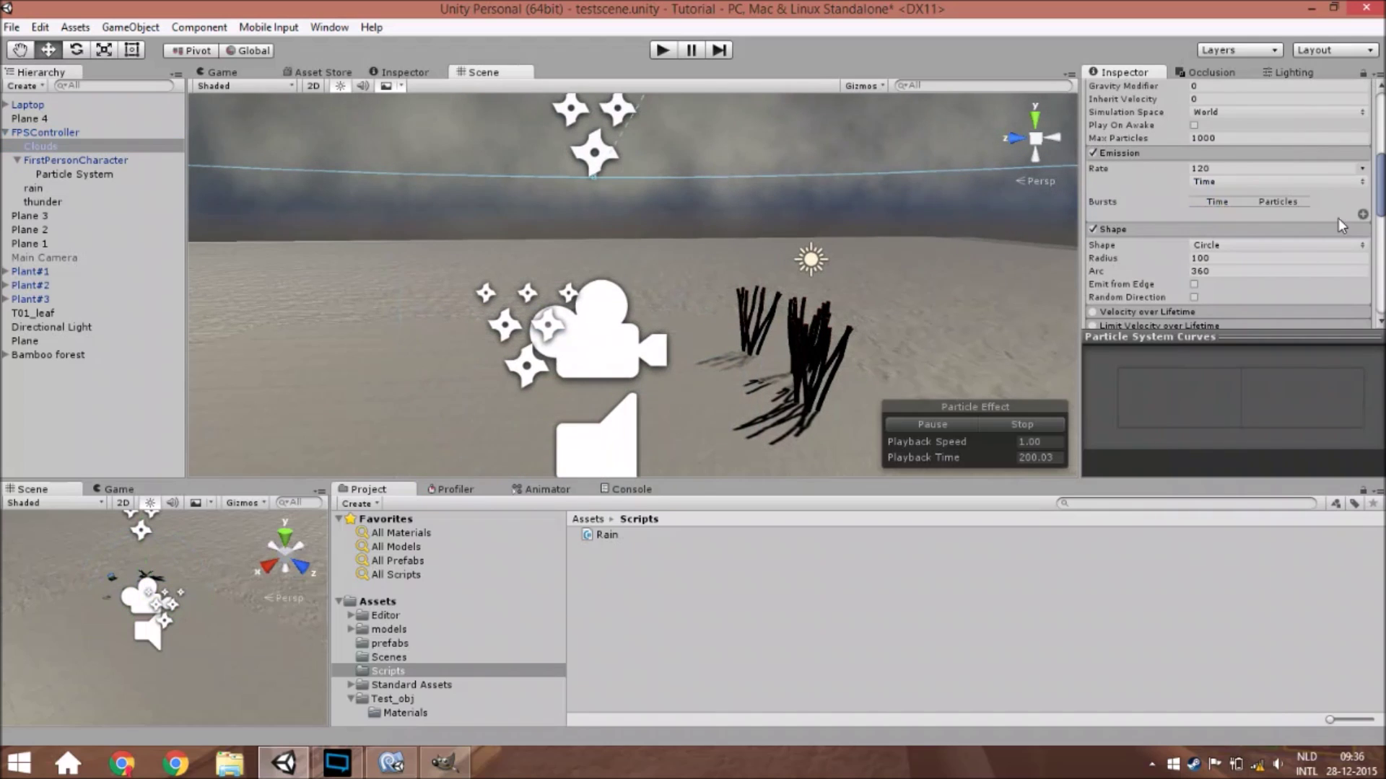
# Step: Review the Clouds particle system's main settings and examine both of its start colors without changing them
pyautogui.scroll(5, 1338, 218)
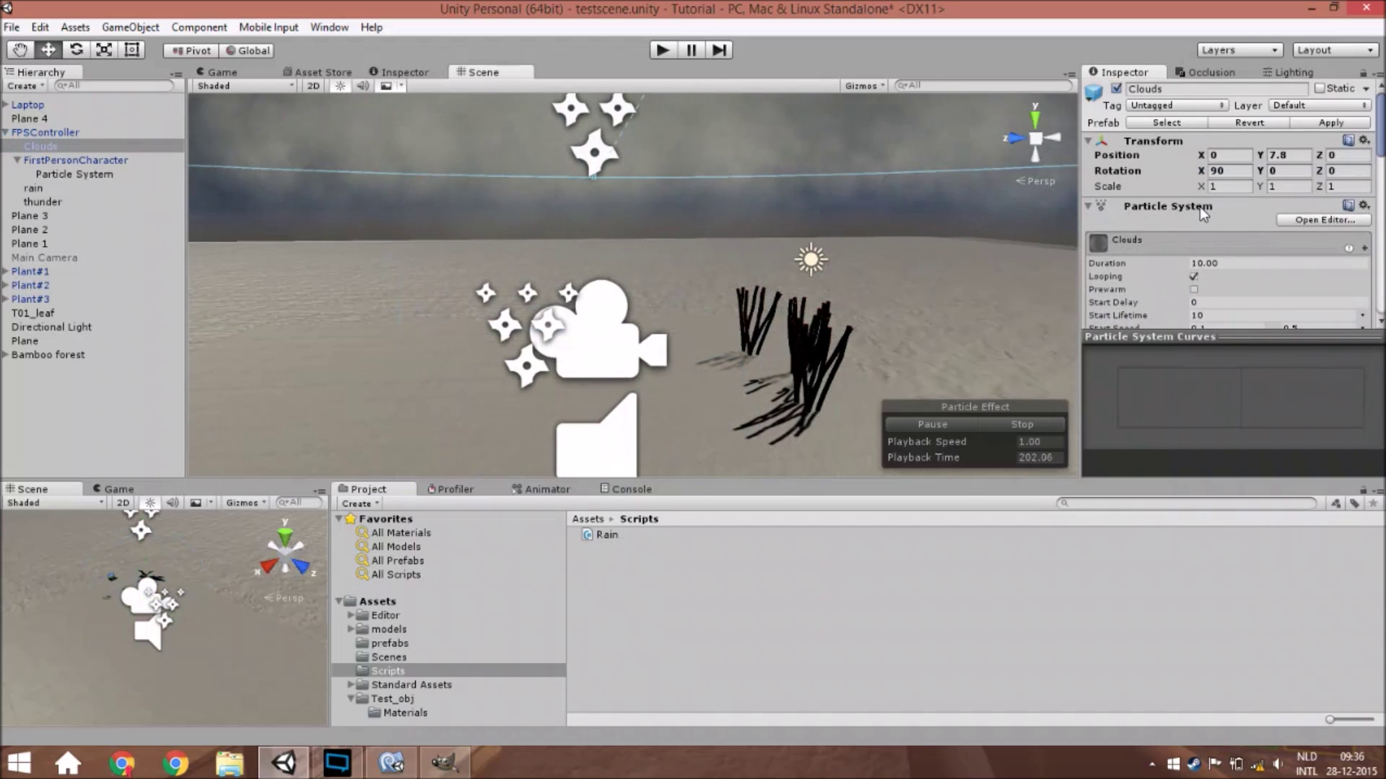
pyautogui.scroll(-4, 1199, 207)
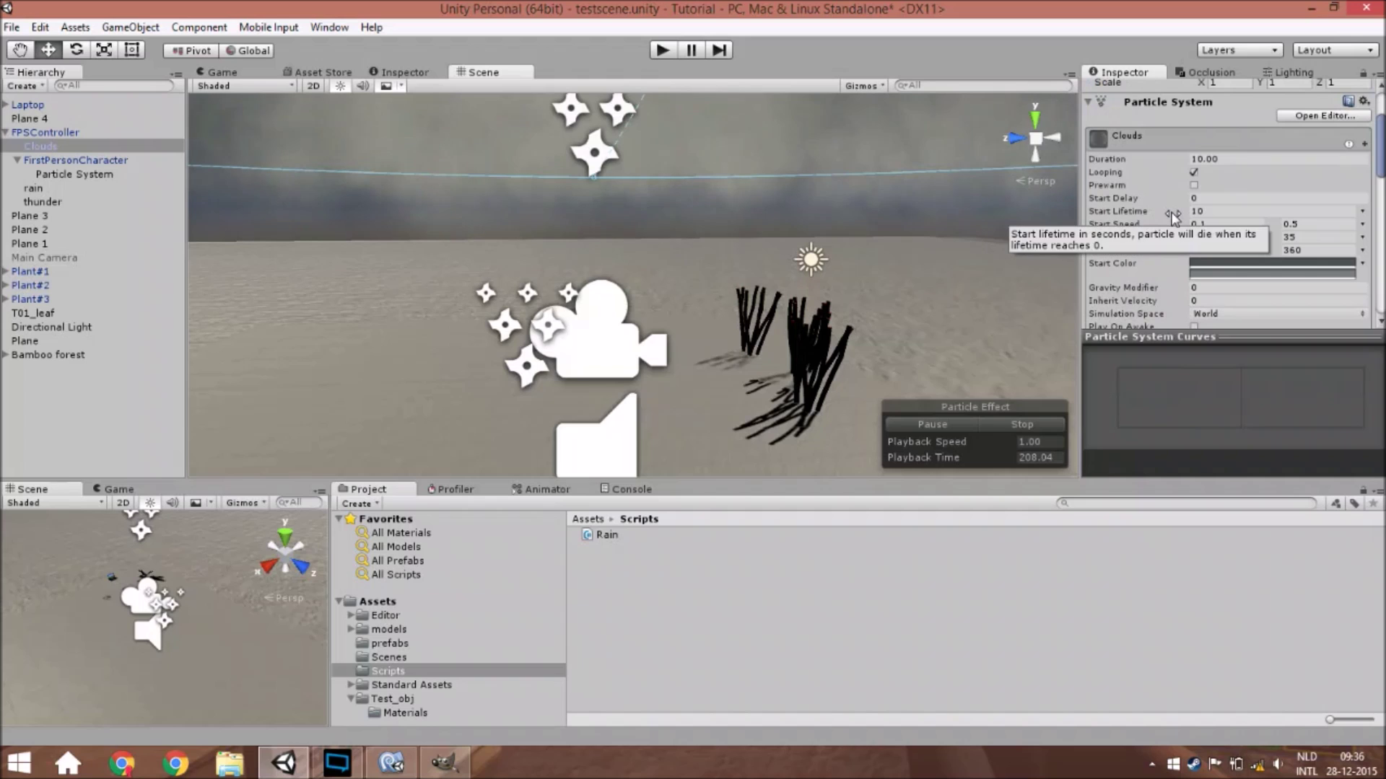
pyautogui.scroll(-15, 1174, 217)
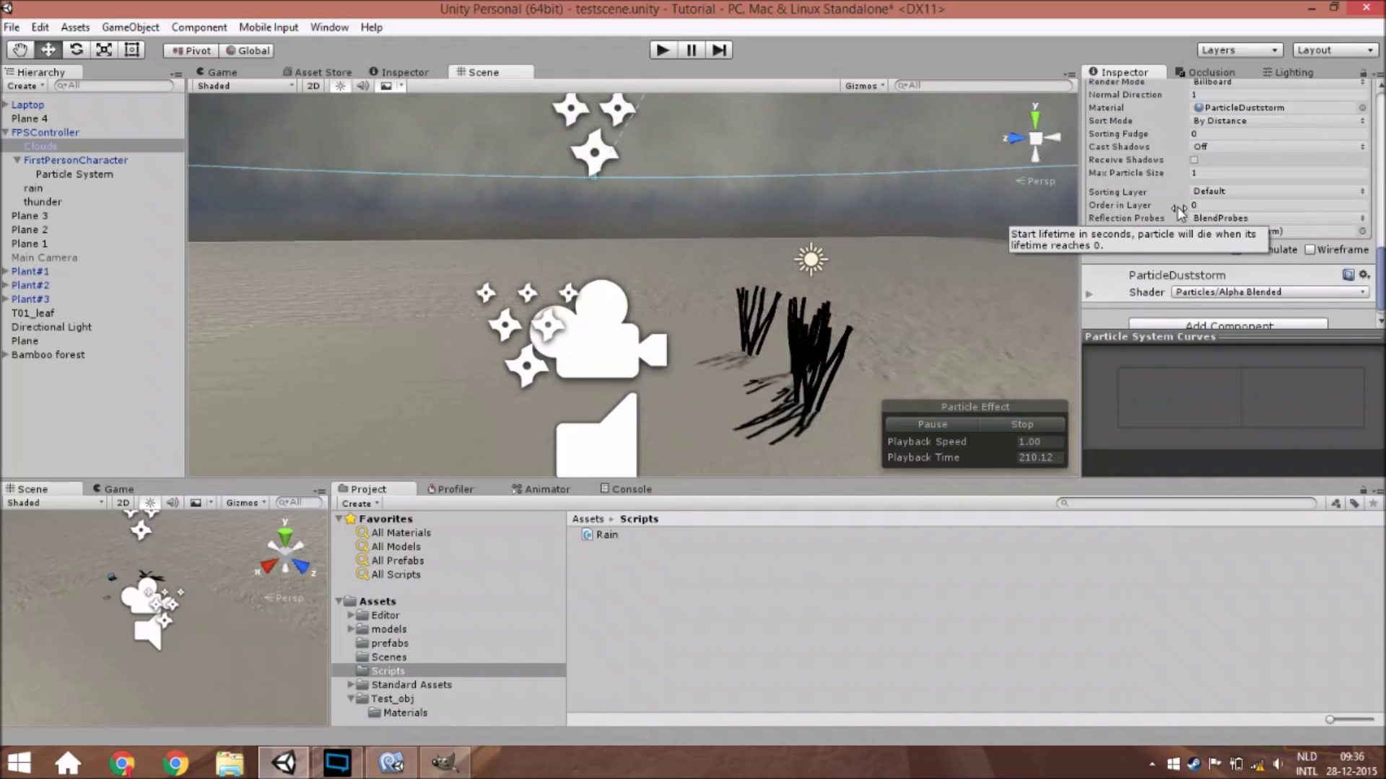
pyautogui.scroll(15, 1146, 227)
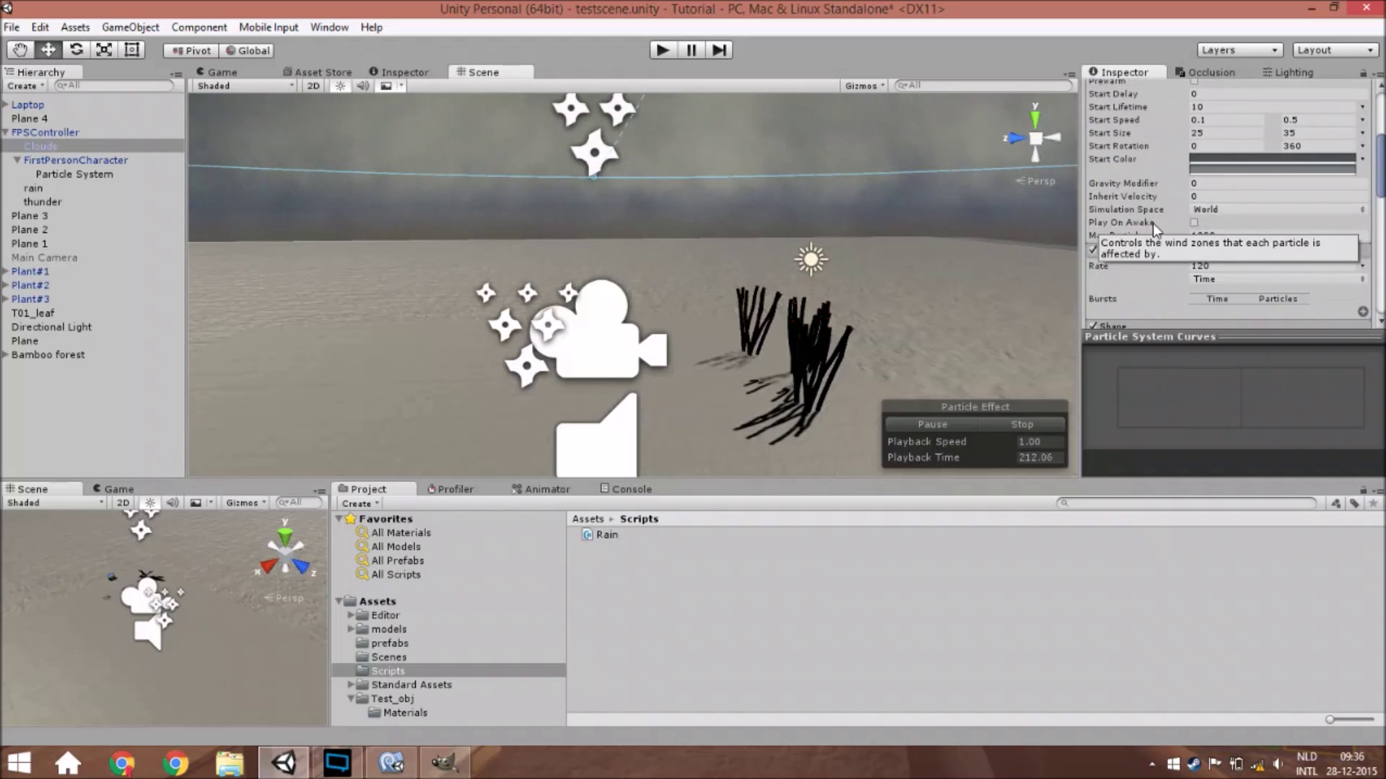
pyautogui.scroll(-3, 1242, 277)
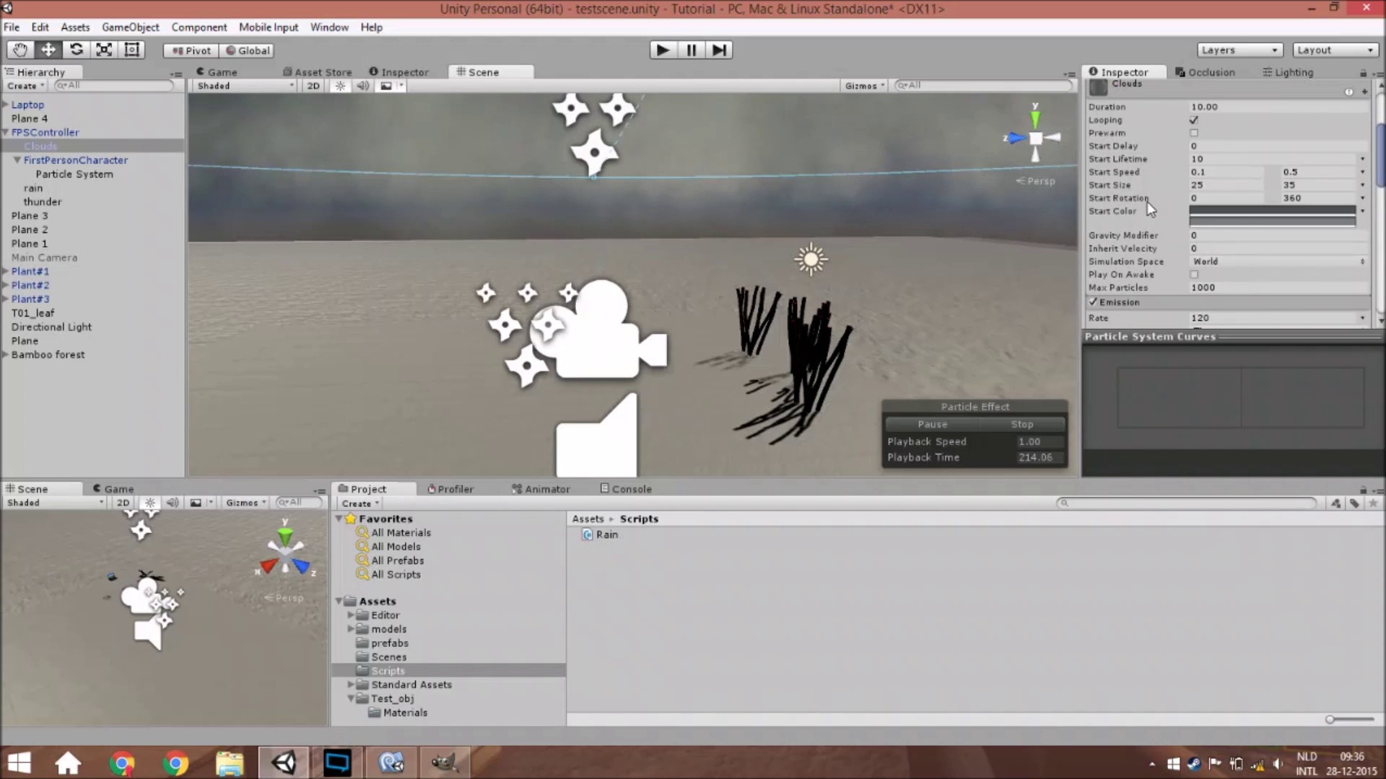
pyautogui.click(1233, 216)
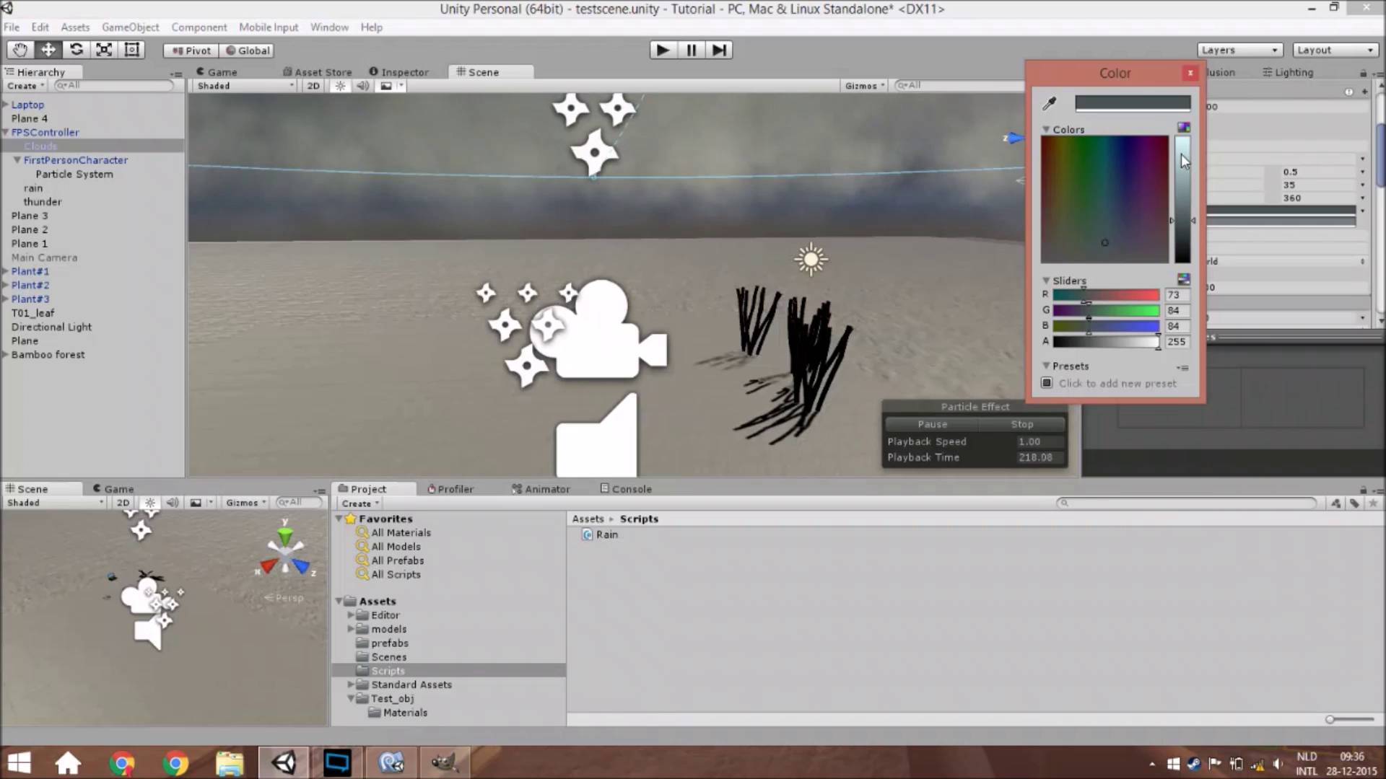
pyautogui.click(1190, 75)
pyautogui.click(1219, 219)
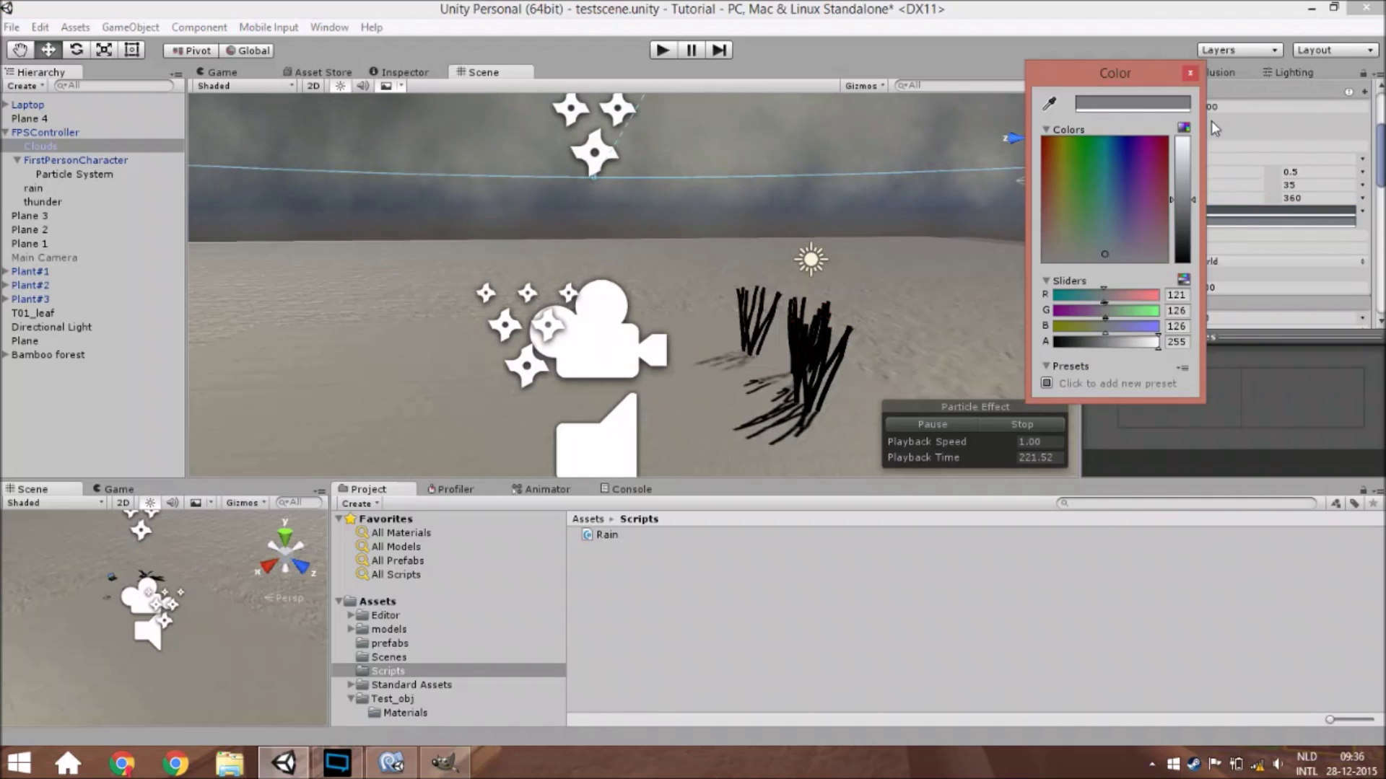
pyautogui.click(1193, 72)
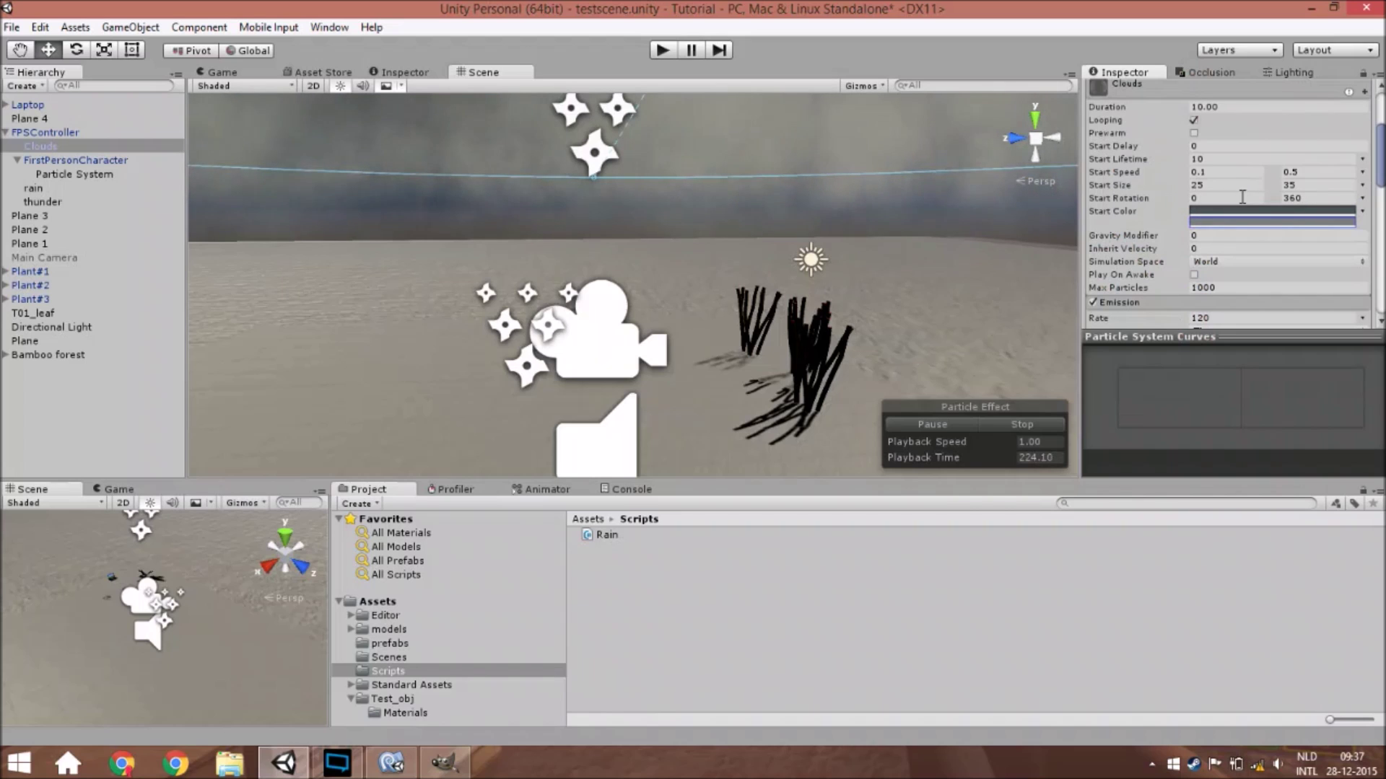
# Step: Examine the minimum and maximum Start Size and Start Speed of the Clouds particle system
pyautogui.click(1223, 186)
pyautogui.click(1308, 186)
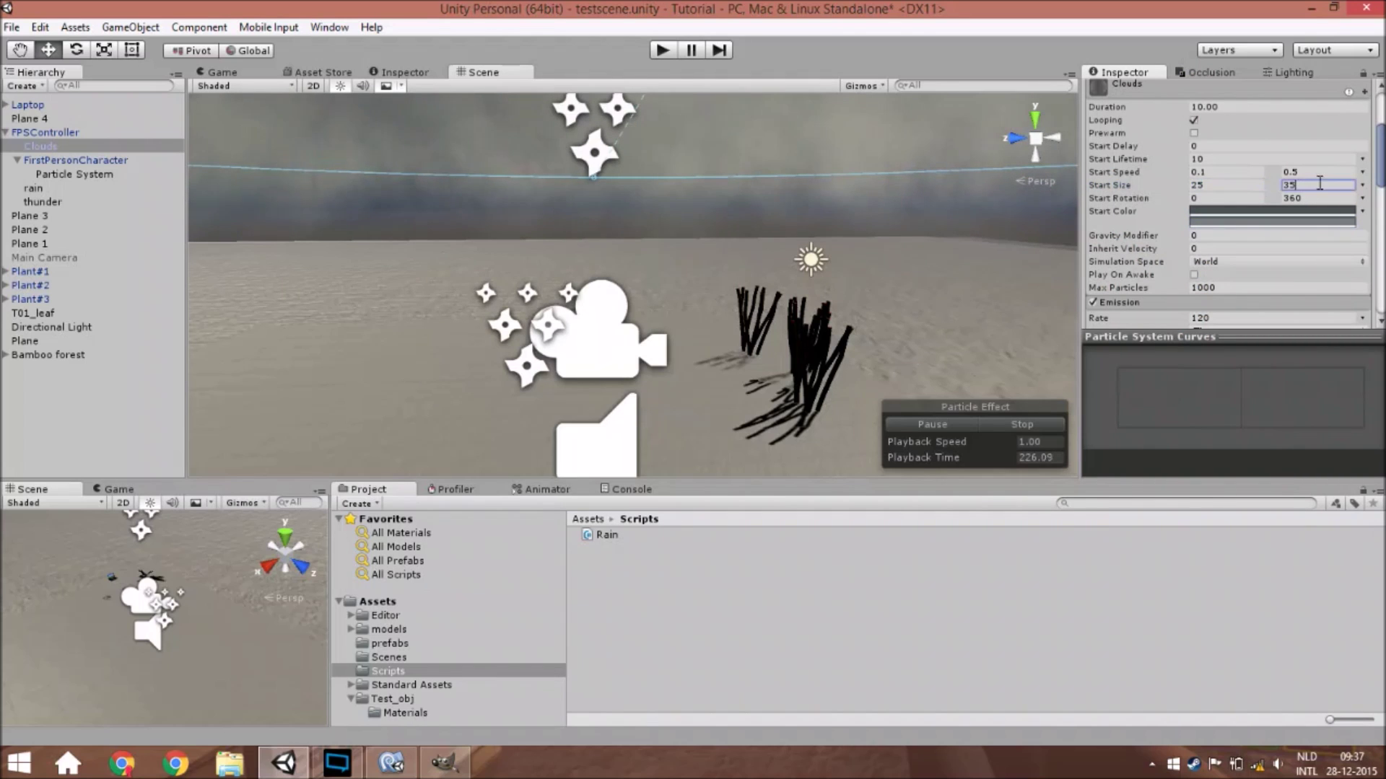
pyautogui.click(1234, 171)
pyautogui.click(1303, 174)
pyautogui.click(1208, 173)
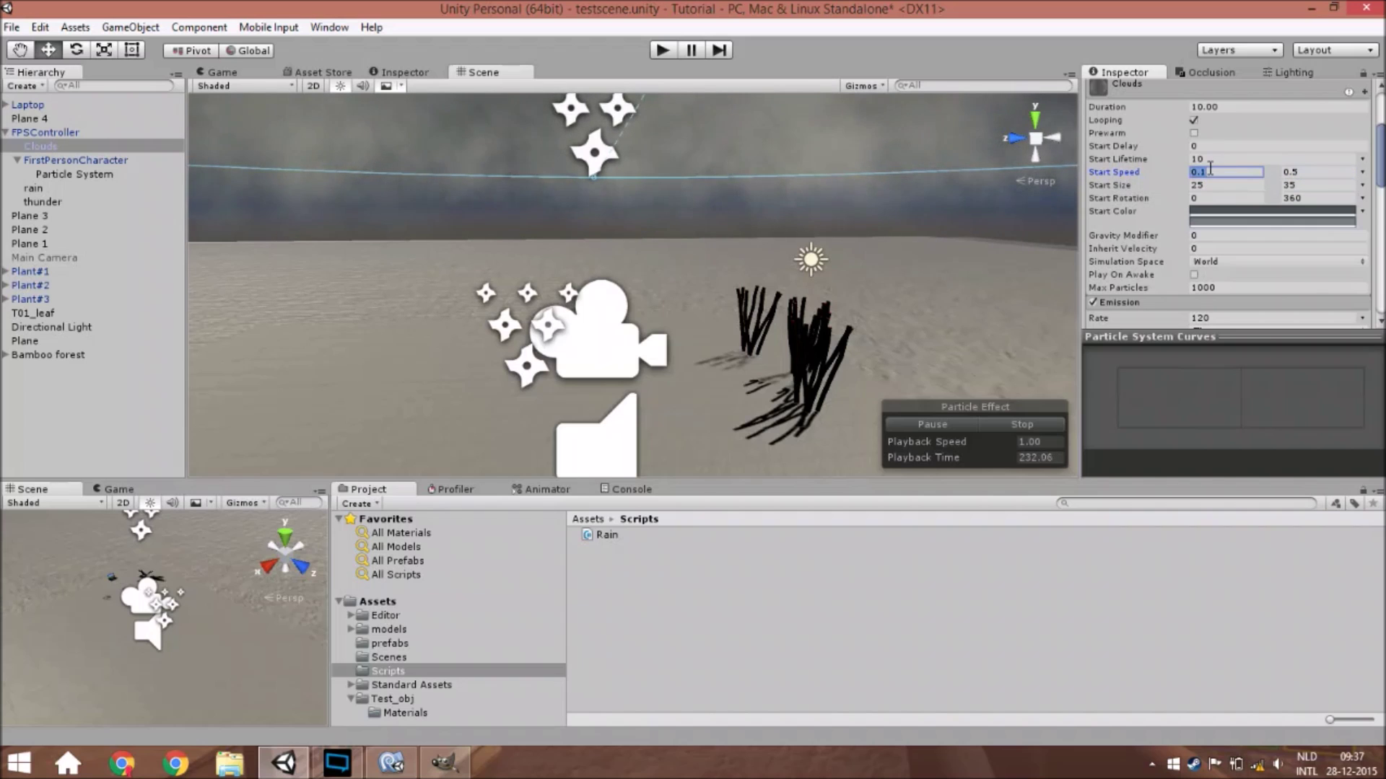
# Step: Examine the Clouds system's Emission, Shape, Color, Size and Rotation over Lifetime, and Renderer settings, along with the emitter circle in the scene
pyautogui.scroll(-4, 1183, 224)
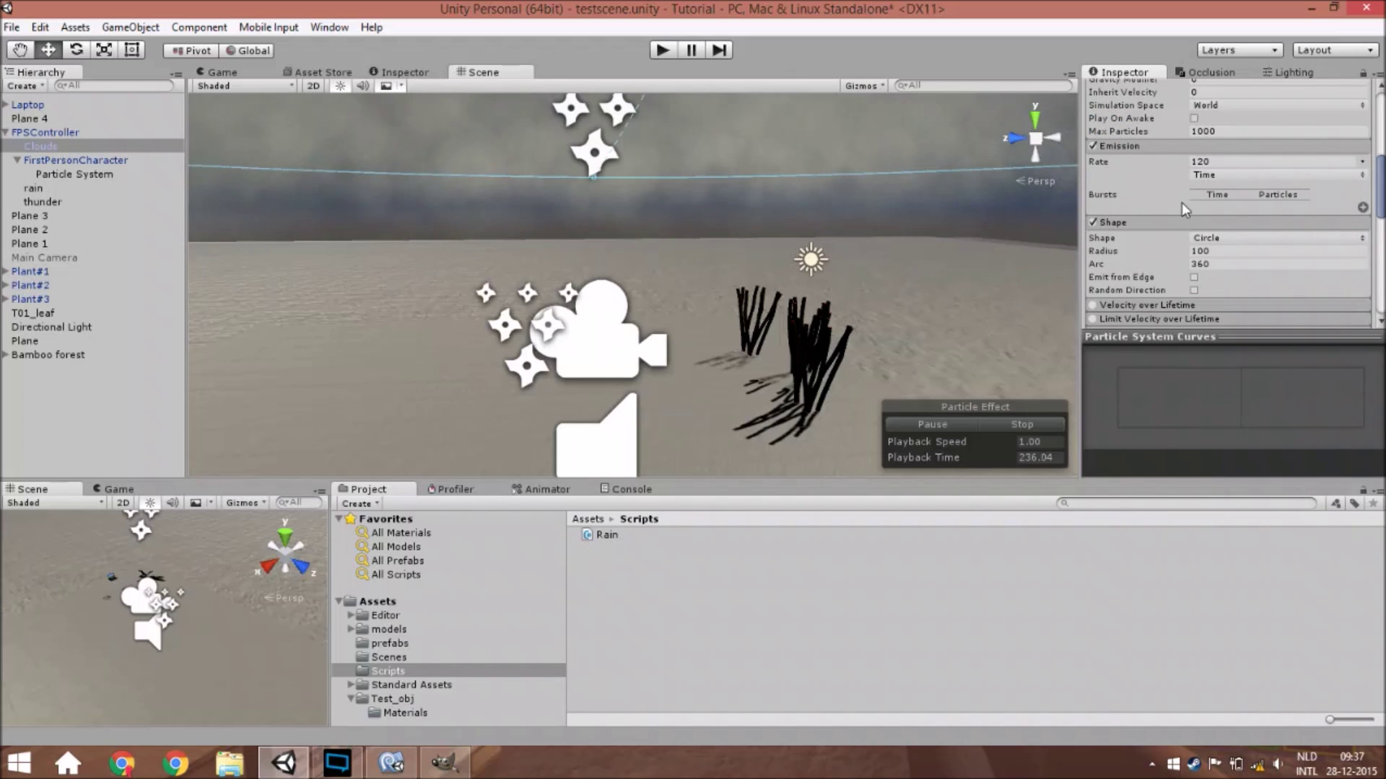
pyautogui.moveTo(764, 253); pyautogui.dragTo(747, 369, button='right')
pyautogui.scroll(-5, 747, 363)
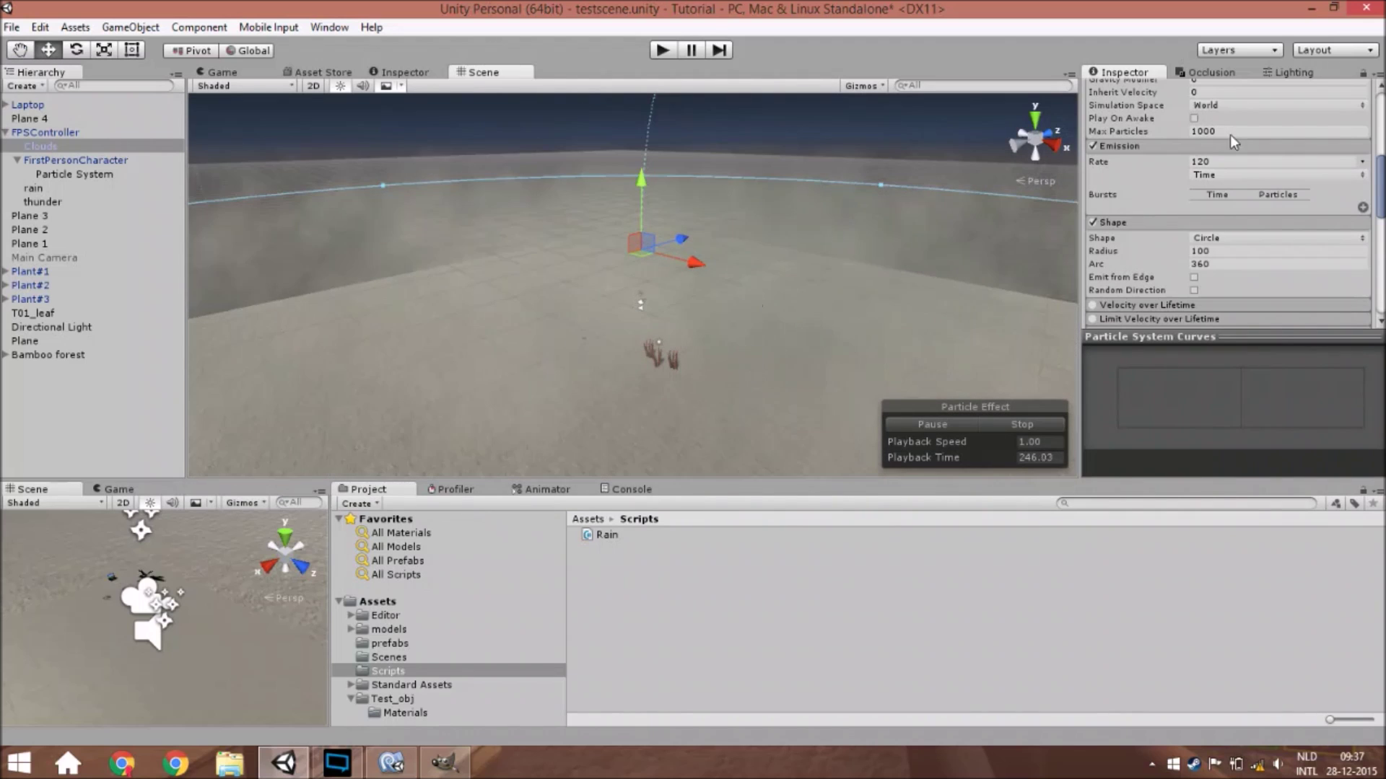
pyautogui.scroll(-5, 1242, 202)
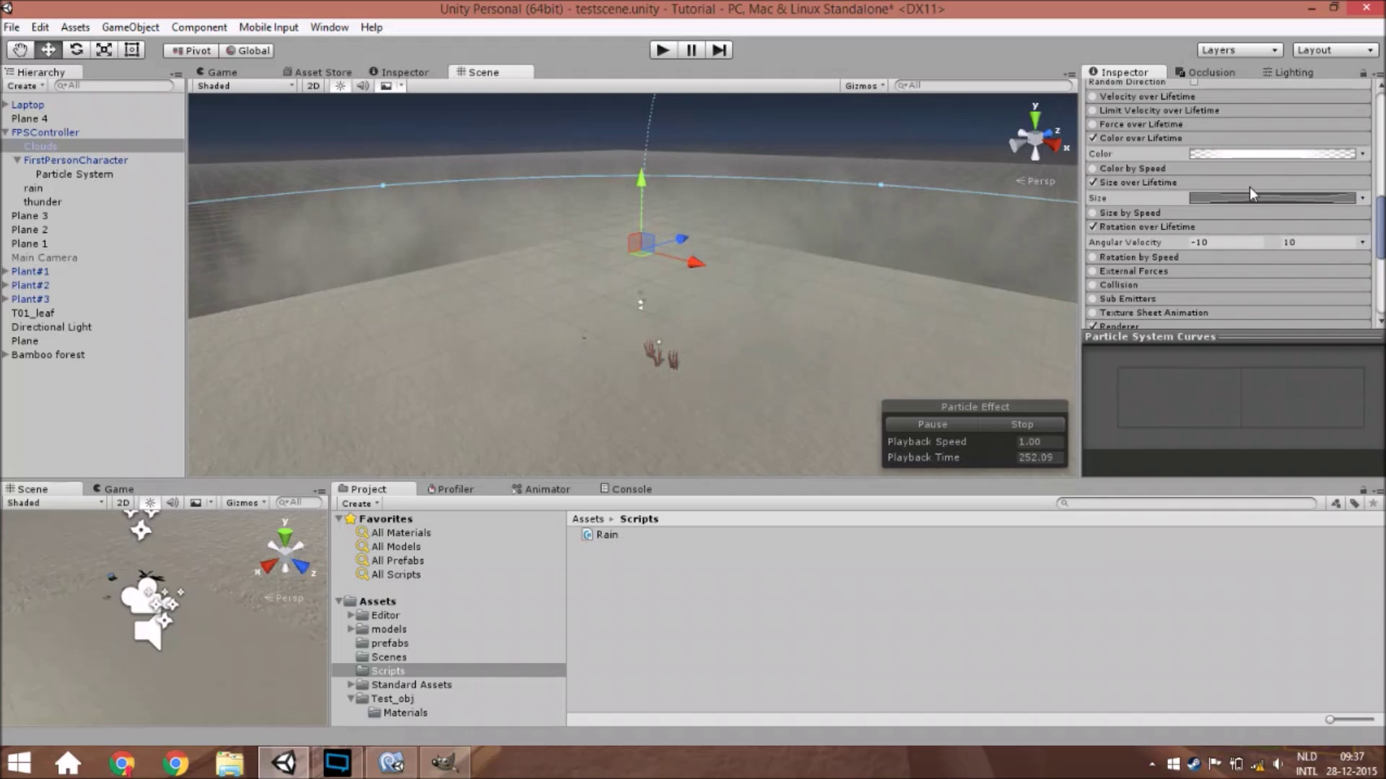
pyautogui.scroll(-2, 1250, 186)
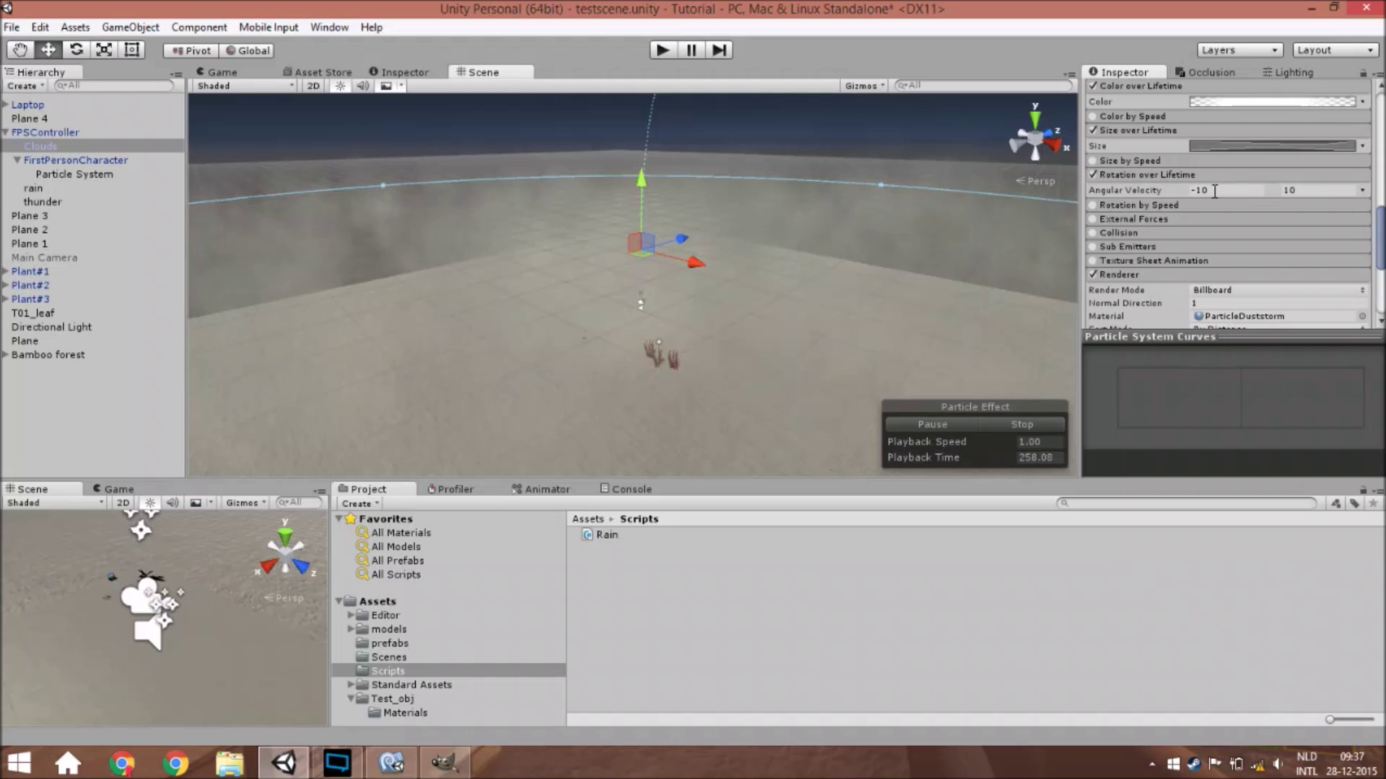
pyautogui.click(1214, 192)
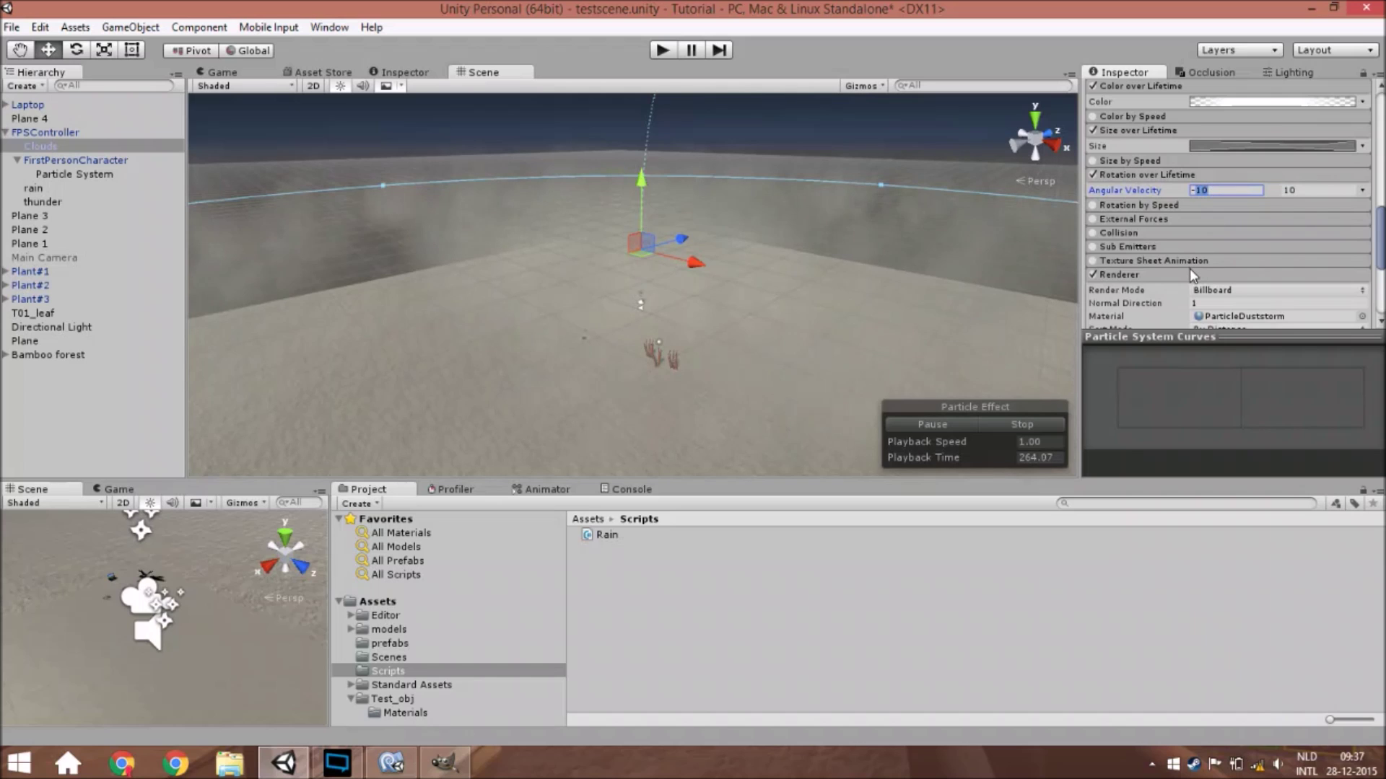
pyautogui.scroll(-3, 1189, 269)
pyautogui.scroll(-5, 1150, 230)
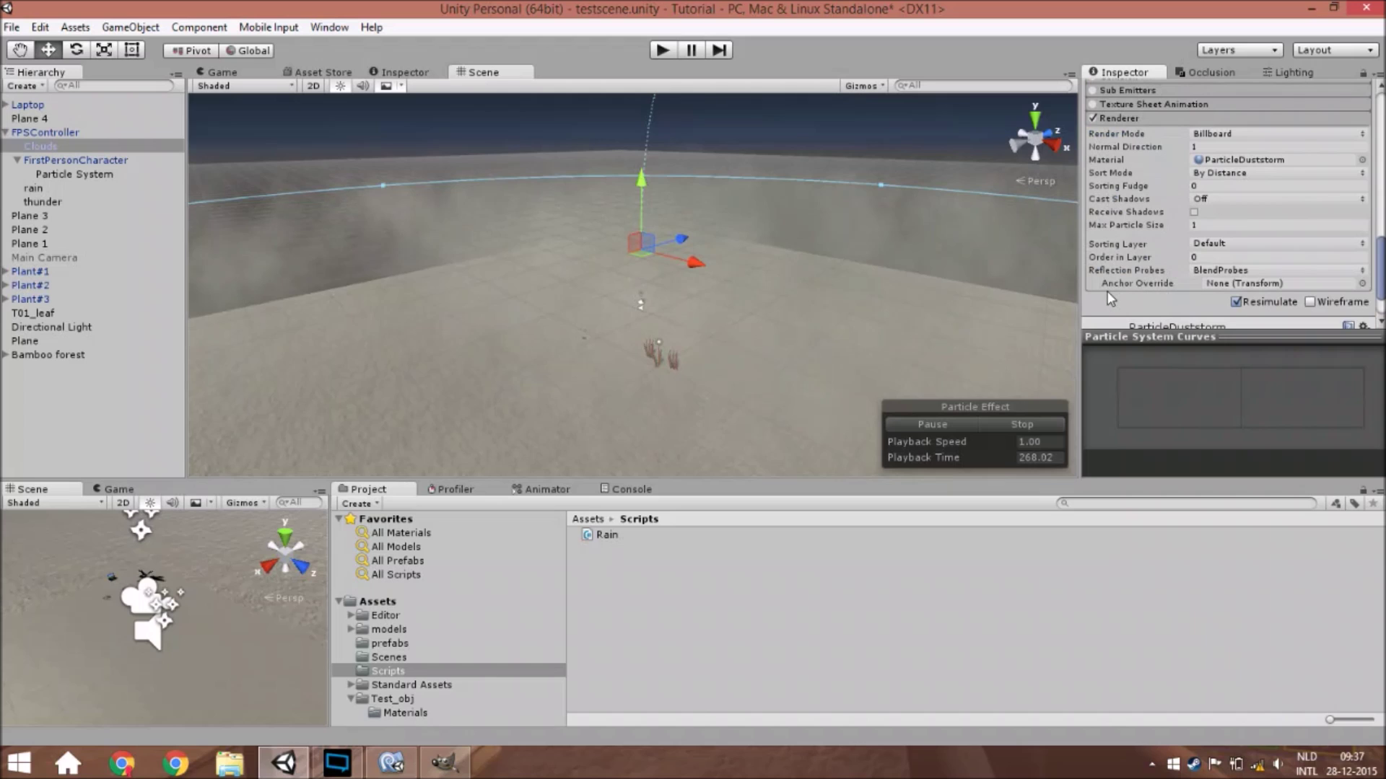
pyautogui.scroll(5, 561, 332)
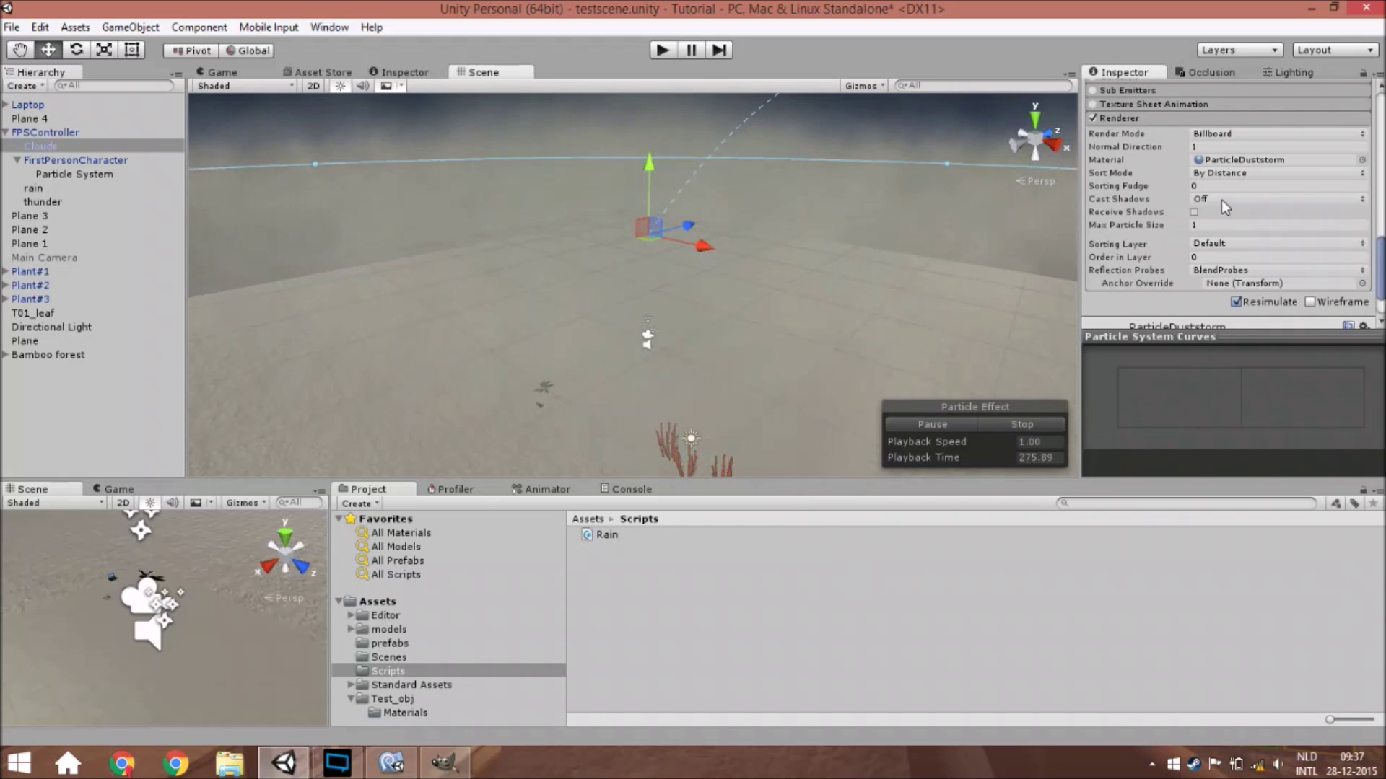
# Step: Inspect the cloud layer closer up in the scene and dismiss the system notification
pyautogui.moveTo(729, 302); pyautogui.dragTo(674, 426, button='middle')
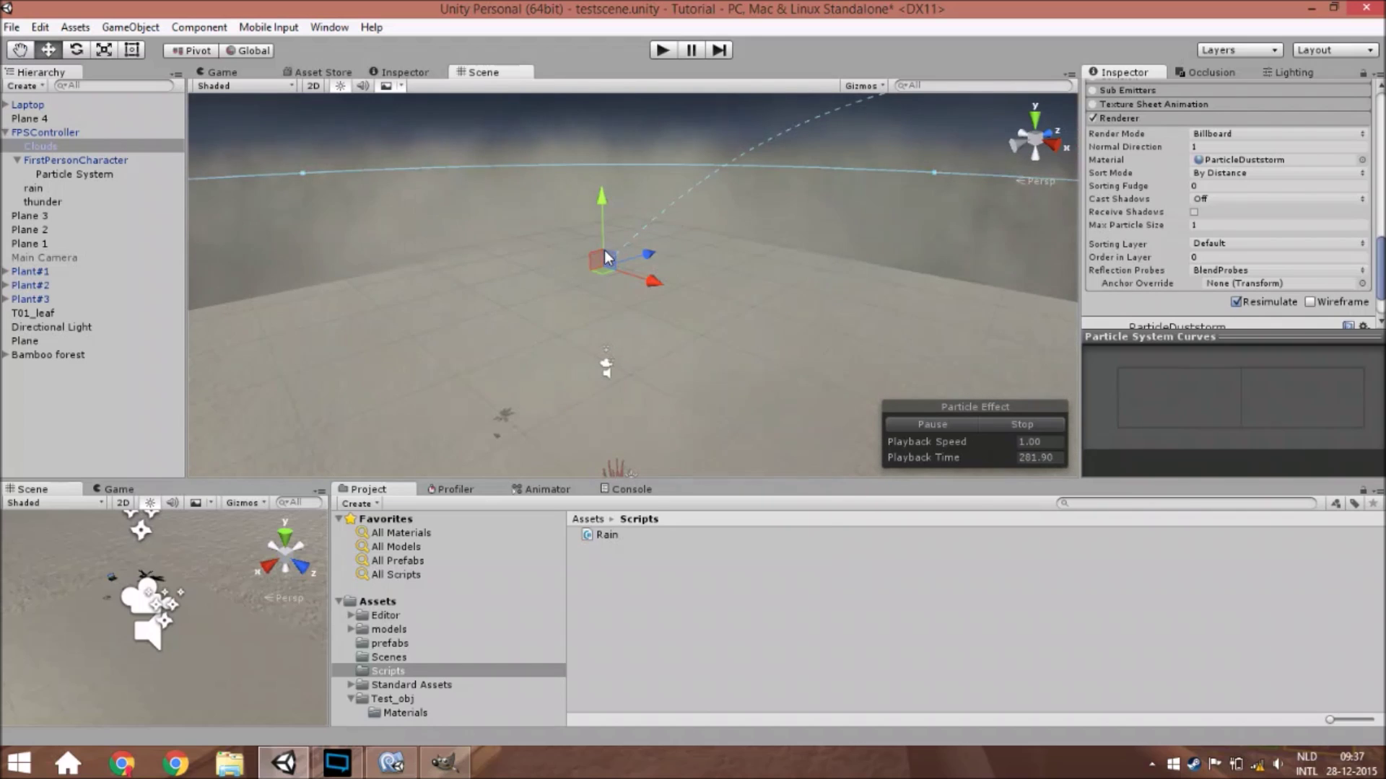
pyautogui.scroll(4, 604, 250)
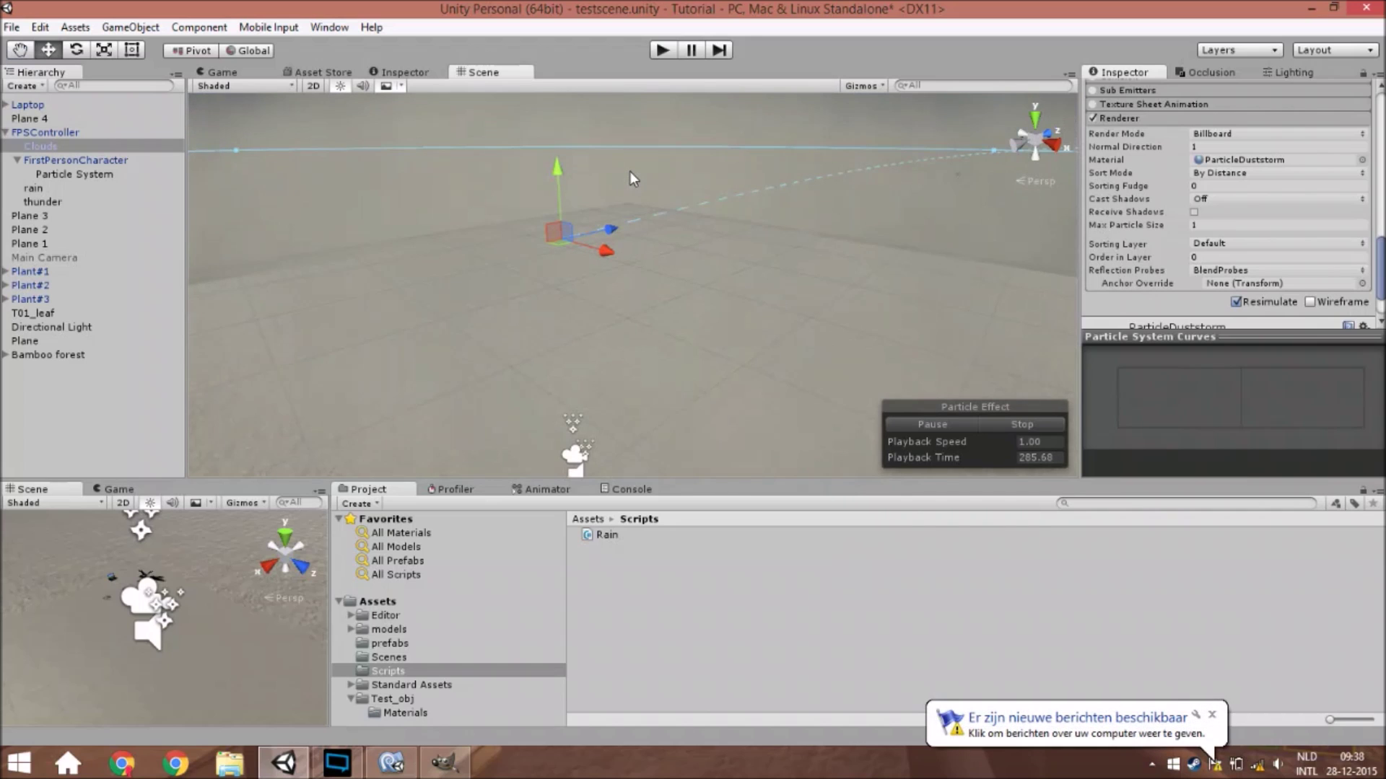
pyautogui.click(1212, 714)
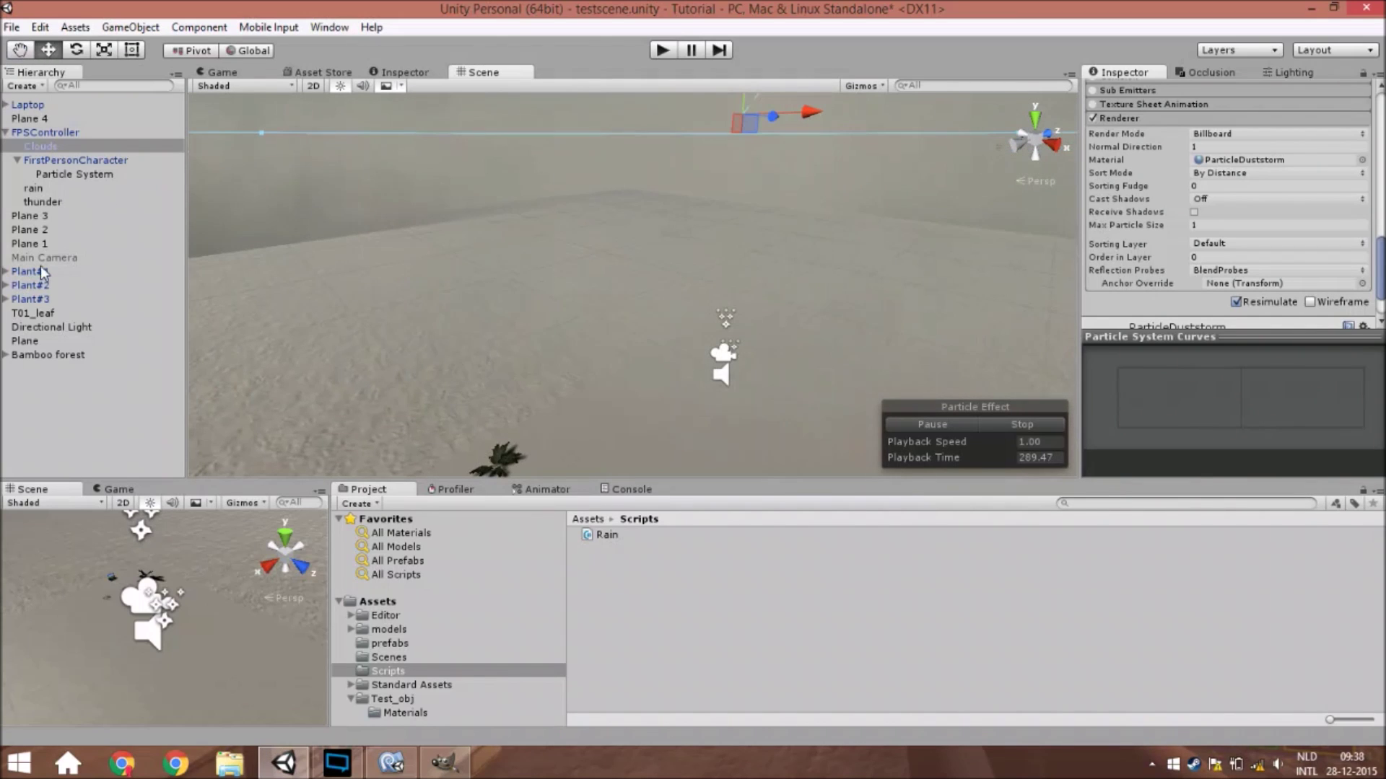
# Step: Compare the rain and Clouds emitters, and check the Simulation Space options of Clouds
pyautogui.click(55, 186)
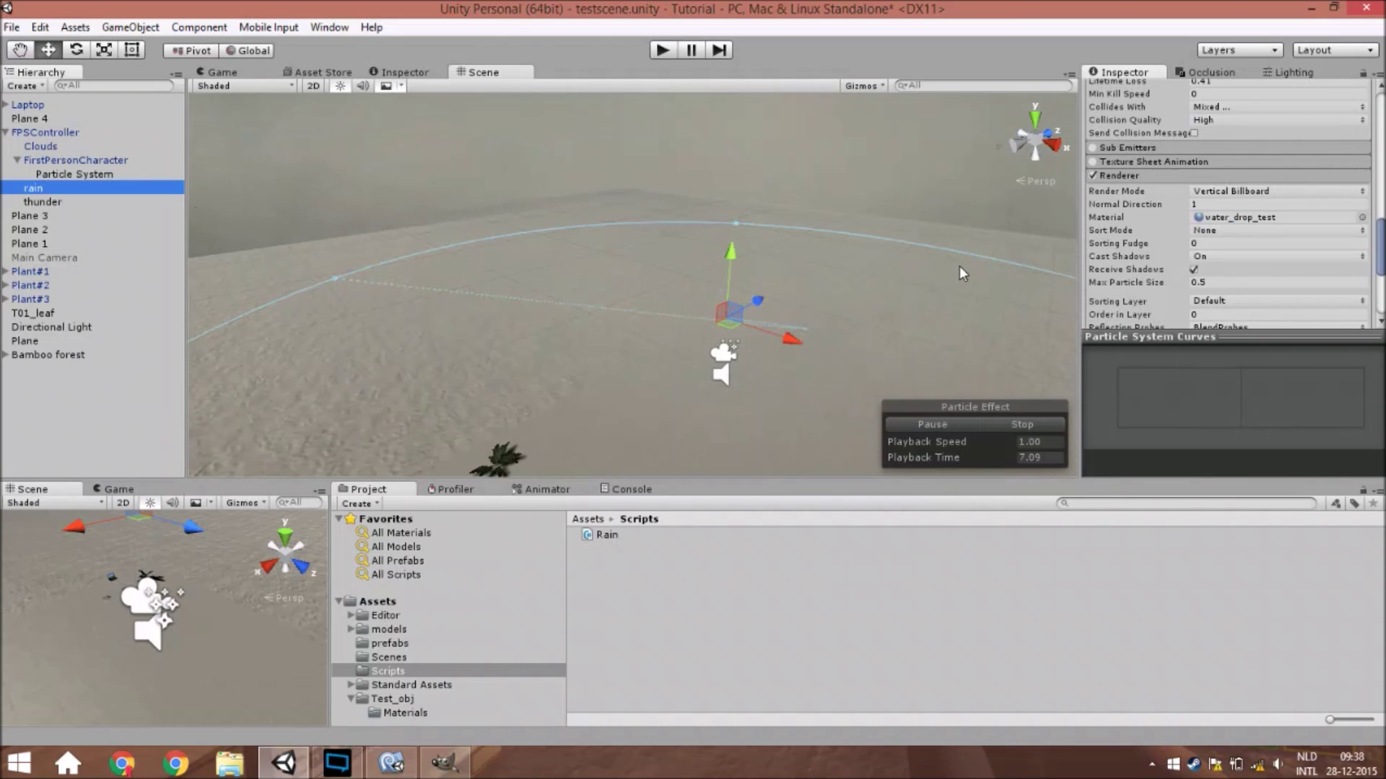
pyautogui.click(81, 148)
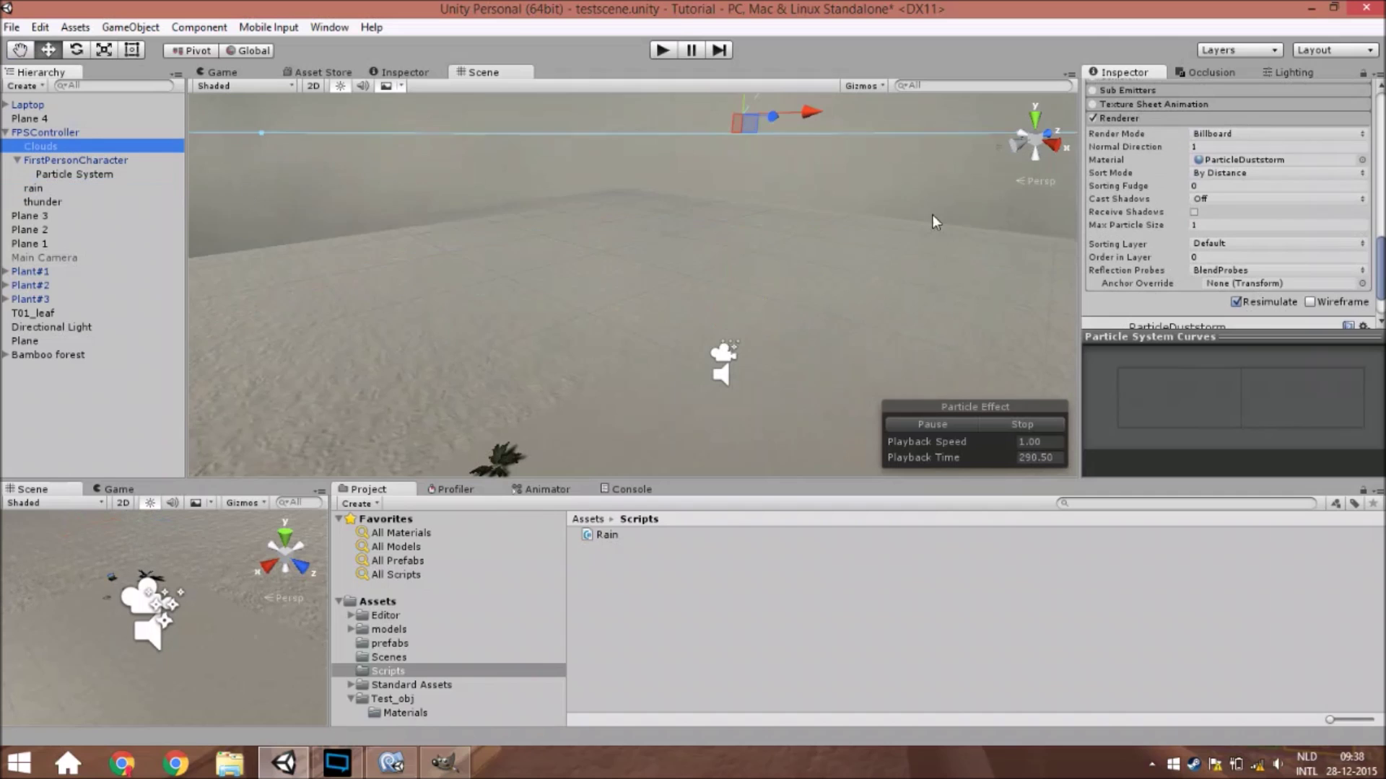
pyautogui.scroll(10, 1213, 210)
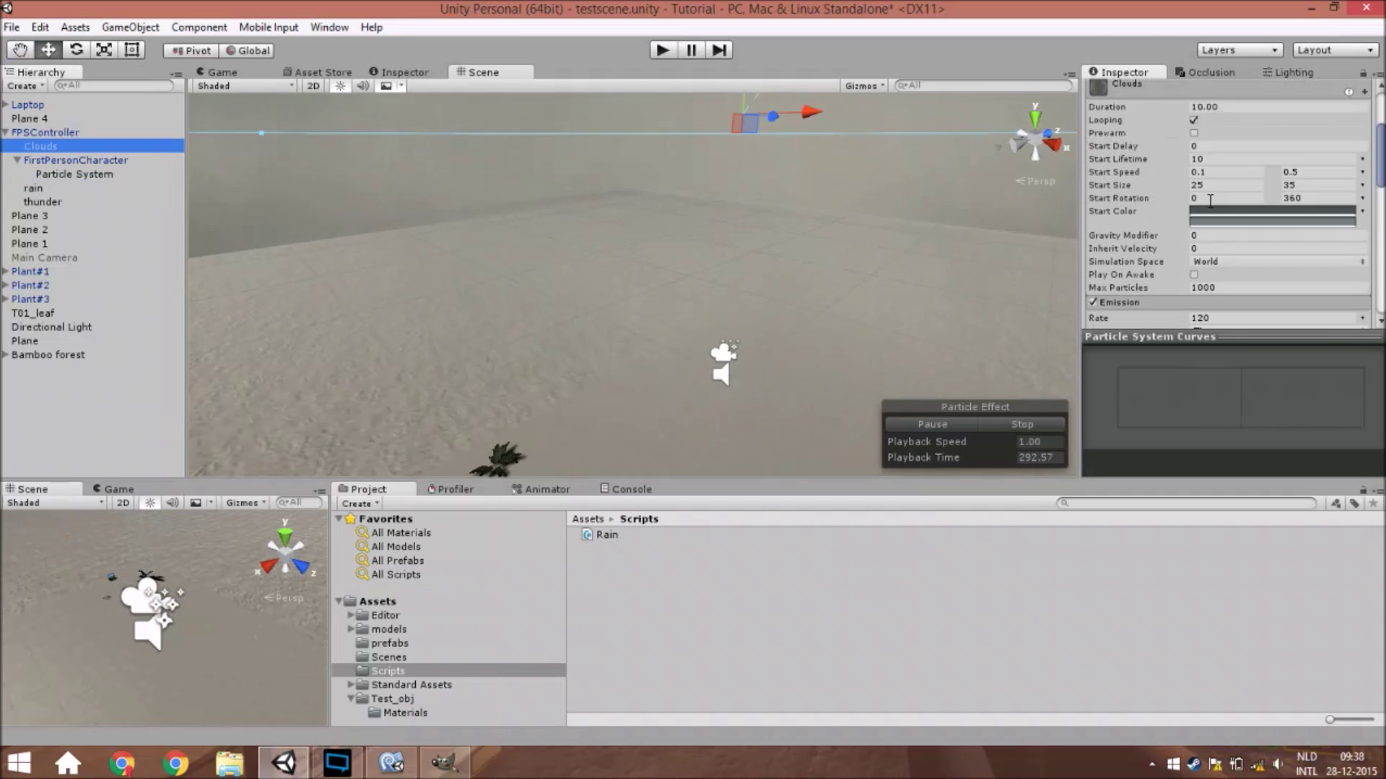
pyautogui.click(1207, 262)
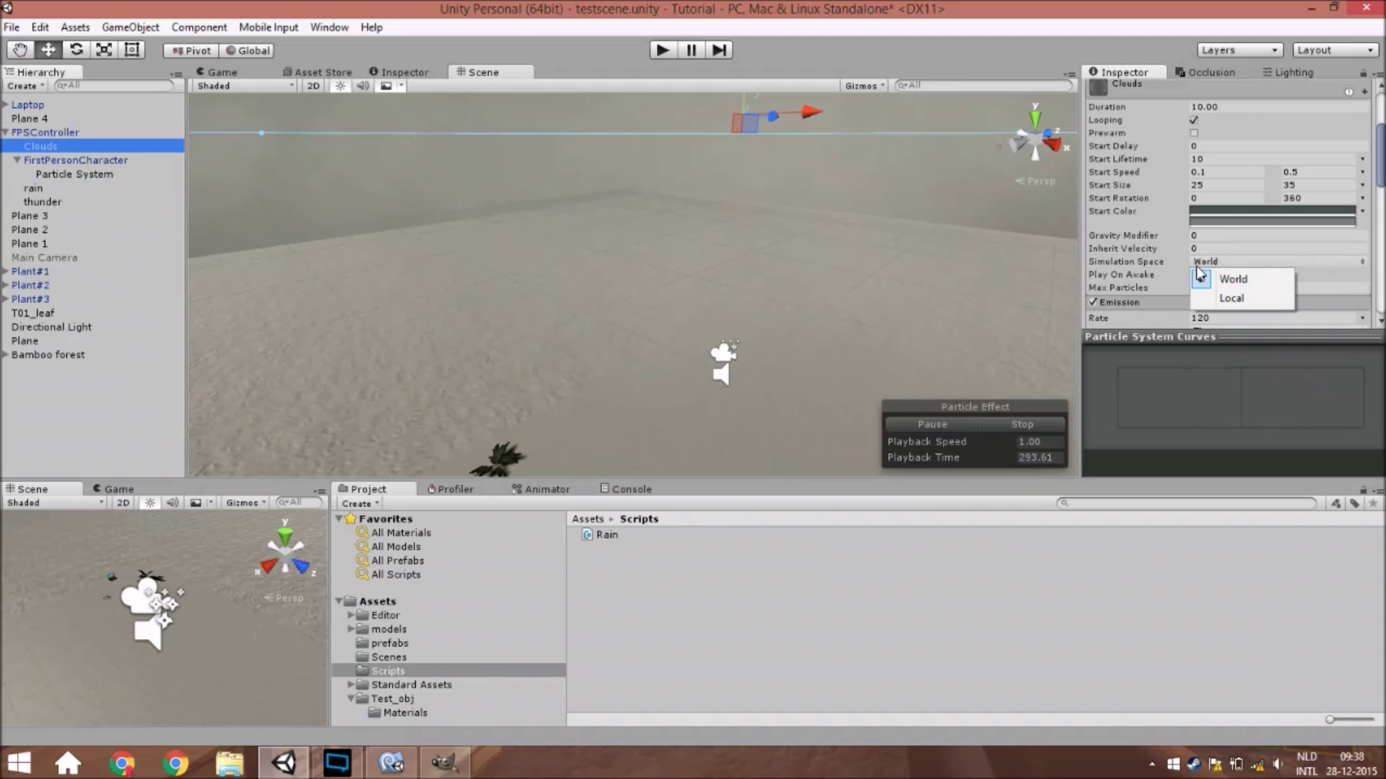
pyautogui.click(1107, 261)
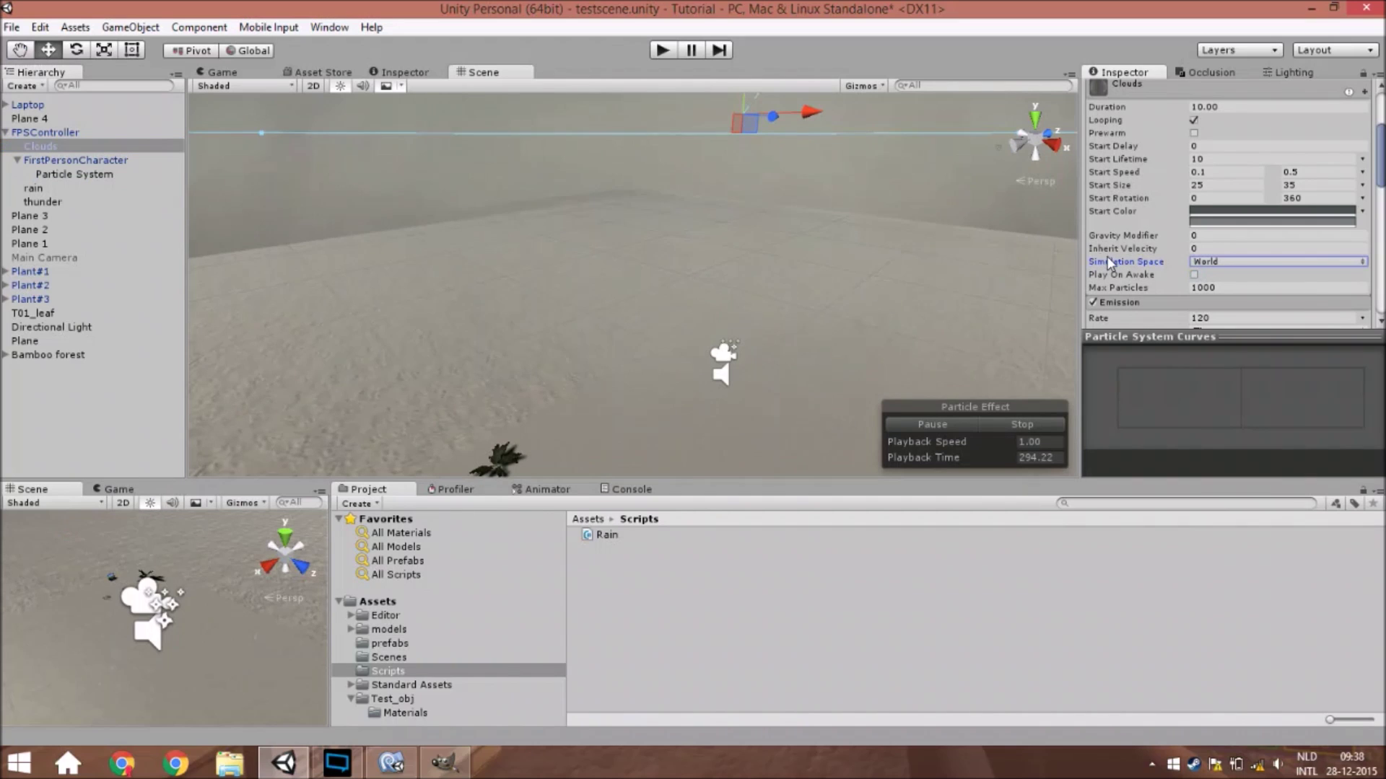
# Step: Select the rain particle system and inspect its emitter from a low viewpoint beneath the clouds
pyautogui.click(78, 191)
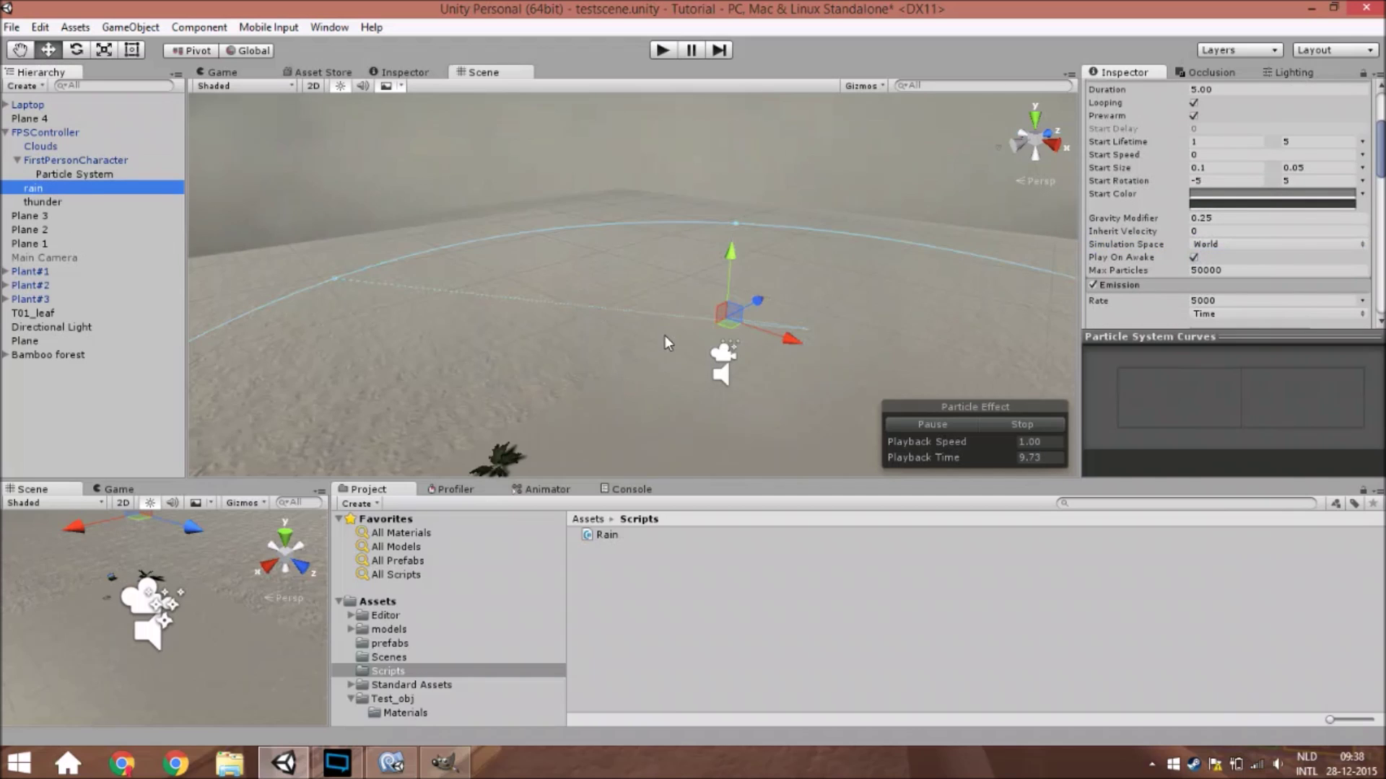
pyautogui.moveTo(679, 345); pyautogui.dragTo(523, 209, button='right')
pyautogui.moveTo(523, 205); pyautogui.dragTo(516, 188, button='middle')
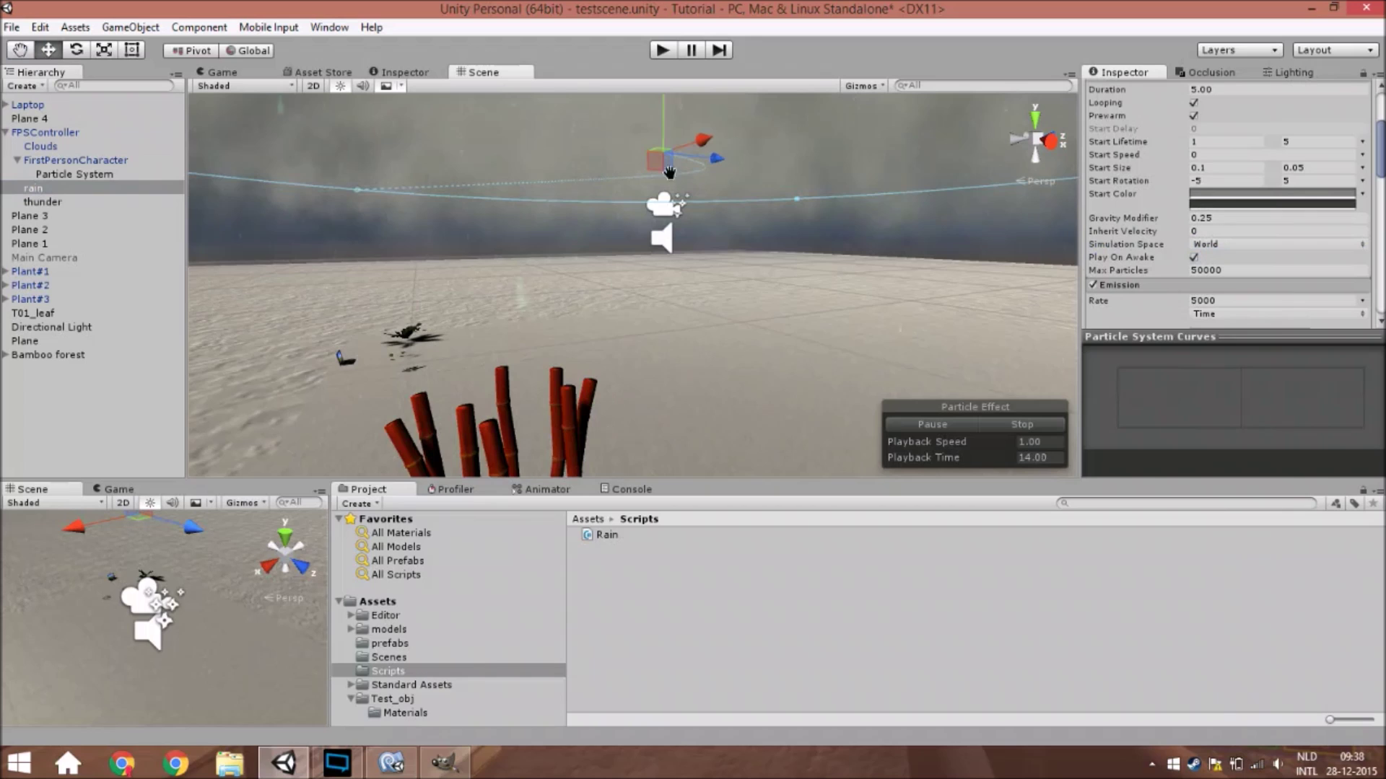
pyautogui.moveTo(669, 168); pyautogui.dragTo(669, 180, button='middle')
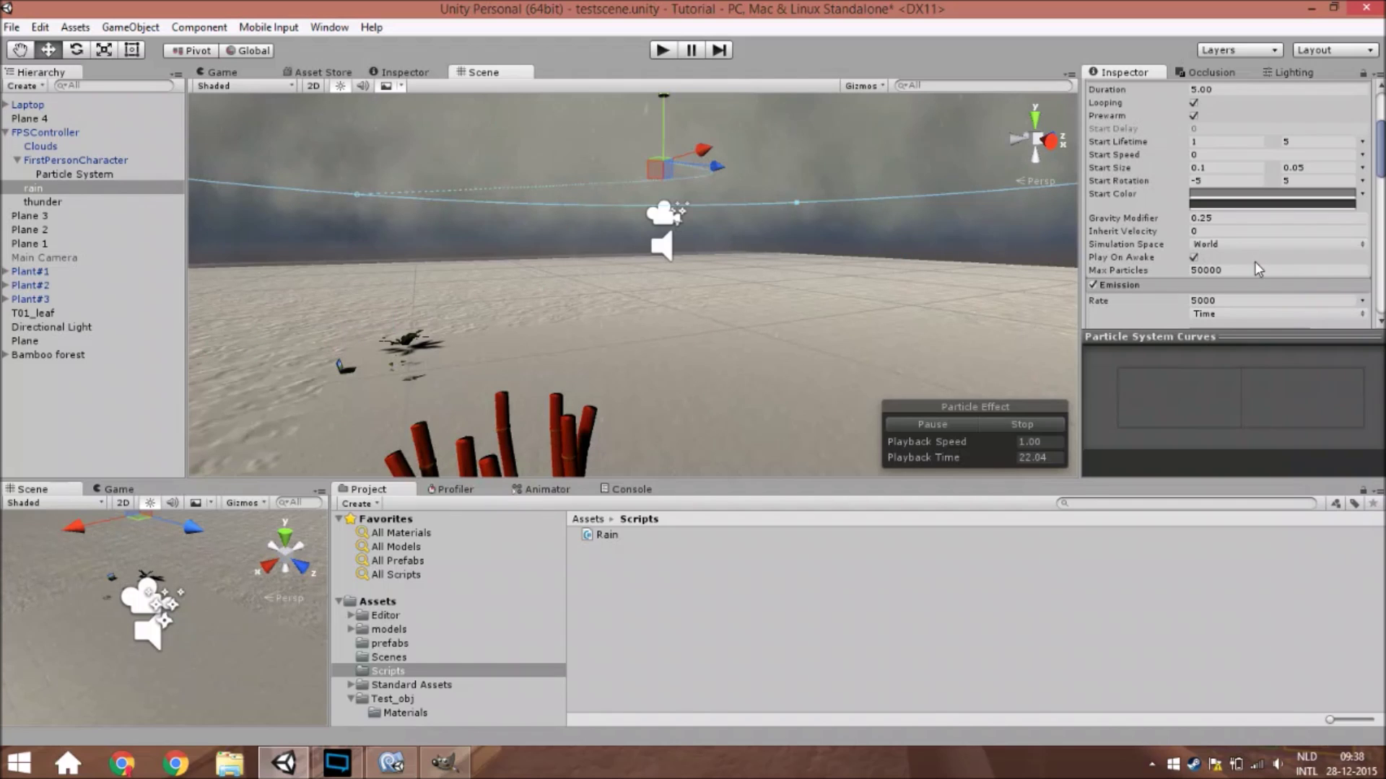
# Step: Examine the rain system's Looping, Prewarm and start value settings, and inspect the falling drops in the scene
pyautogui.scroll(3, 1286, 278)
pyautogui.click(1193, 219)
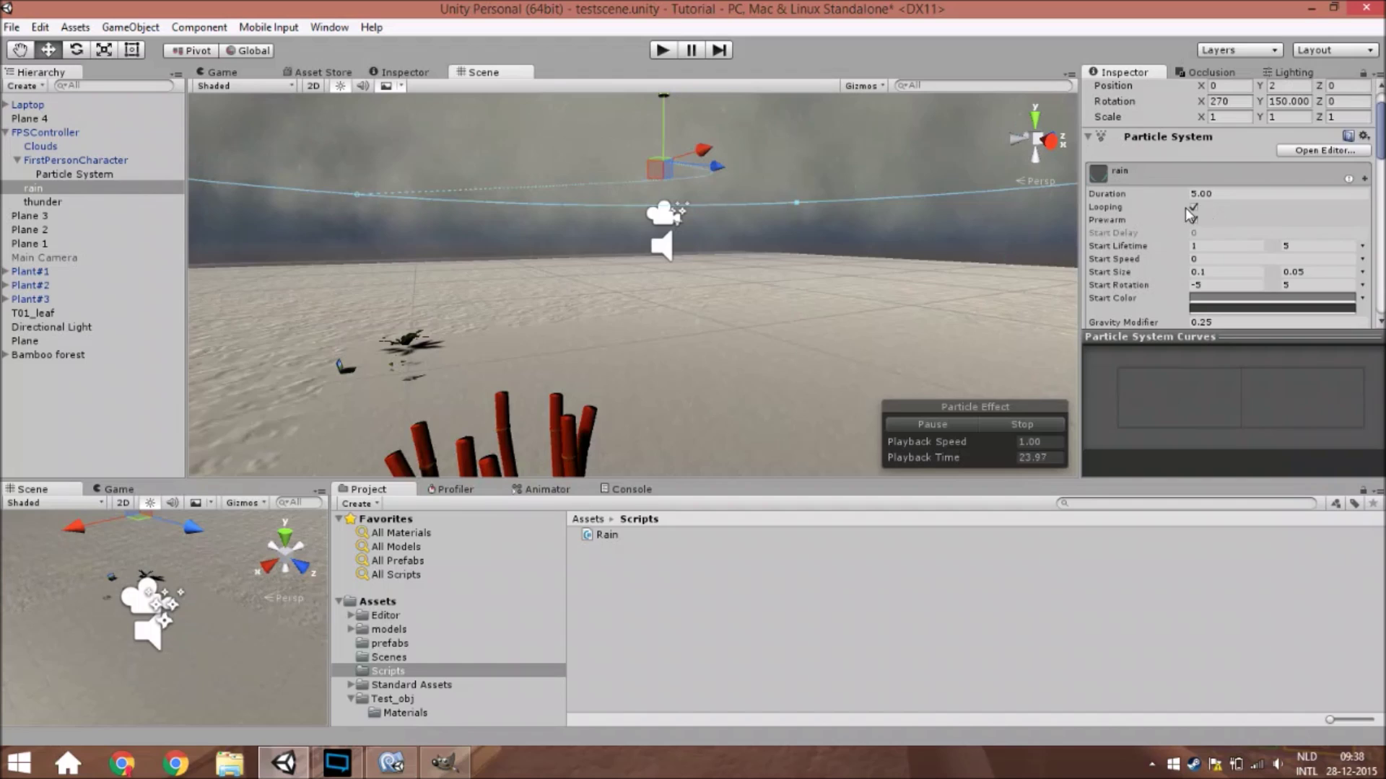
pyautogui.click(1193, 219)
pyautogui.scroll(-2, 1213, 260)
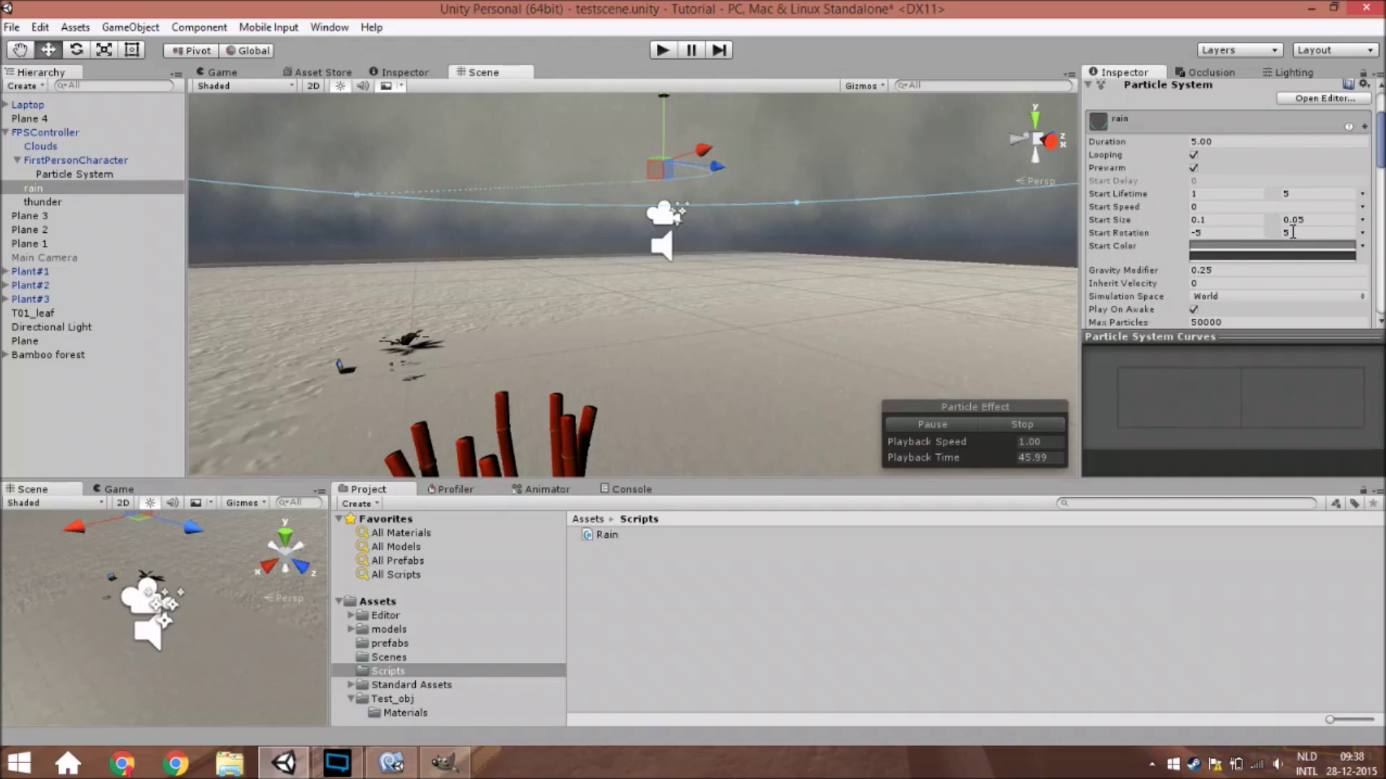
pyautogui.moveTo(692, 196); pyautogui.dragTo(802, 206, button='middle')
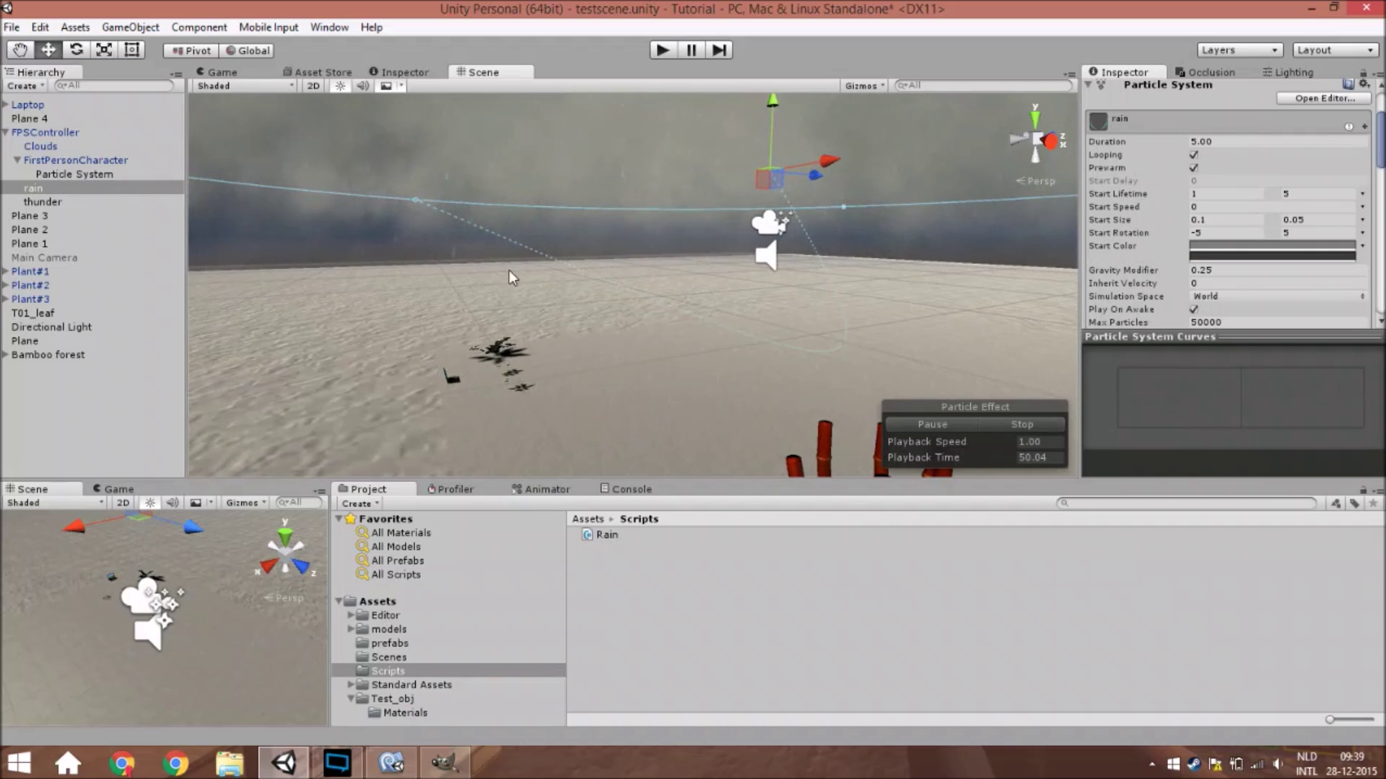
# Step: Inspect the rain emitter and its falling drops in the scene from several viewpoints and through the game camera
pyautogui.moveTo(730, 345); pyautogui.dragTo(558, 292, button='middle')
pyautogui.scroll(3, 613, 254)
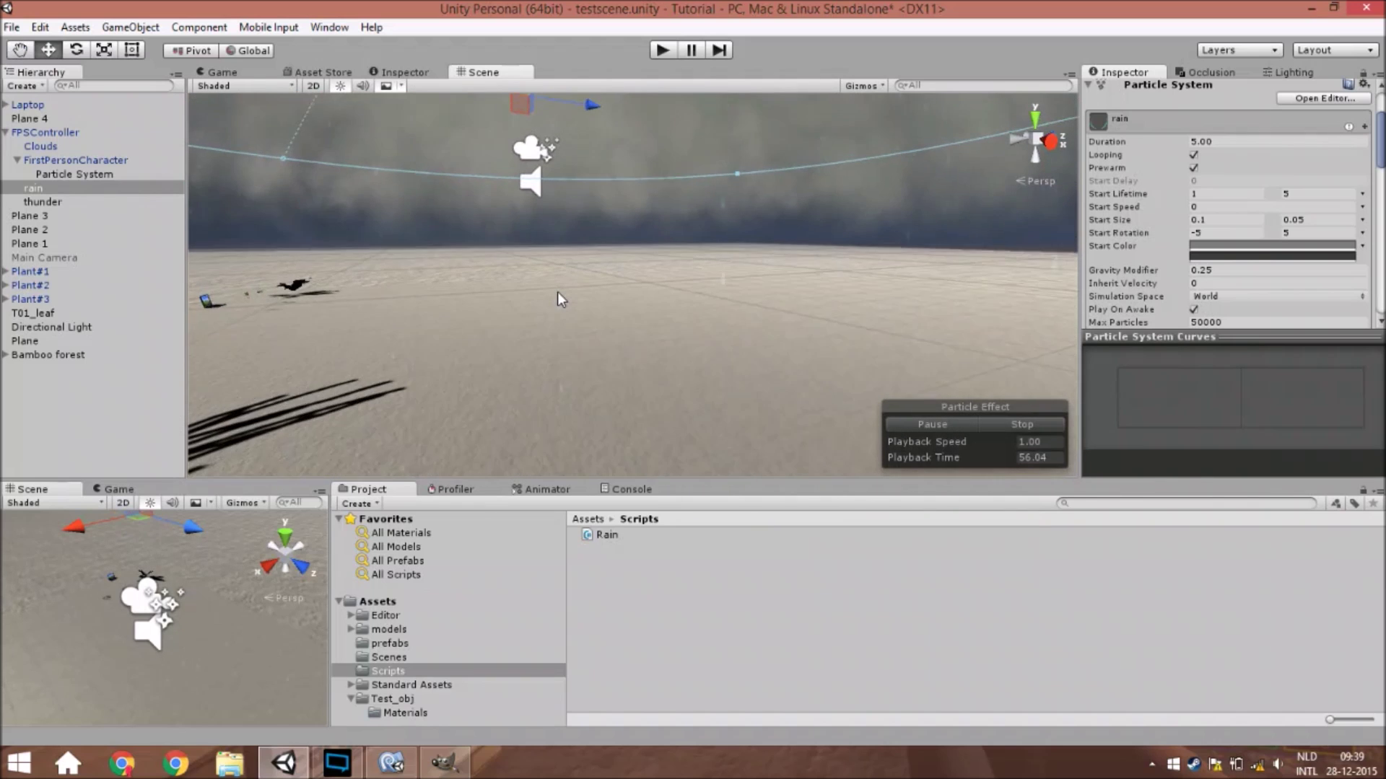
pyautogui.scroll(2, 558, 293)
pyautogui.scroll(1, 557, 293)
pyautogui.moveTo(557, 292); pyautogui.dragTo(646, 333, button='middle')
pyautogui.scroll(1, 706, 300)
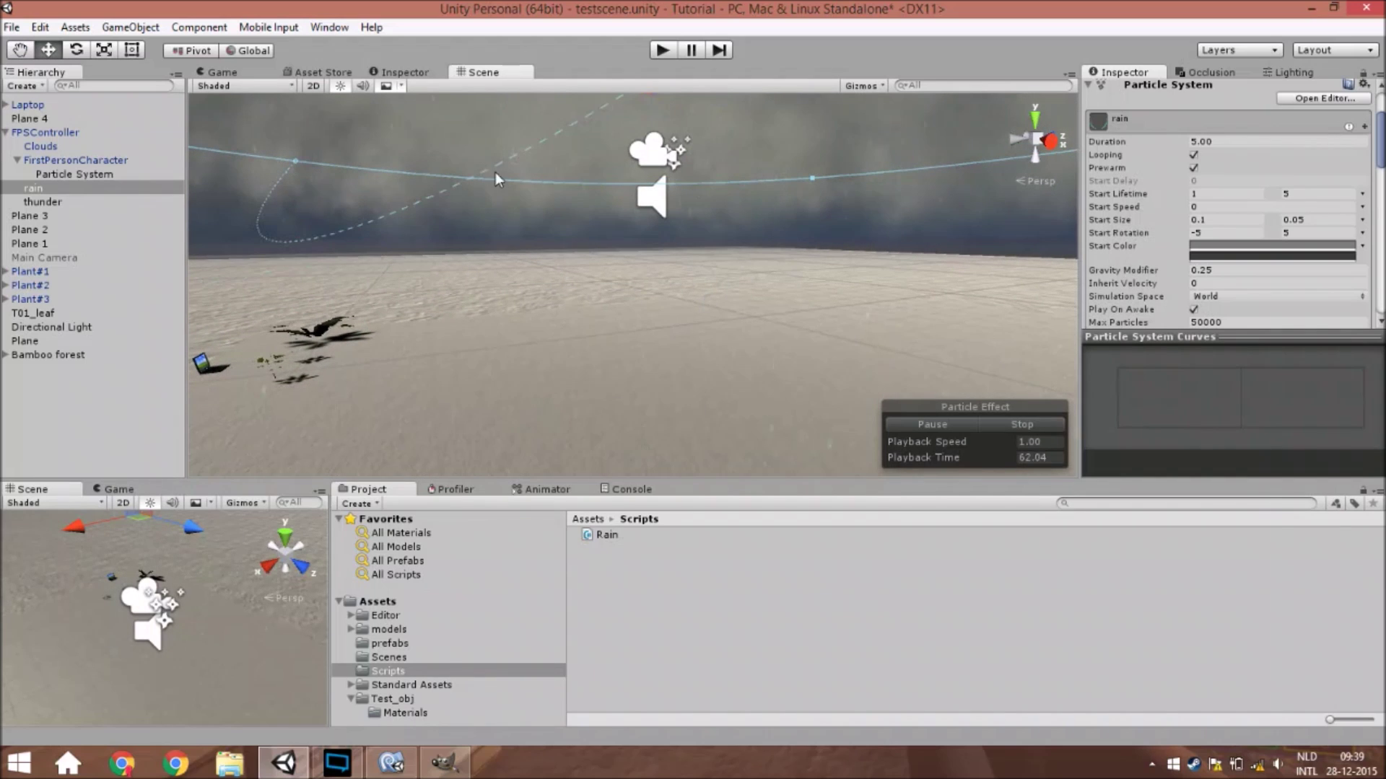
pyautogui.click(220, 73)
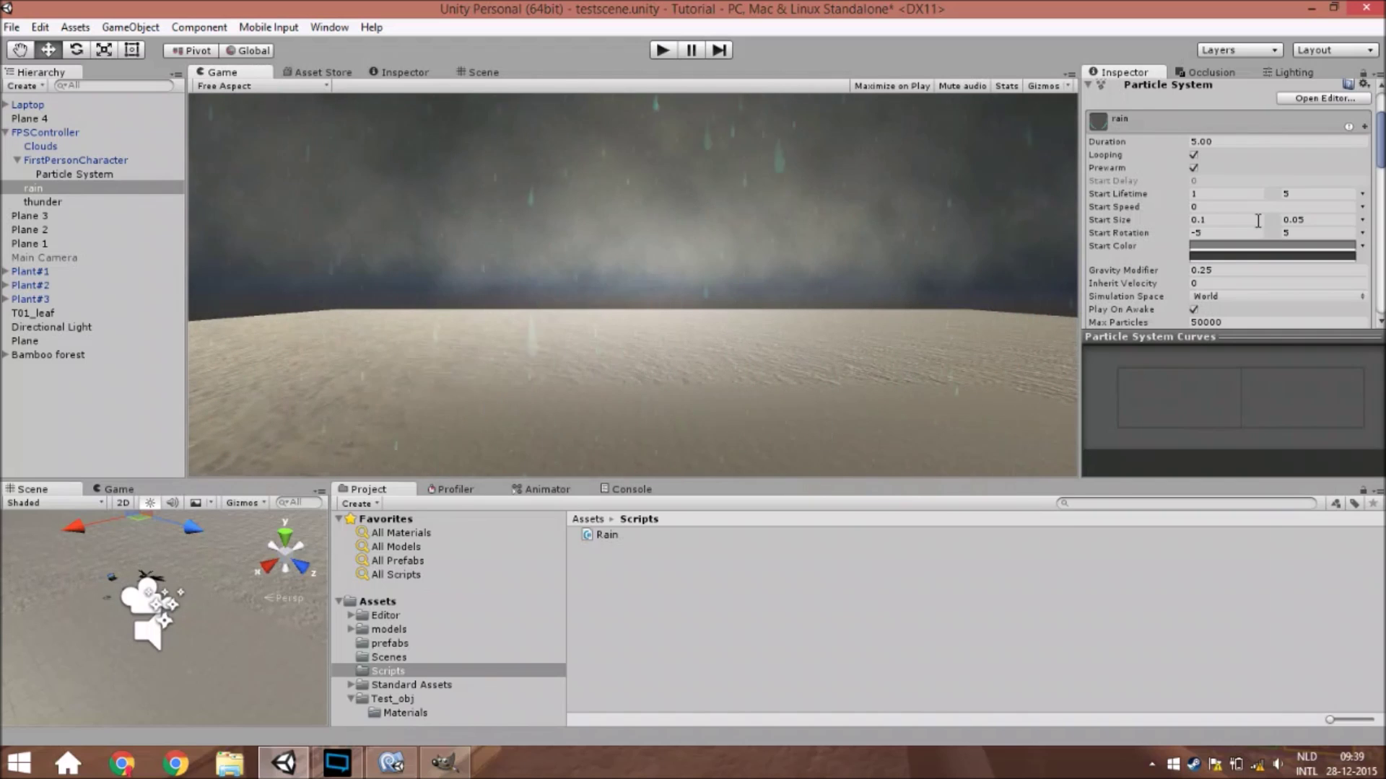
# Step: Re-enter 0.25 as the rain system's Gravity Modifier
pyautogui.scroll(-3, 1227, 216)
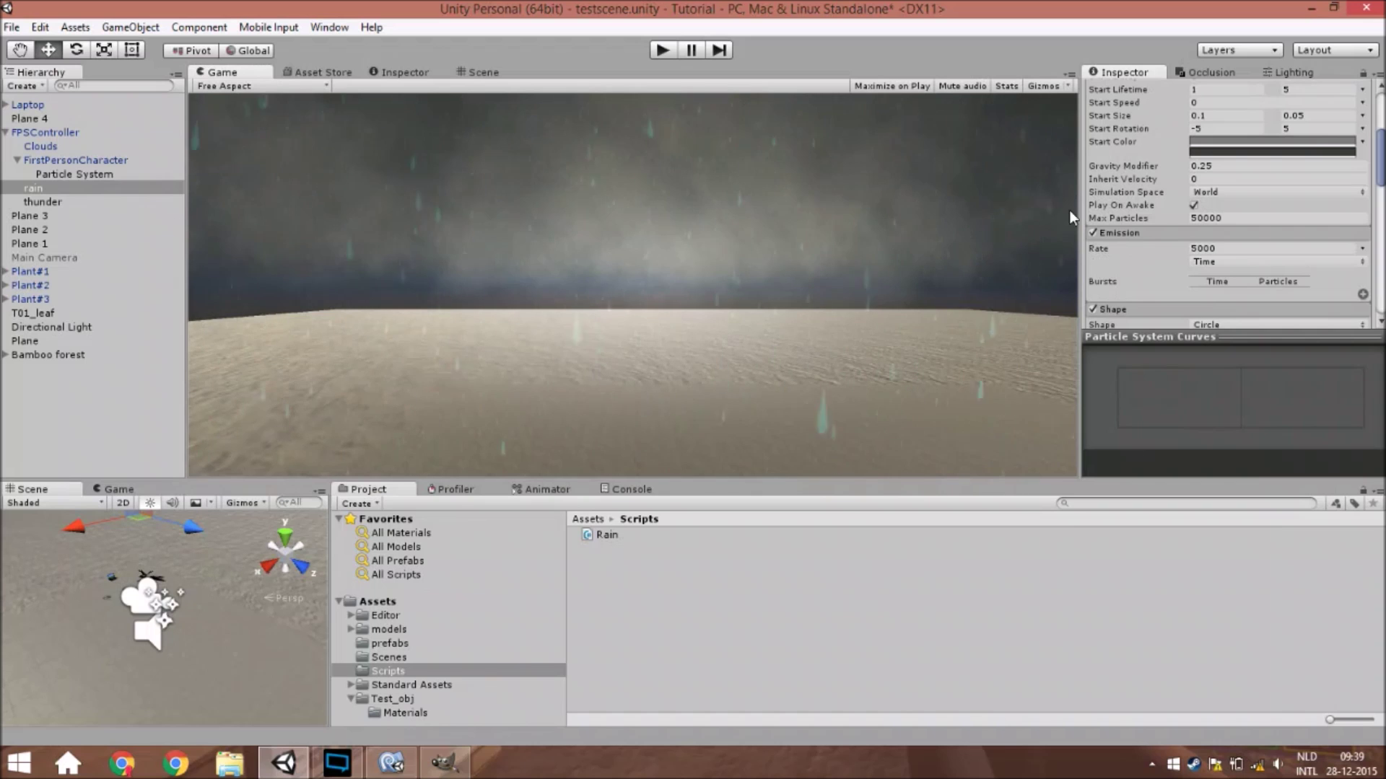
pyautogui.doubleClick(1206, 166)
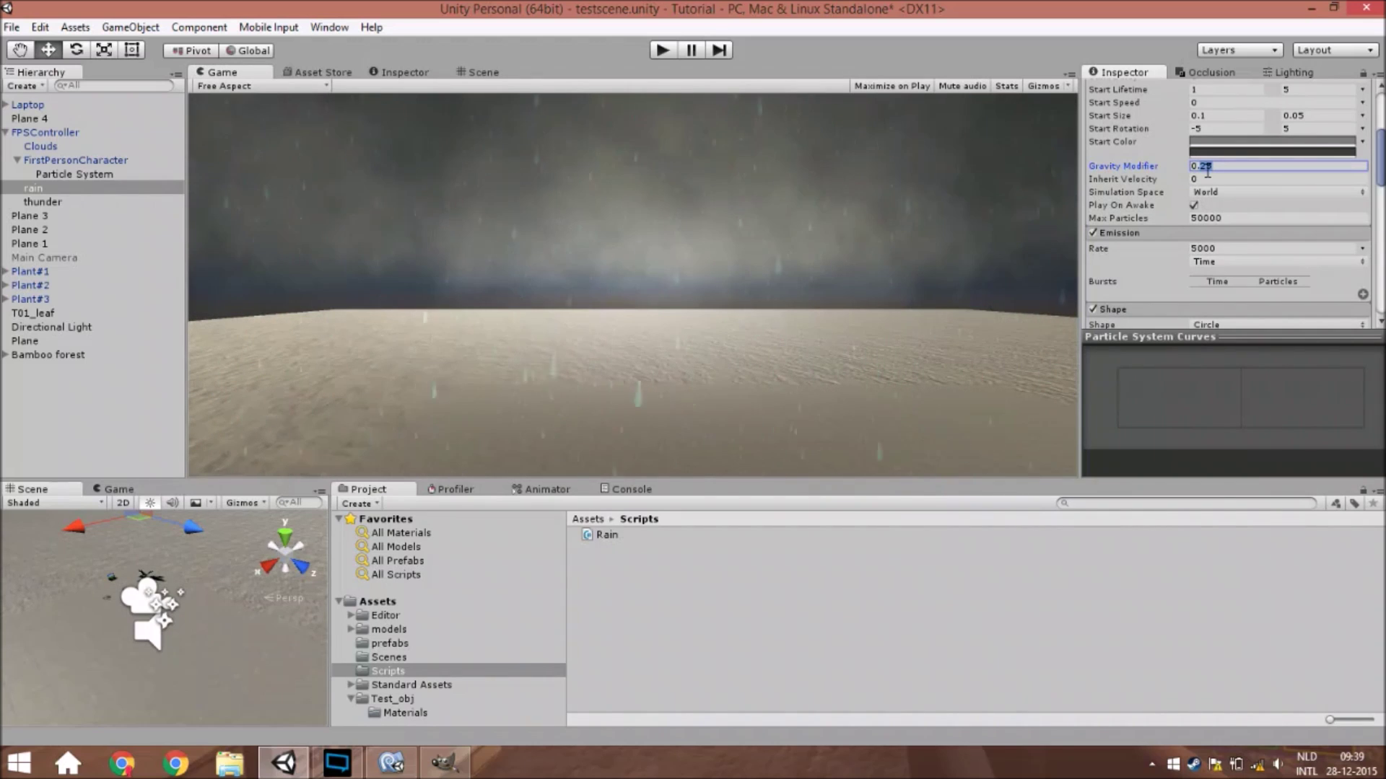
pyautogui.click(1183, 167)
pyautogui.moveTo(1180, 166); pyautogui.dragTo(1174, 167)
pyautogui.press('BackSpace')
pyautogui.press('BackSpace')
pyautogui.write('25')
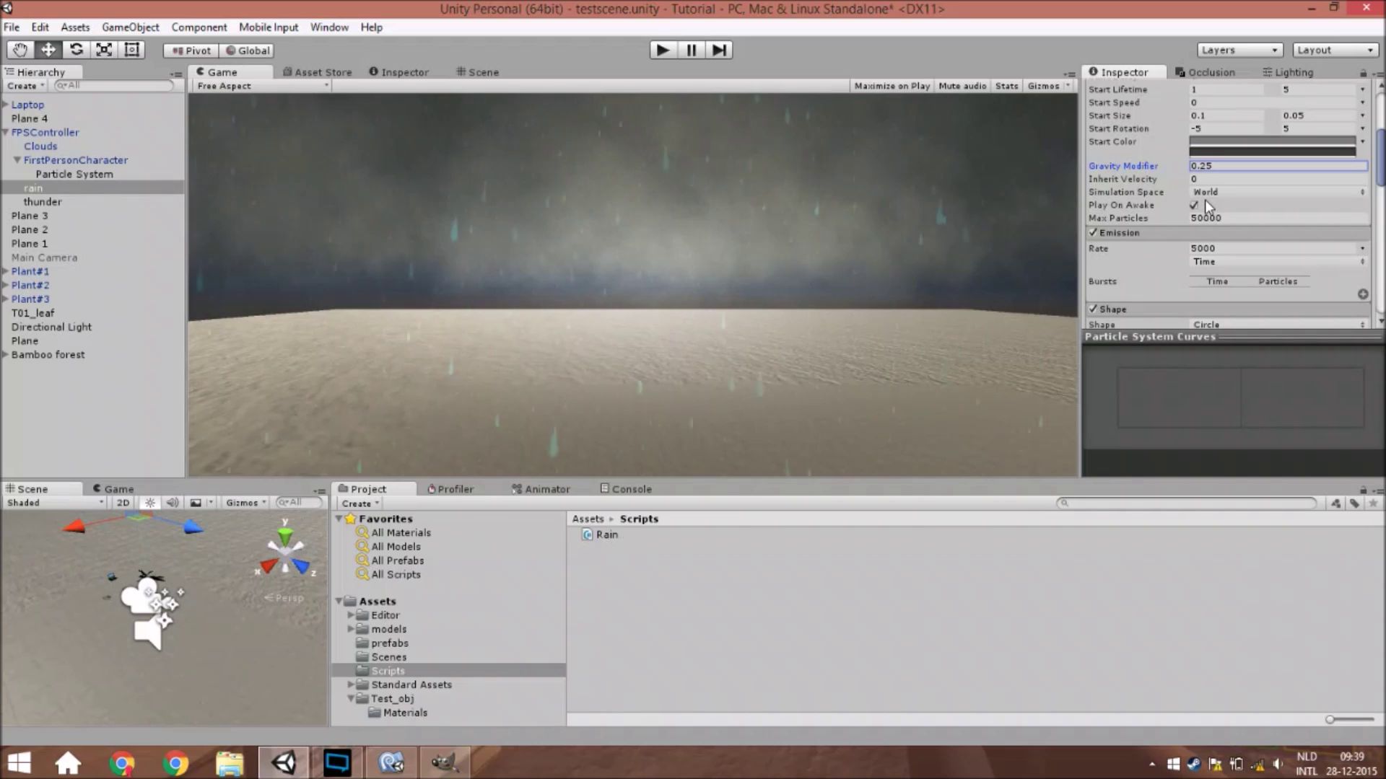
# Step: Examine the rain system's Max Particles, Emission and Shape settings, and inspect its circular emitter in the scene
pyautogui.scroll(-3, 1268, 185)
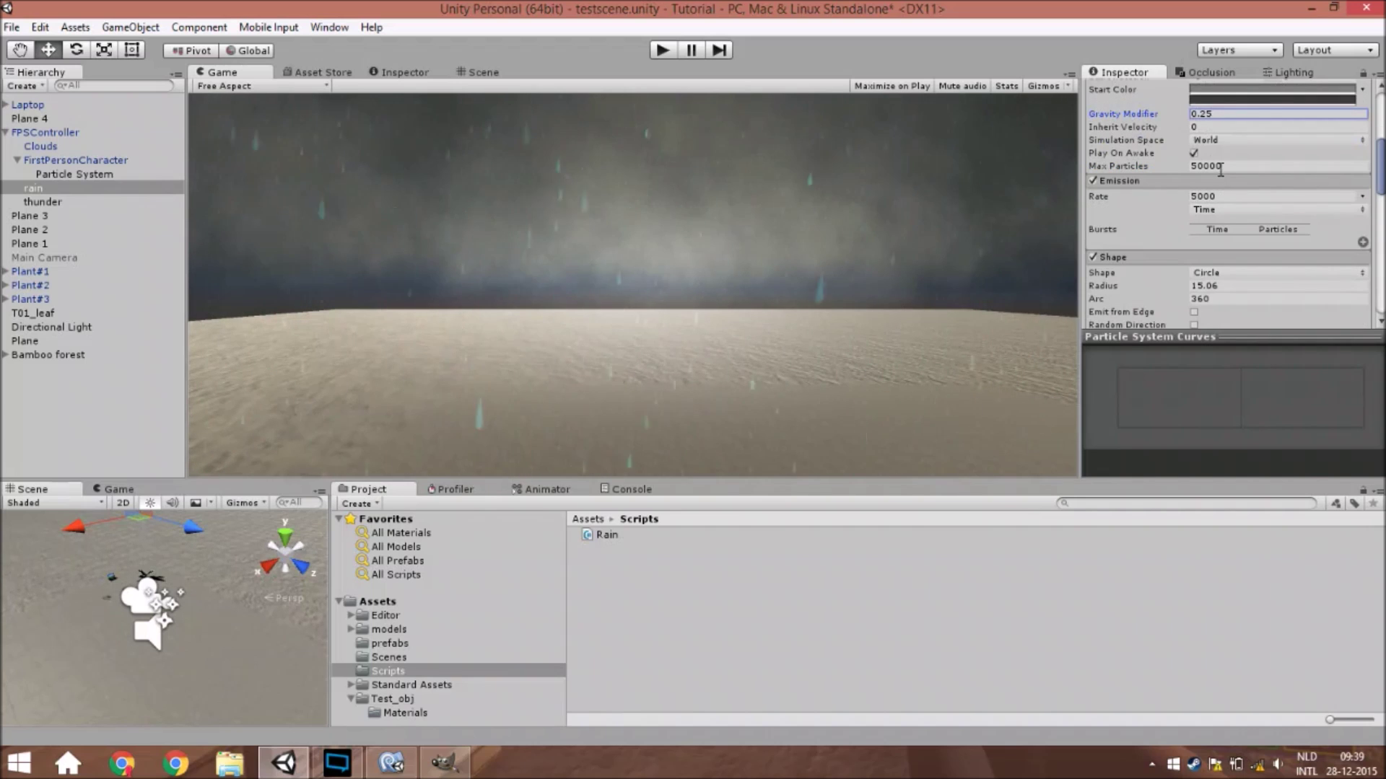
pyautogui.scroll(-3, 1197, 199)
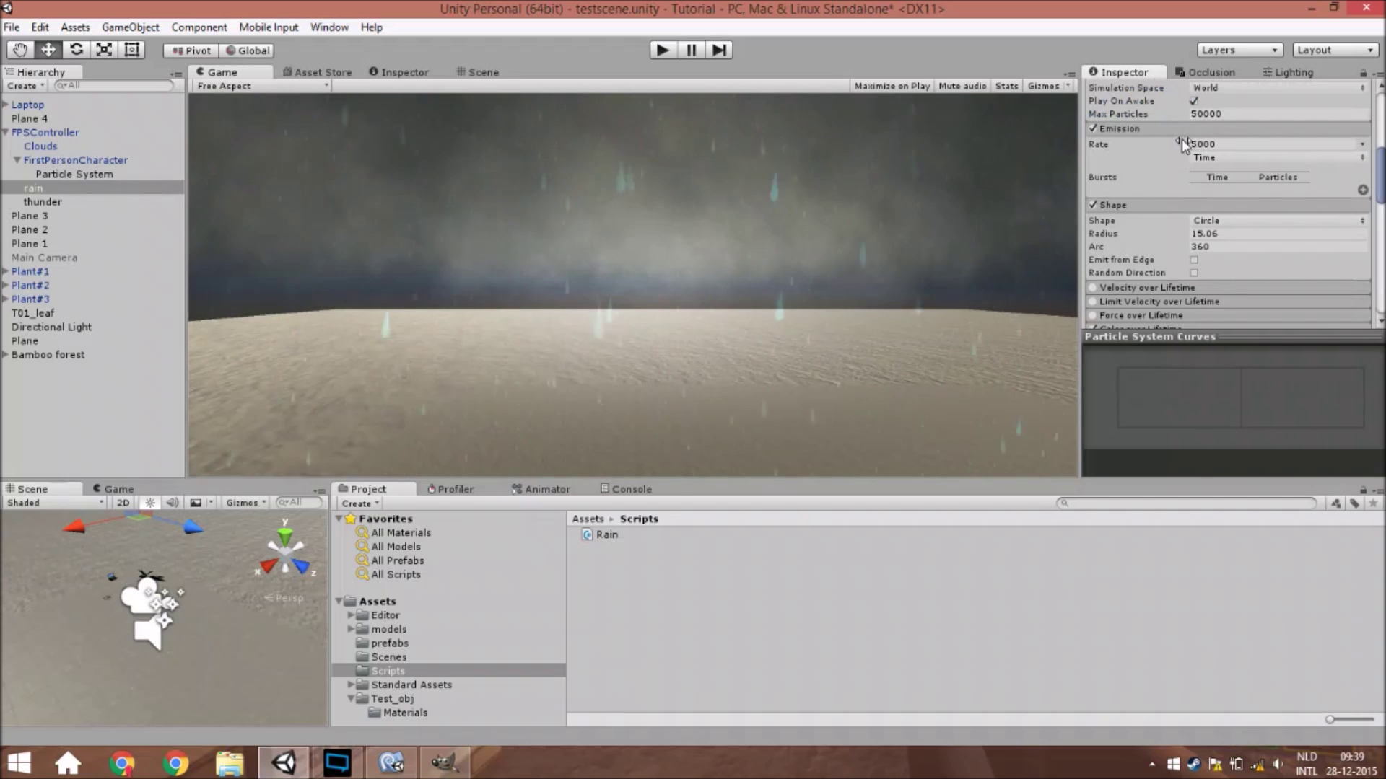
pyautogui.scroll(-3, 1187, 210)
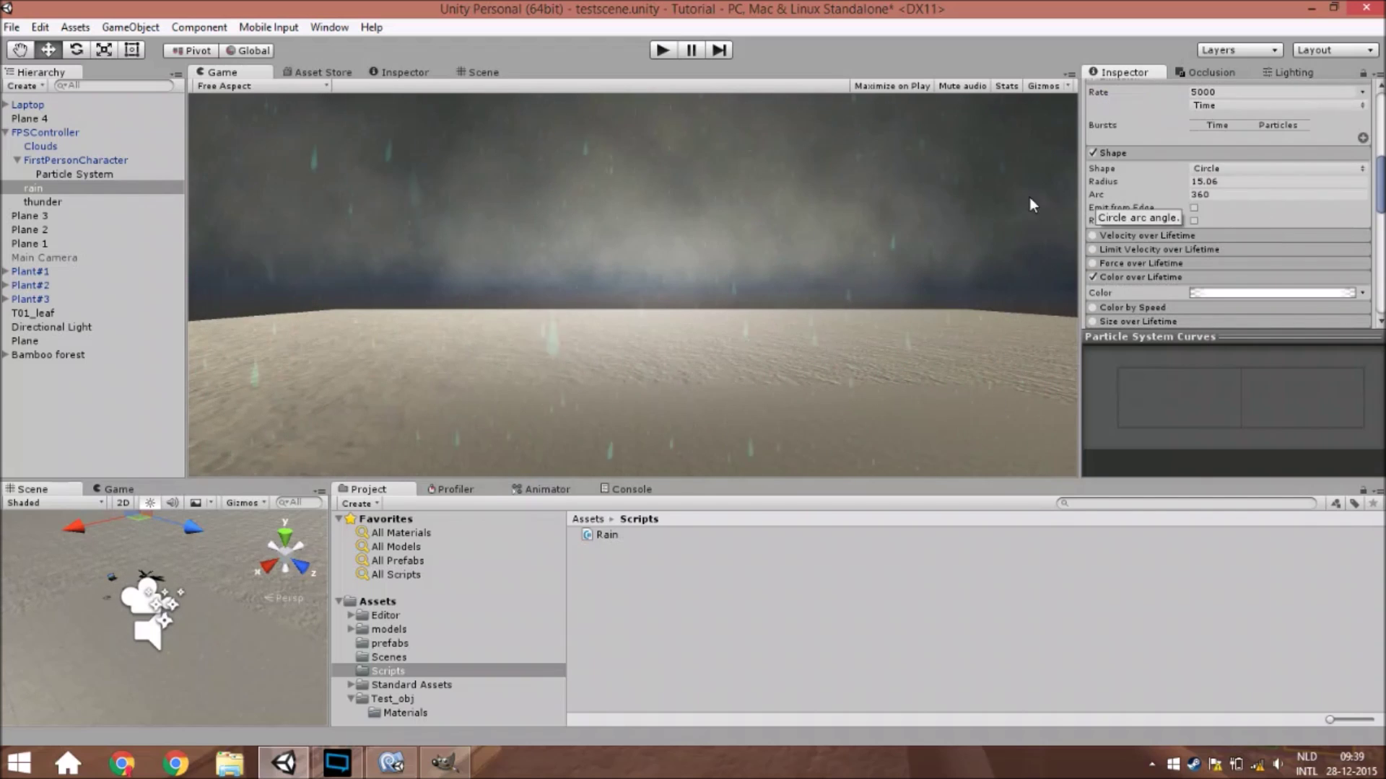
pyautogui.click(495, 75)
pyautogui.moveTo(599, 227); pyautogui.dragTo(580, 315, button='middle')
pyautogui.moveTo(627, 248)
pyautogui.mouseDown(button='middle')
pyautogui.moveTo(625, 268)
pyautogui.moveTo(613, 252)
pyautogui.mouseUp(button='middle')
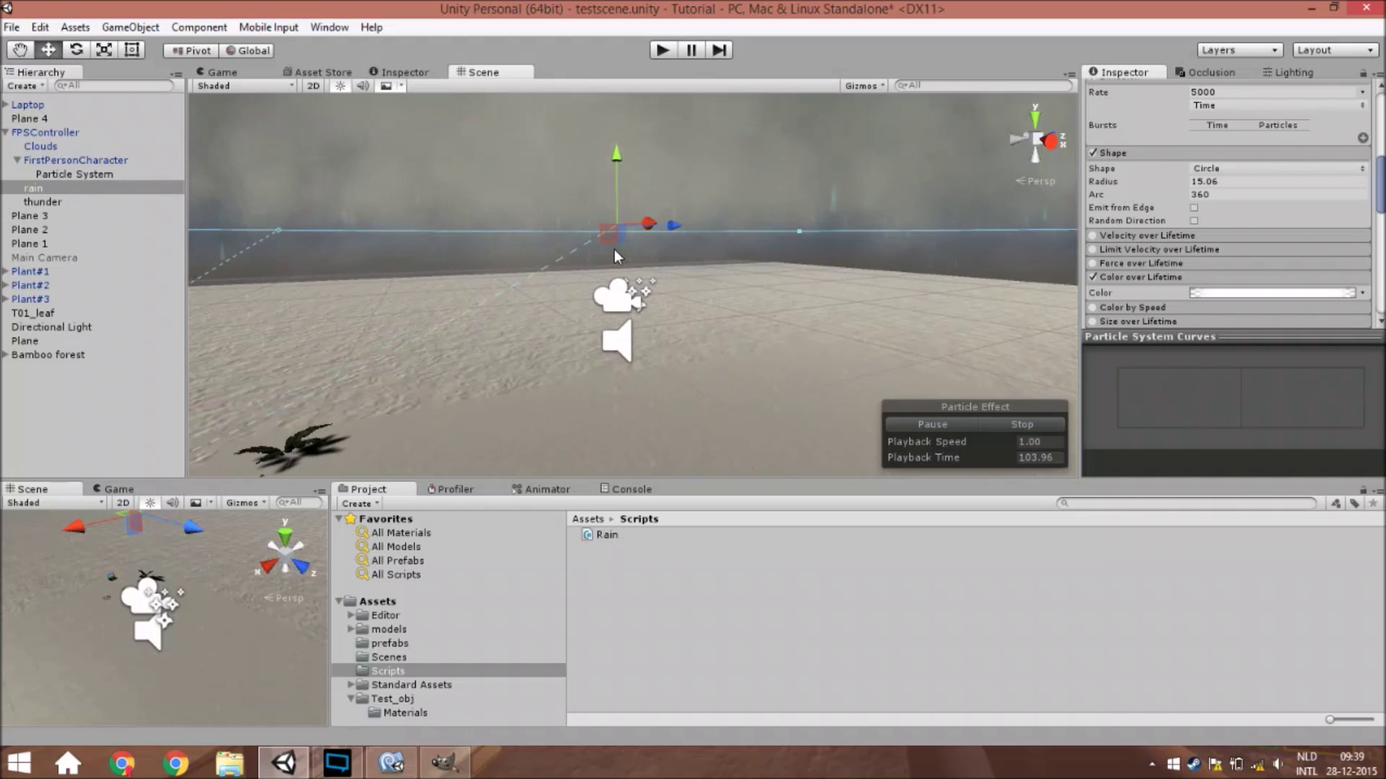
# Step: Try lowering the rain emitter to a Y position of 1.97, and undo the move
pyautogui.scroll(10, 1230, 199)
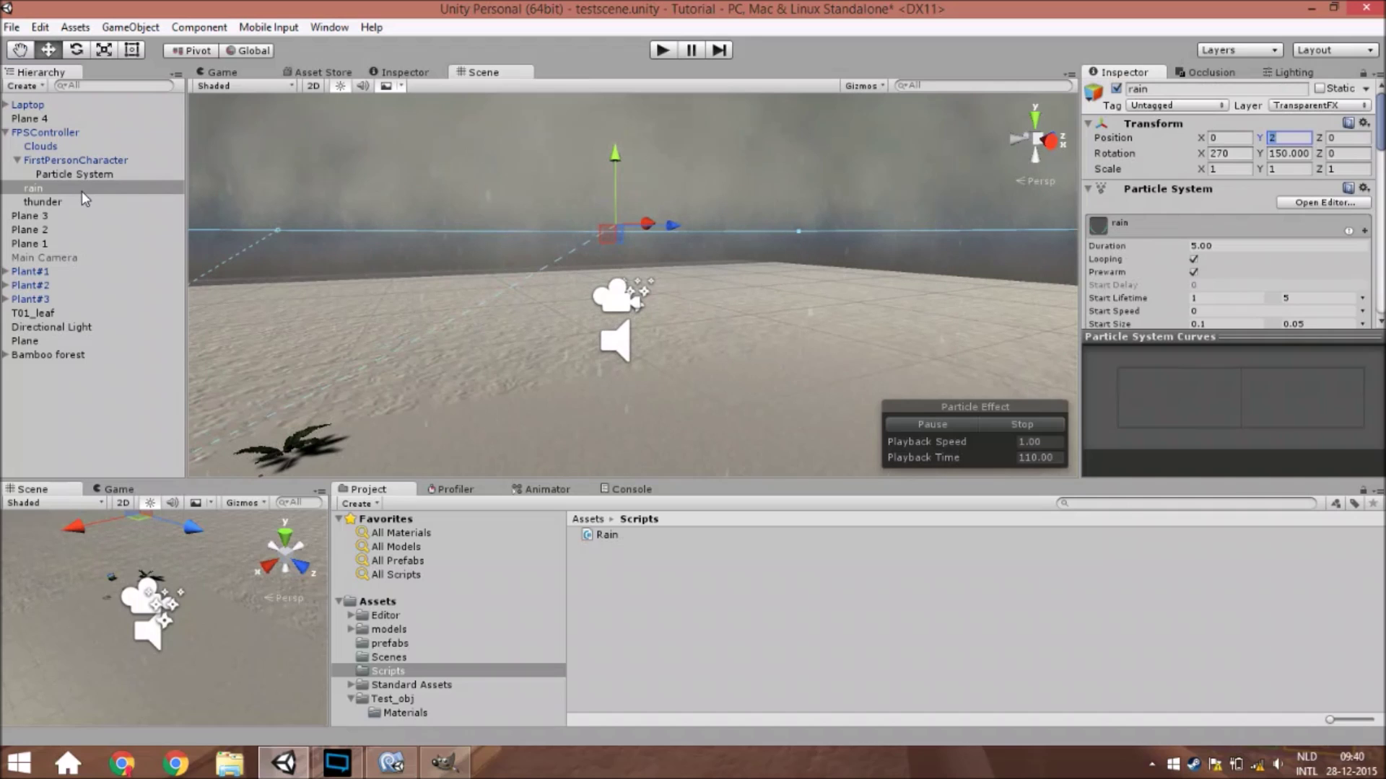
pyautogui.moveTo(613, 153); pyautogui.dragTo(615, 156)
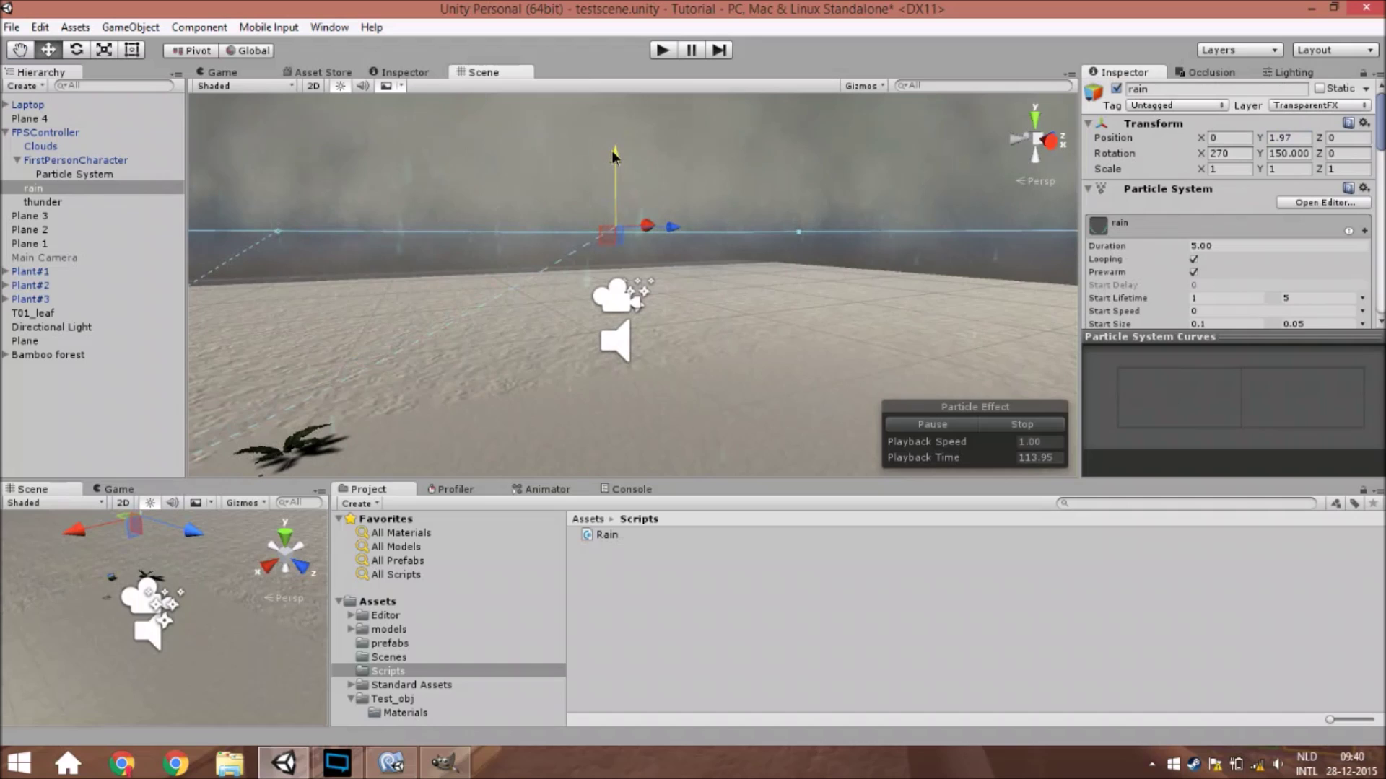
pyautogui.hotkey('ctrl', 'z')
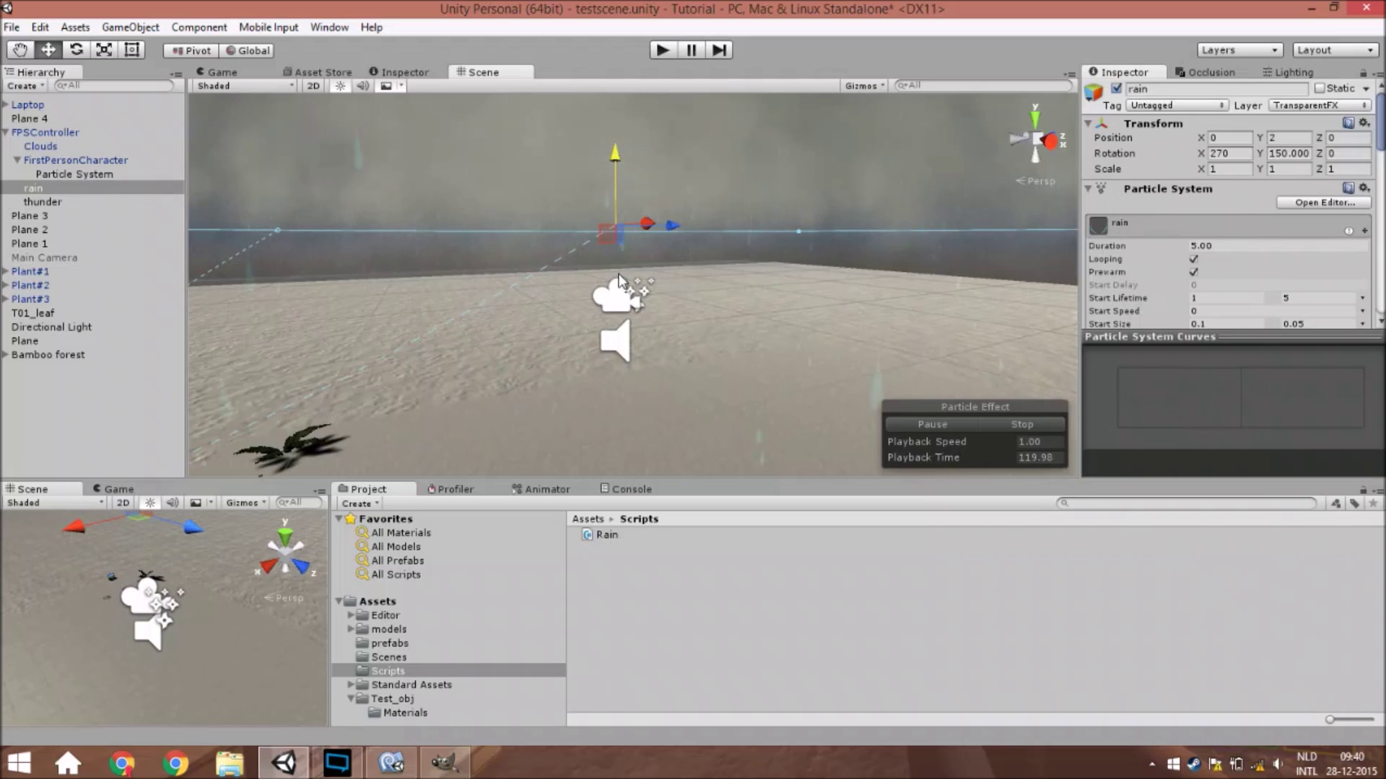
pyautogui.moveTo(601, 387); pyautogui.dragTo(772, 275, button='right')
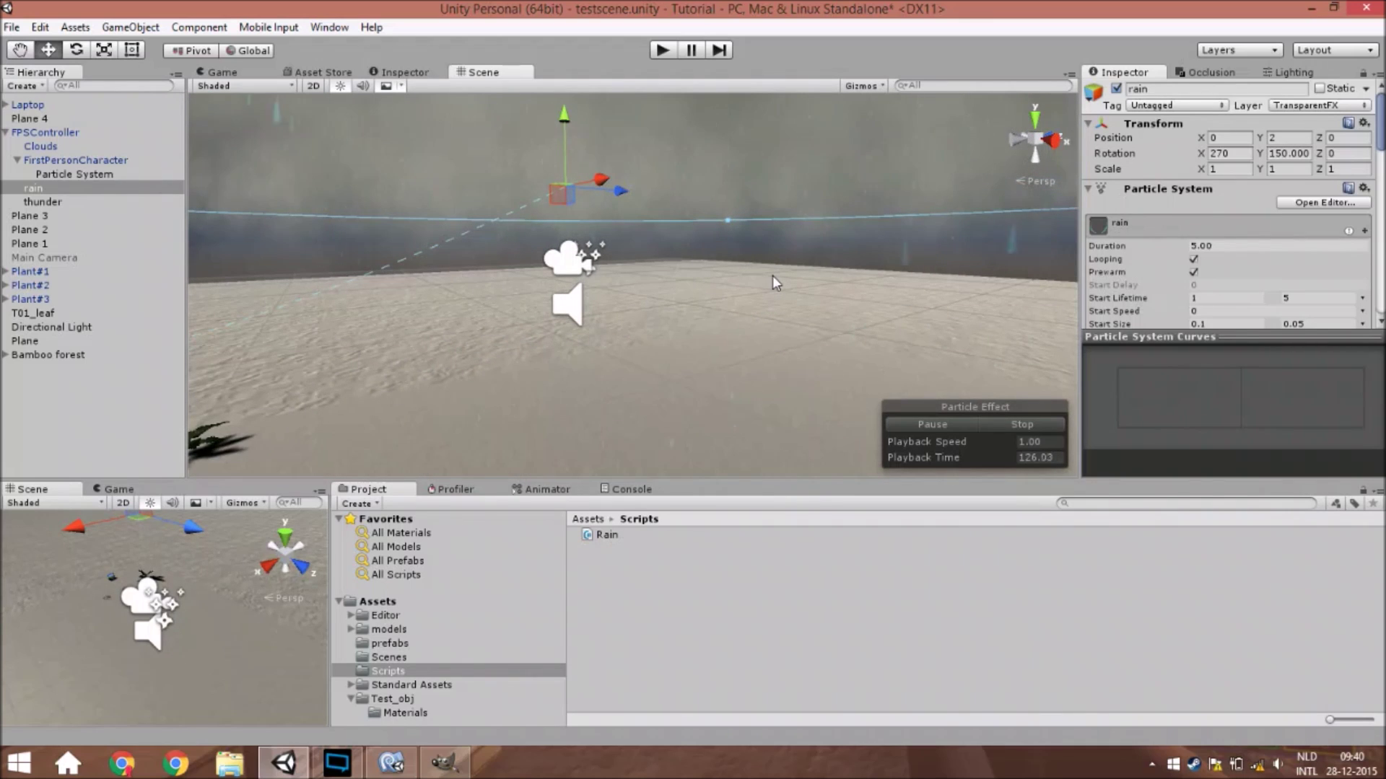
# Step: Look at the Particle System under FirstPersonCharacter and reselect the rain object
pyautogui.click(85, 175)
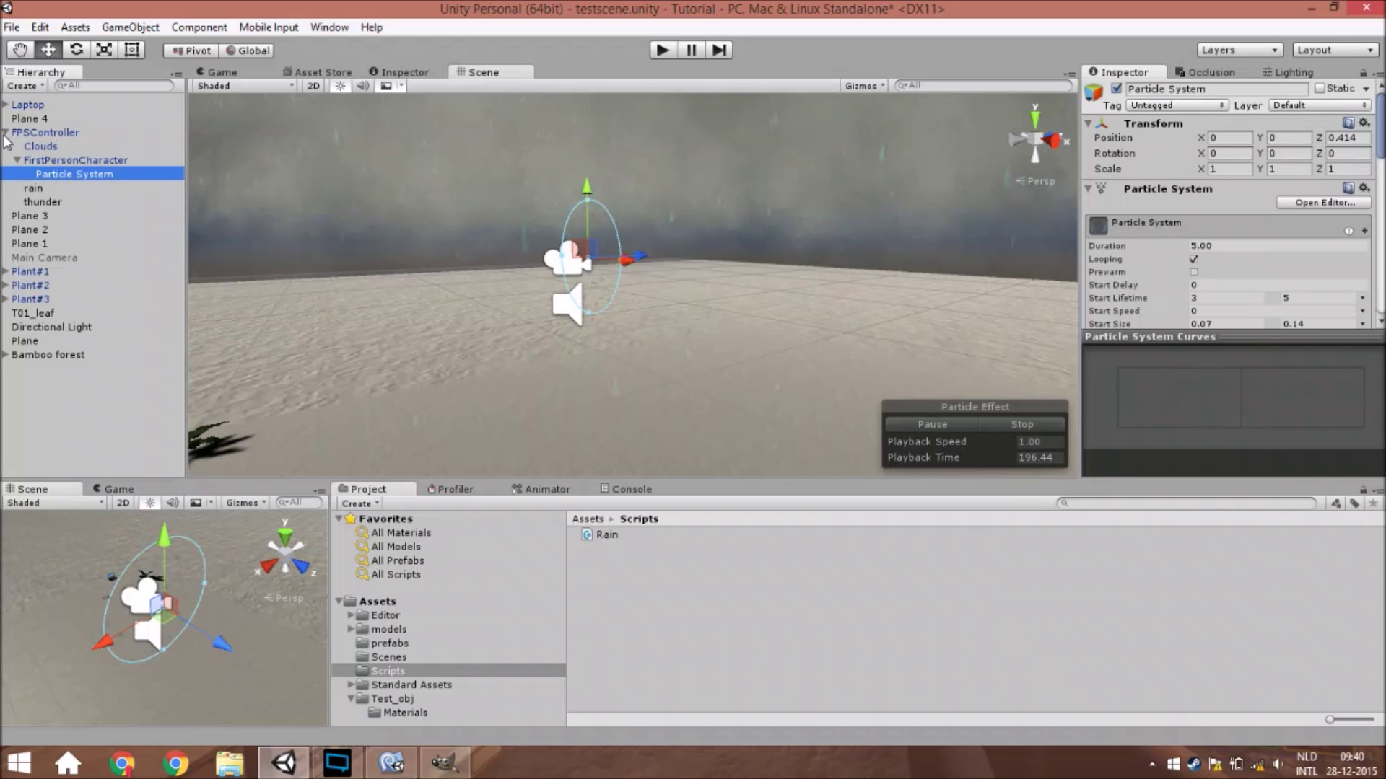
pyautogui.click(75, 160)
pyautogui.click(33, 187)
# Step: Examine the rain system's Collision module and check which layers its Collides With option includes
pyautogui.scroll(-5, 1250, 231)
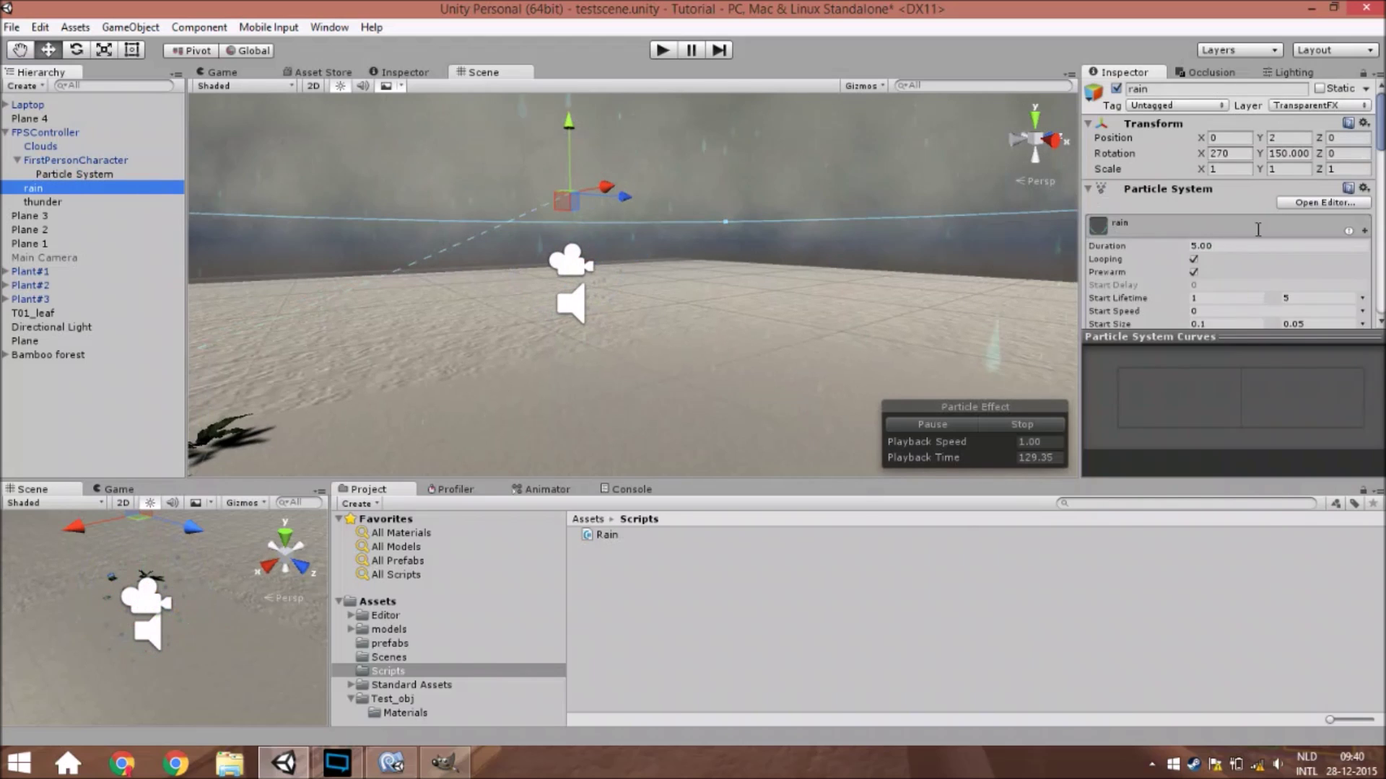
pyautogui.scroll(-10, 1250, 231)
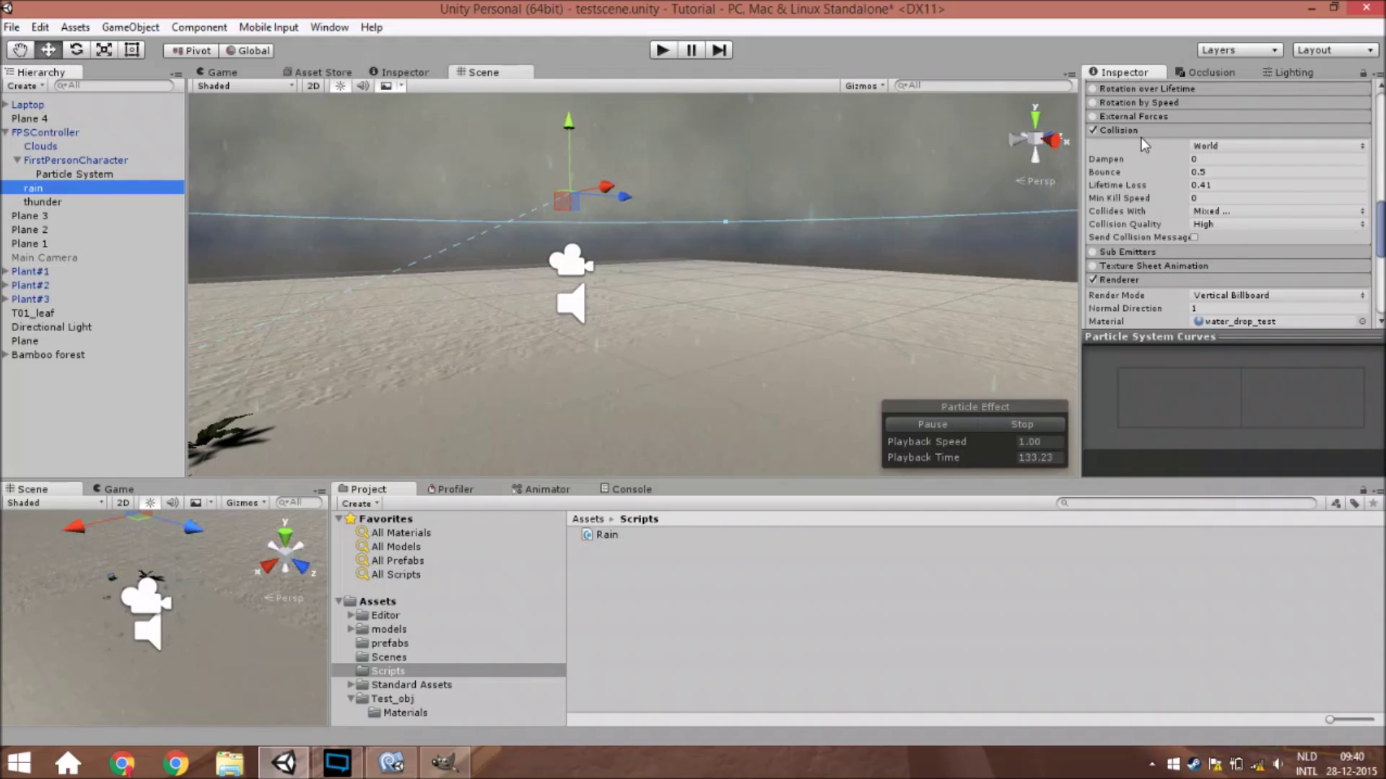
pyautogui.click(1214, 212)
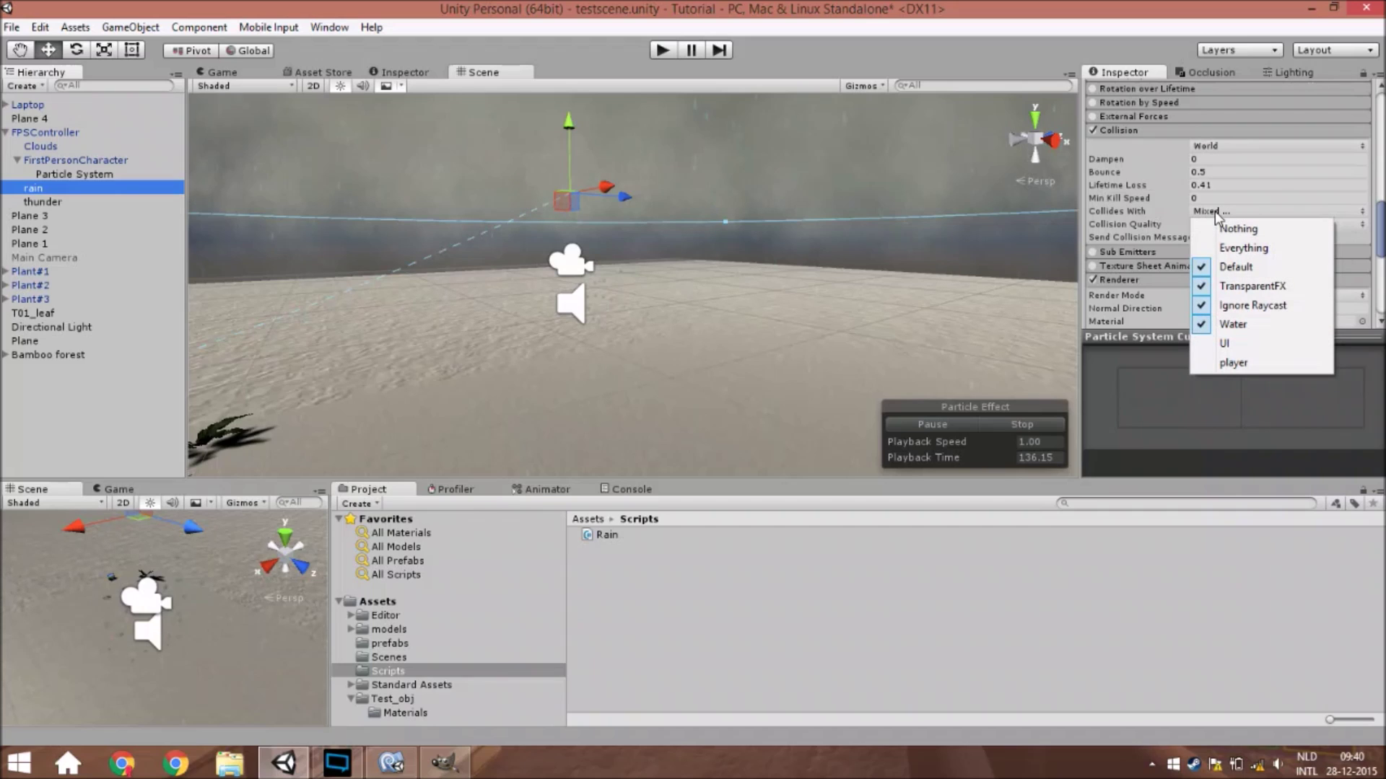
pyautogui.click(1149, 226)
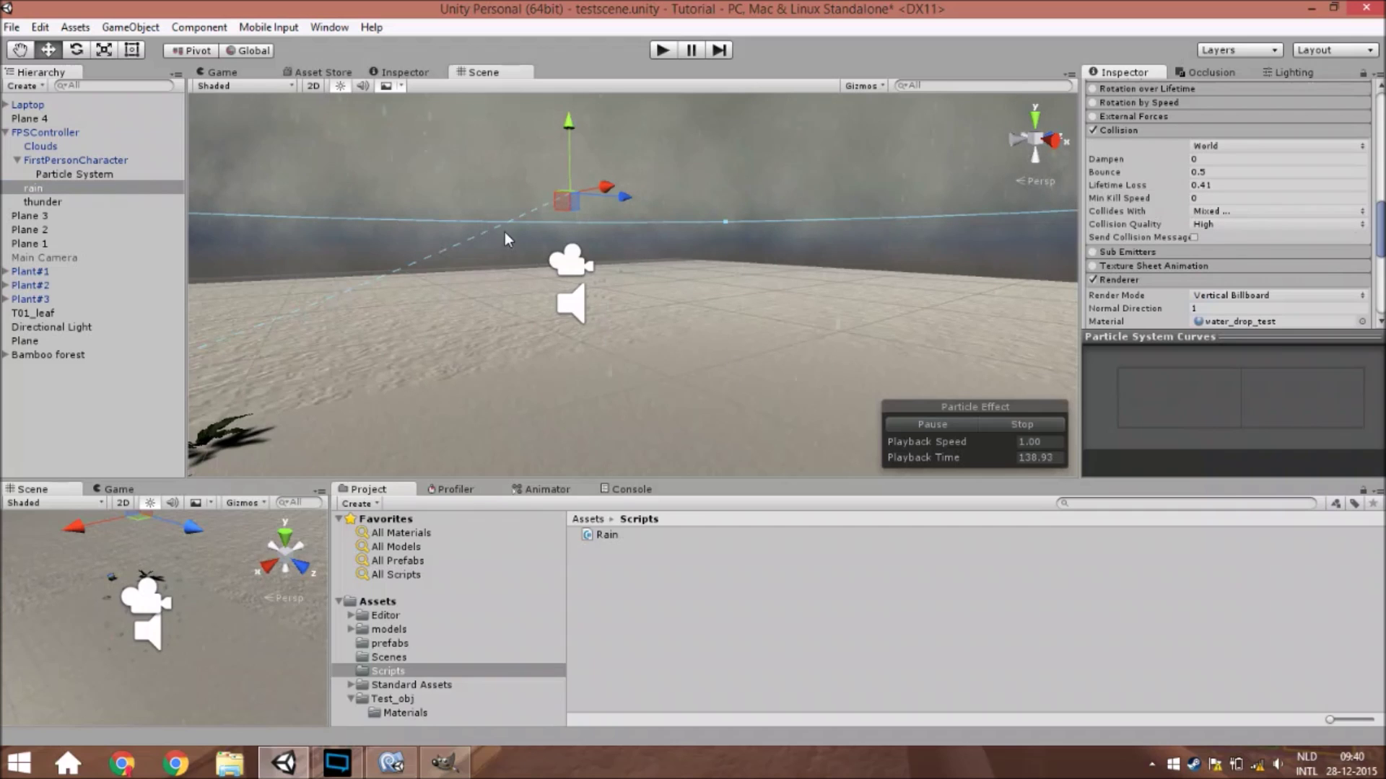
# Step: Inspect the ground beneath the rain in the scene, and play-test the rain effect through the game camera
pyautogui.moveTo(505, 231); pyautogui.dragTo(521, 124, button='middle')
pyautogui.moveTo(620, 339); pyautogui.dragTo(656, 195, button='middle')
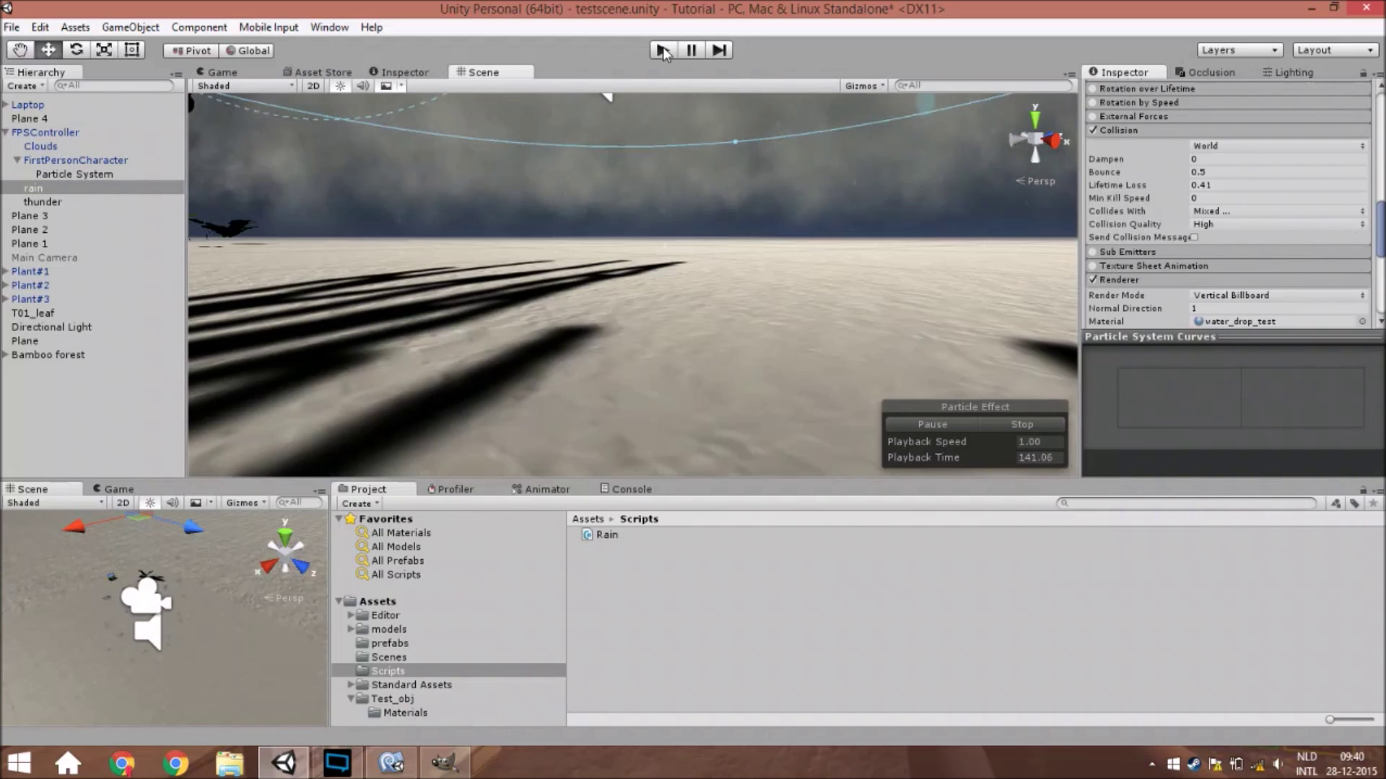
pyautogui.click(225, 70)
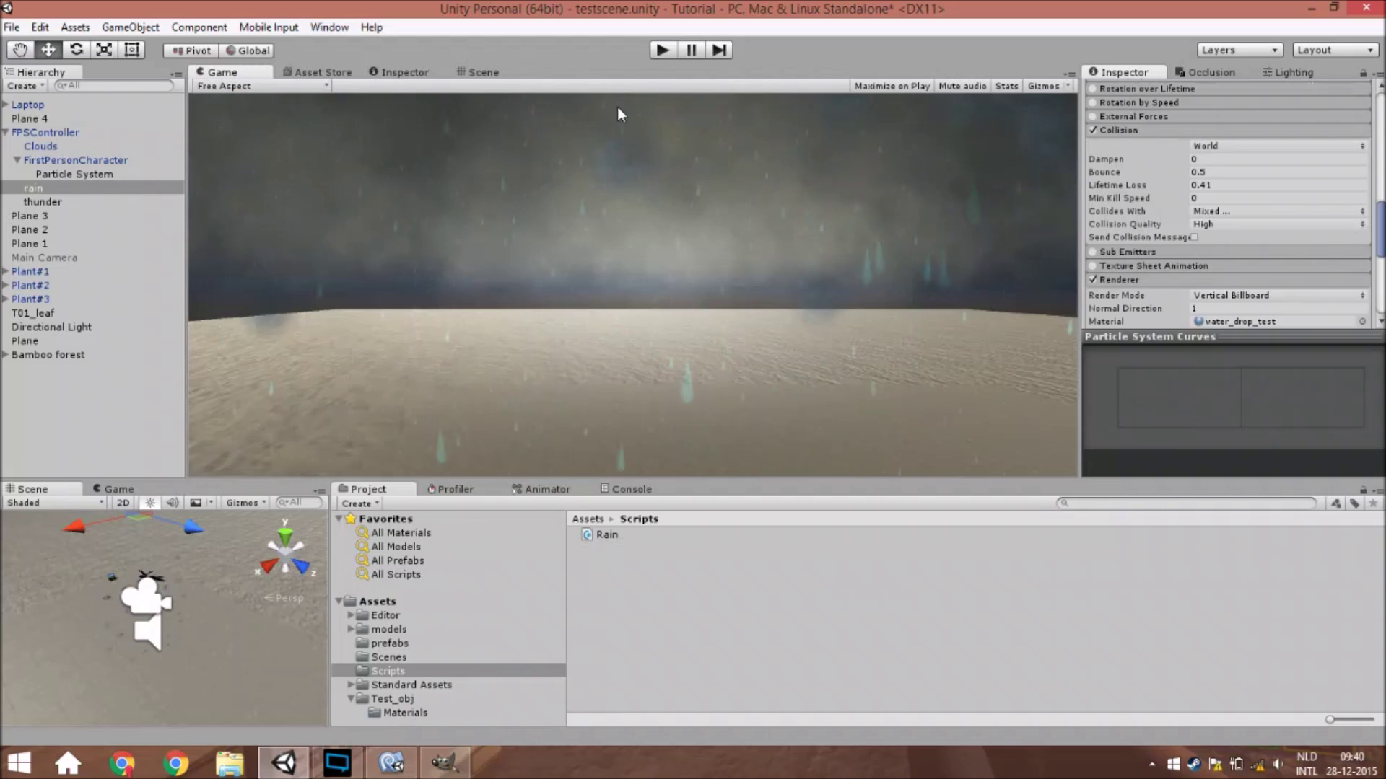
pyautogui.click(660, 50)
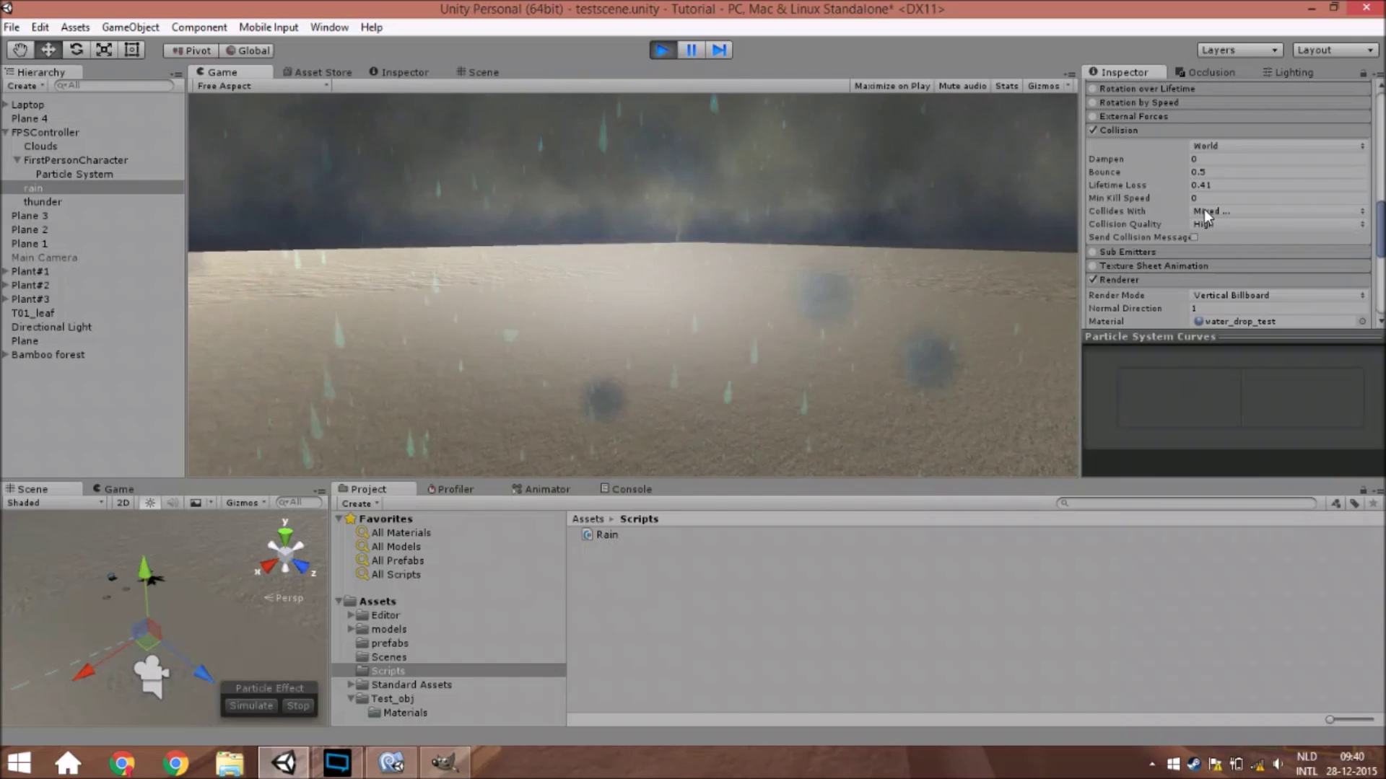
pyautogui.hotkey('ctrl', 'p')
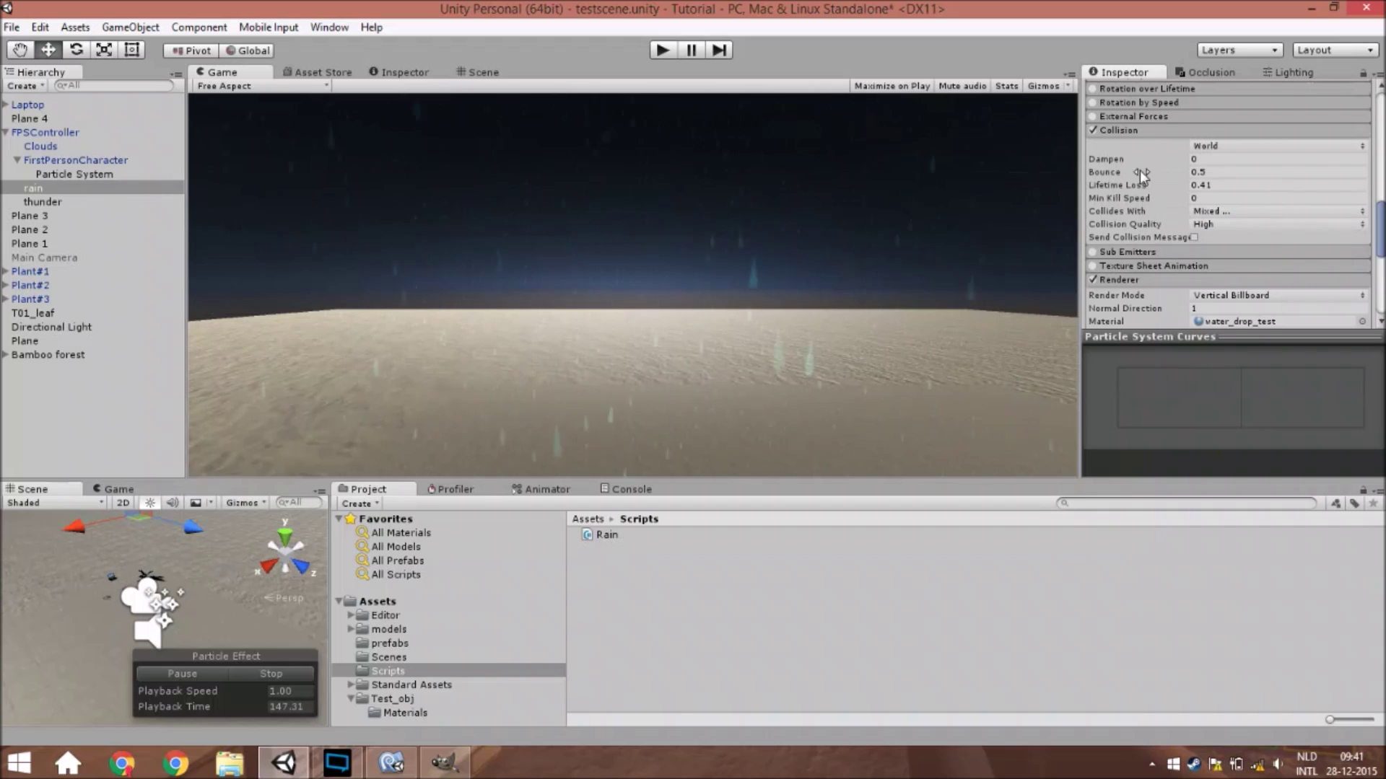
# Step: Examine the rain system's Renderer settings and the available Render Mode options
pyautogui.scroll(-2, 1140, 236)
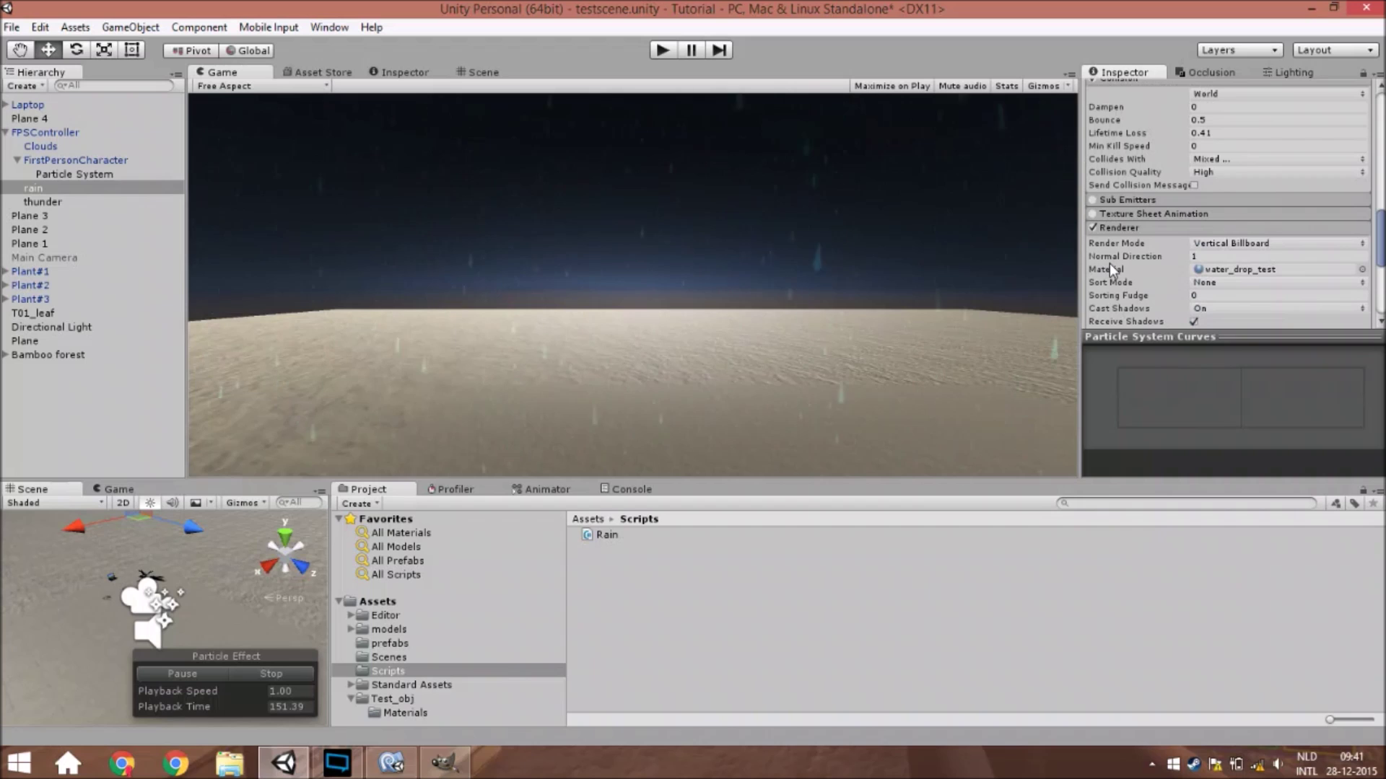
pyautogui.scroll(-2, 1226, 236)
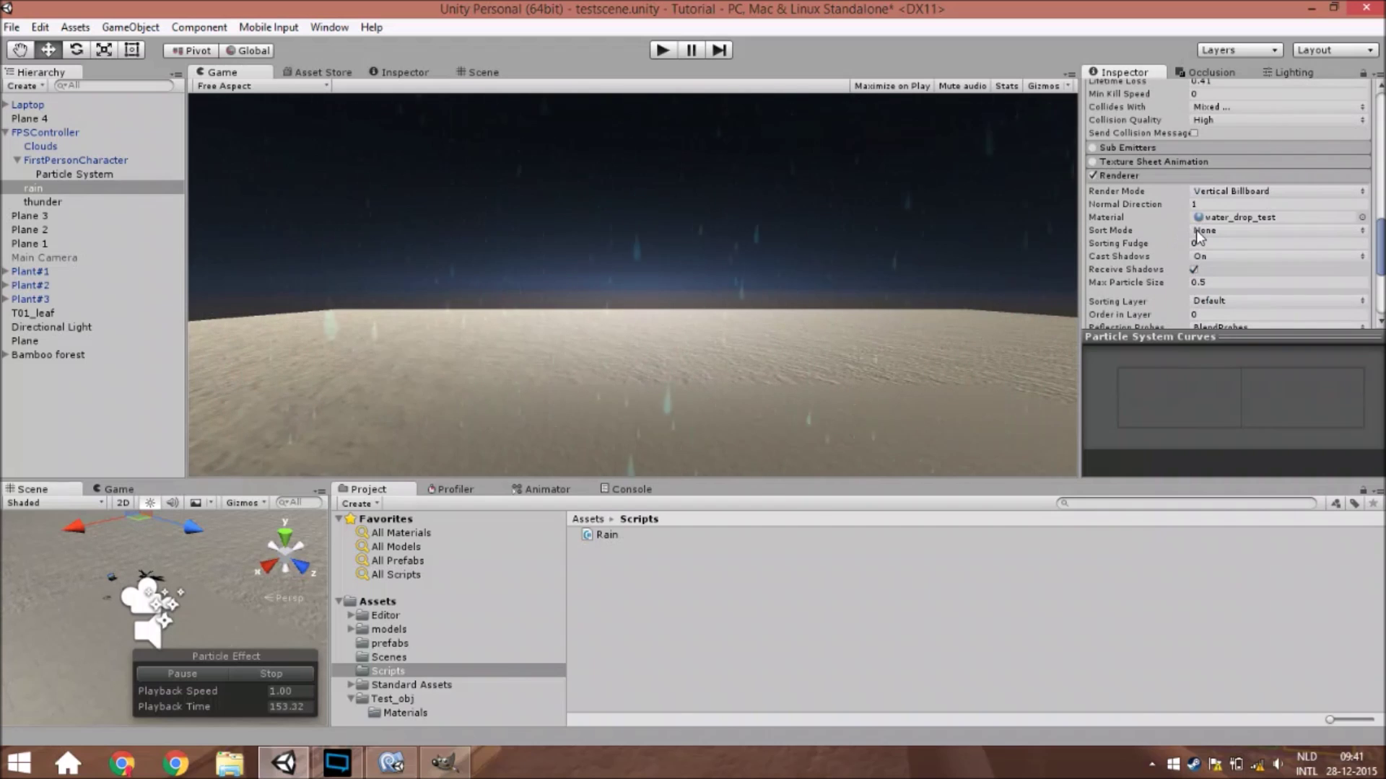
pyautogui.scroll(-2, 1237, 159)
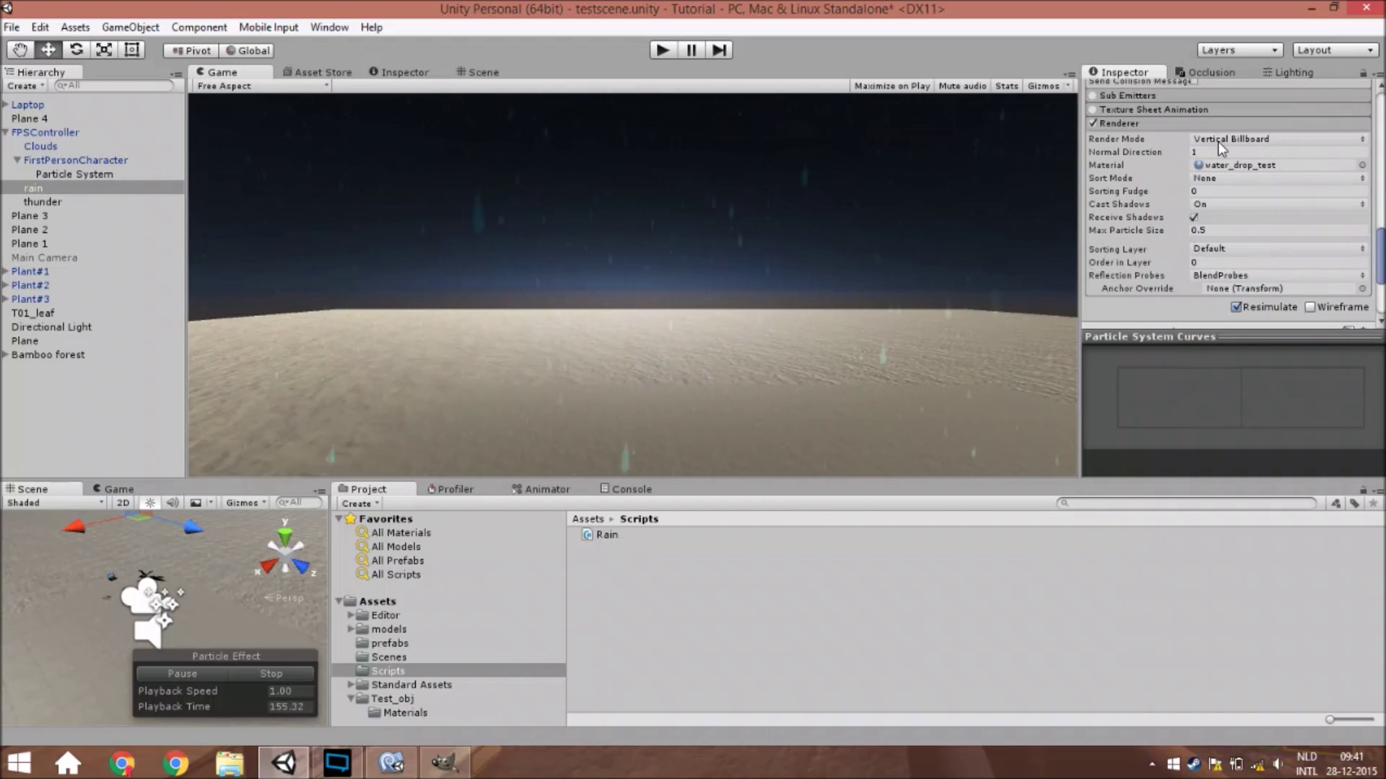
pyautogui.click(1218, 142)
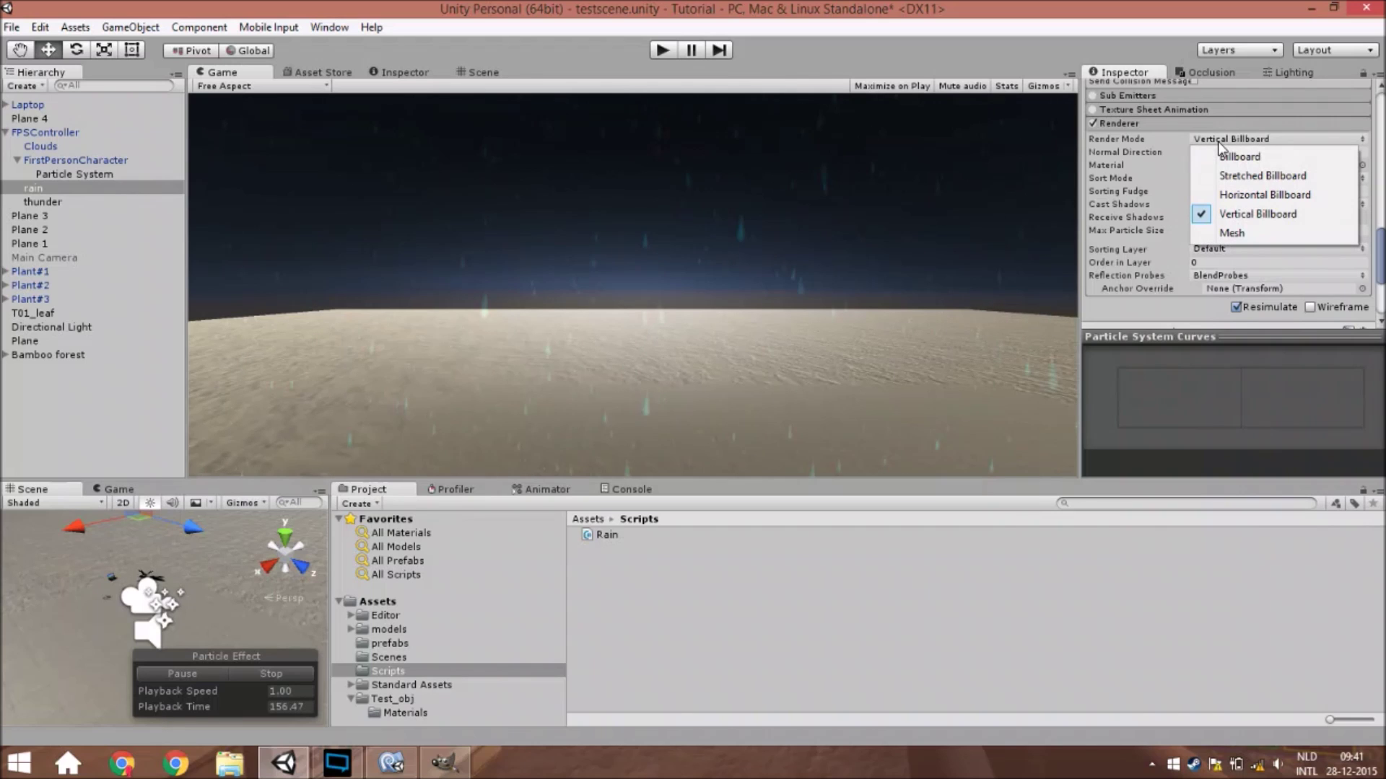
pyautogui.click(696, 274)
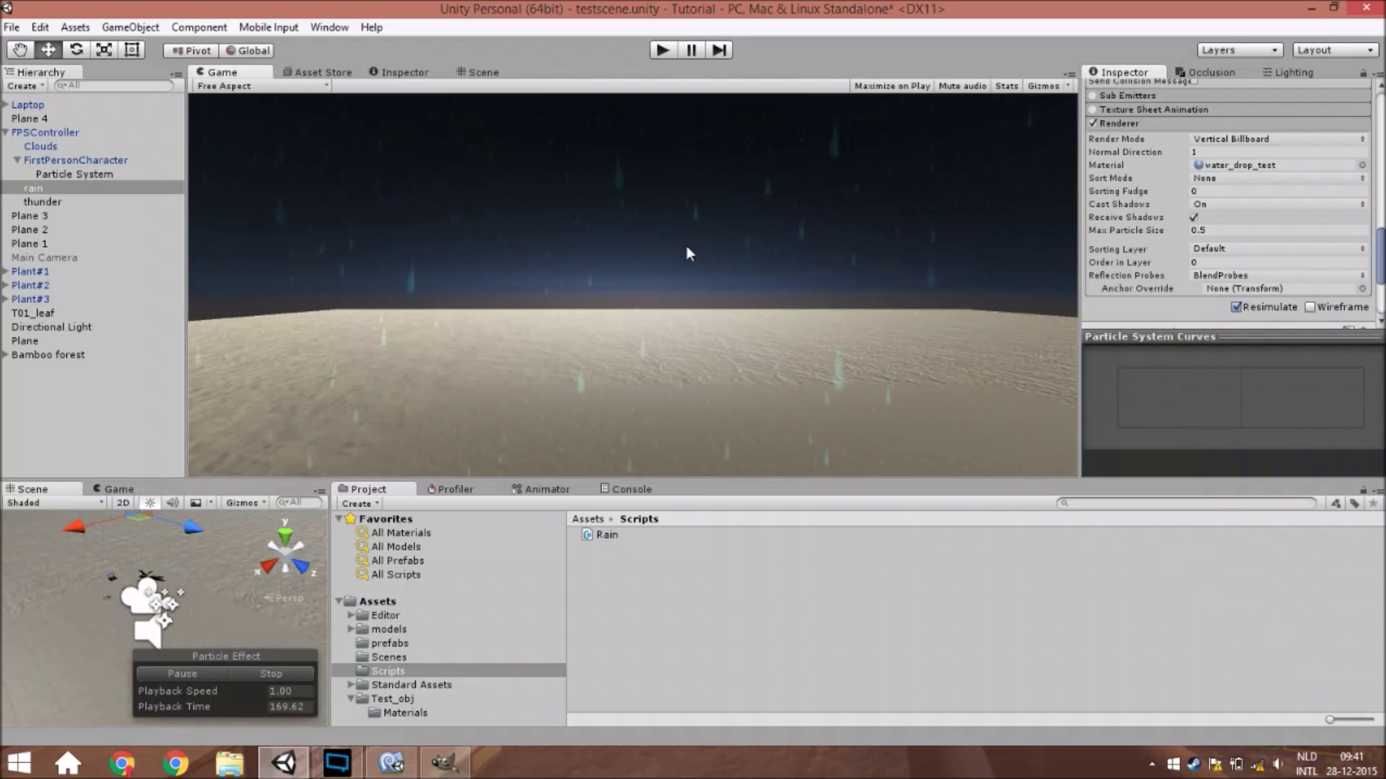
# Step: Check the rain renderer's Sorting Layer options and the shader and texture of the water_drop_test material
pyautogui.scroll(-3, 1321, 207)
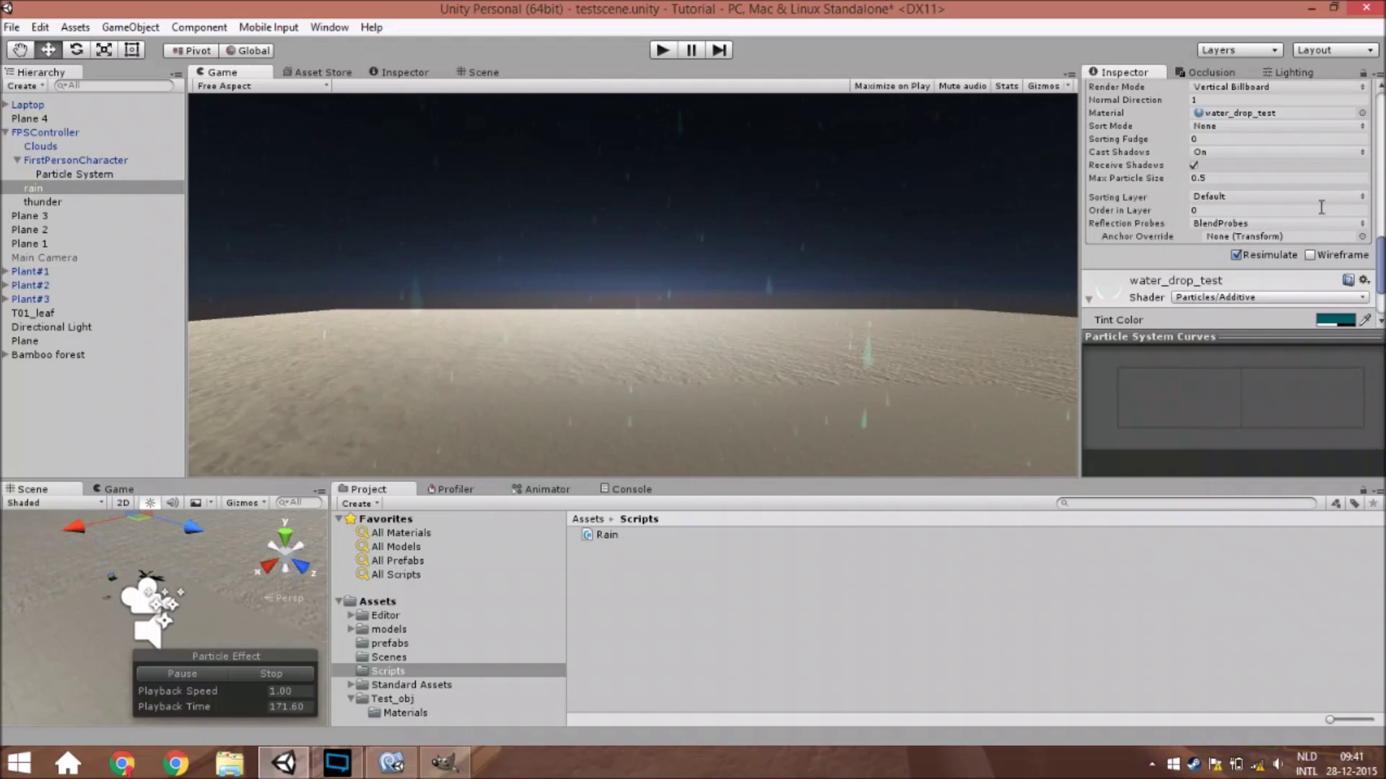
pyautogui.click(1216, 196)
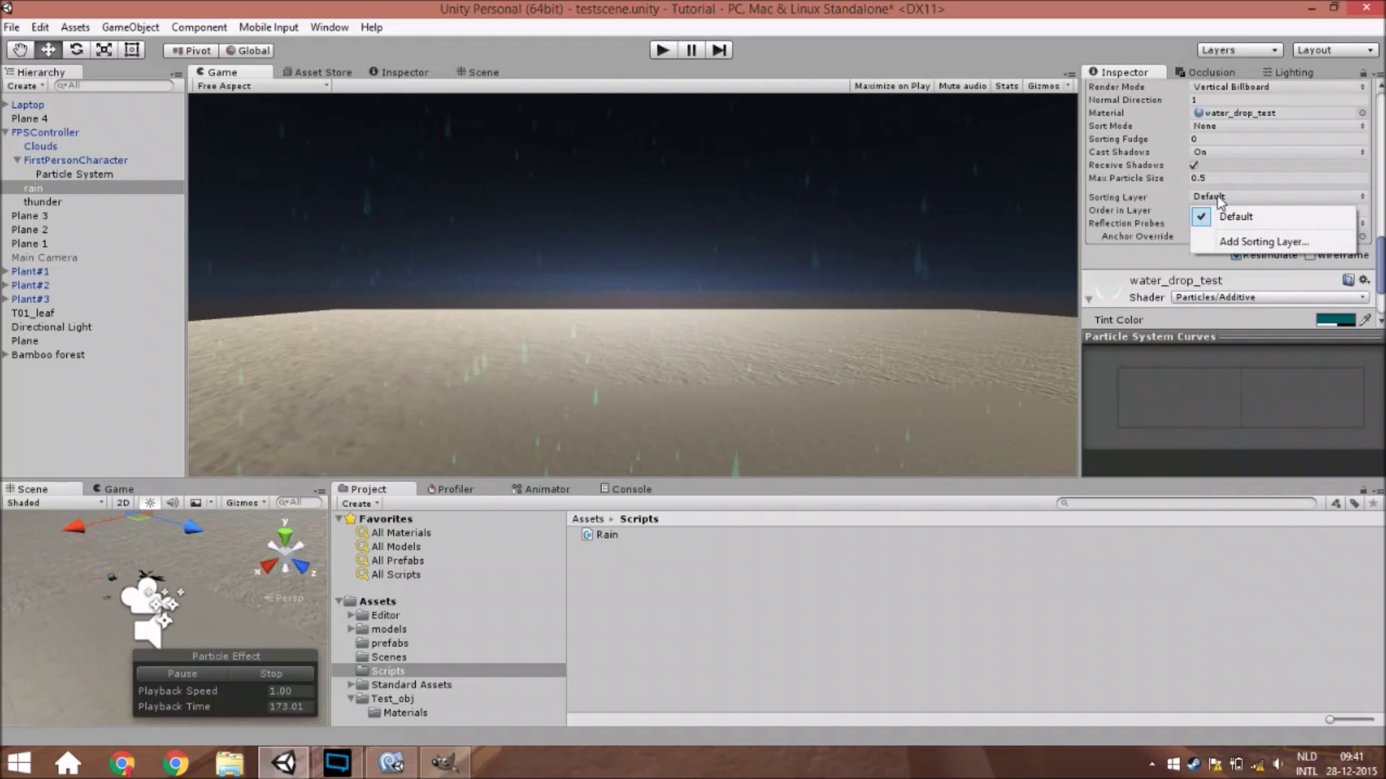
pyautogui.click(1111, 237)
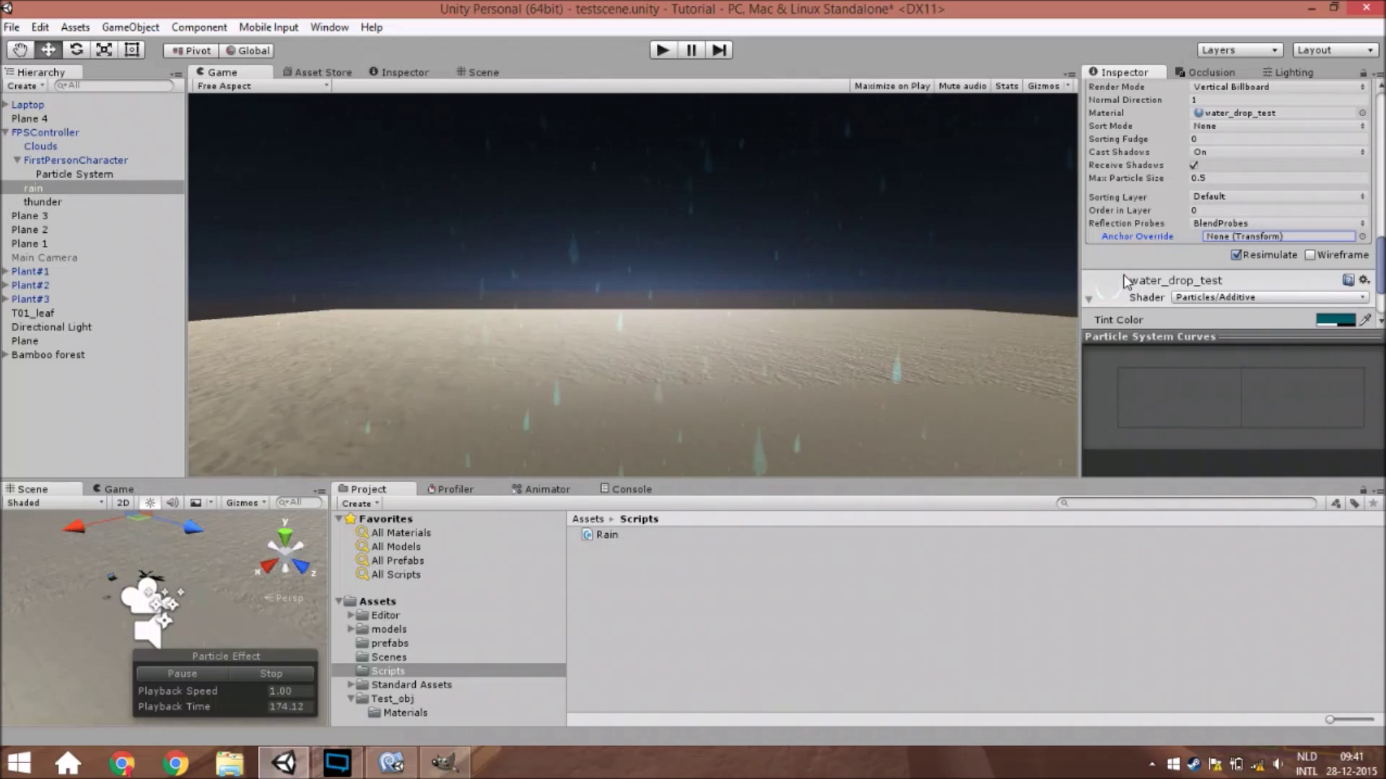
pyautogui.scroll(-3, 1128, 260)
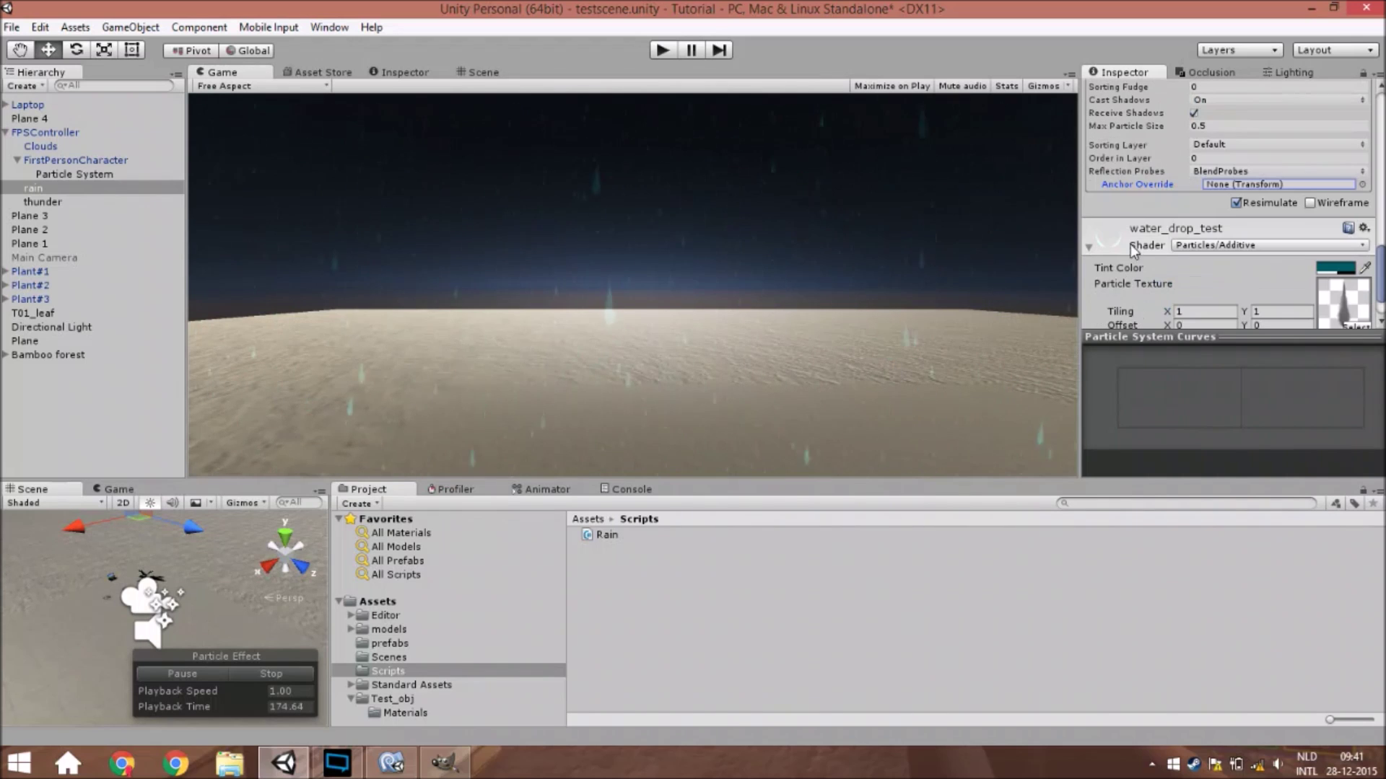
# Step: Disable Receive Shadows and set Cast Shadows to Off in the rain system's Renderer module
pyautogui.click(1194, 113)
pyautogui.click(1198, 104)
pyautogui.click(1201, 110)
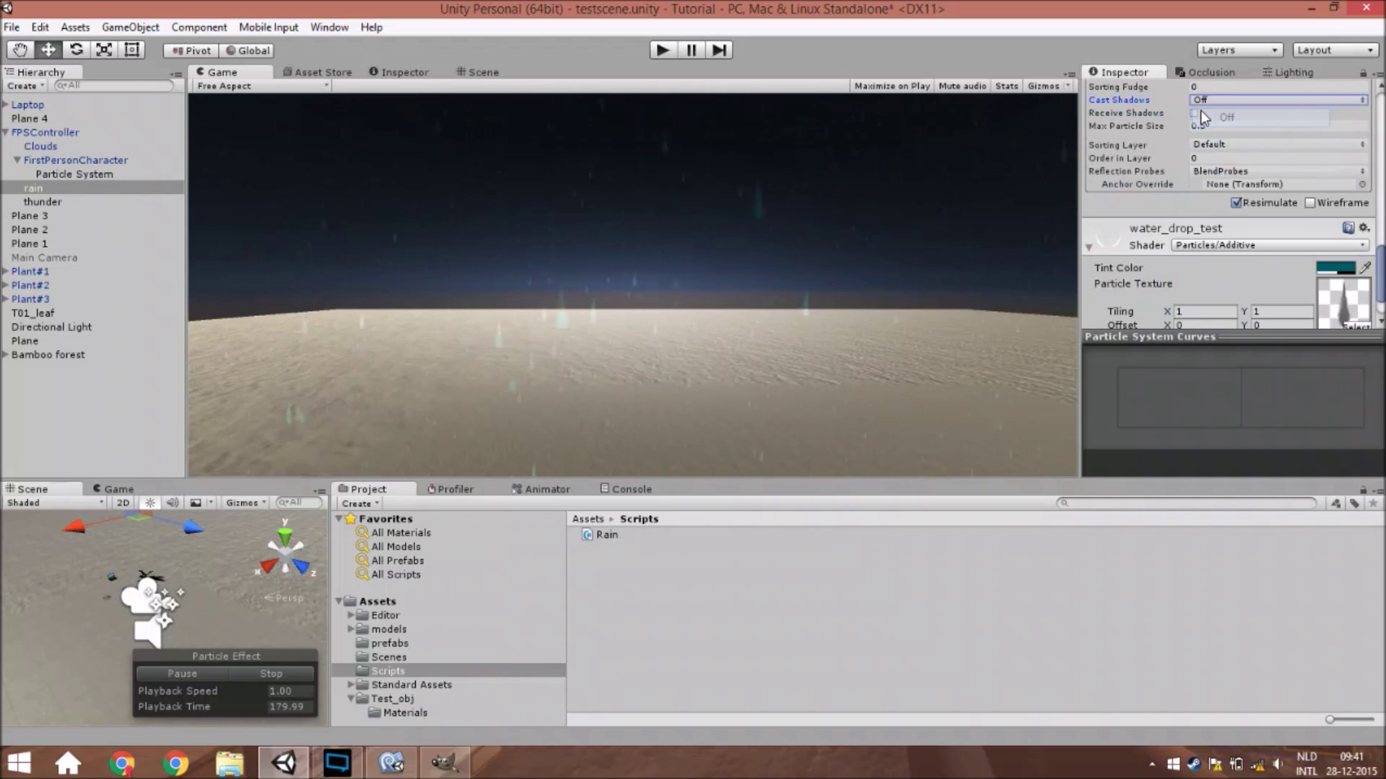
# Step: Compare the game view's rendering statistics with the rain's Cast Shadows set to On and back to Off
pyautogui.click(1009, 89)
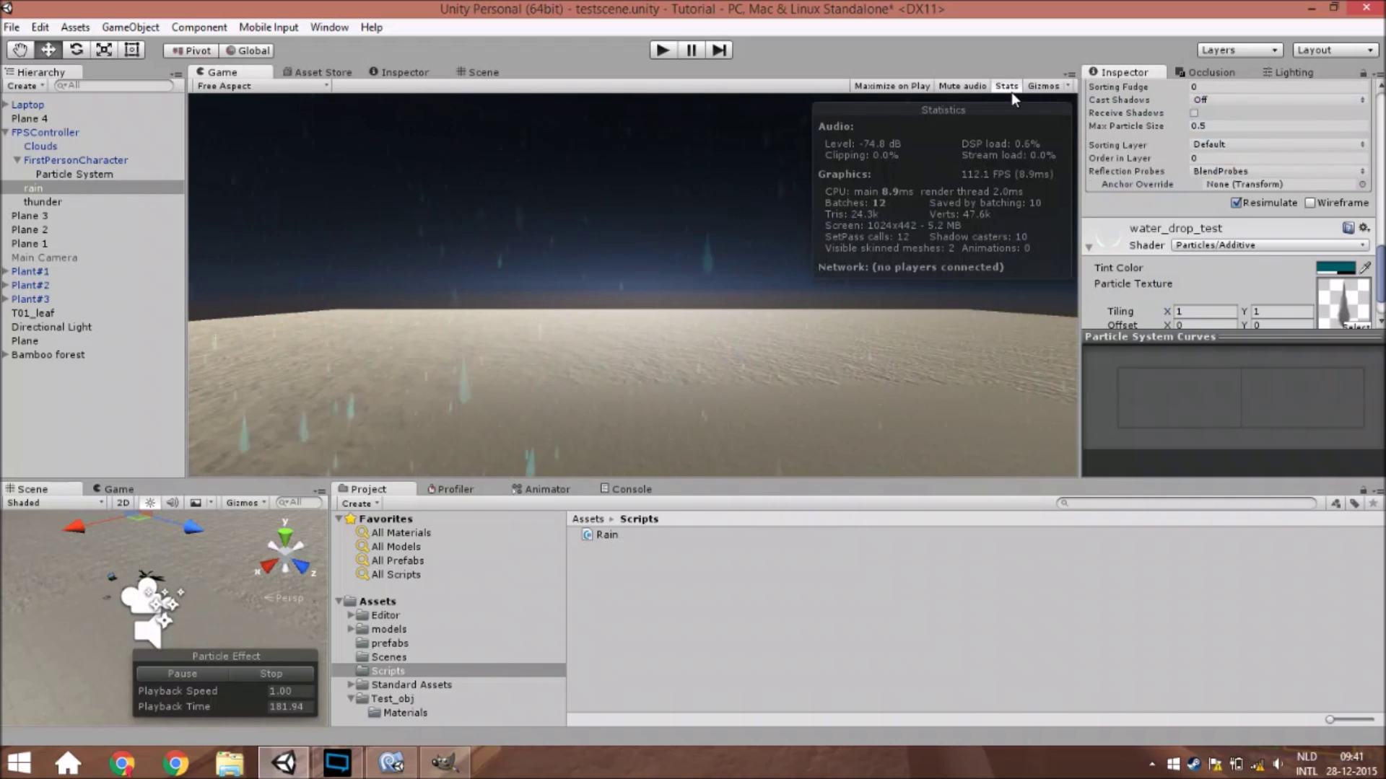
pyautogui.click(1210, 99)
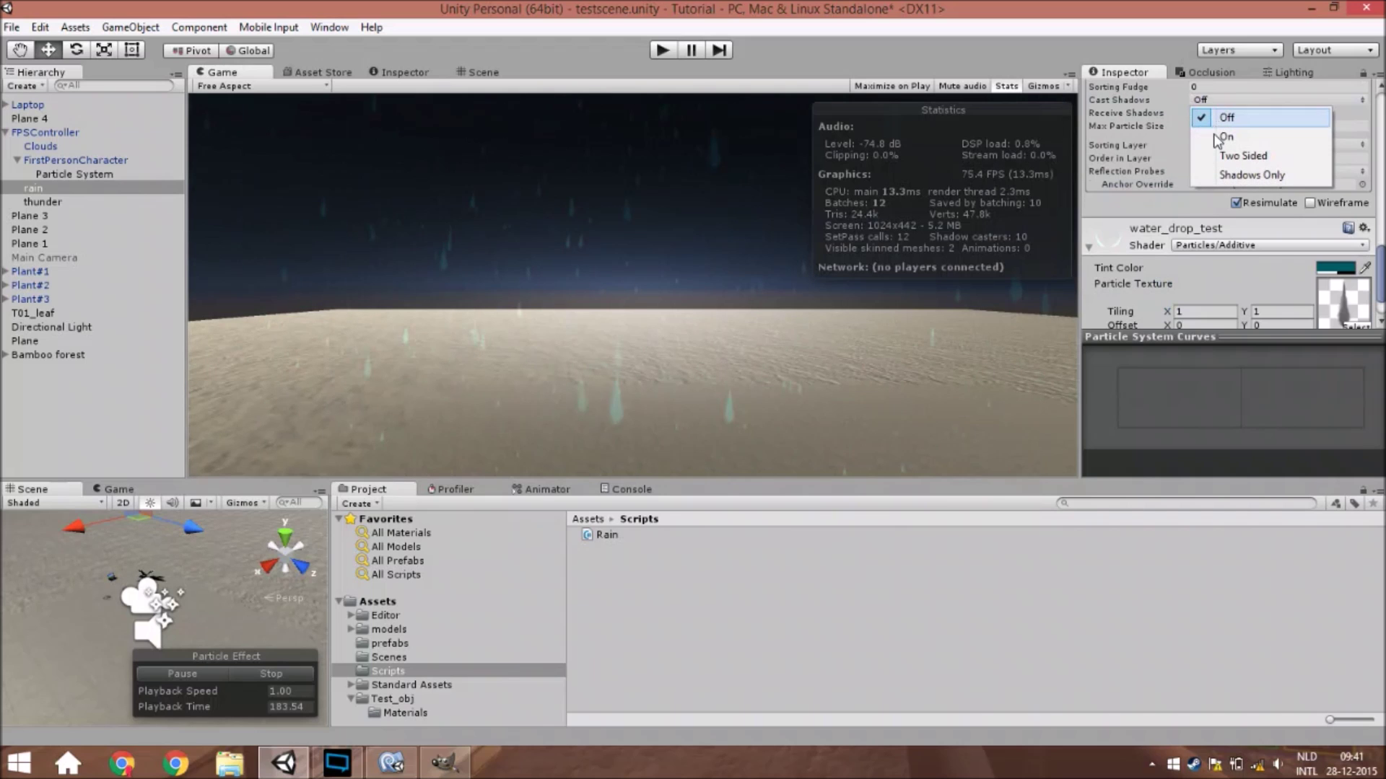
pyautogui.click(1214, 133)
pyautogui.click(1213, 100)
pyautogui.click(1202, 110)
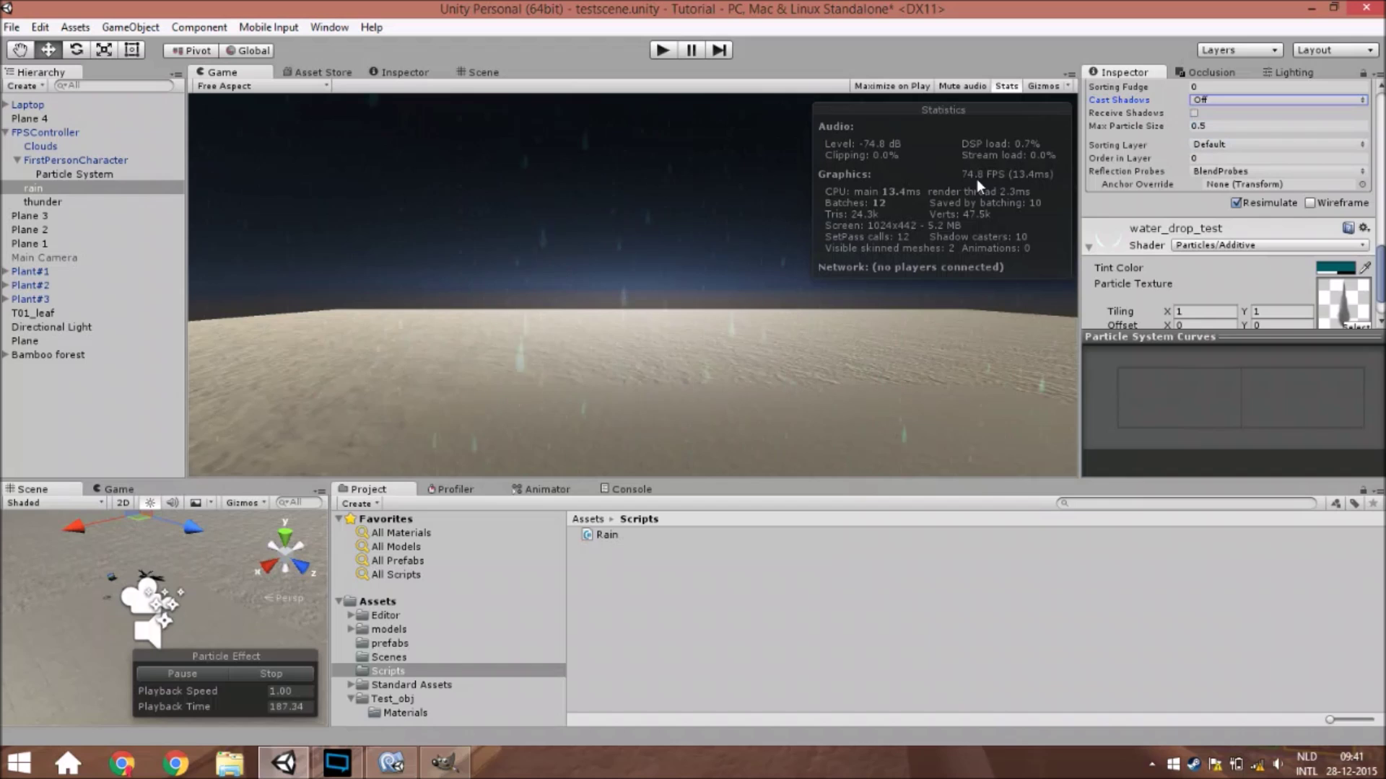
pyautogui.click(1007, 88)
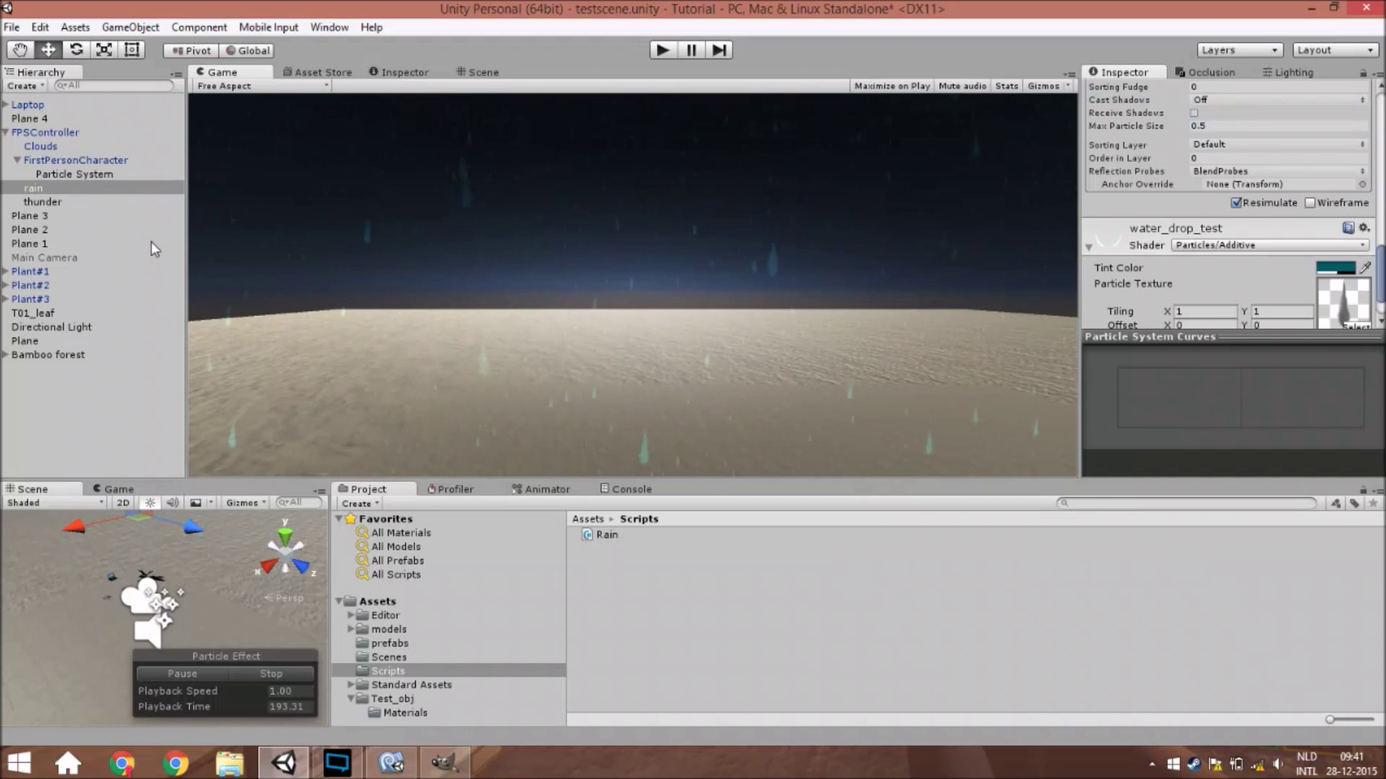
# Step: Select the thunder particle system and inspect its lightning and emitter box above the ground in the scene
pyautogui.click(72, 204)
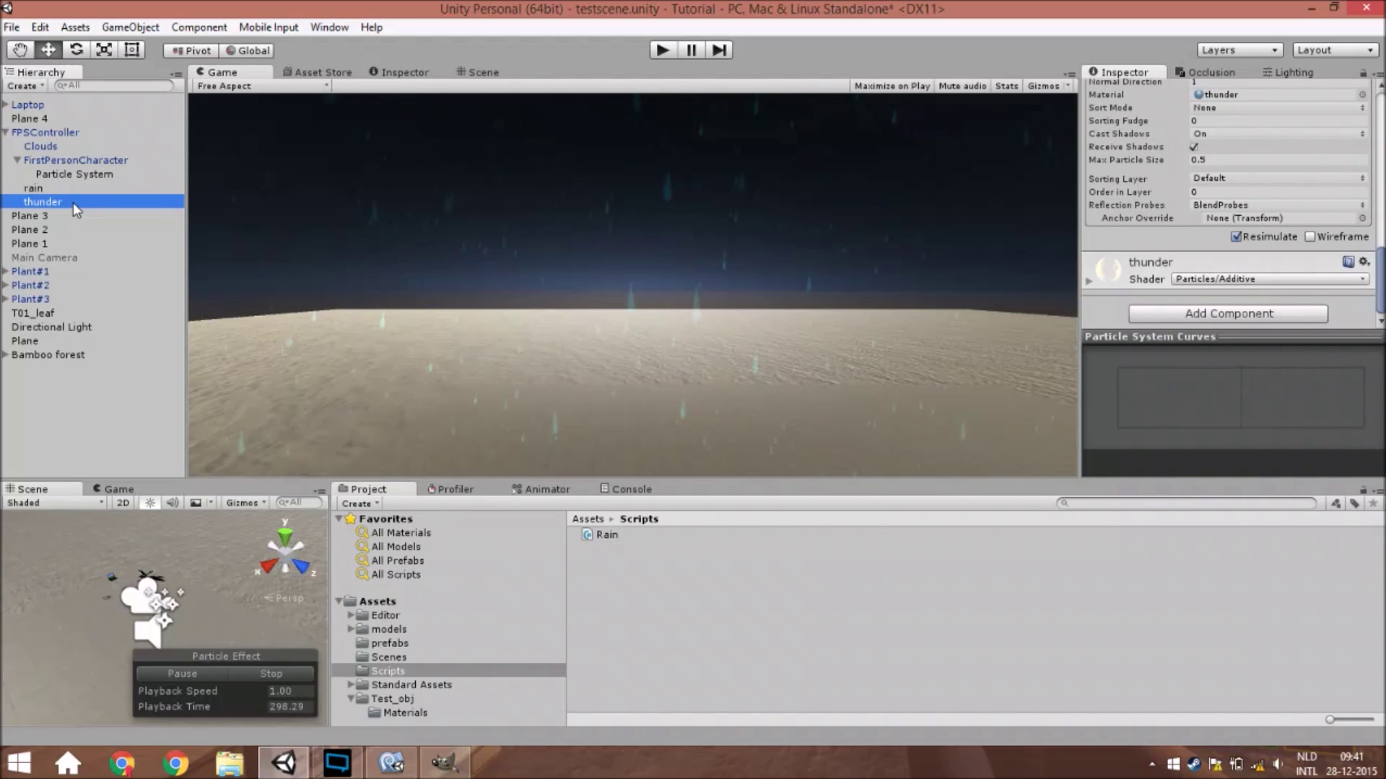
pyautogui.click(480, 72)
pyautogui.scroll(-10, 565, 197)
pyautogui.moveTo(675, 257); pyautogui.dragTo(564, 331, button='right')
pyautogui.scroll(-2, 555, 326)
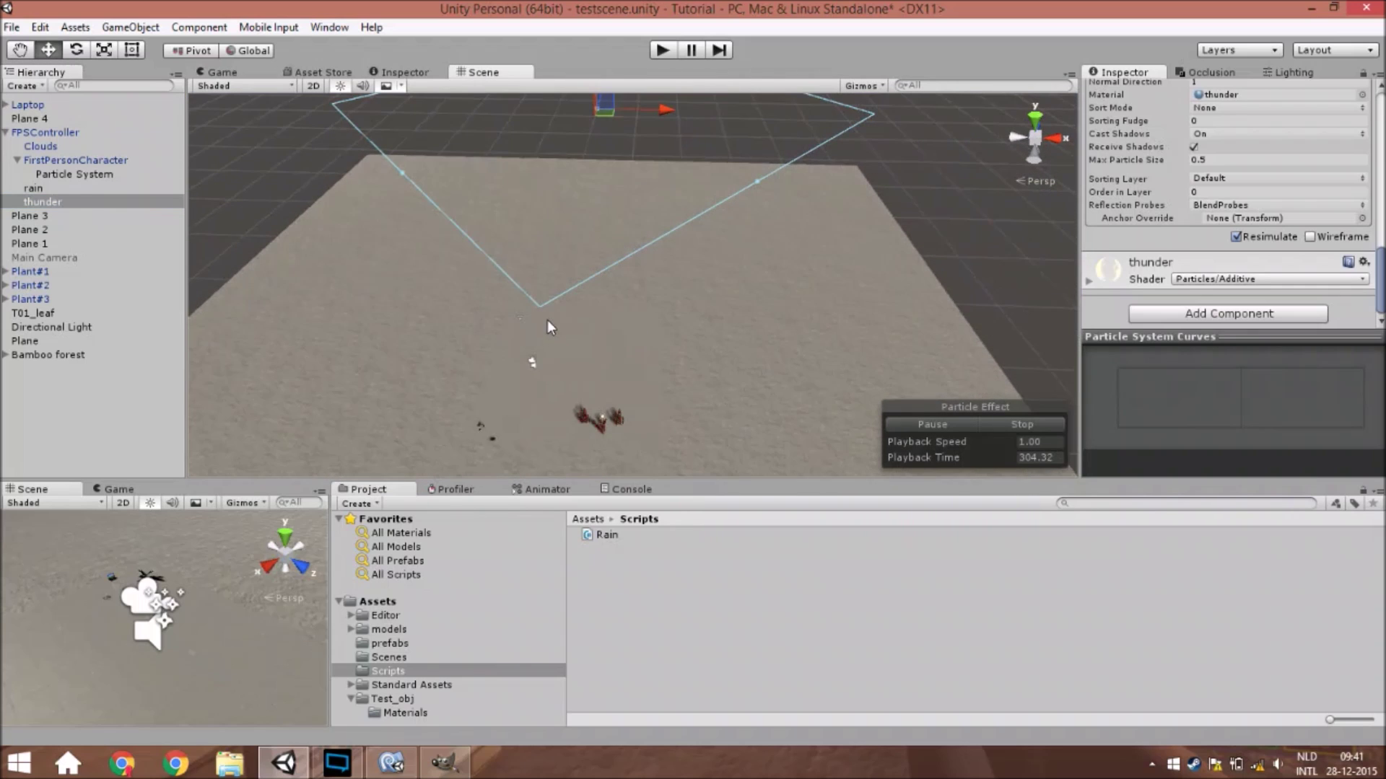
pyautogui.moveTo(820, 139); pyautogui.dragTo(763, 168, button='right')
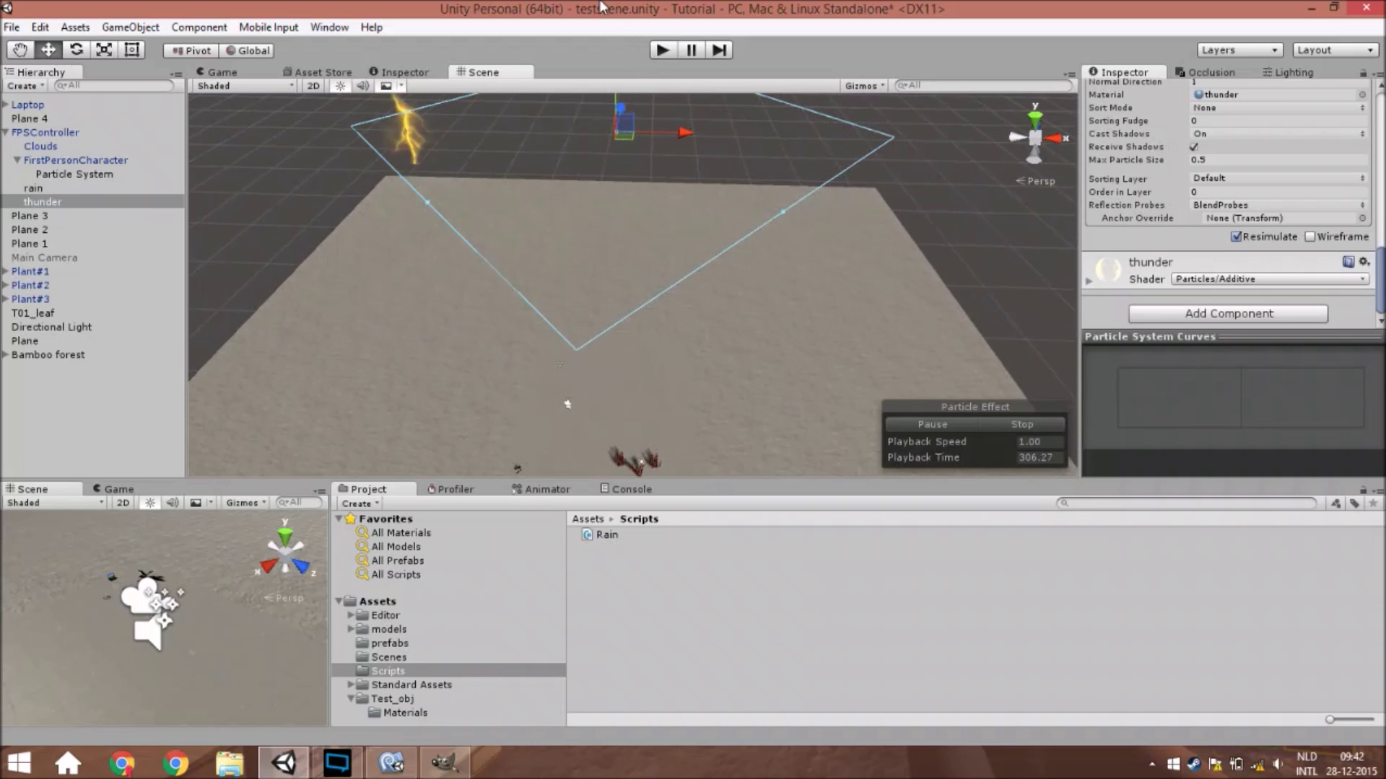
pyautogui.moveTo(565, 399); pyautogui.dragTo(778, 111, button='right')
pyautogui.moveTo(691, 201); pyautogui.dragTo(590, 158, button='right')
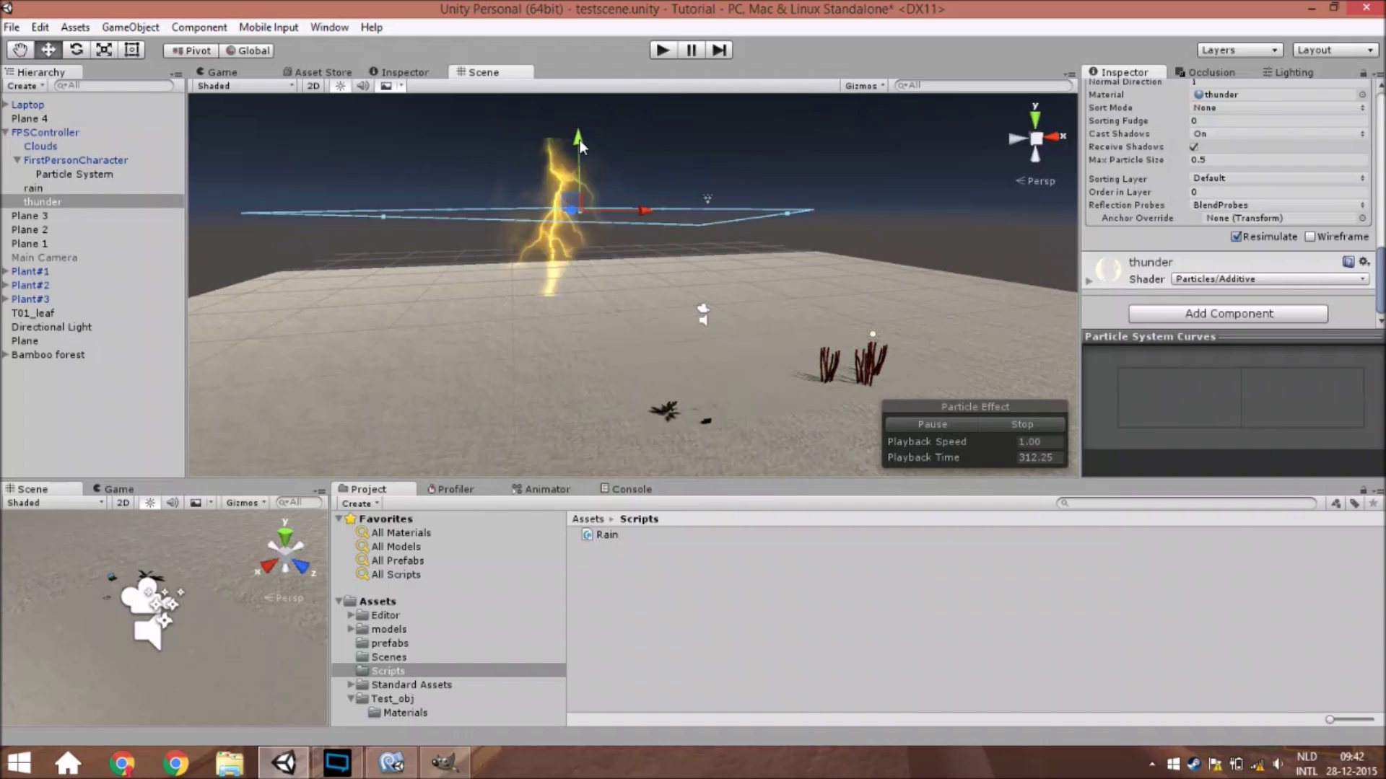
# Step: Check the thunder system's Shape box dimensions and its Emission Rate
pyautogui.scroll(10, 1227, 217)
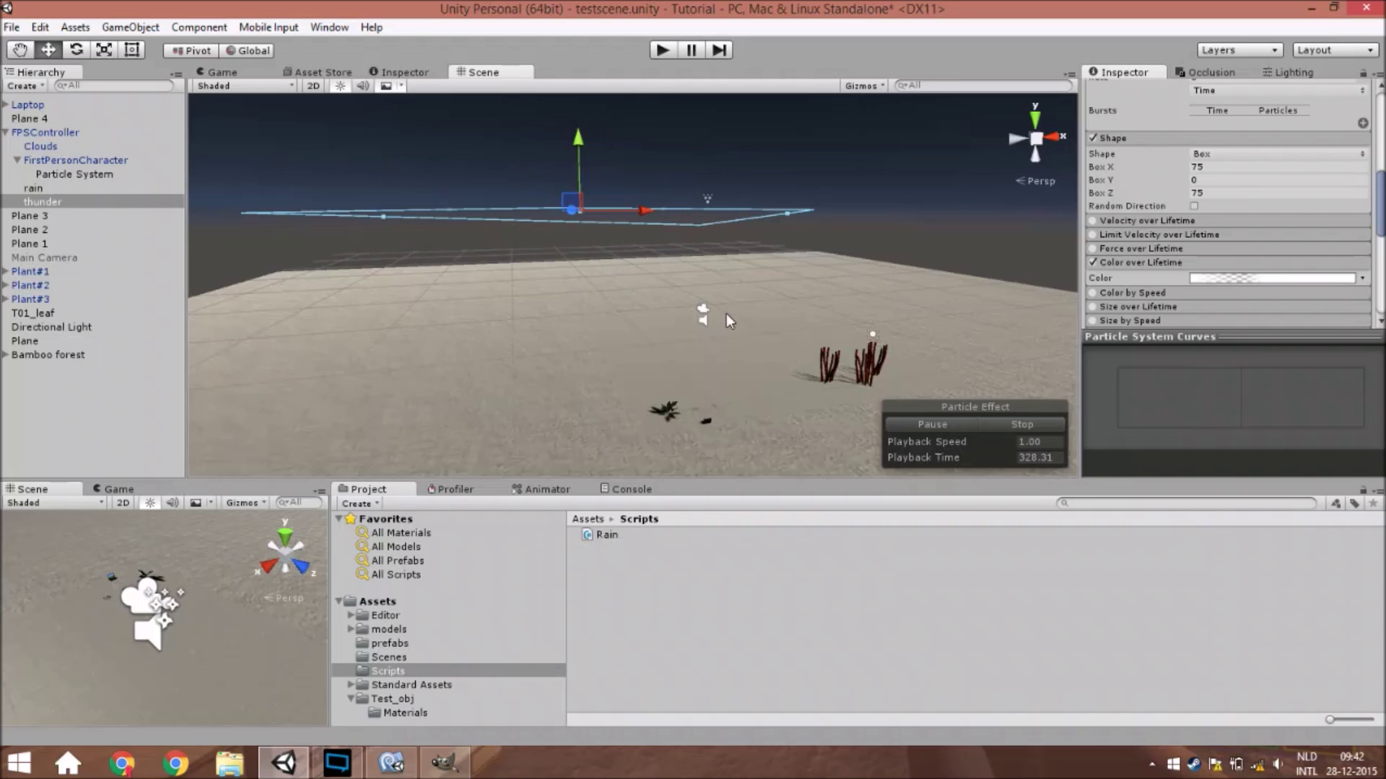
pyautogui.scroll(3, 1225, 260)
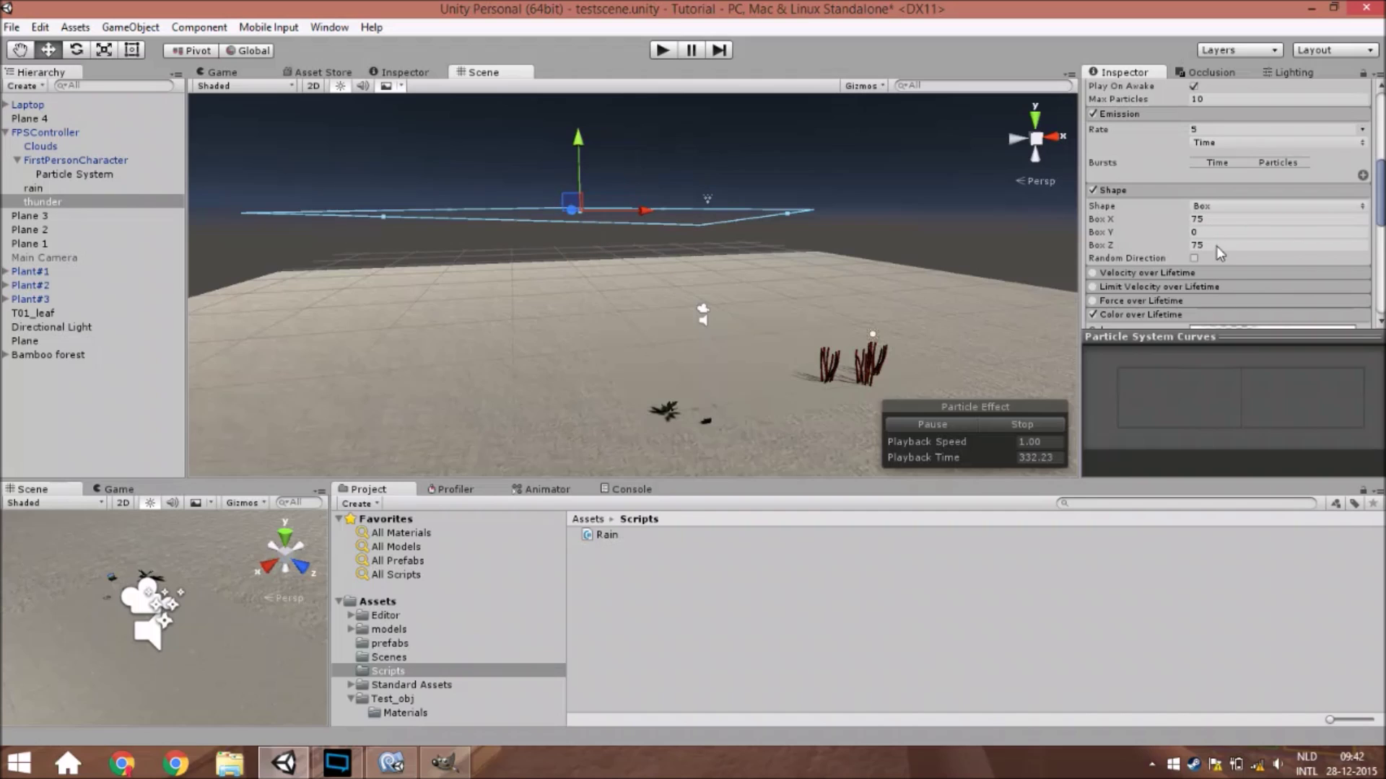
pyautogui.scroll(3, 1217, 246)
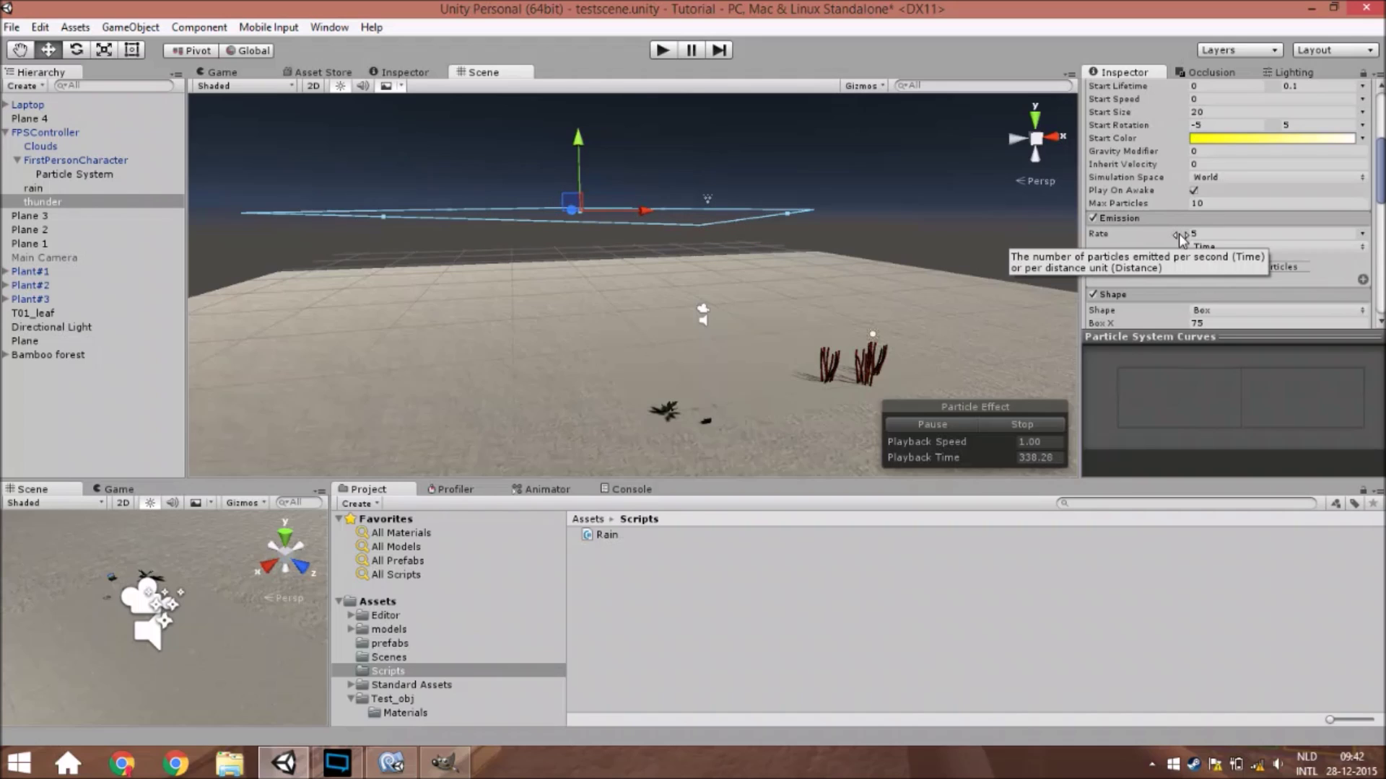
pyautogui.click(1197, 233)
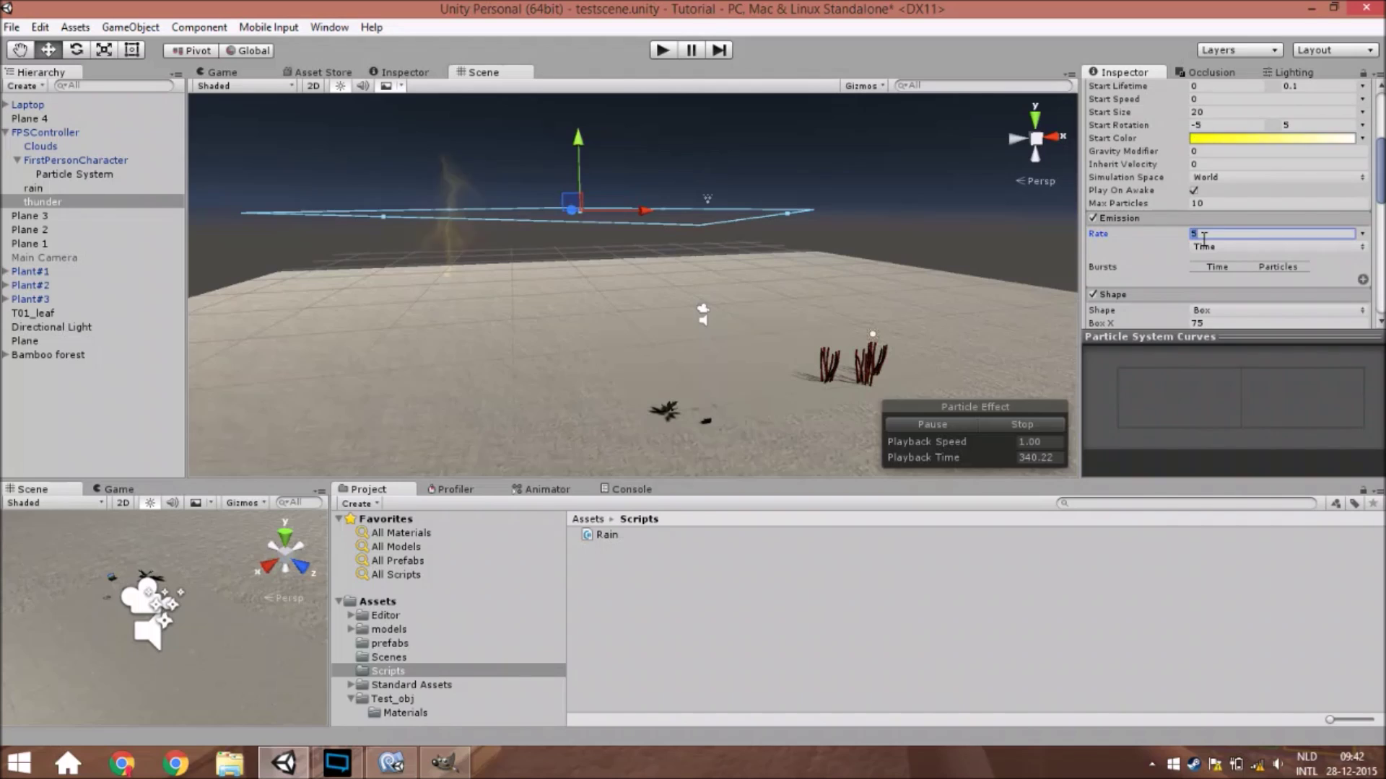
# Step: Review the thunder system's Start Rotation, Start Size and Start Lifetime values
pyautogui.scroll(3, 1251, 202)
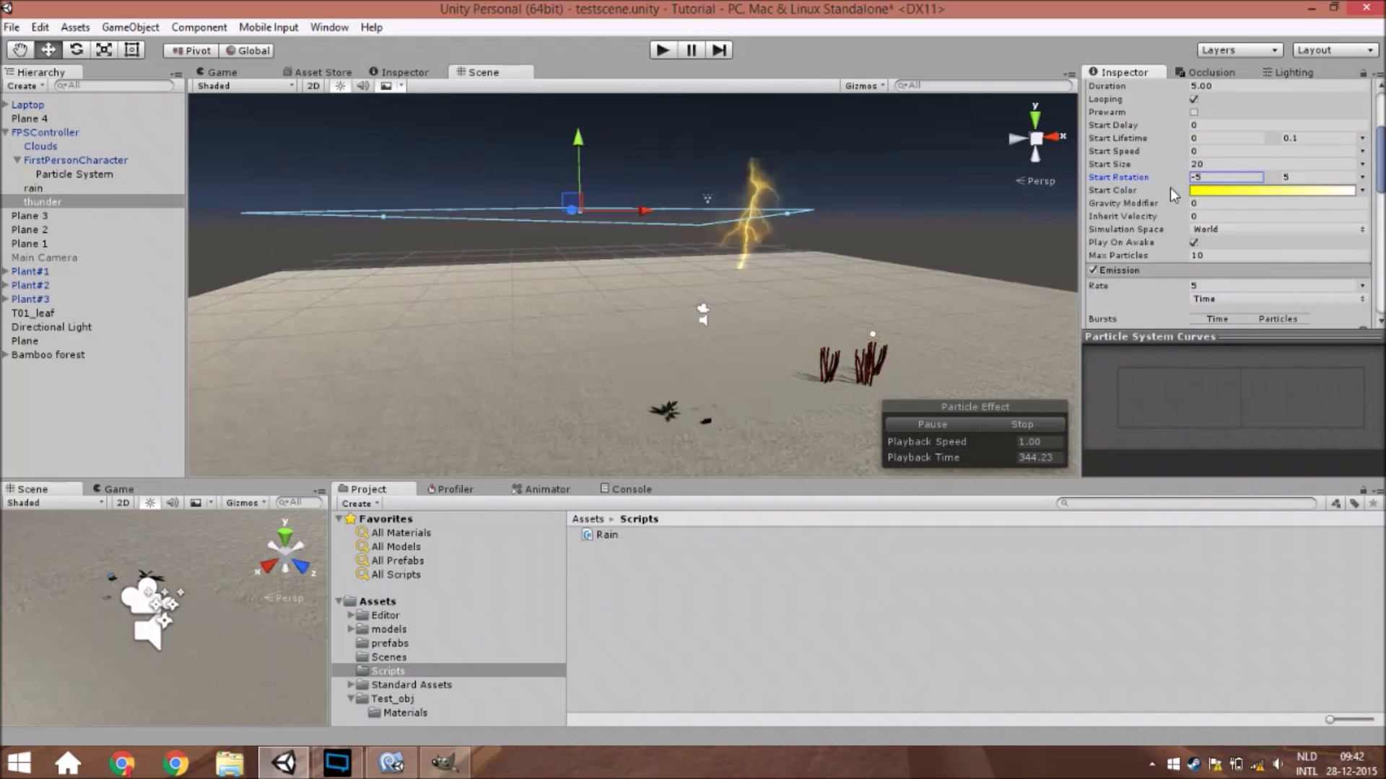
pyautogui.click(1283, 177)
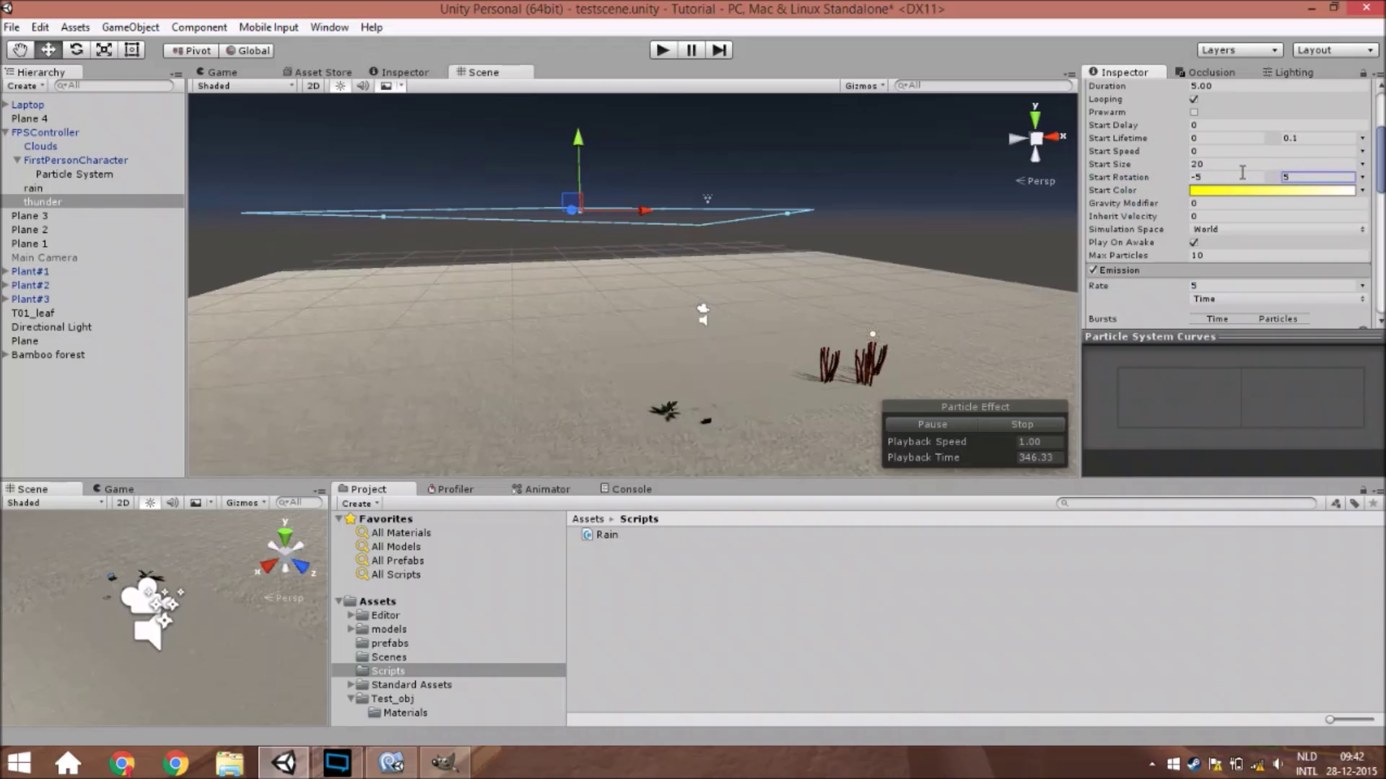
pyautogui.click(1217, 163)
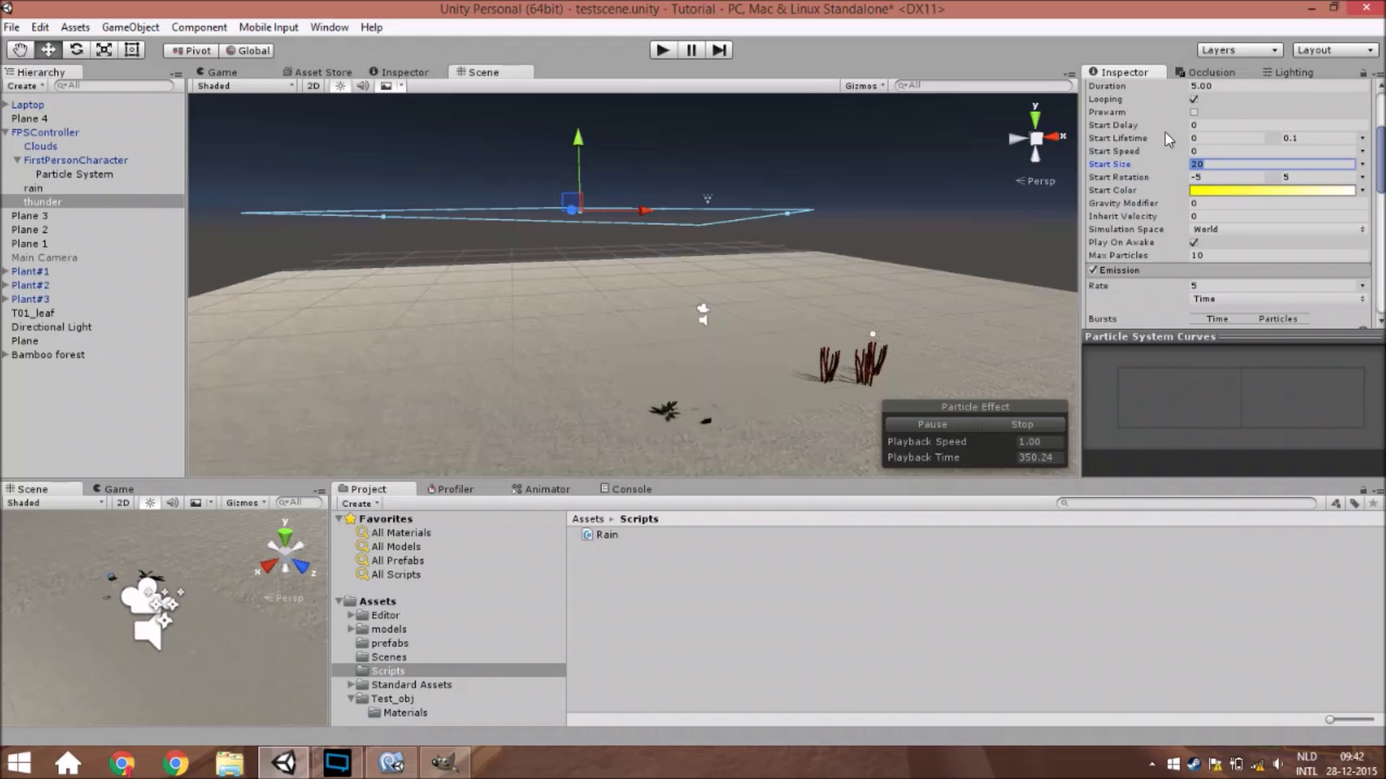
pyautogui.click(1198, 138)
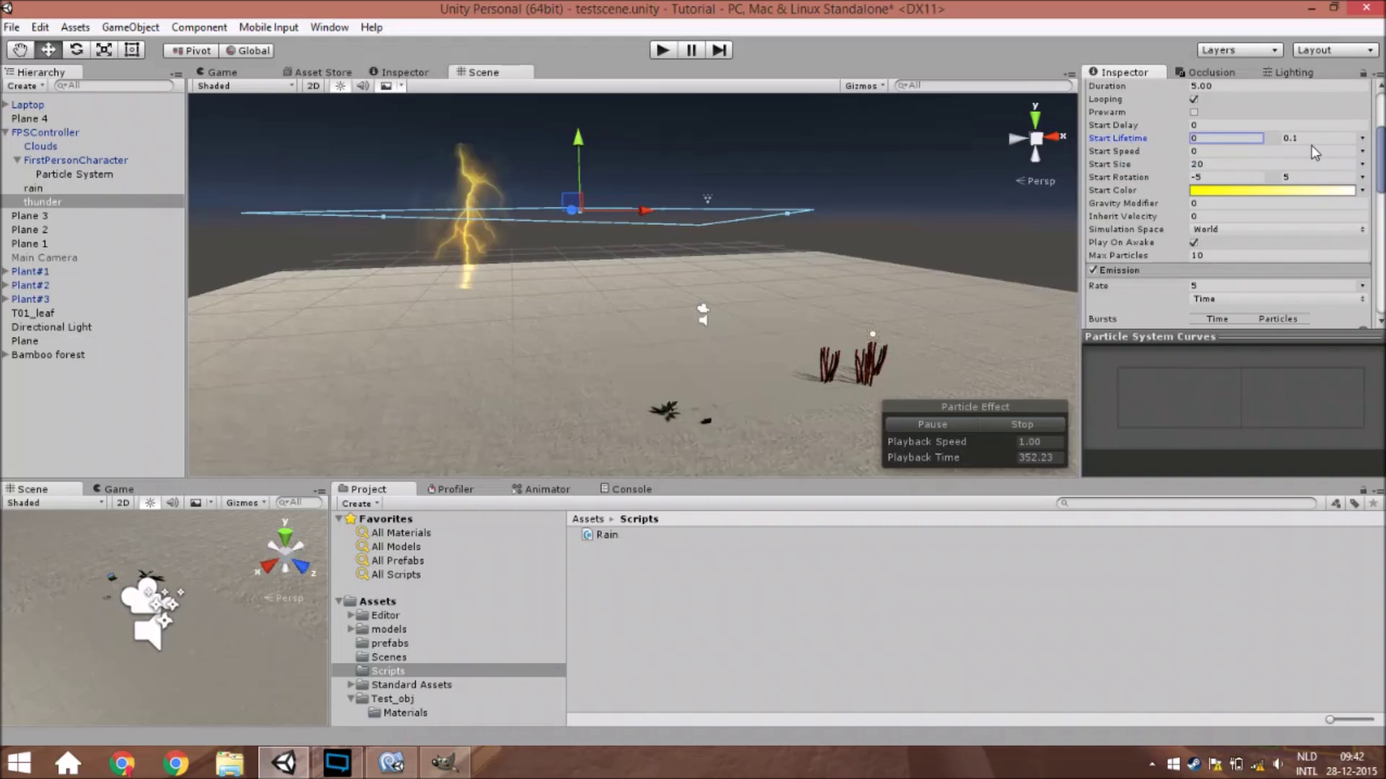
pyautogui.click(1299, 125)
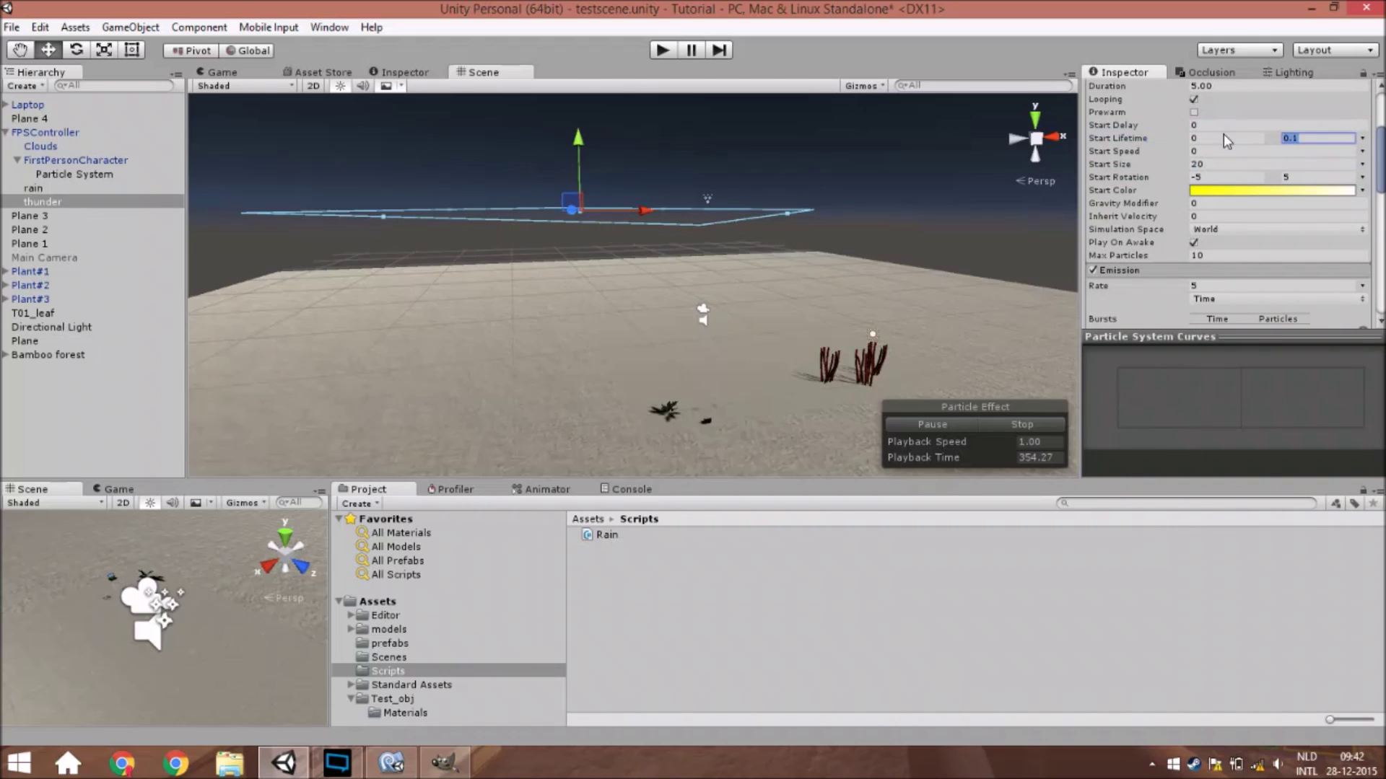
pyautogui.scroll(3, 1274, 210)
pyautogui.scroll(-4, 1275, 245)
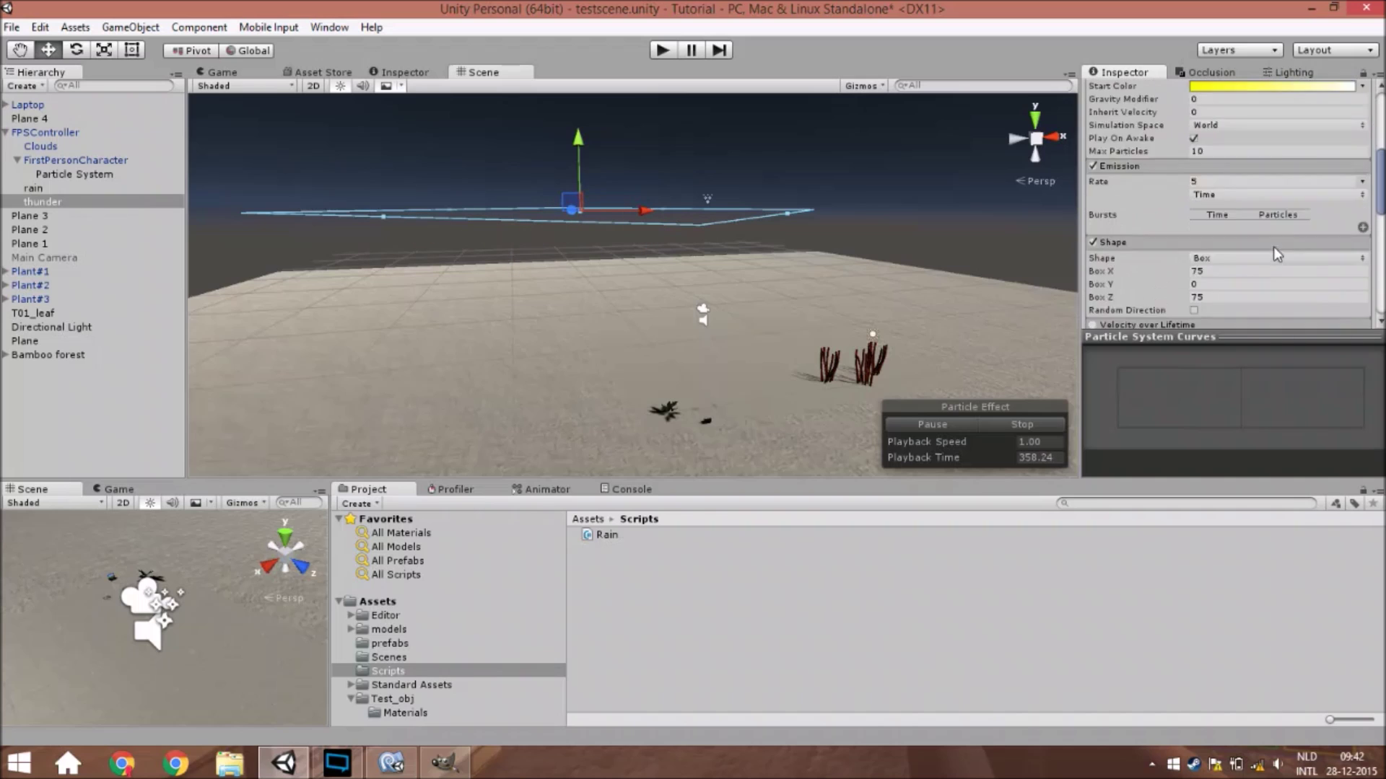
# Step: Examine thunder's Color over Lifetime gradient, close it unchanged, and stop the particle preview
pyautogui.scroll(4, 1273, 246)
pyautogui.scroll(-5, 1137, 233)
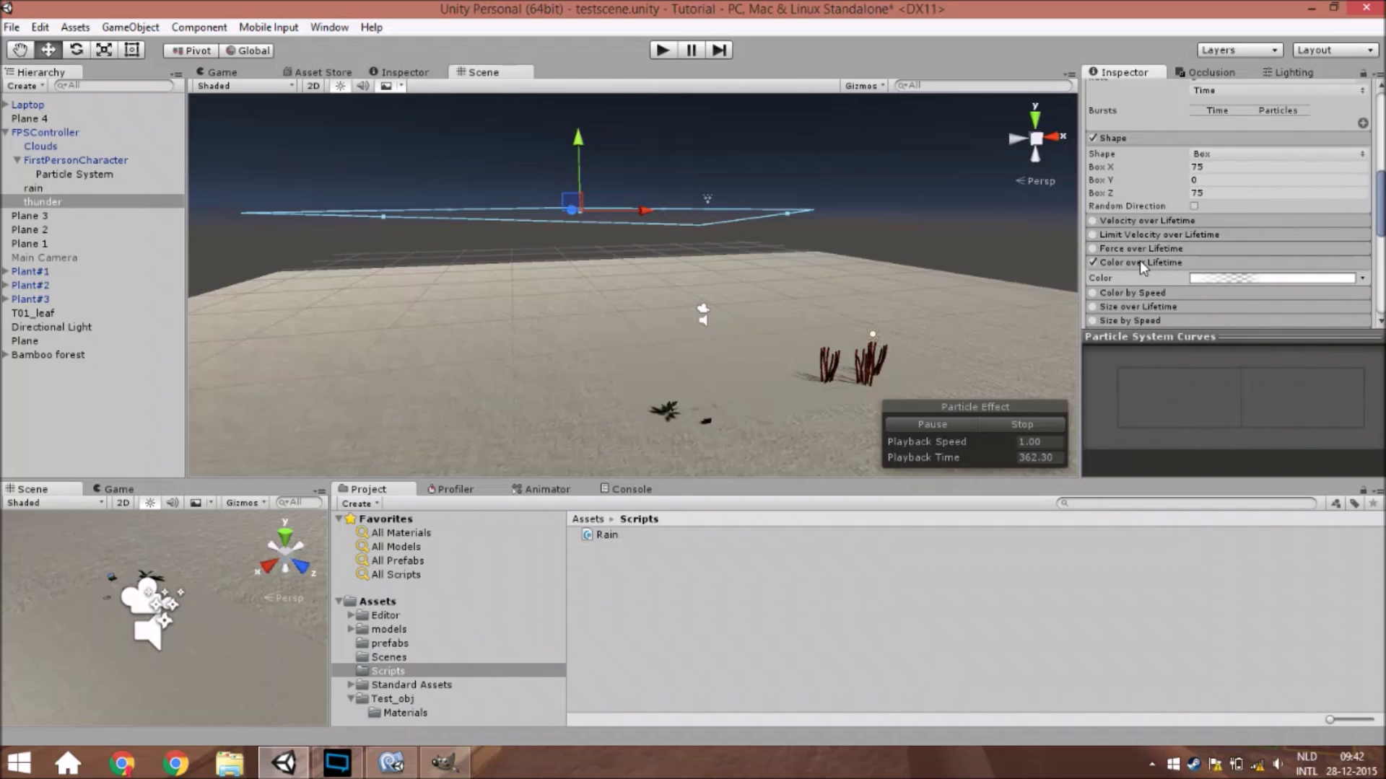
pyautogui.scroll(-2, 1141, 261)
pyautogui.click(1208, 225)
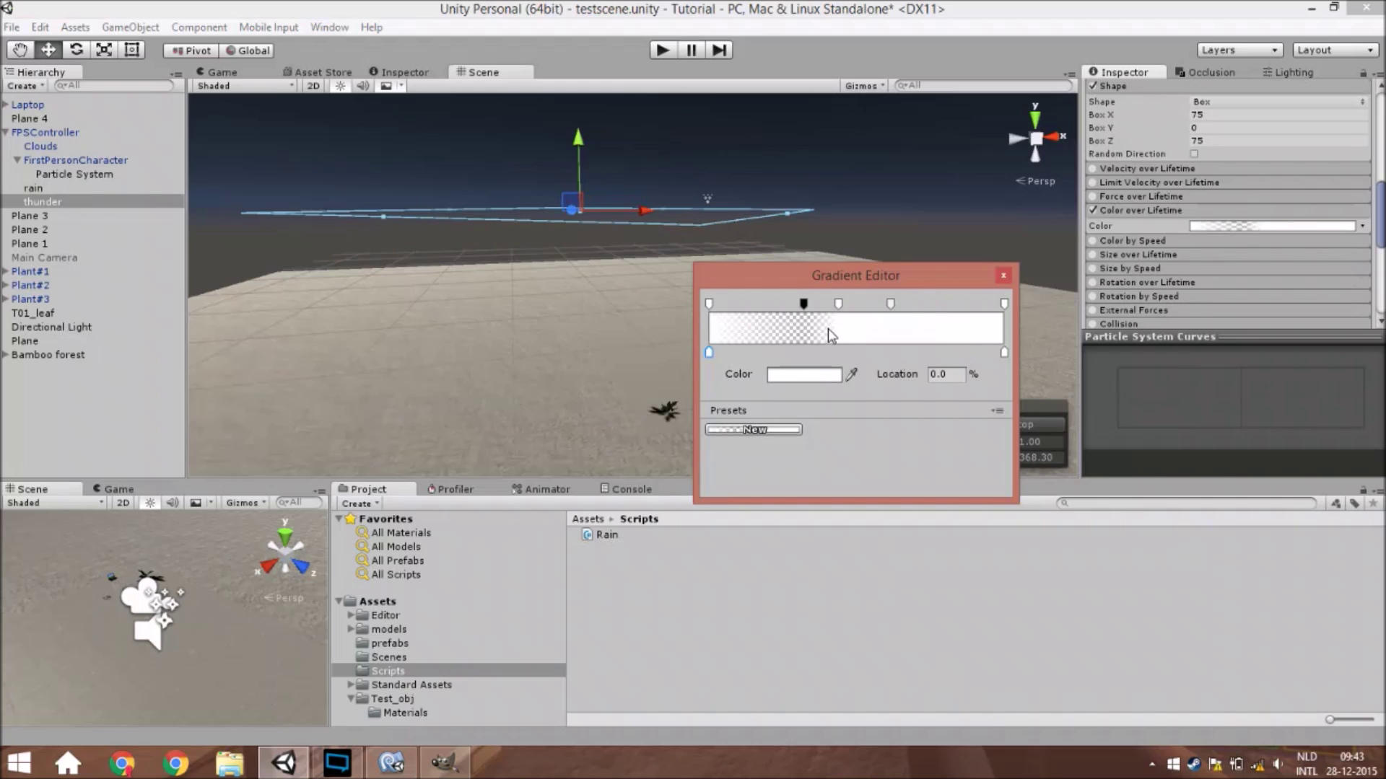
pyautogui.click(1002, 275)
pyautogui.click(1012, 424)
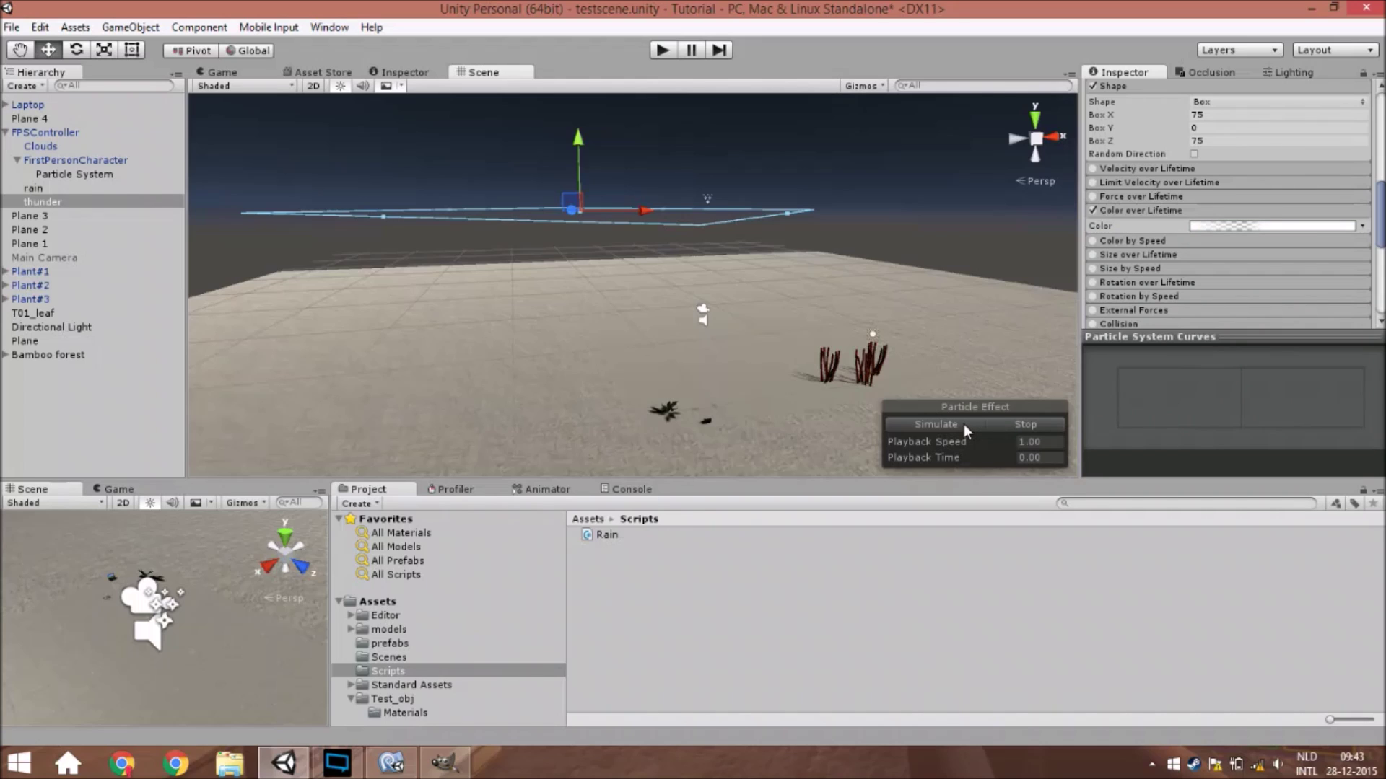
# Step: Examine the thunder system's Renderer module and its available Render Mode options
pyautogui.scroll(-5, 1195, 234)
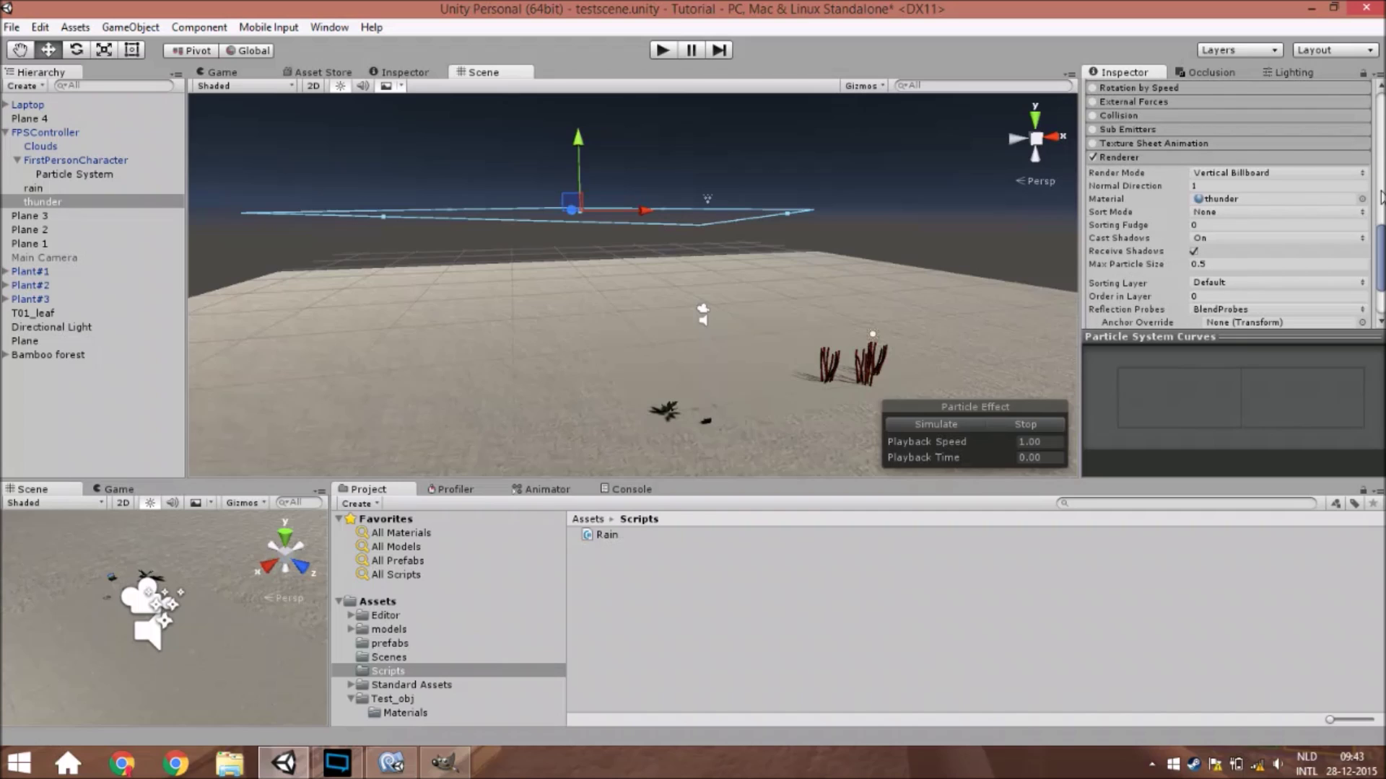
pyautogui.scroll(4, 1275, 232)
pyautogui.scroll(-3, 1233, 231)
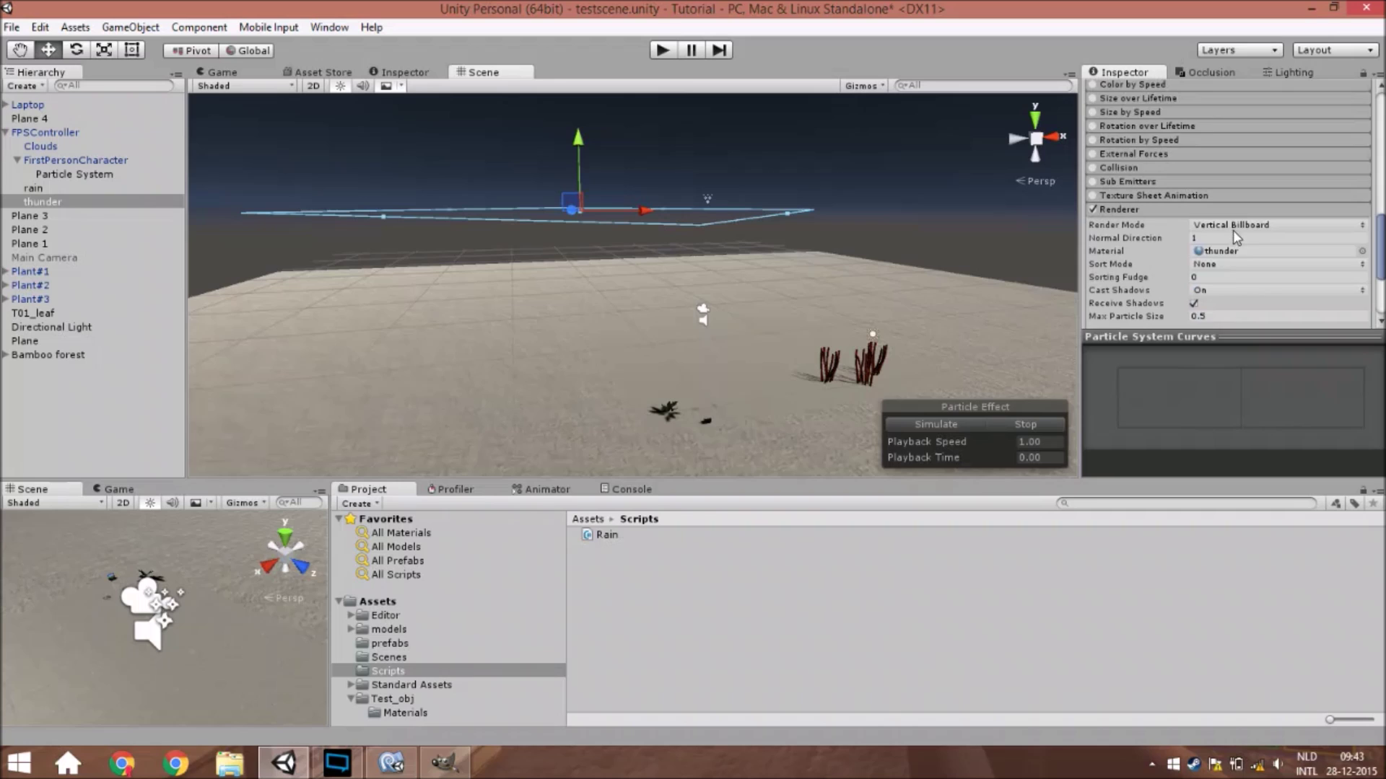
pyautogui.scroll(-3, 1233, 231)
pyautogui.click(1237, 123)
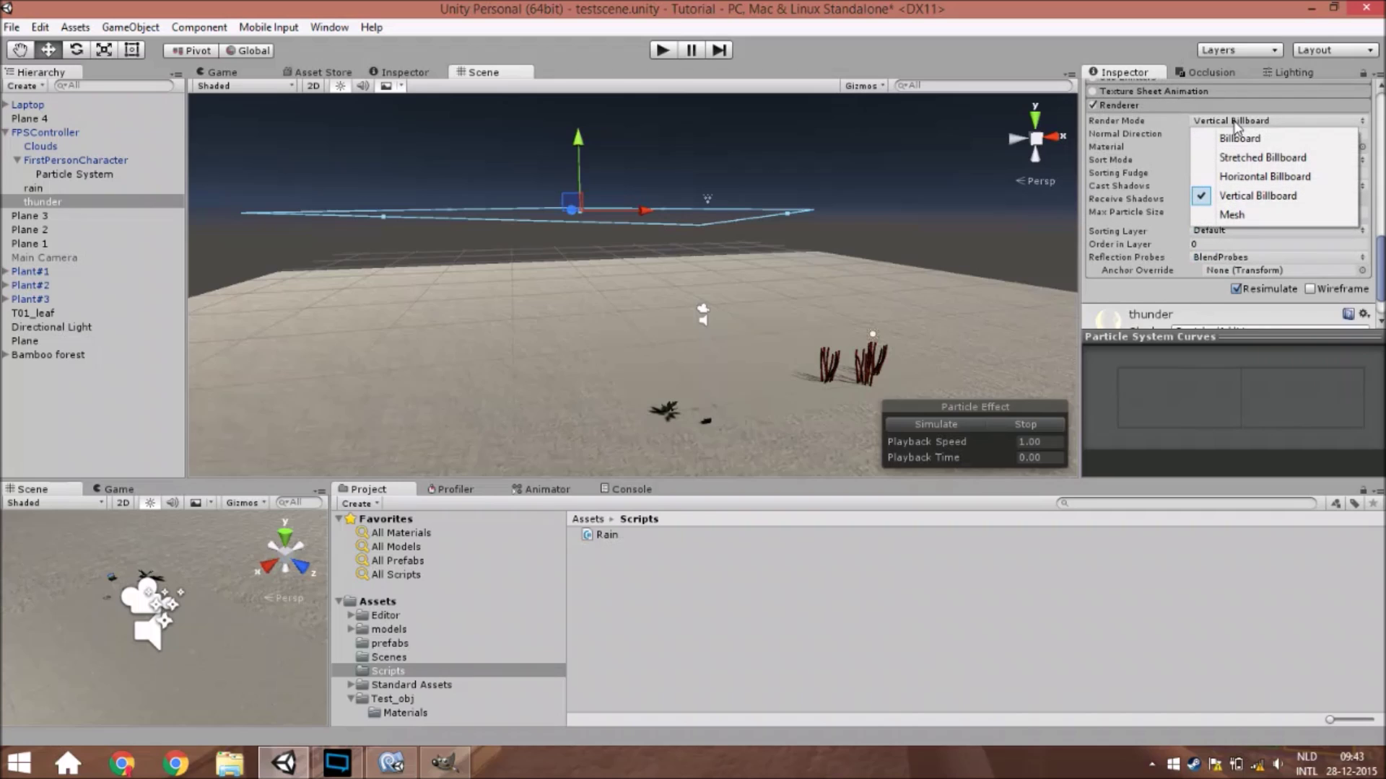
pyautogui.click(620, 241)
# Step: Reselect the thunder system to restart its preview and return to its Renderer settings
pyautogui.click(70, 202)
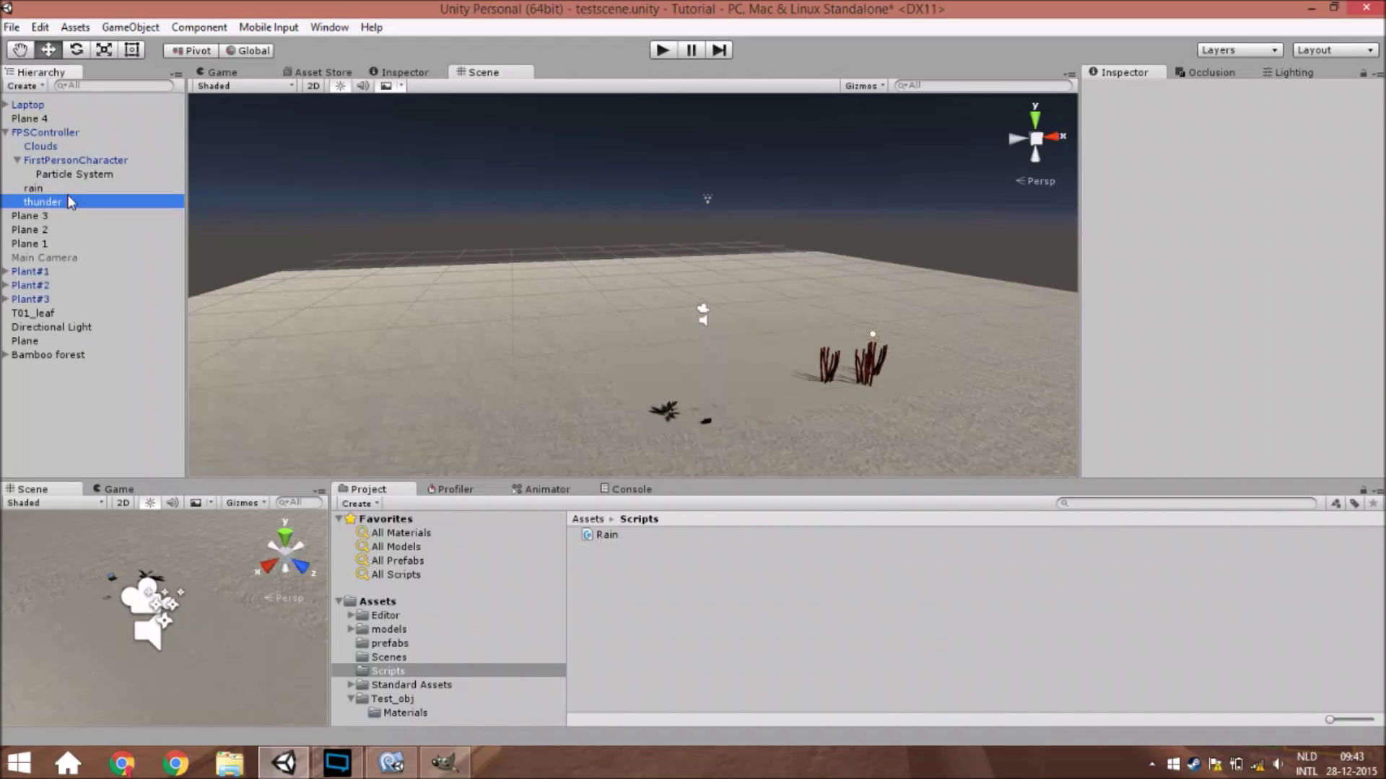
pyautogui.click(67, 190)
pyautogui.click(68, 202)
pyautogui.scroll(-16, 1275, 315)
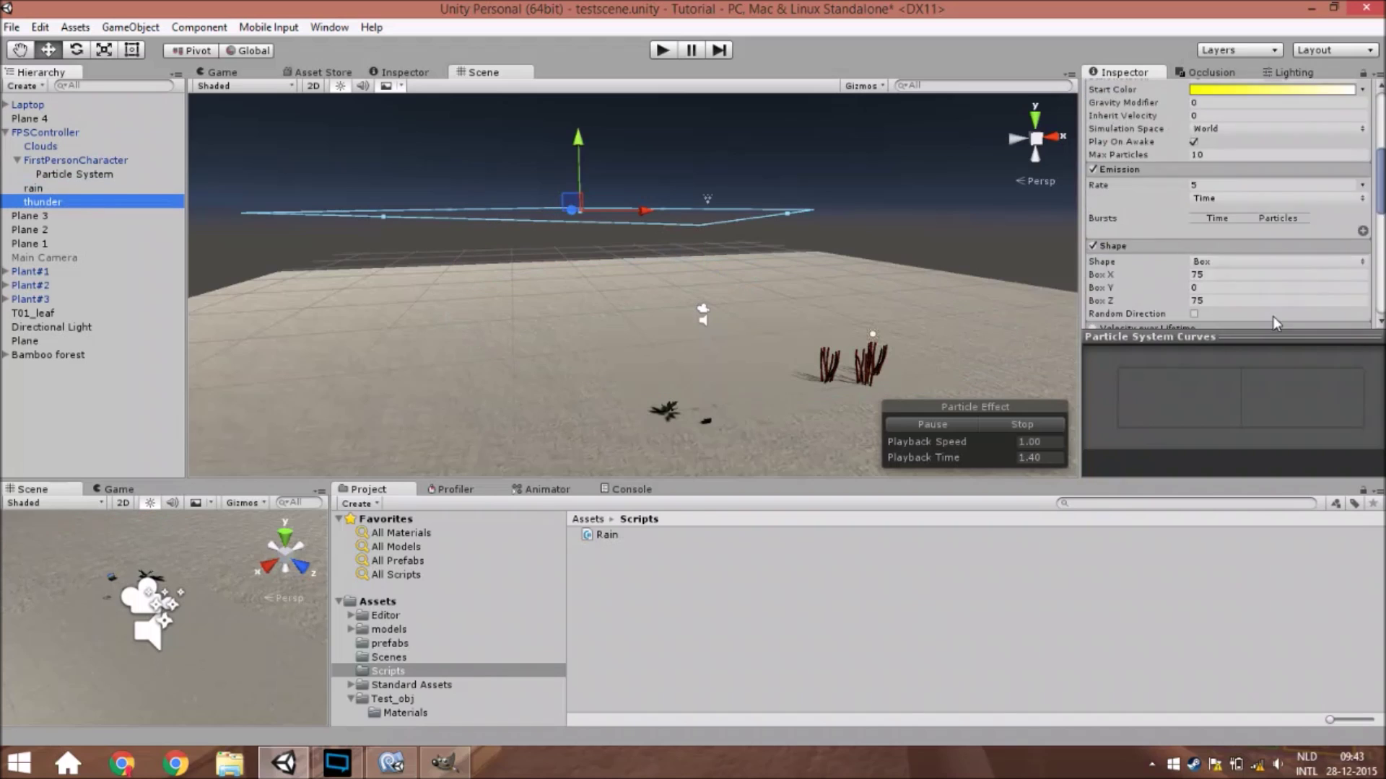
pyautogui.scroll(3, 1263, 180)
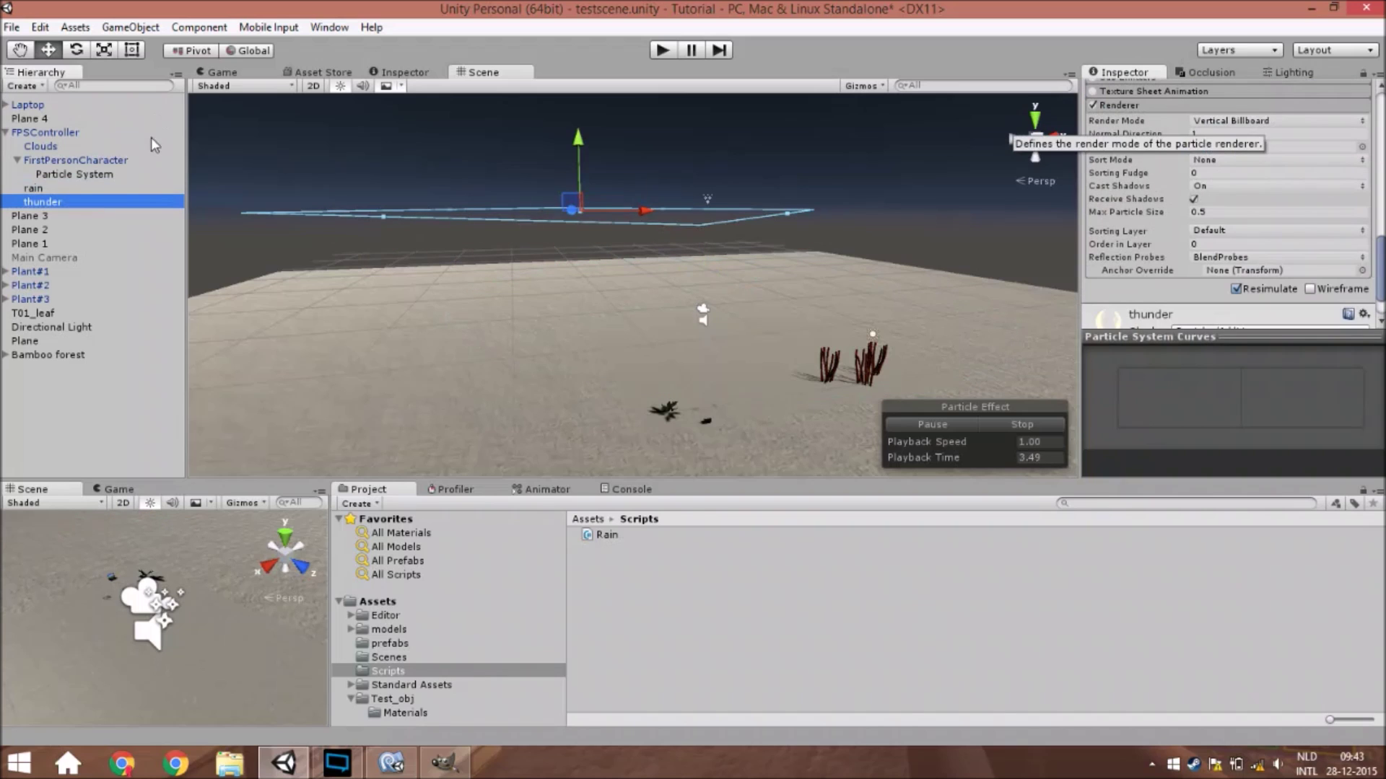
# Step: Select the Particle System under FirstPersonCharacter and view its water drops through the game camera
pyautogui.click(131, 162)
pyautogui.click(133, 174)
pyautogui.scroll(6, 748, 373)
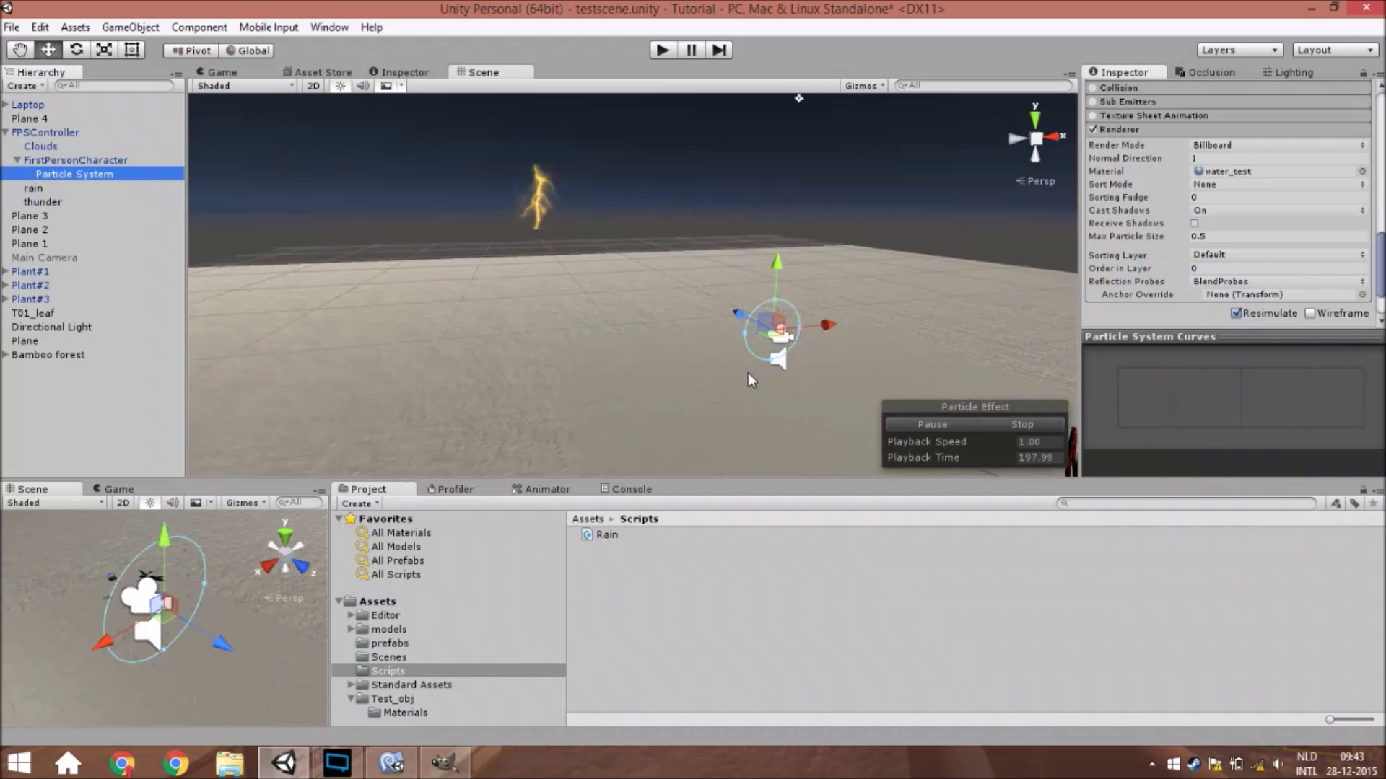
pyautogui.scroll(-3, 748, 371)
pyautogui.click(221, 72)
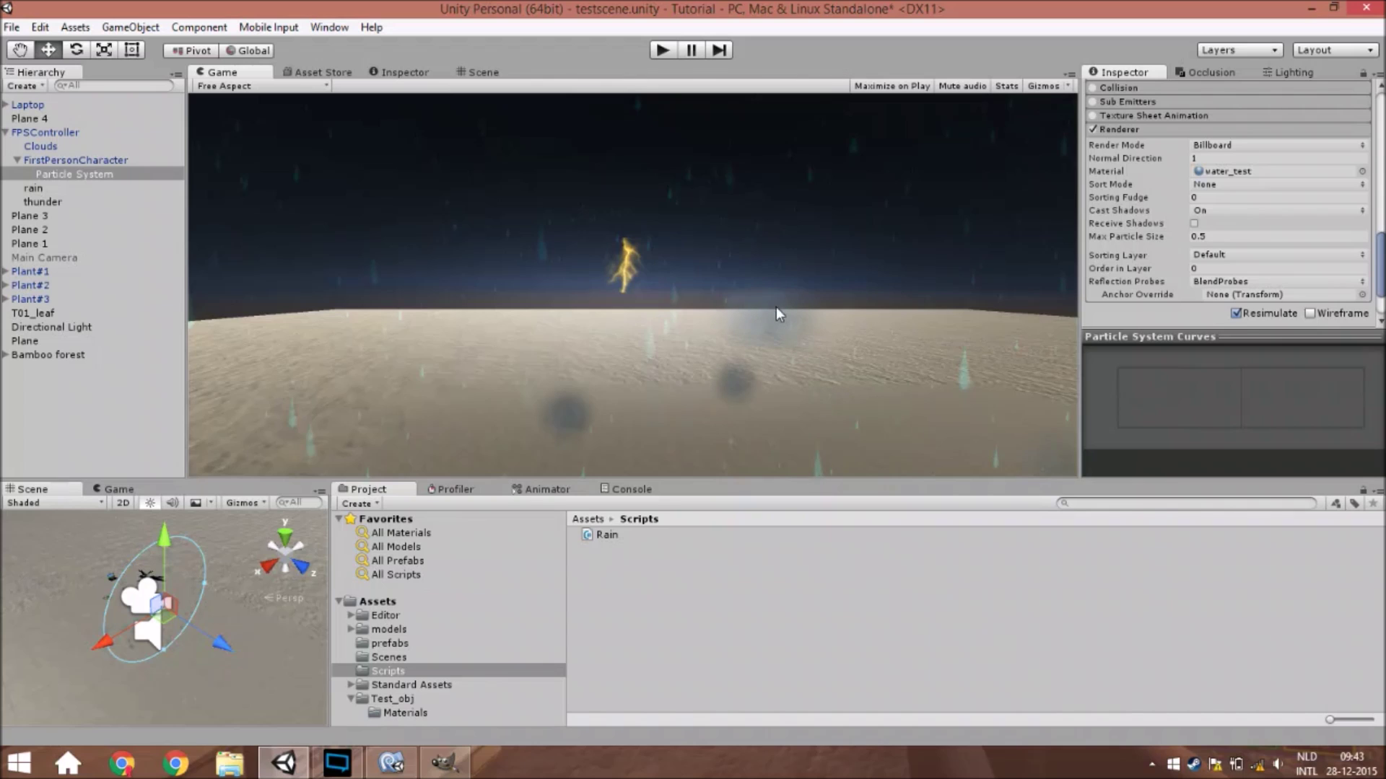
# Step: Review the camera Particle System's Shape and start settings, and check its Simulation Space options
pyautogui.scroll(15, 1166, 189)
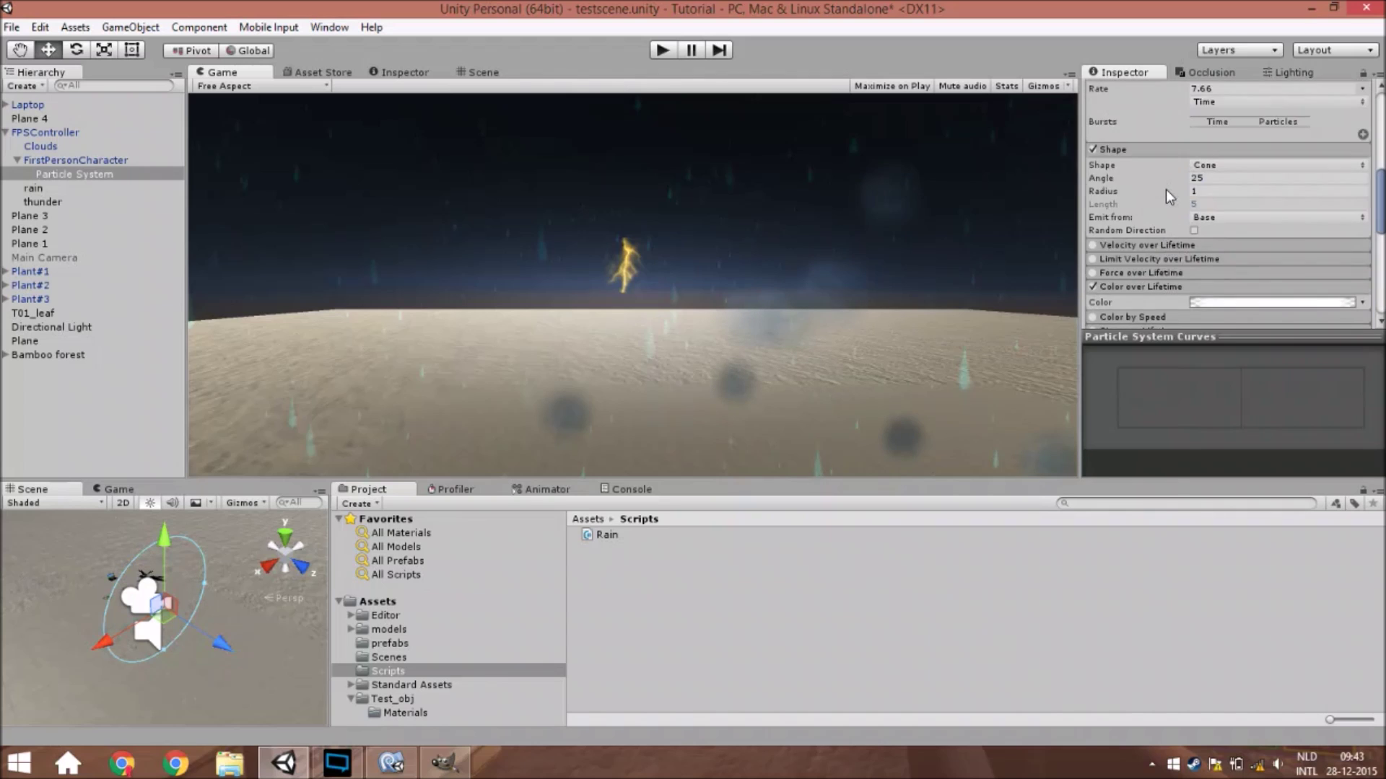
pyautogui.scroll(-3, 1296, 260)
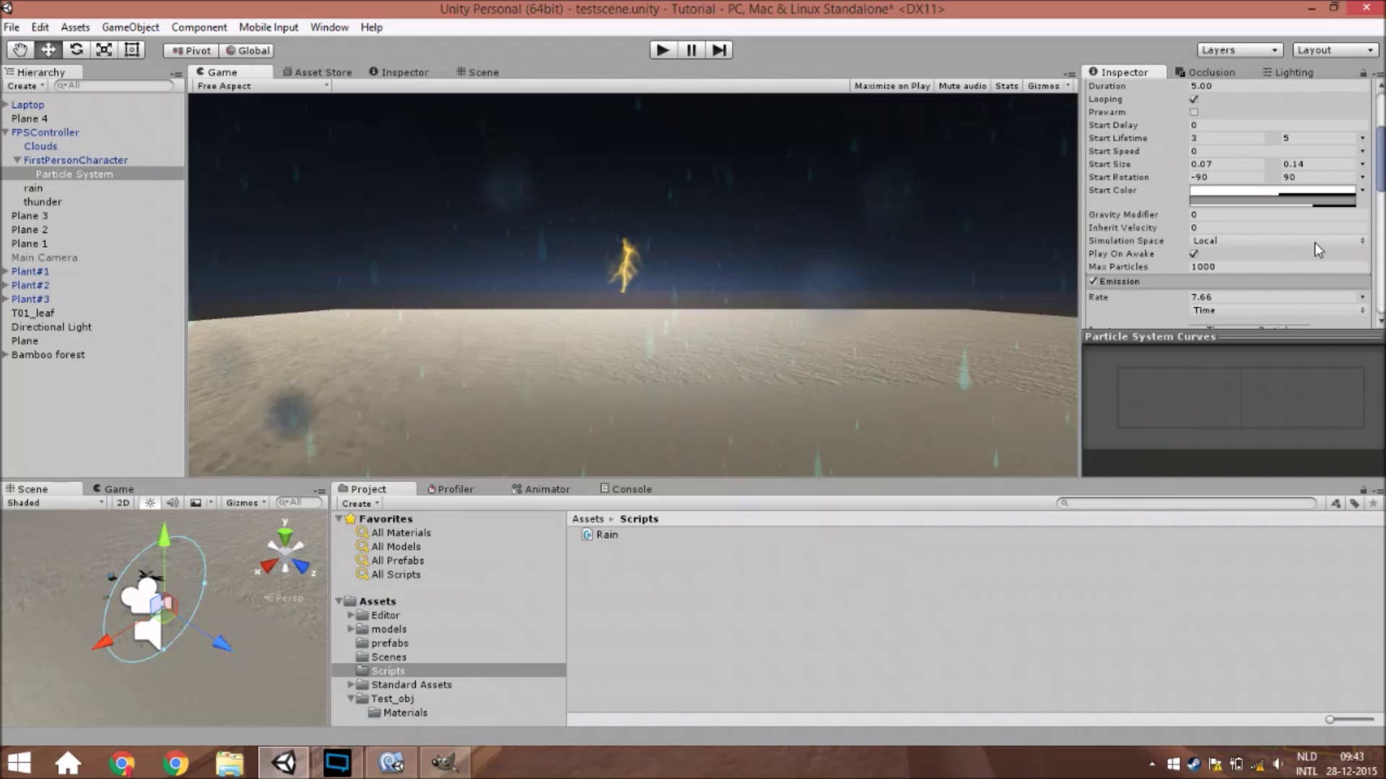
pyautogui.scroll(3, 1185, 228)
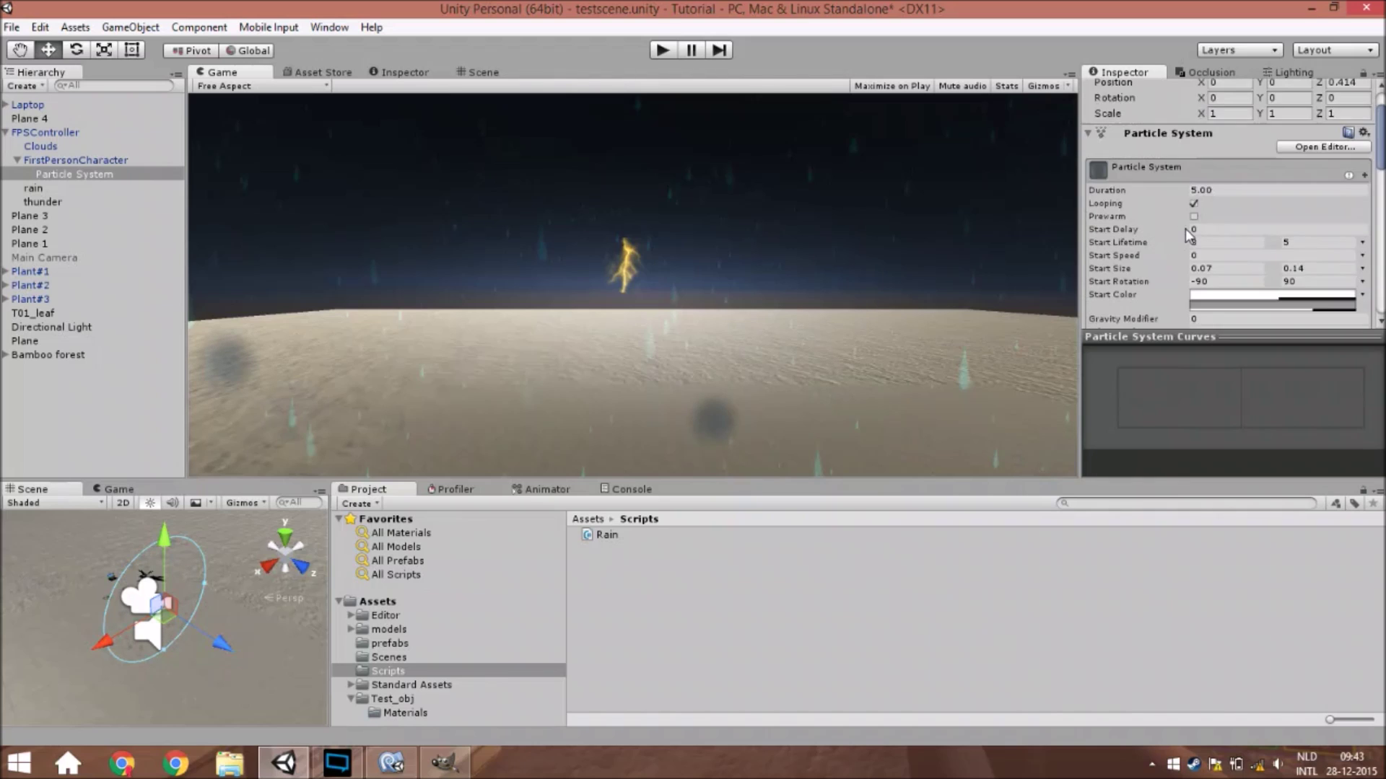
pyautogui.scroll(-3, 1185, 228)
pyautogui.click(1209, 242)
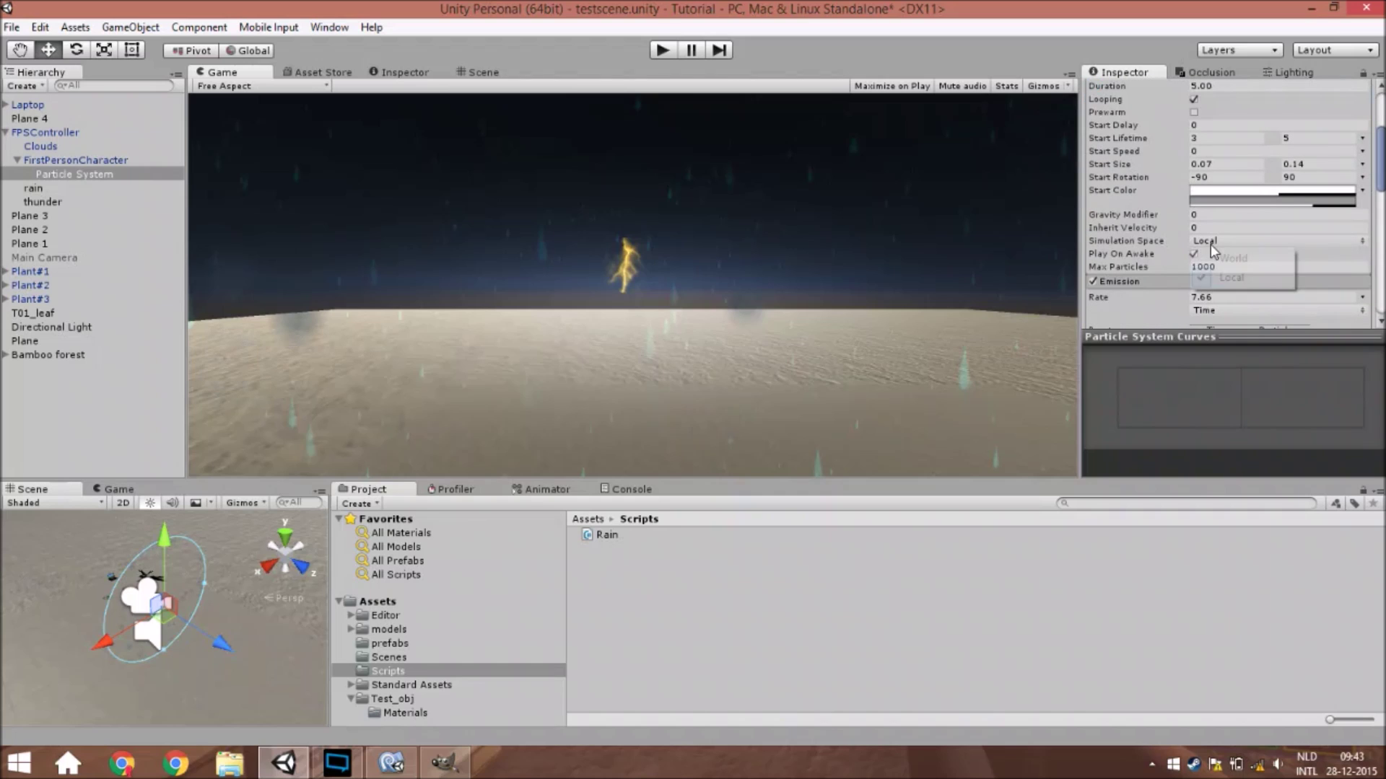
# Step: Switch to thunder and back to the camera's Particle System, and check its Max Particles and Emission settings
pyautogui.click(71, 205)
pyautogui.click(79, 174)
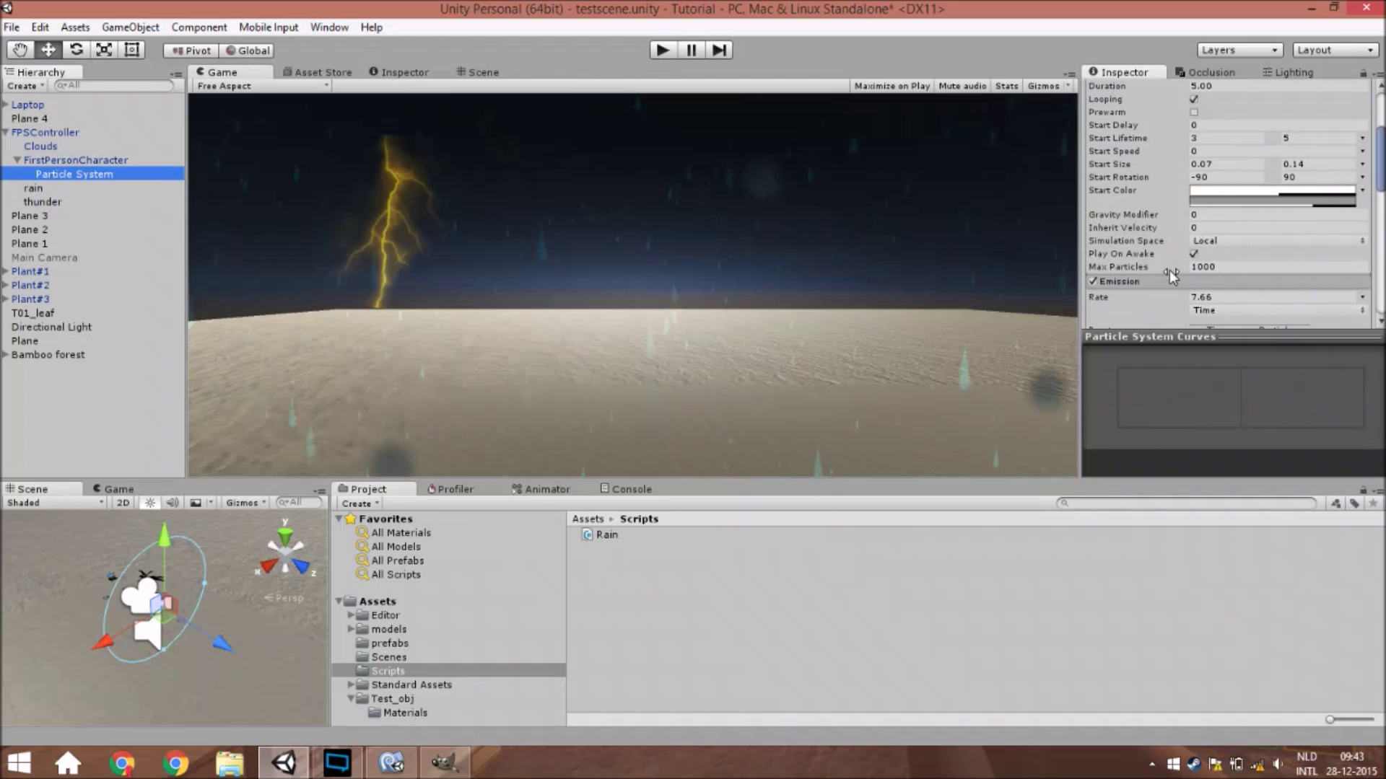
pyautogui.scroll(-2, 1156, 270)
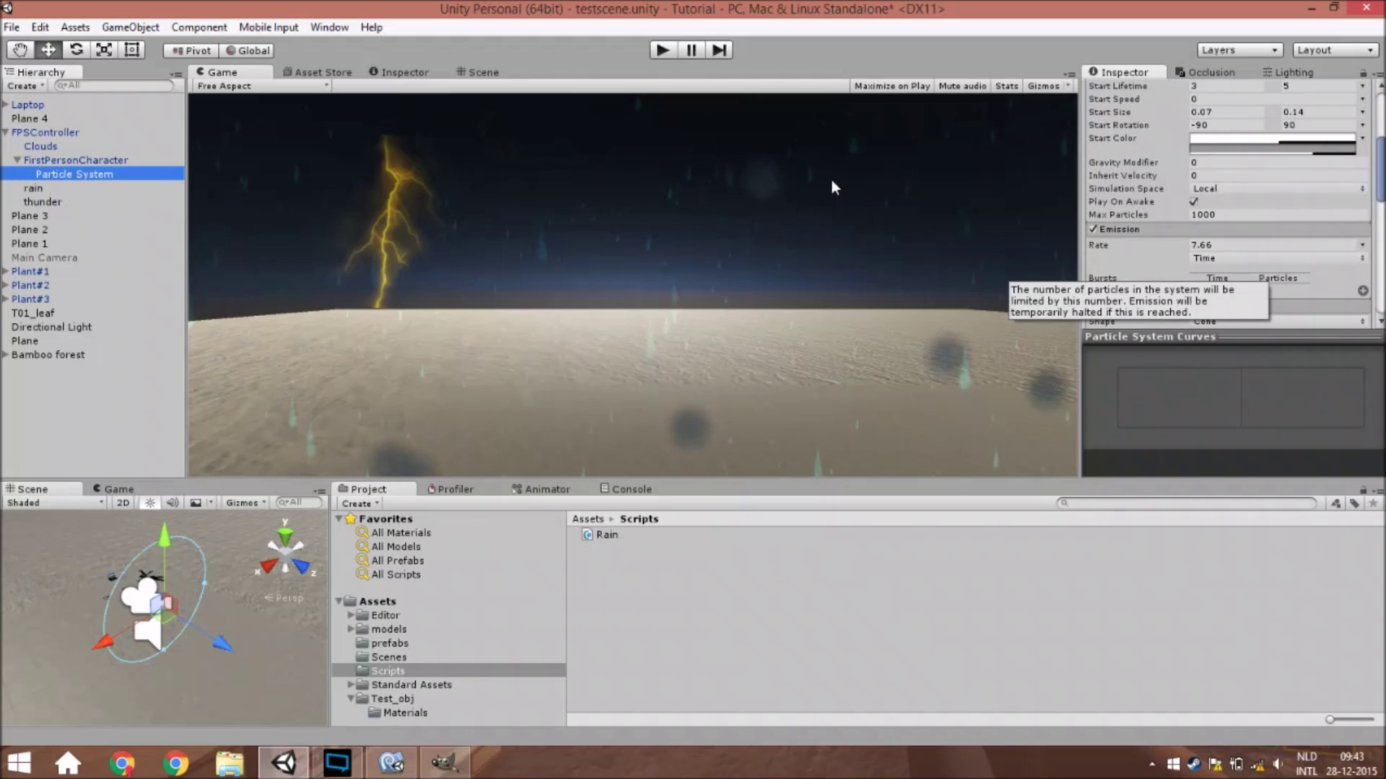
# Step: Check the camera Particle System's Start Color and its alpha, leaving the color as it is
pyautogui.scroll(2, 1198, 206)
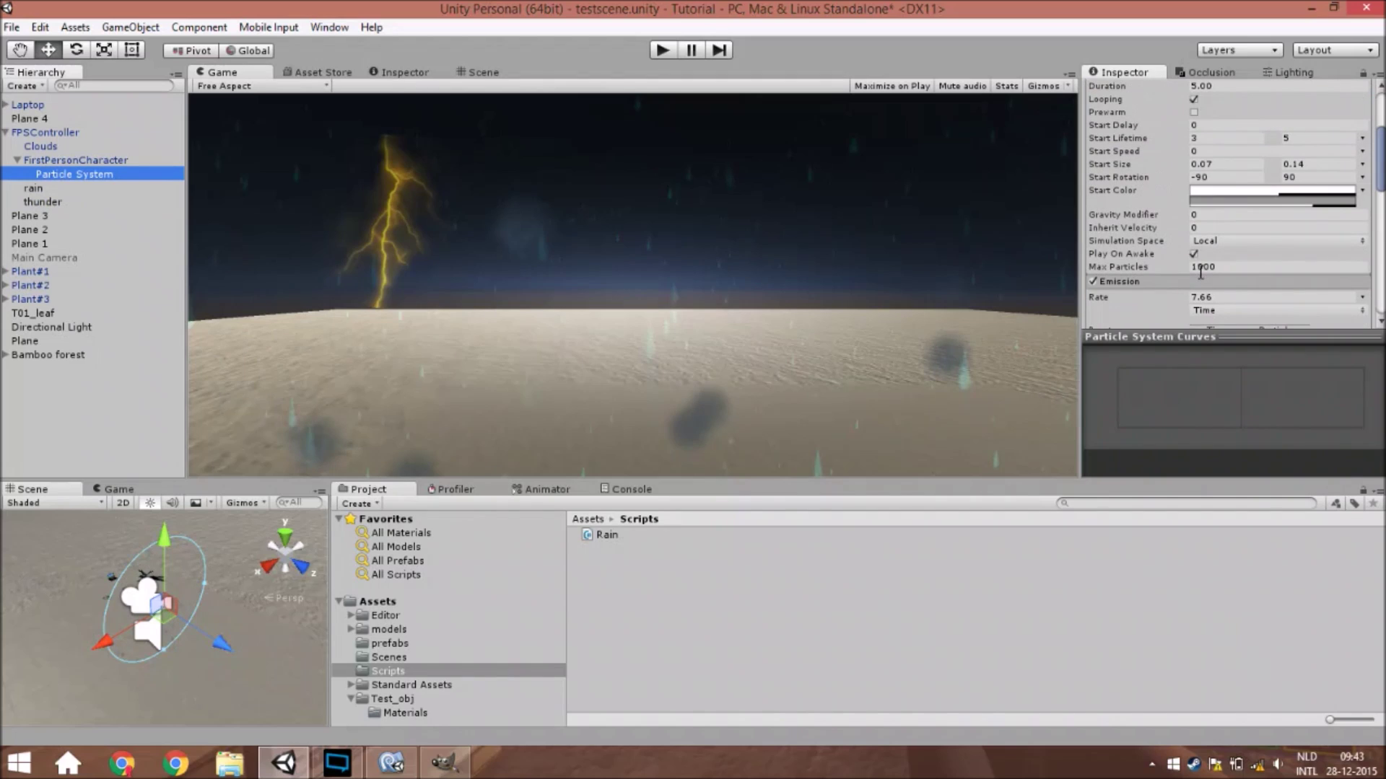
pyautogui.click(1235, 193)
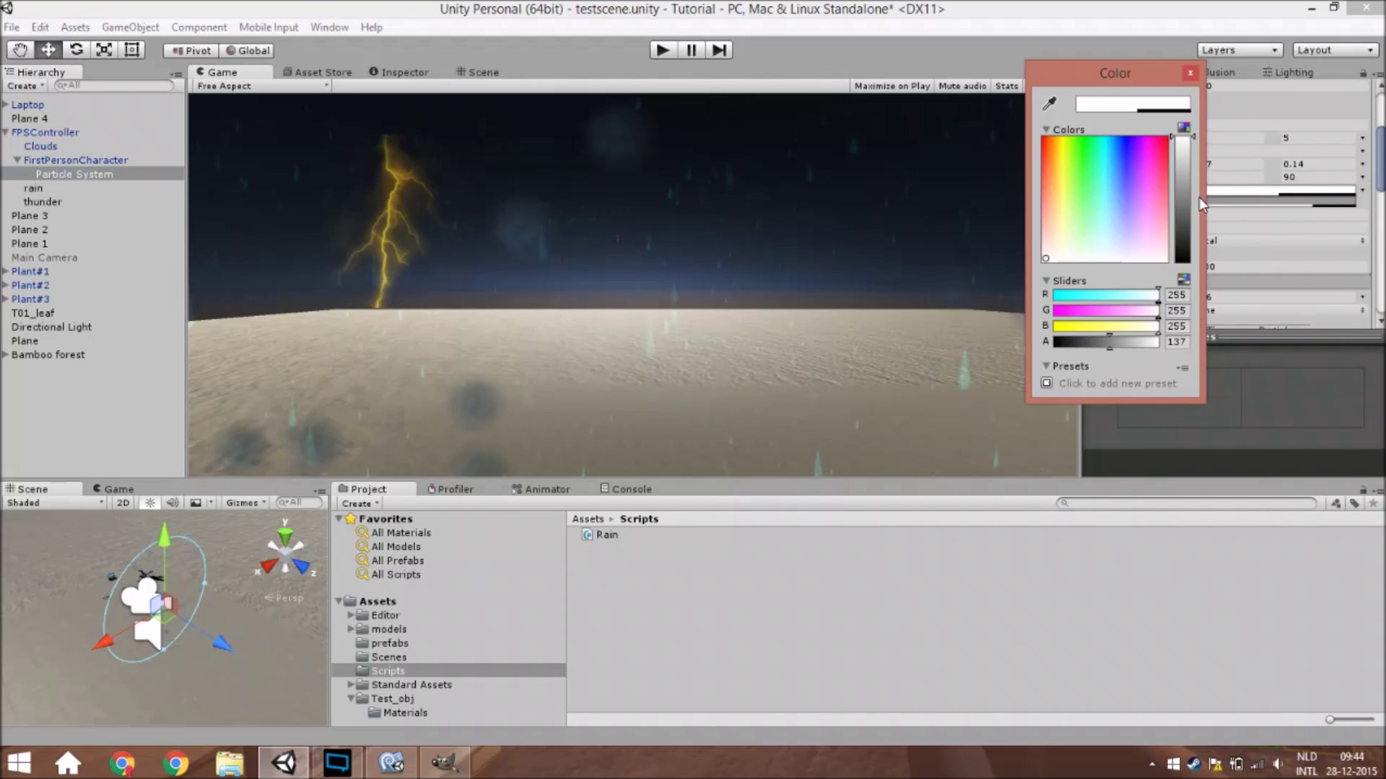
pyautogui.click(1190, 72)
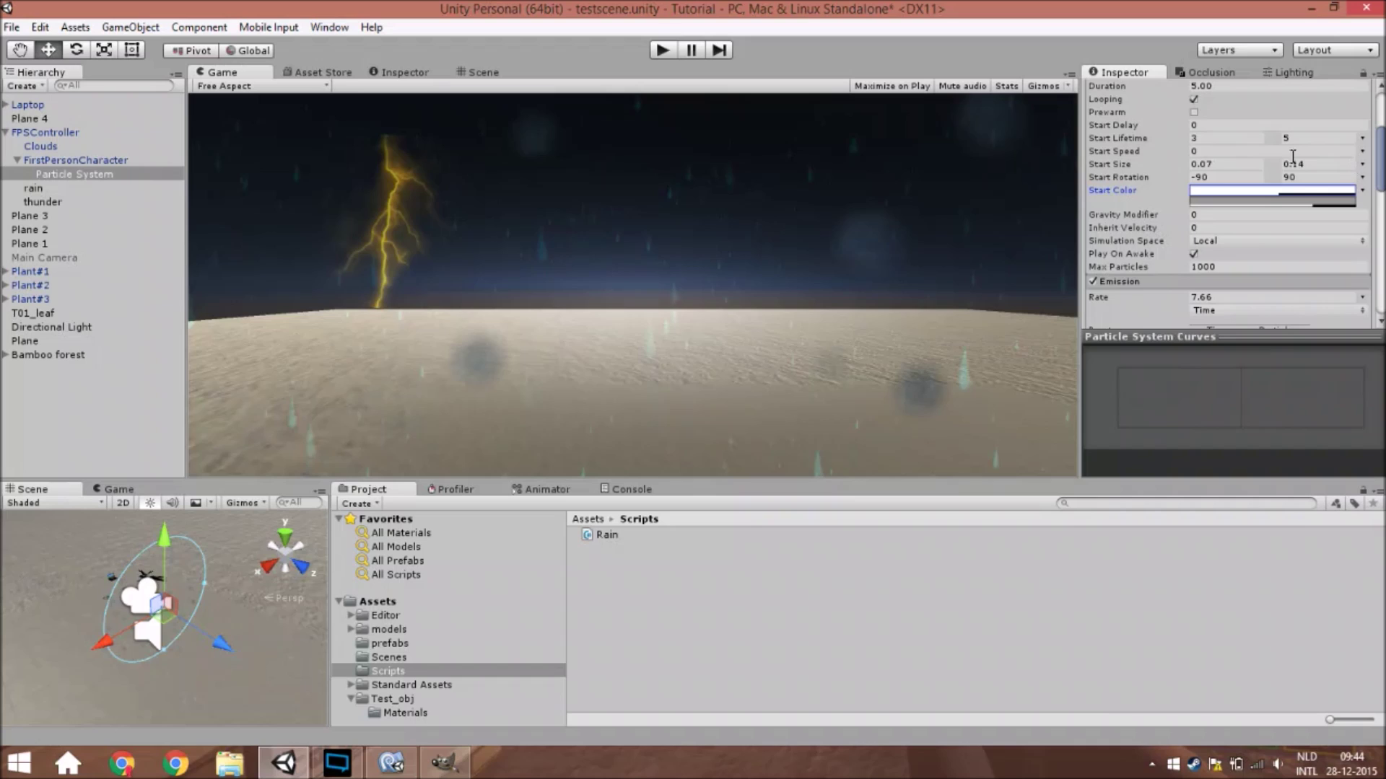
# Step: Adjust the Color over Lifetime gradient of the camera Particle System, moving the inner alpha keys to 8.2% and 63.5%
pyautogui.scroll(-3, 1231, 177)
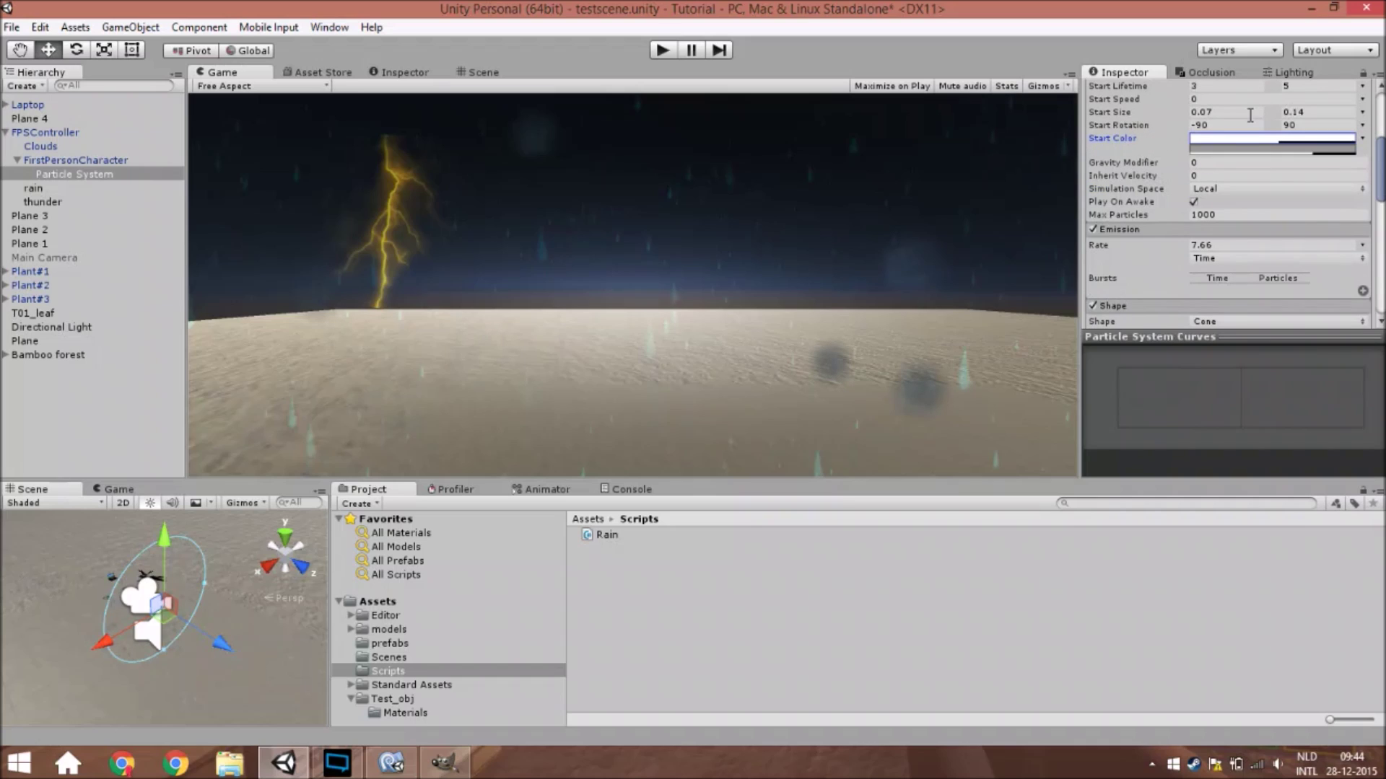
pyautogui.scroll(-6, 1234, 190)
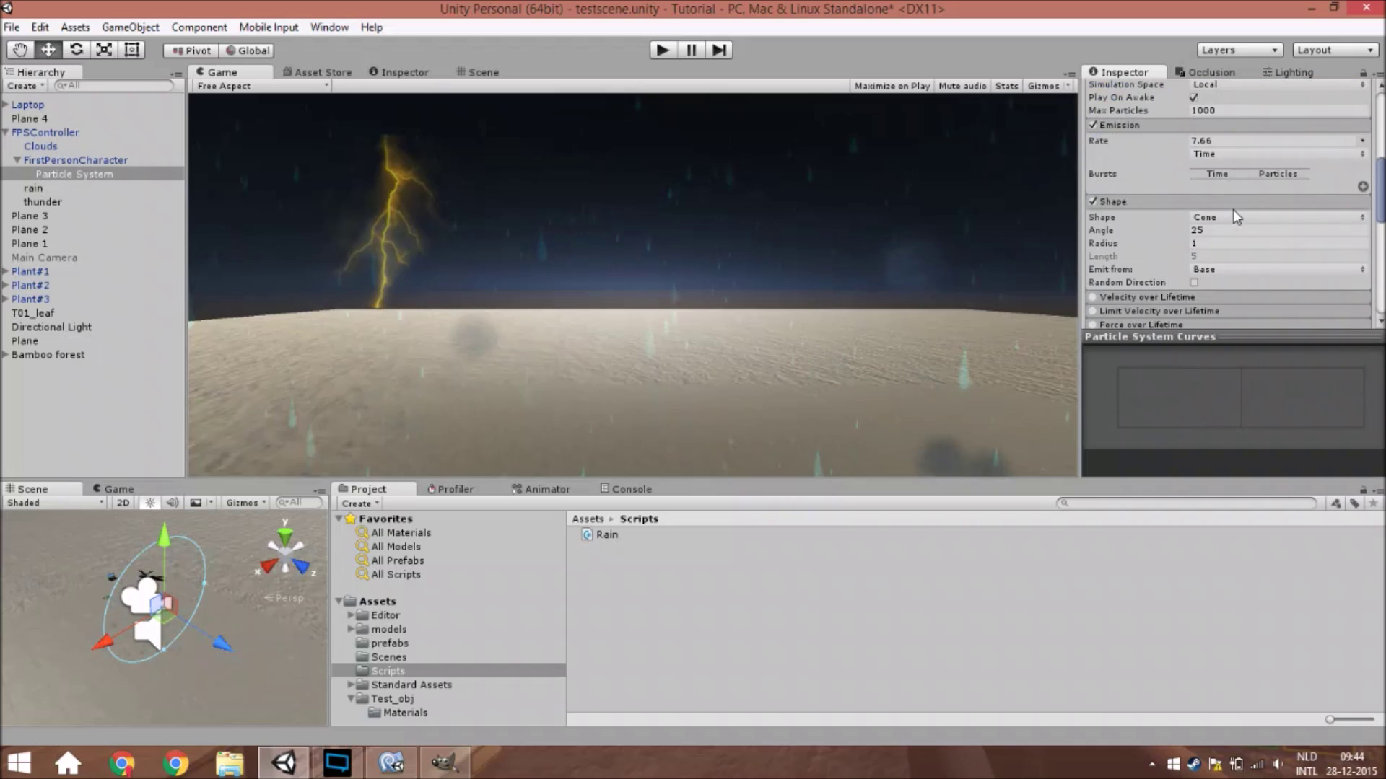
pyautogui.scroll(-6, 1233, 214)
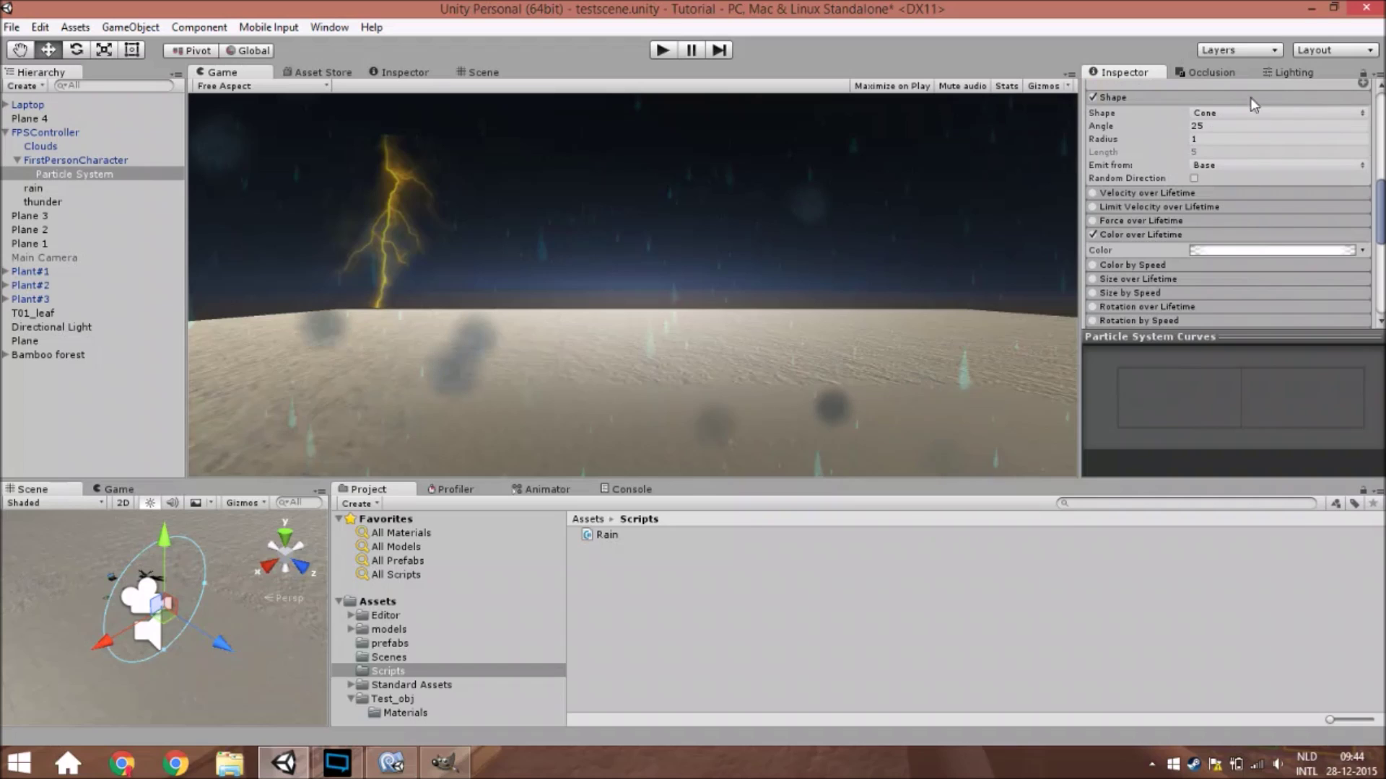
pyautogui.scroll(-3, 1312, 218)
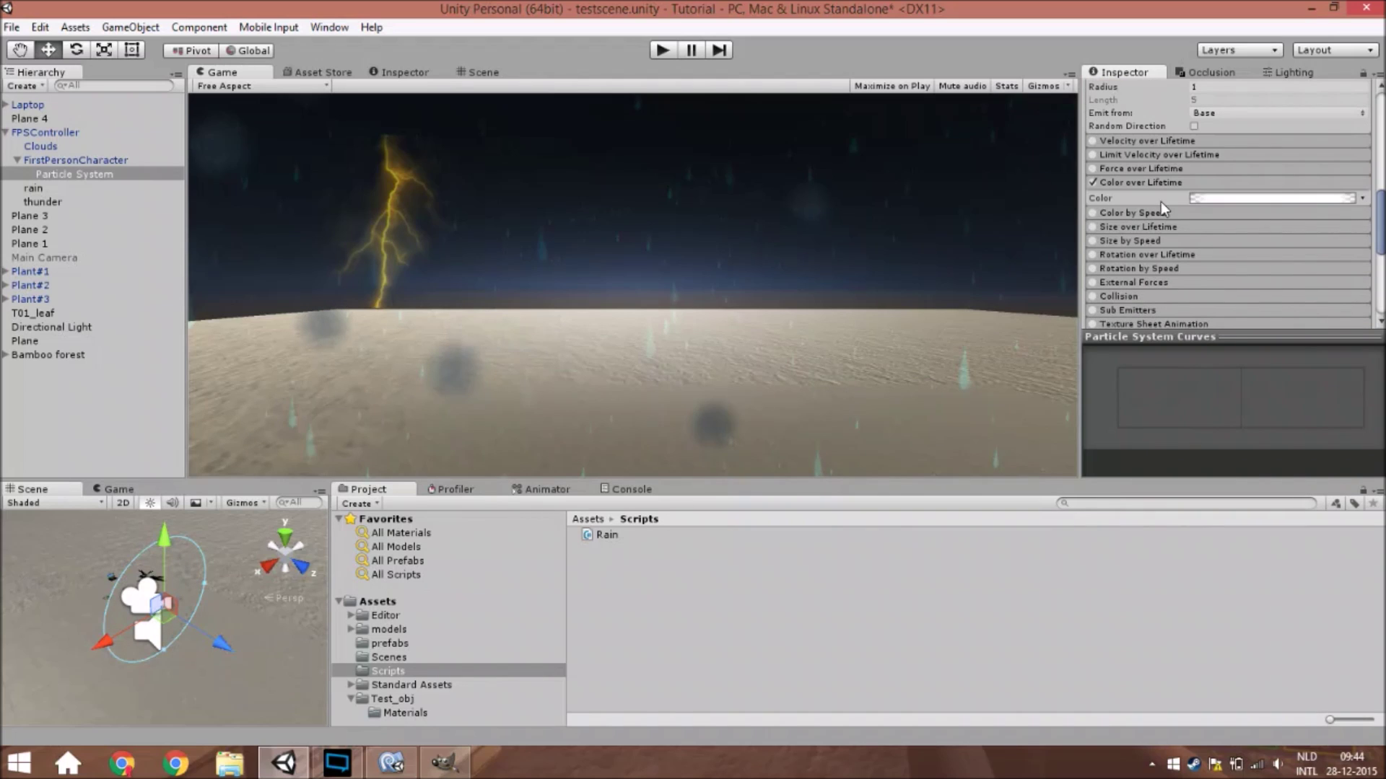
pyautogui.click(1229, 201)
pyautogui.click(738, 304)
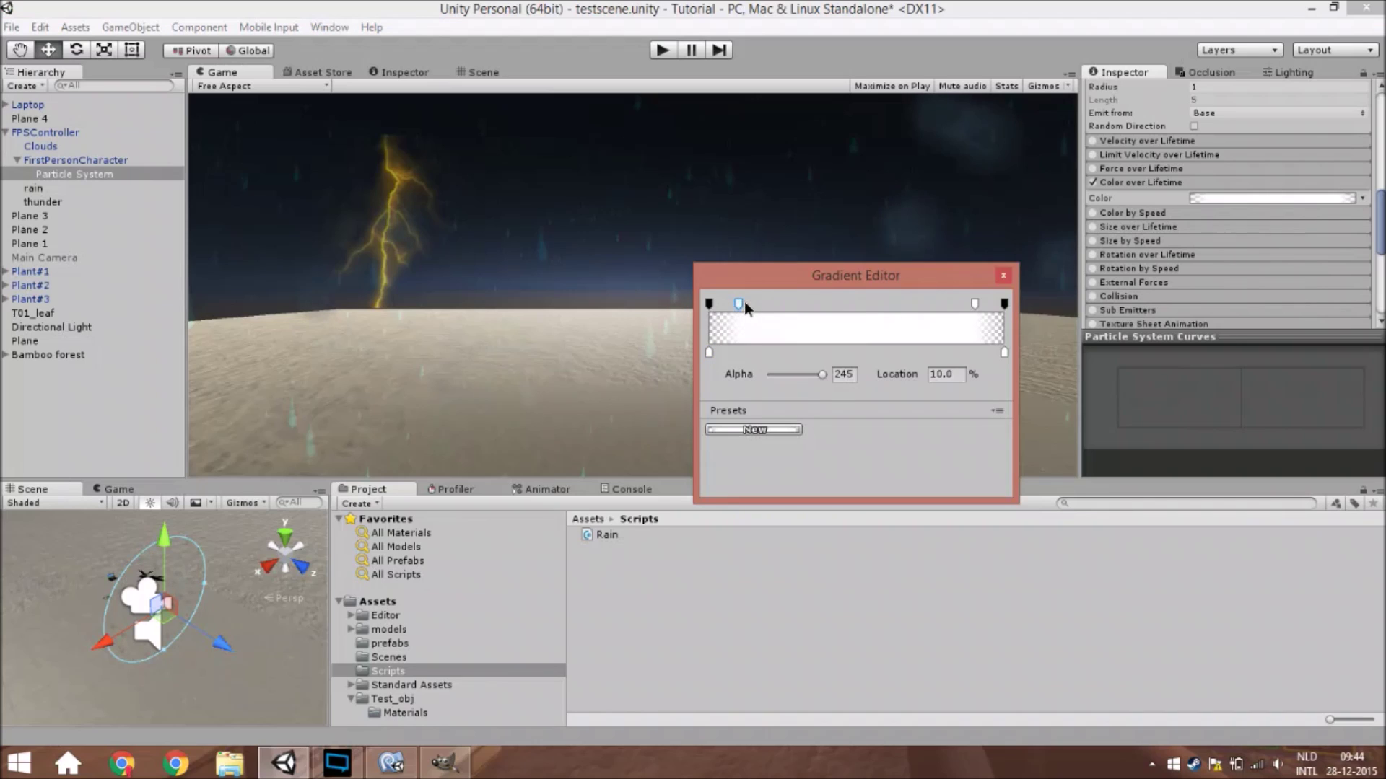
pyautogui.moveTo(975, 304); pyautogui.dragTo(933, 303)
pyautogui.moveTo(757, 304); pyautogui.dragTo(734, 306)
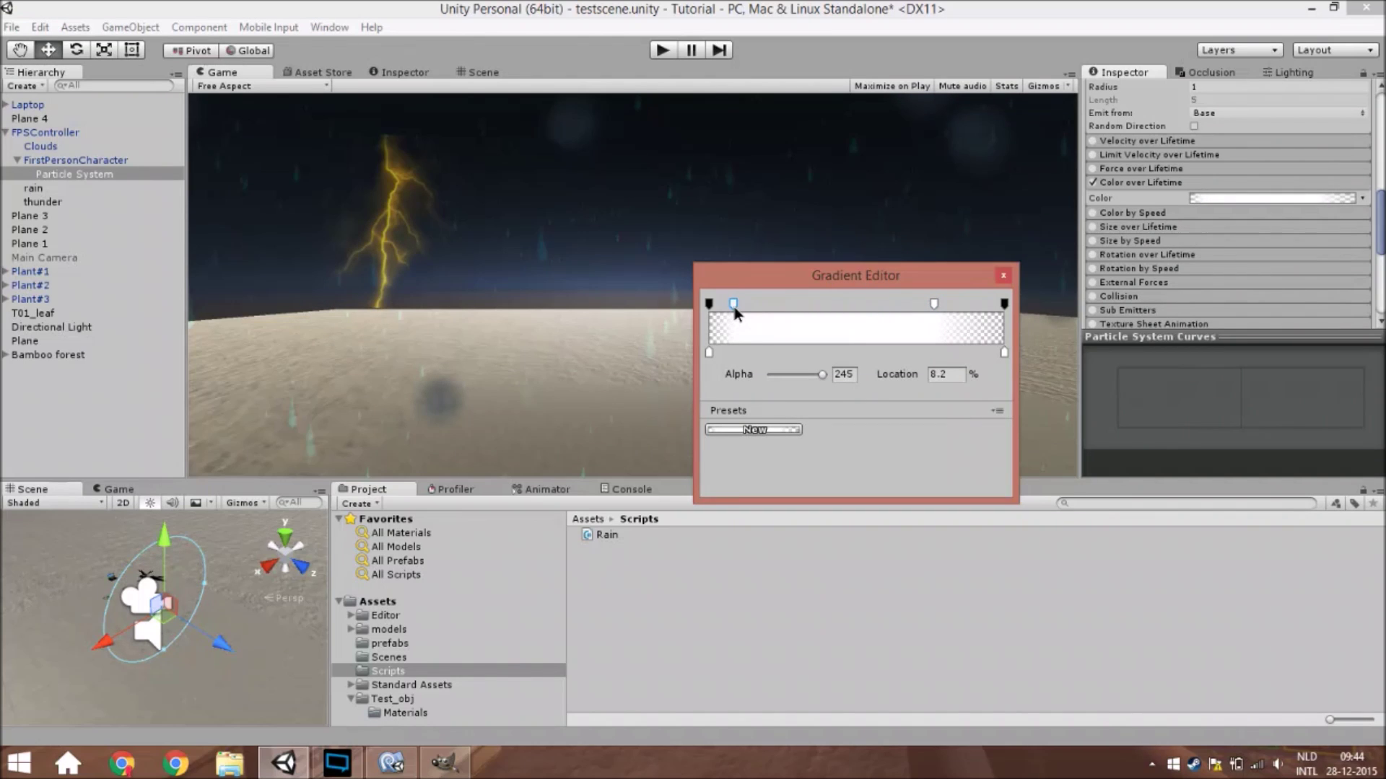
pyautogui.click(934, 304)
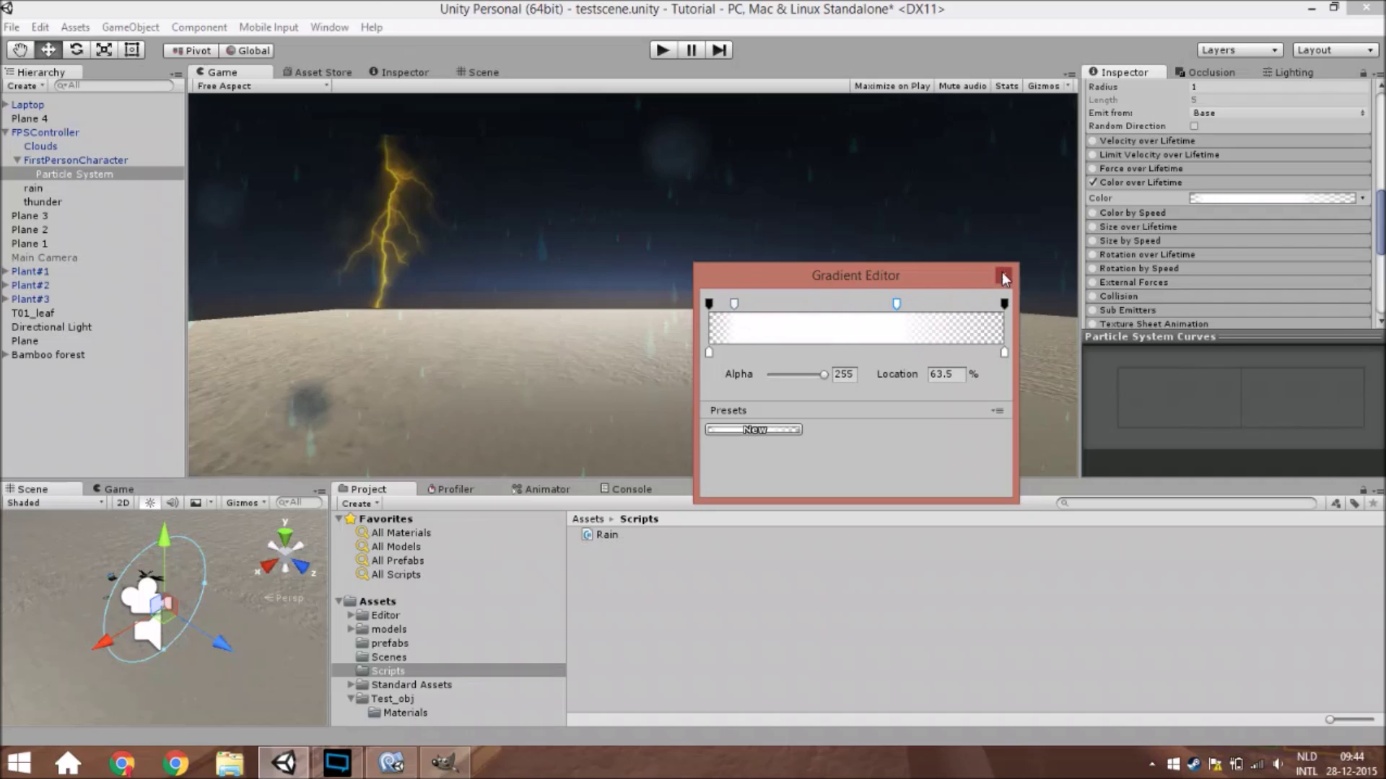
pyautogui.click(1003, 274)
# Step: Review the camera Particle System's Renderer settings and its Render Mode options, keeping Billboard
pyautogui.scroll(-3, 1154, 224)
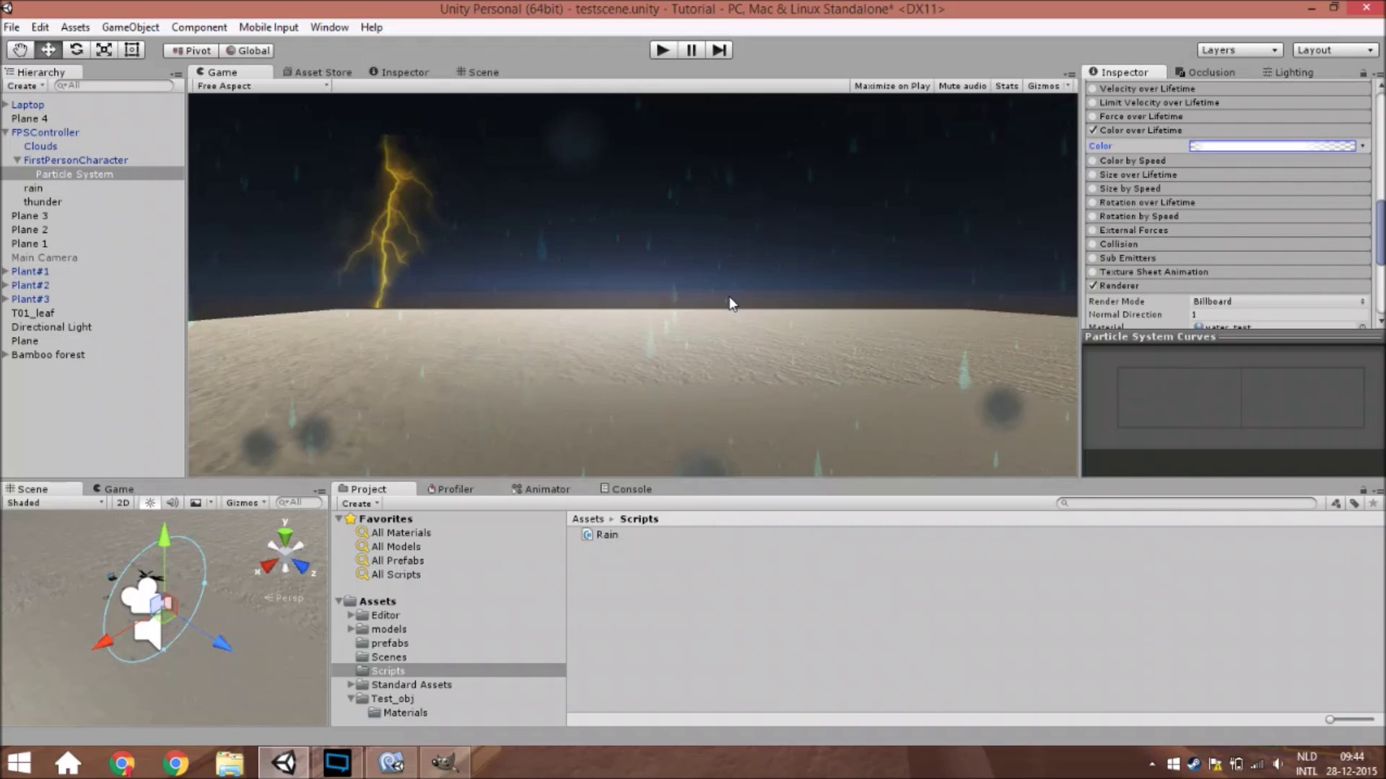
pyautogui.click(695, 301)
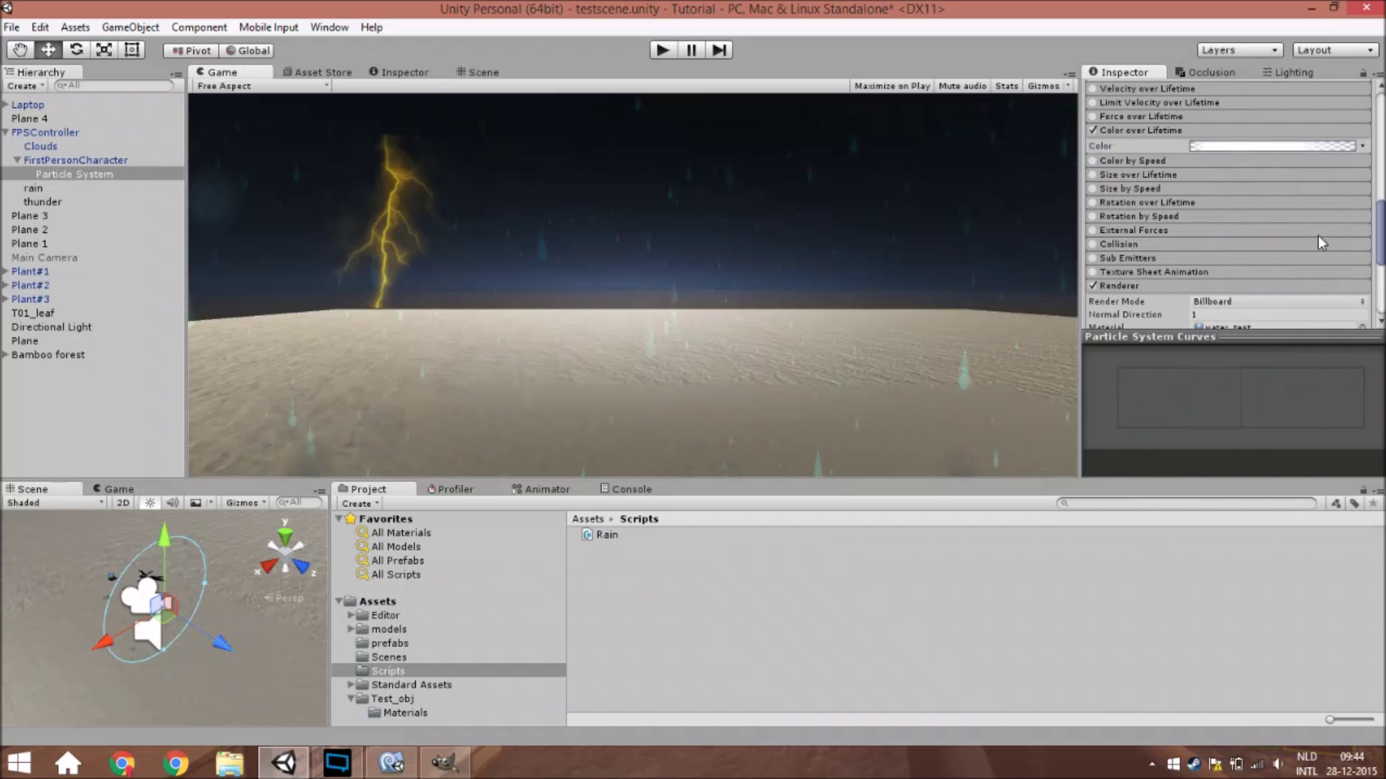
pyautogui.scroll(-5, 1318, 235)
pyautogui.click(1297, 146)
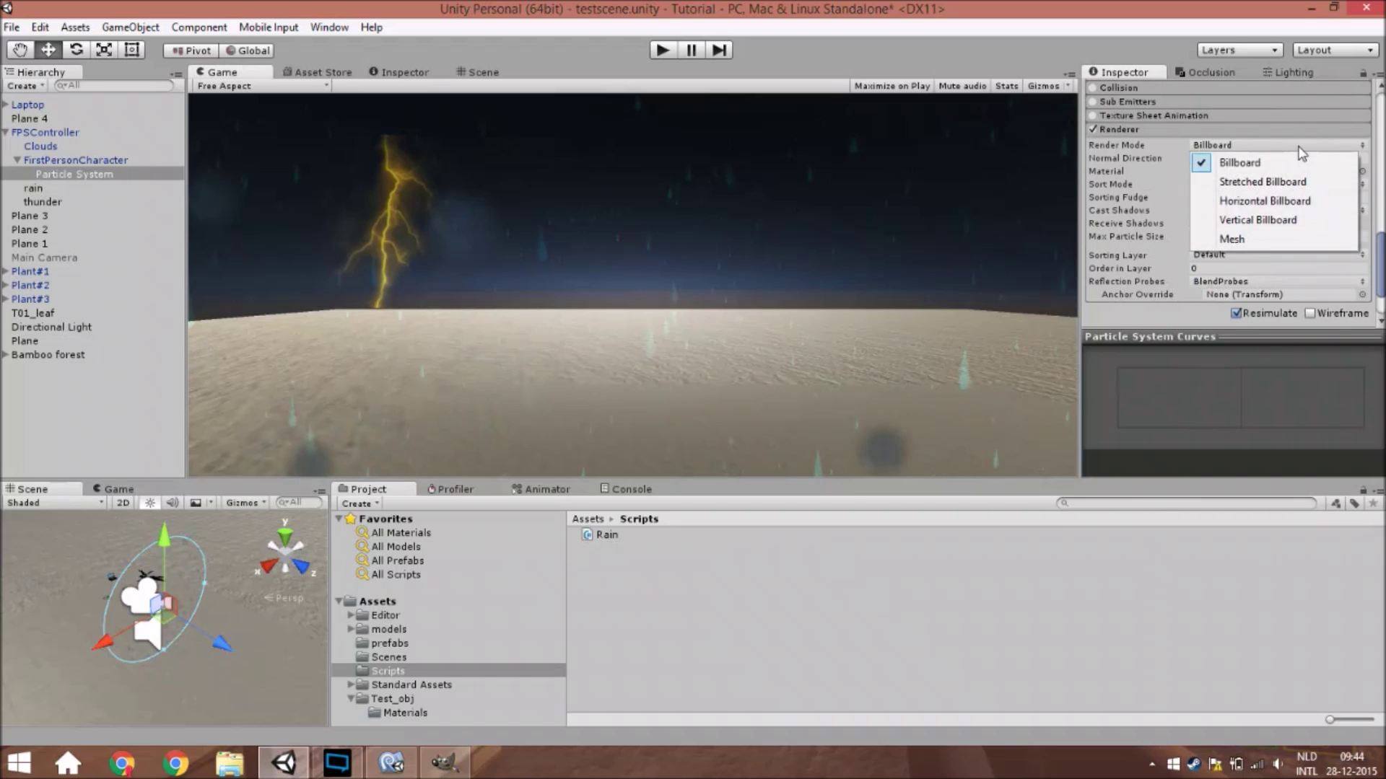
pyautogui.click(1141, 296)
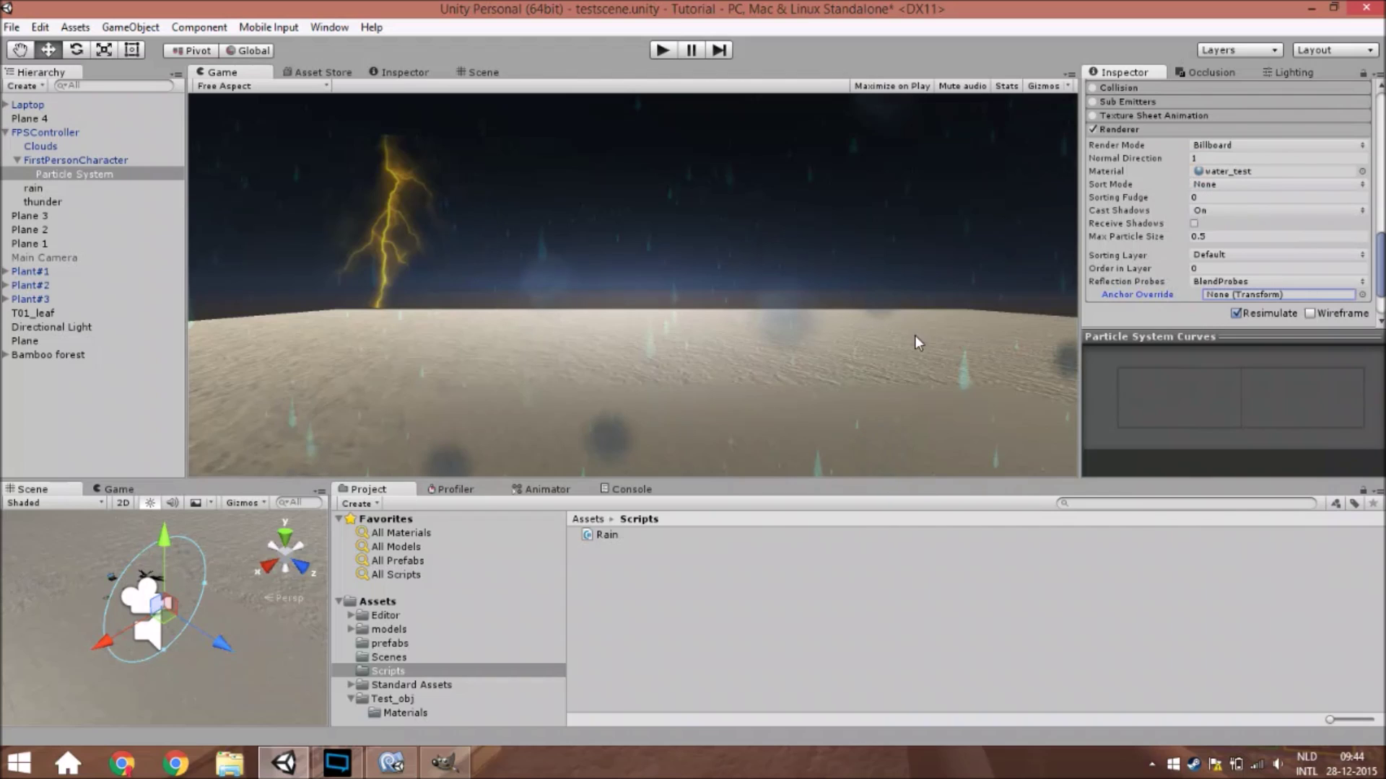
# Step: Open the water_test material from the Renderer and inspect its shader, Tint Color and Particle Texture
pyautogui.doubleClick(1230, 172)
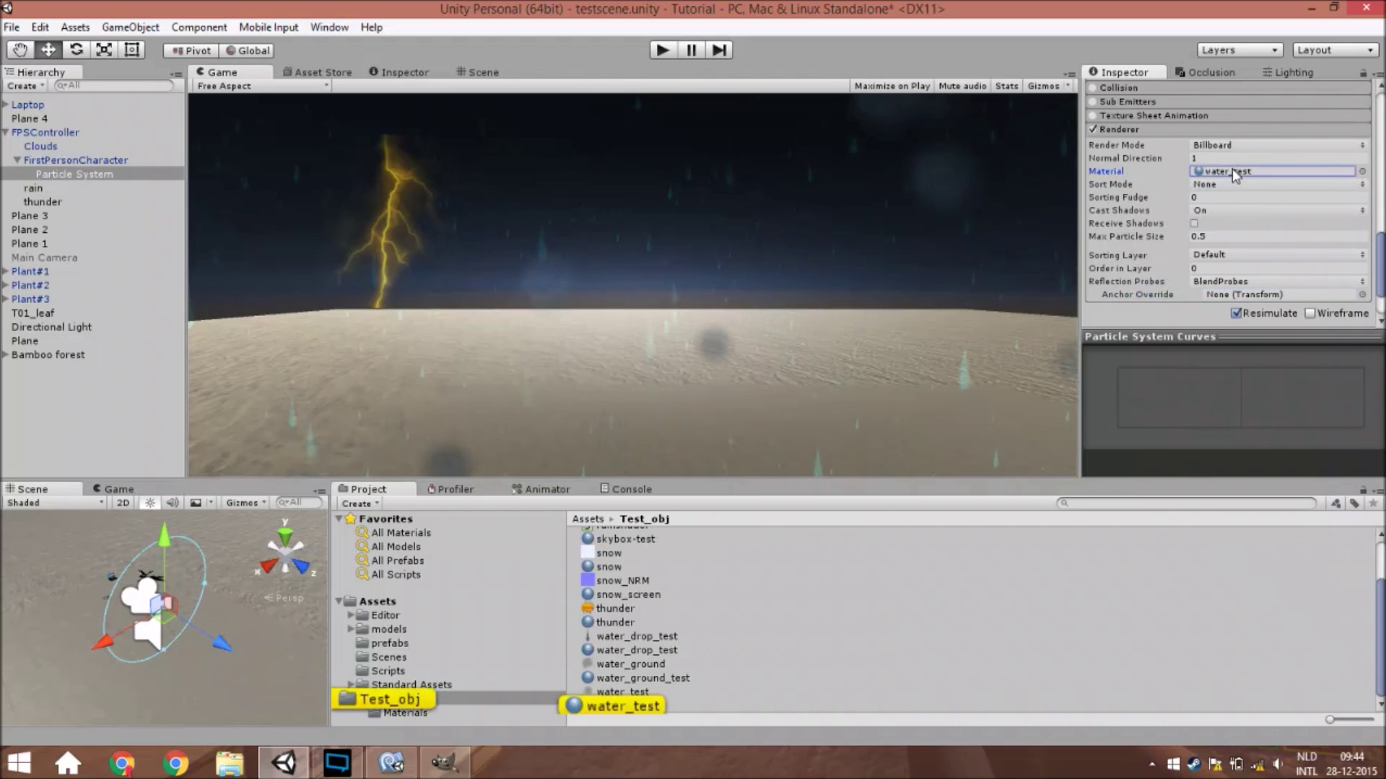
pyautogui.click(1241, 102)
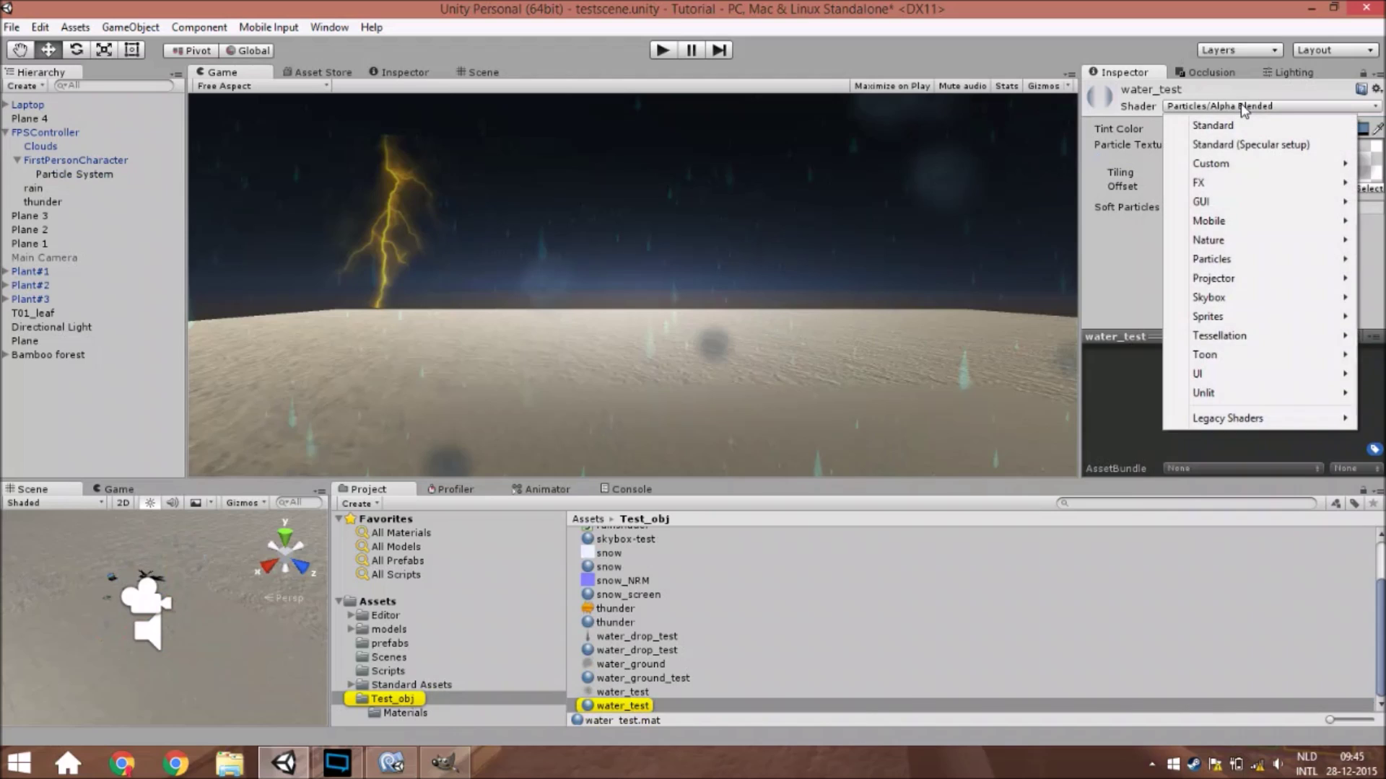
pyautogui.click(1230, 95)
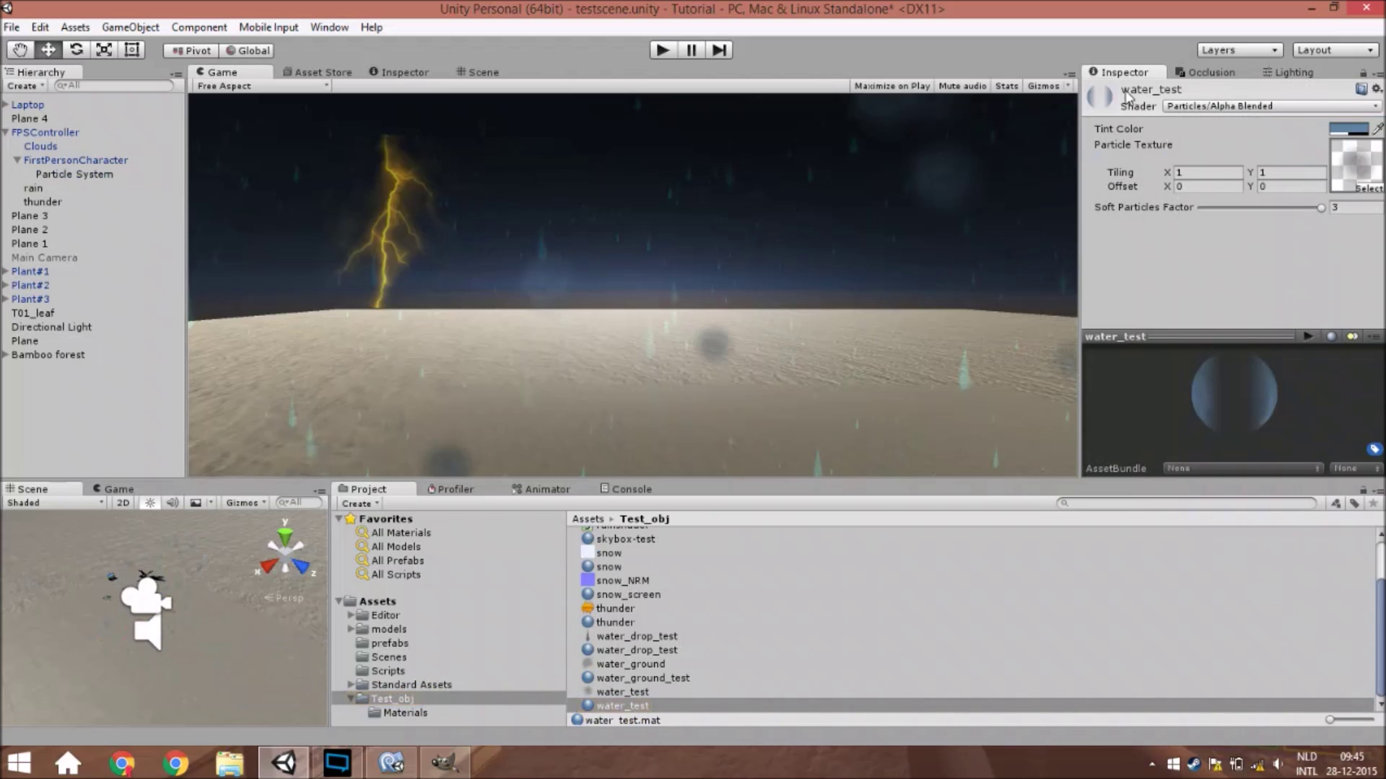
pyautogui.click(1347, 130)
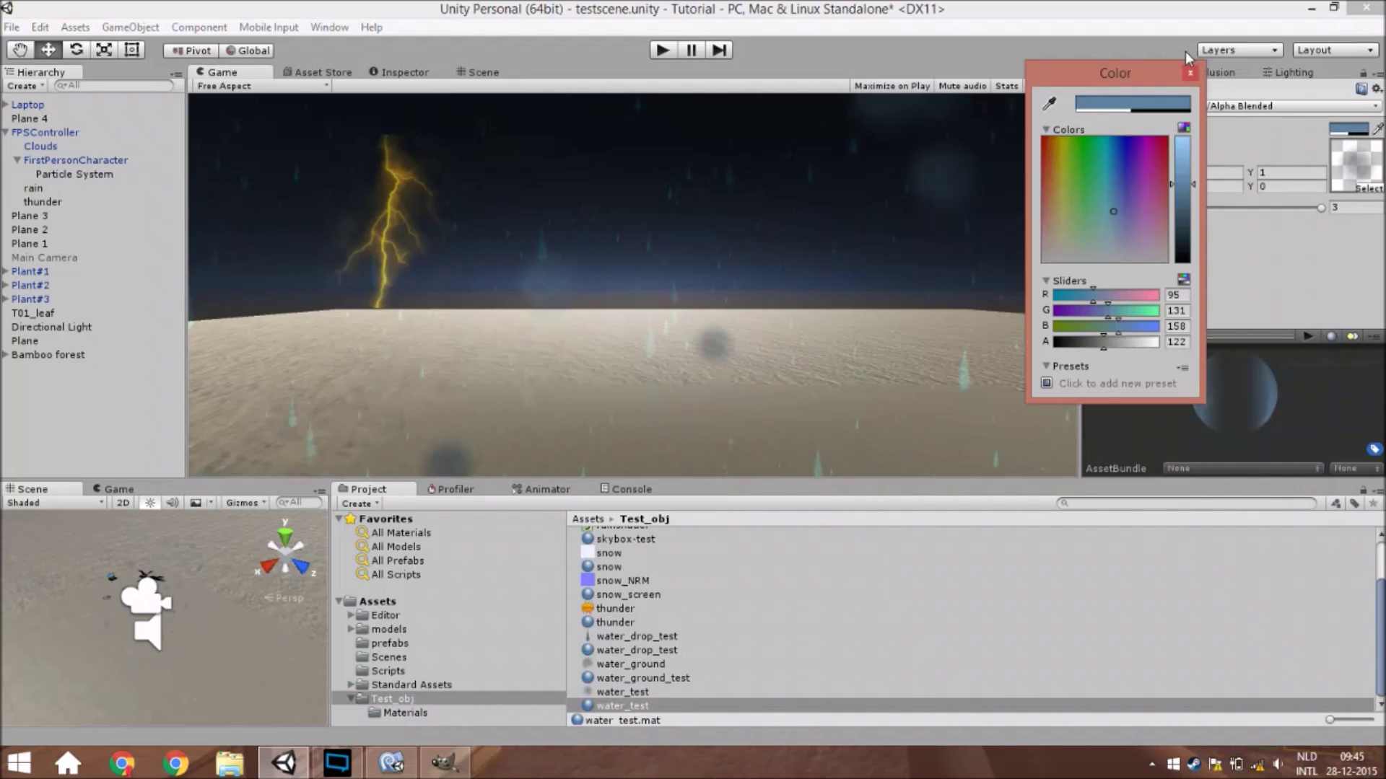
pyautogui.click(1190, 74)
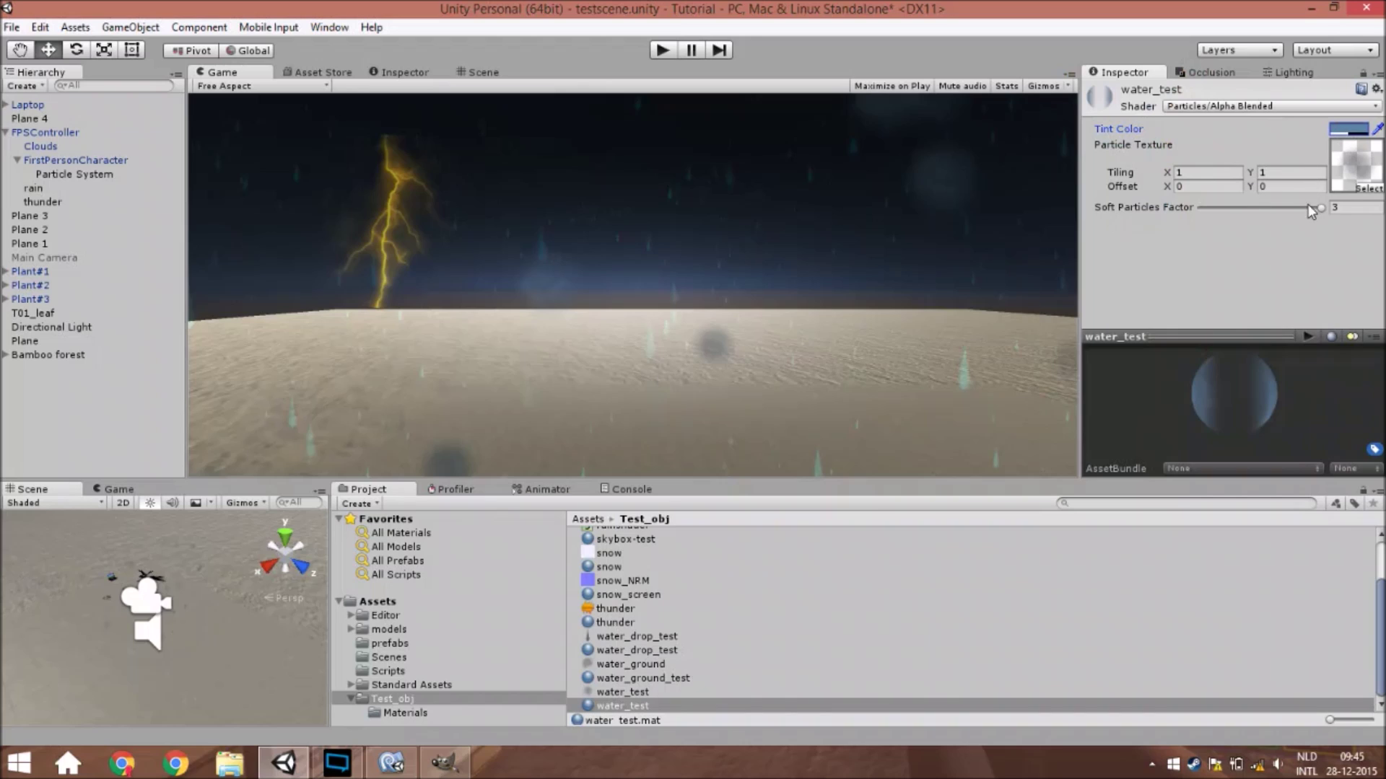
pyautogui.click(1344, 176)
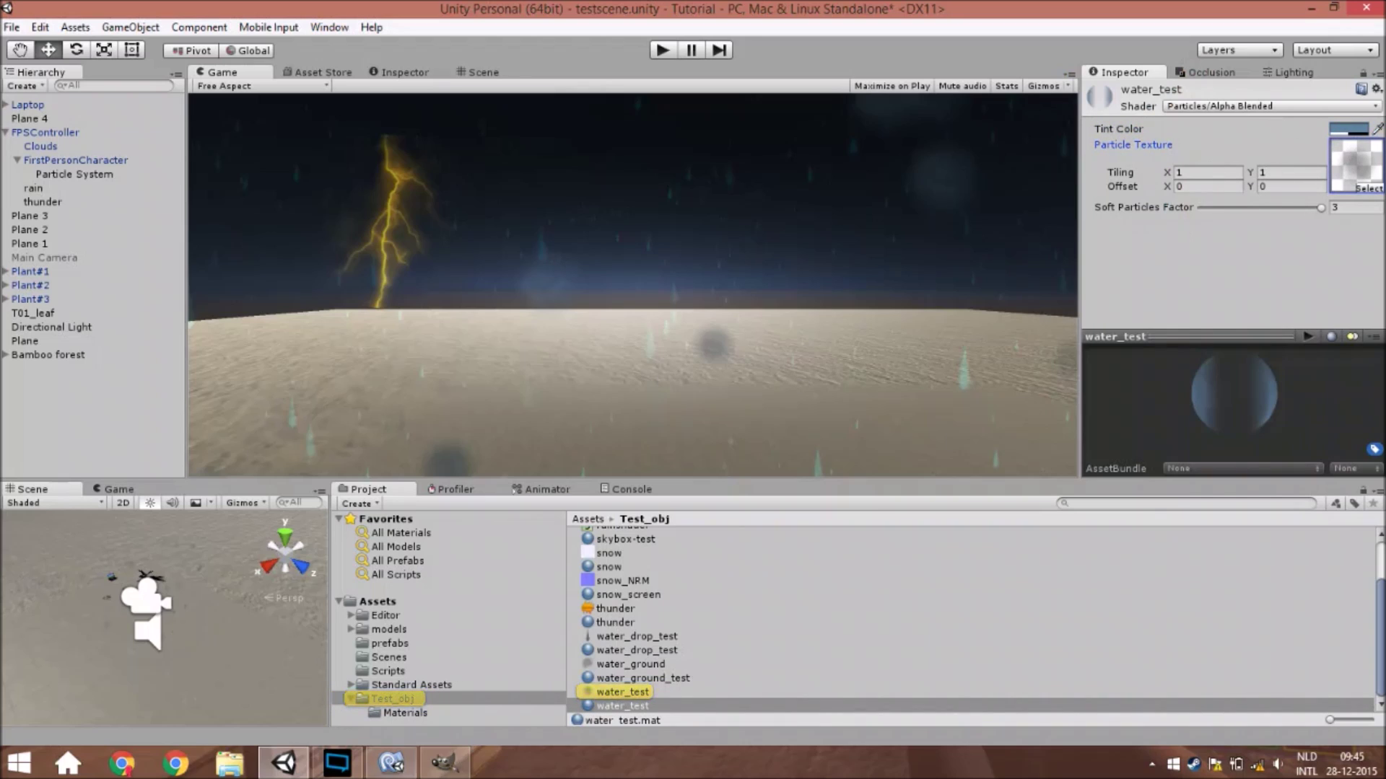
# Step: Switch to Rain.cs in MonoDevelop and examine the System.Collections.Generic directive and the List type of rainSorts
pyautogui.click(337, 763)
pyautogui.click(391, 763)
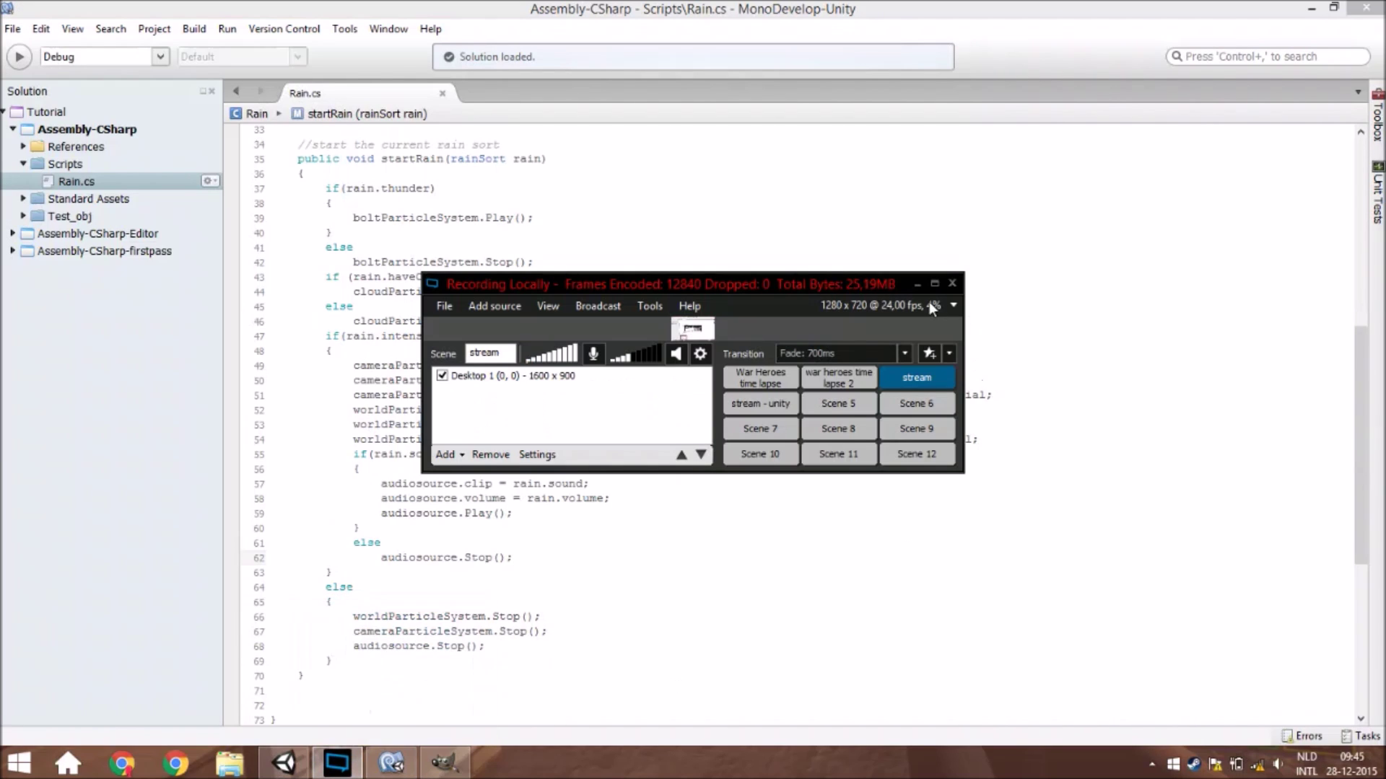
pyautogui.scroll(2, 560, 307)
pyautogui.scroll(9, 560, 307)
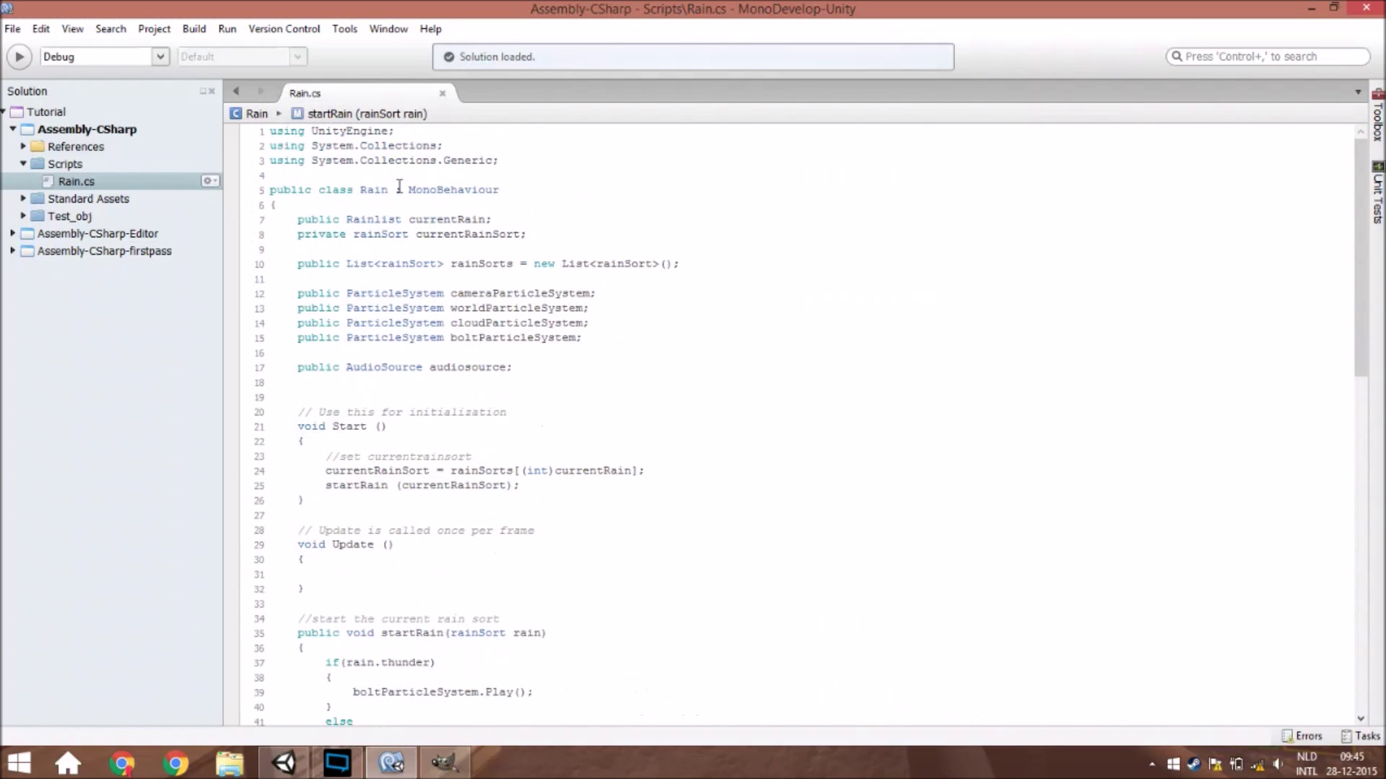
pyautogui.moveTo(278, 163); pyautogui.dragTo(556, 177)
pyautogui.click(513, 160)
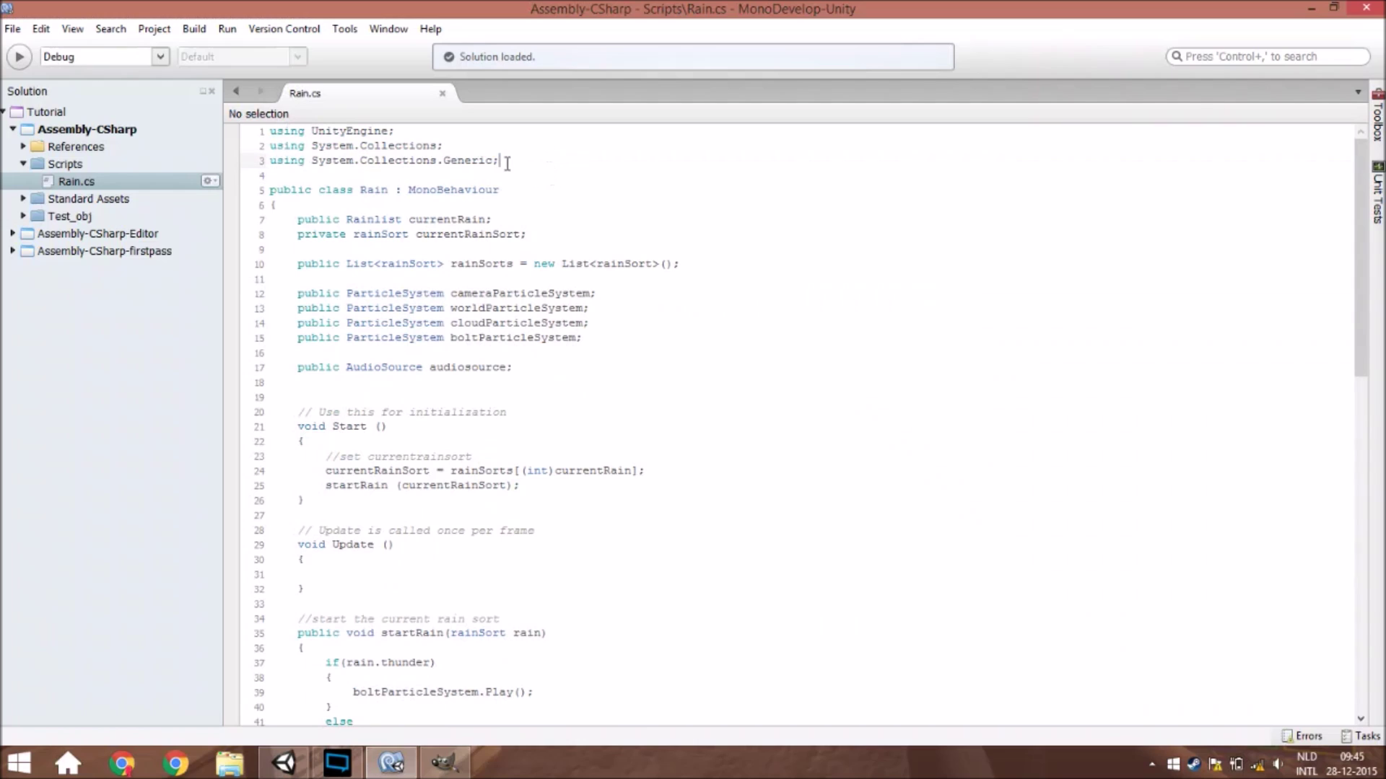
pyautogui.doubleClick(449, 159)
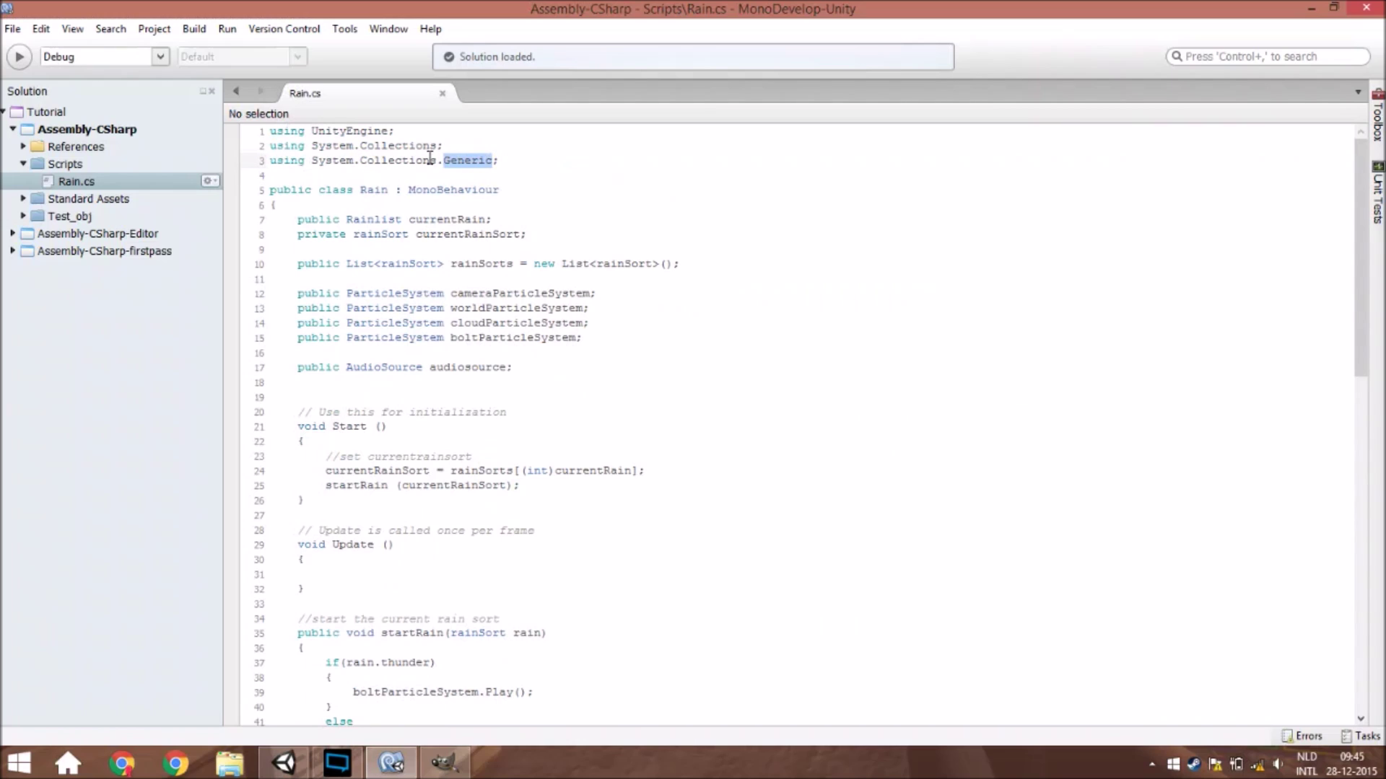
pyautogui.doubleClick(368, 262)
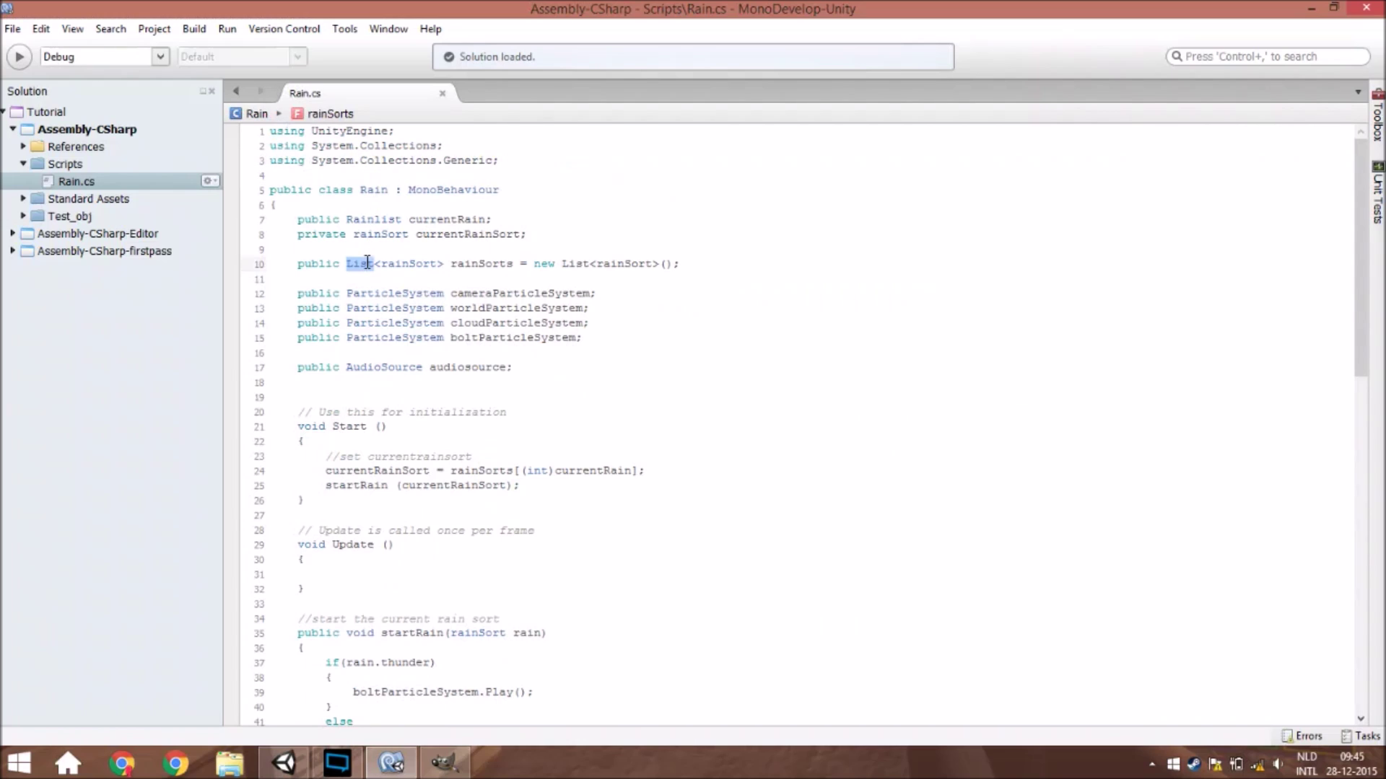
# Step: Examine the public currentRain field and its Rainlist type in the Rain class
pyautogui.doubleClick(380, 218)
pyautogui.click(303, 220)
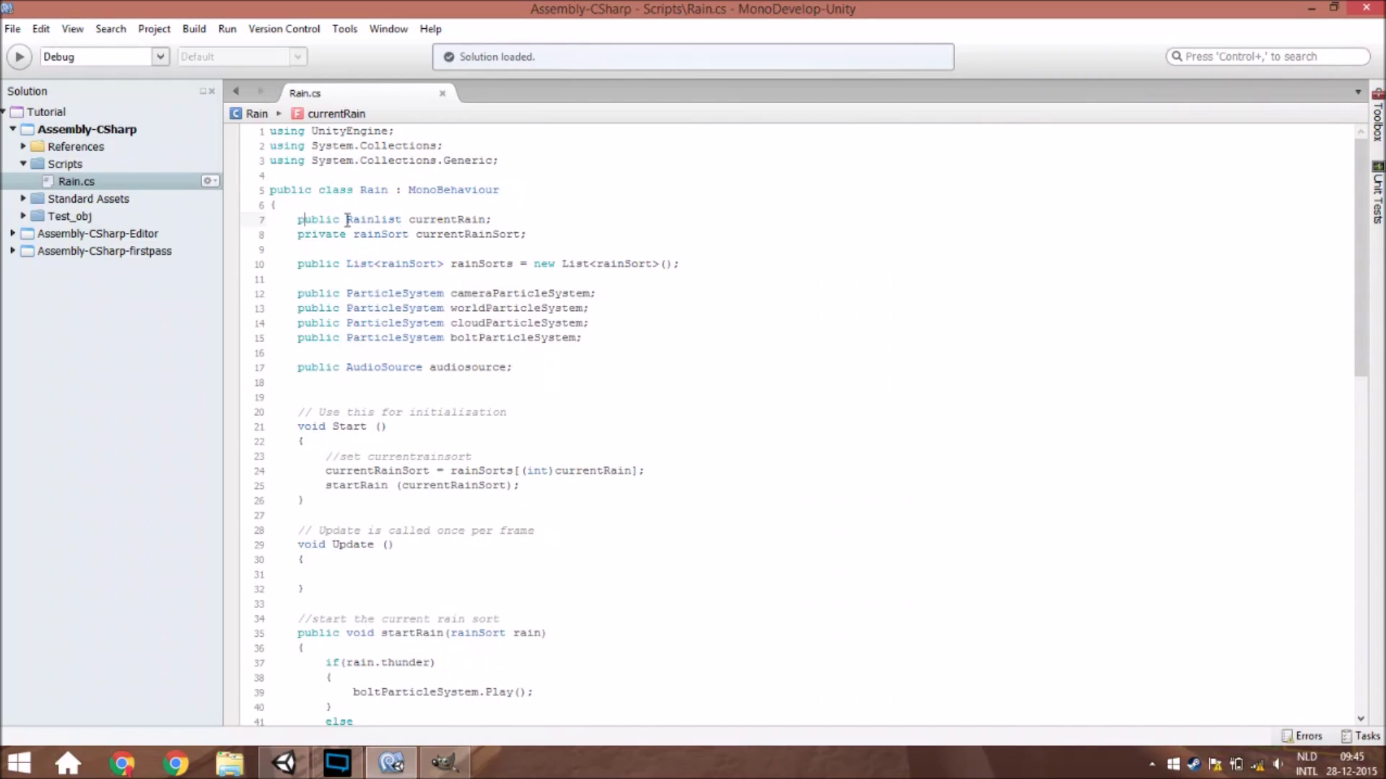
pyautogui.click(354, 219)
pyautogui.doubleClick(464, 218)
pyautogui.click(465, 219)
# Step: Examine the Rainlist enum and highlight its entries from none through thunder
pyautogui.scroll(-10, 415, 442)
pyautogui.doubleClick(352, 379)
pyautogui.click(336, 401)
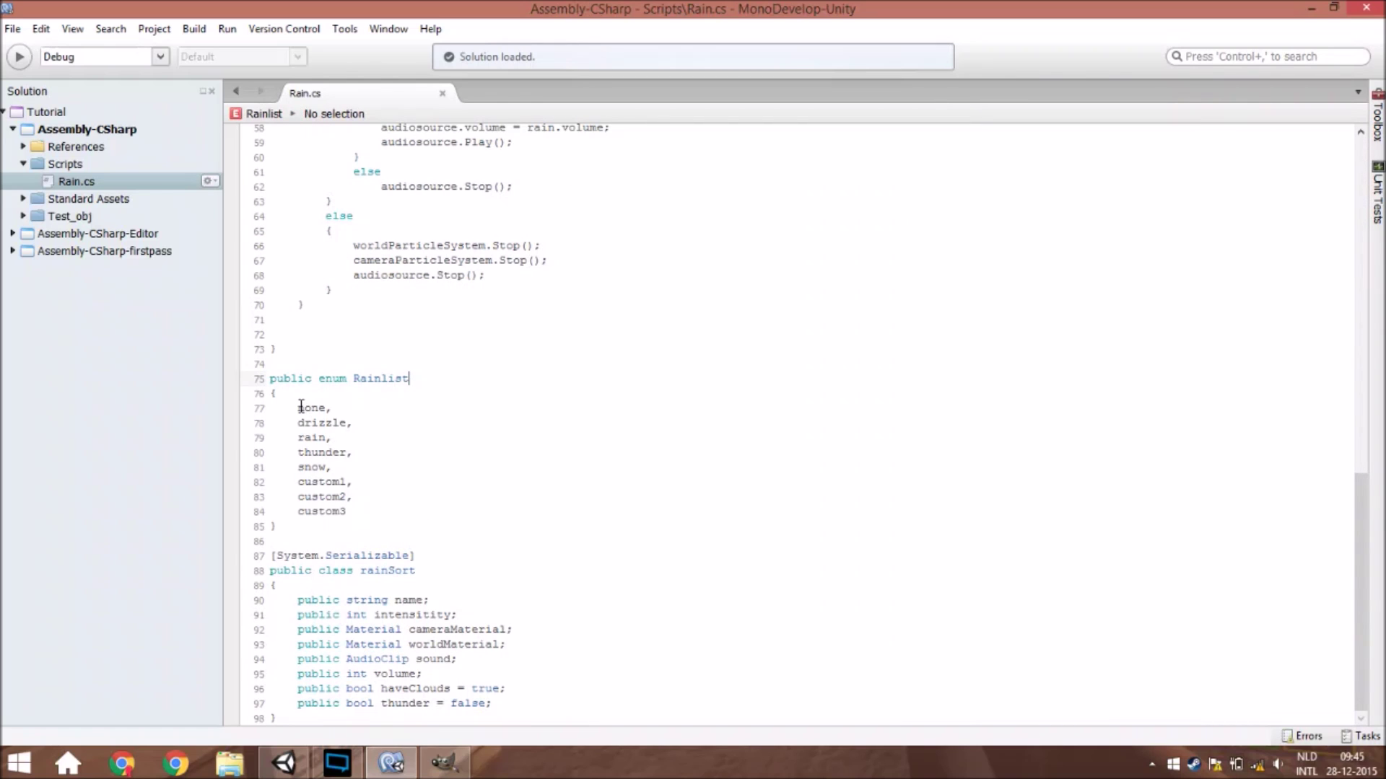
pyautogui.doubleClick(303, 408)
pyautogui.click(305, 421)
pyautogui.doubleClick(309, 408)
pyautogui.moveTo(303, 423); pyautogui.dragTo(410, 433)
pyautogui.click(303, 453)
# Step: Switch to Unity and view the Current Rain options of the Rain script on FirstPersonCharacter
pyautogui.click(284, 763)
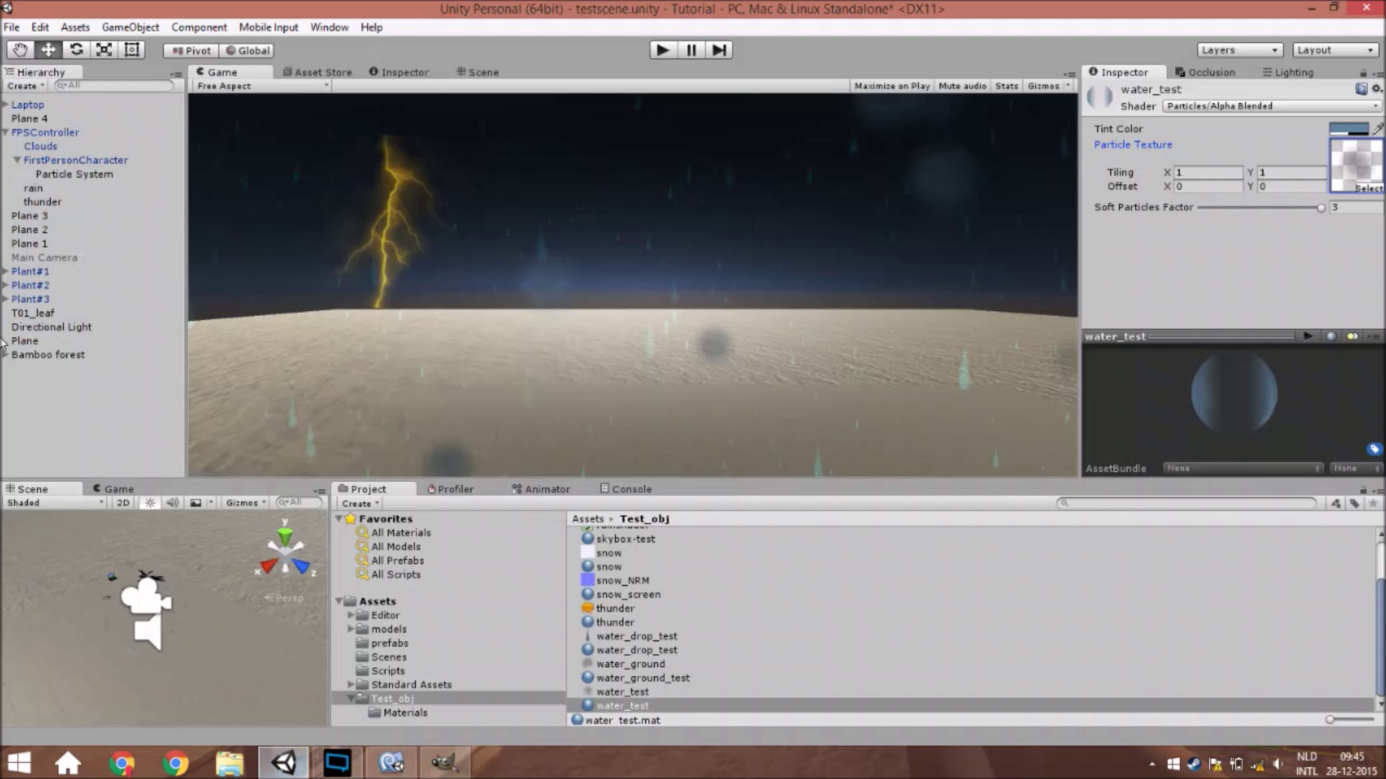
pyautogui.click(75, 160)
pyautogui.scroll(-10, 1316, 304)
pyautogui.click(1263, 151)
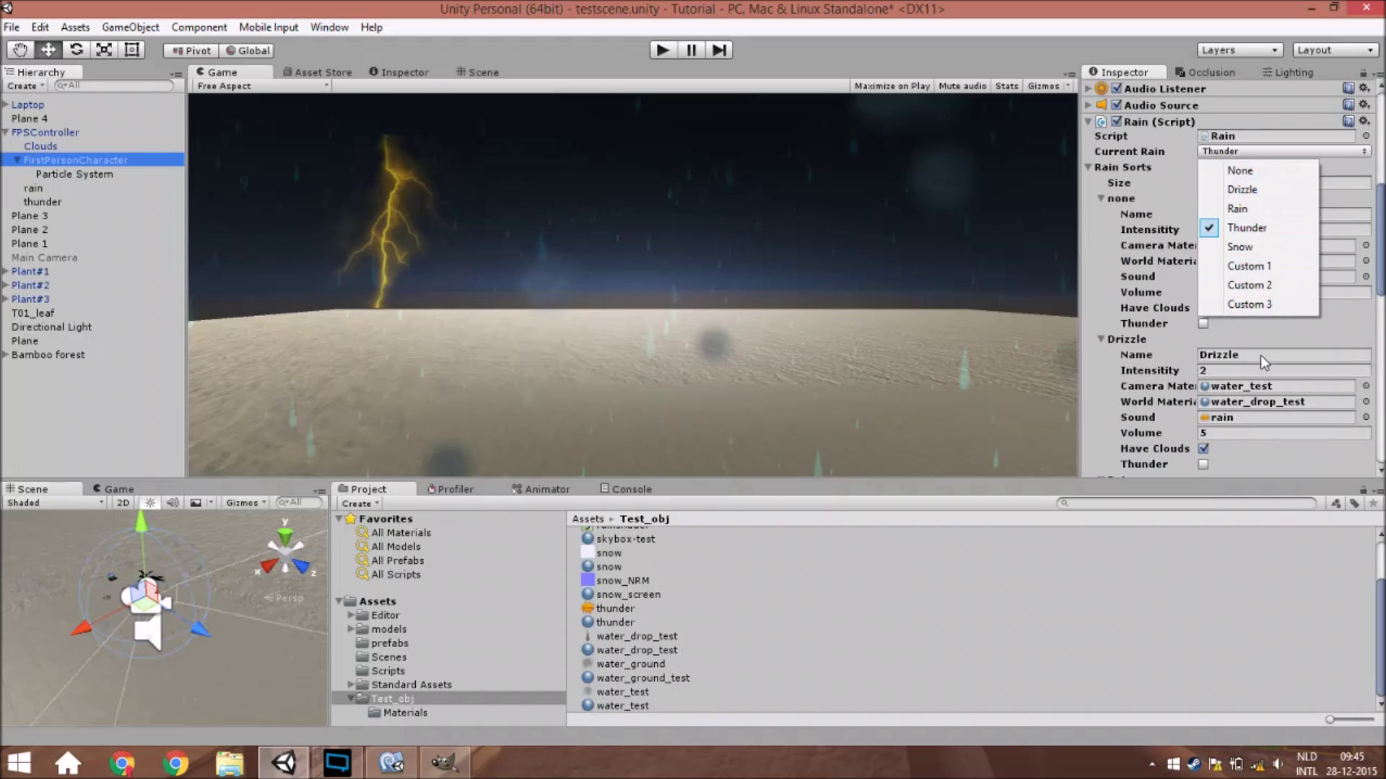
# Step: Return to Rain.cs in MonoDevelop and examine the private currentRainSort field and the serializable rainSort class declaration
pyautogui.click(397, 770)
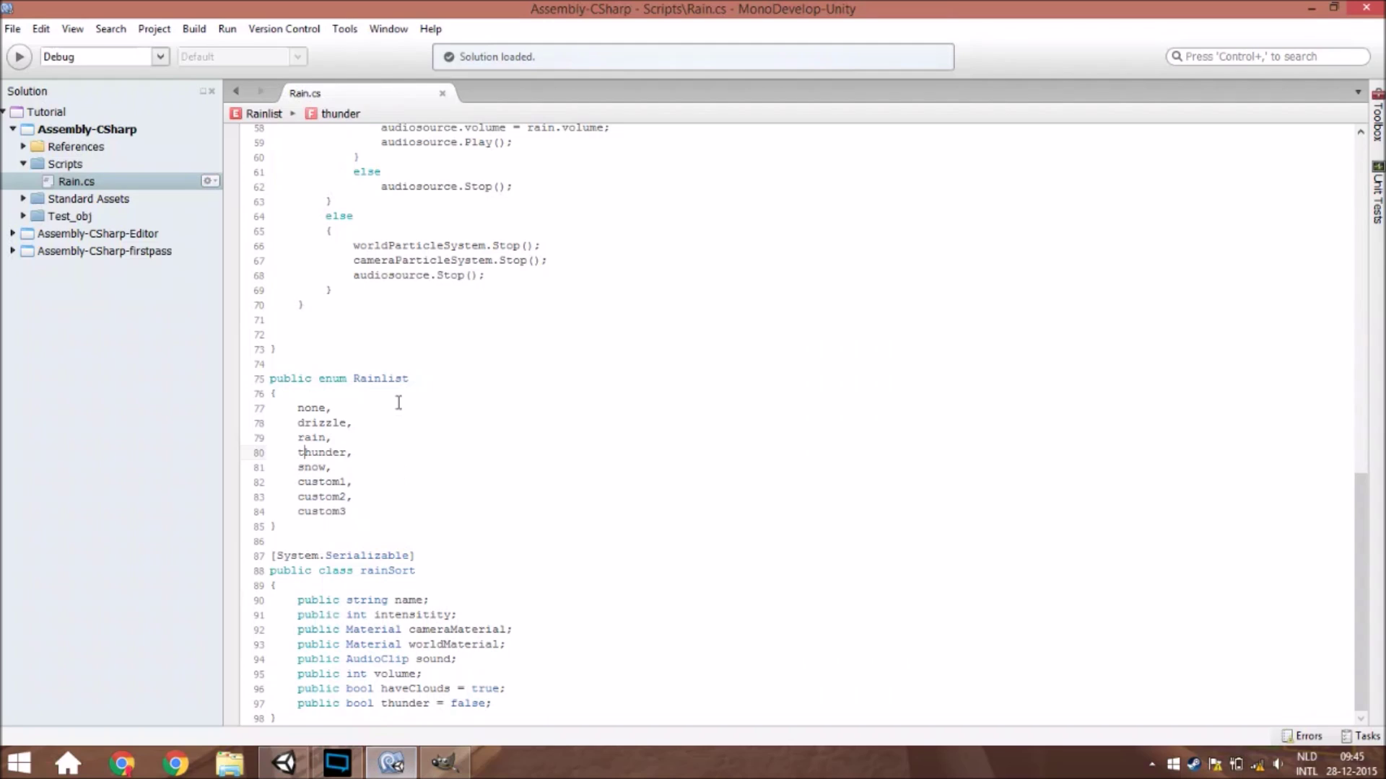
pyautogui.click(364, 251)
pyautogui.moveTo(298, 235); pyautogui.dragTo(527, 230)
pyautogui.scroll(-15, 344, 296)
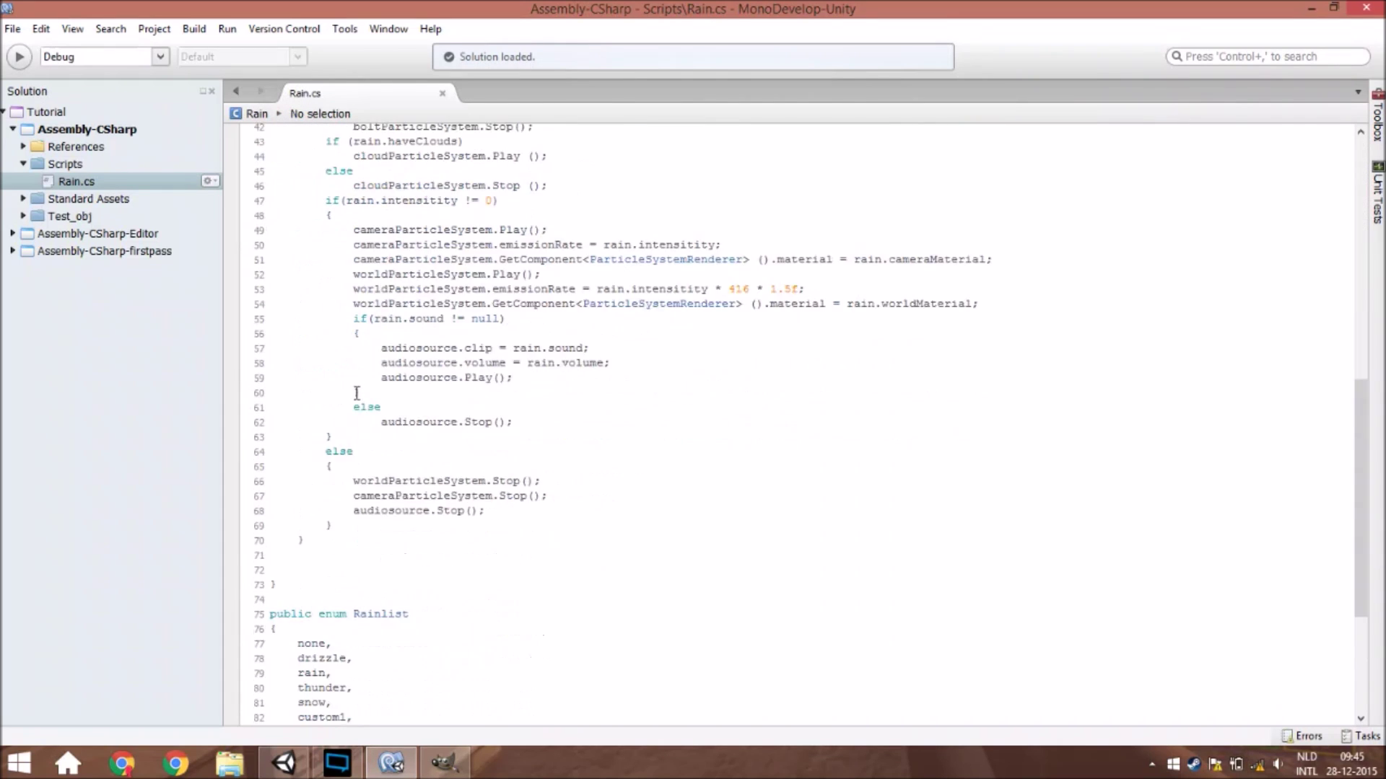
pyautogui.click(355, 575)
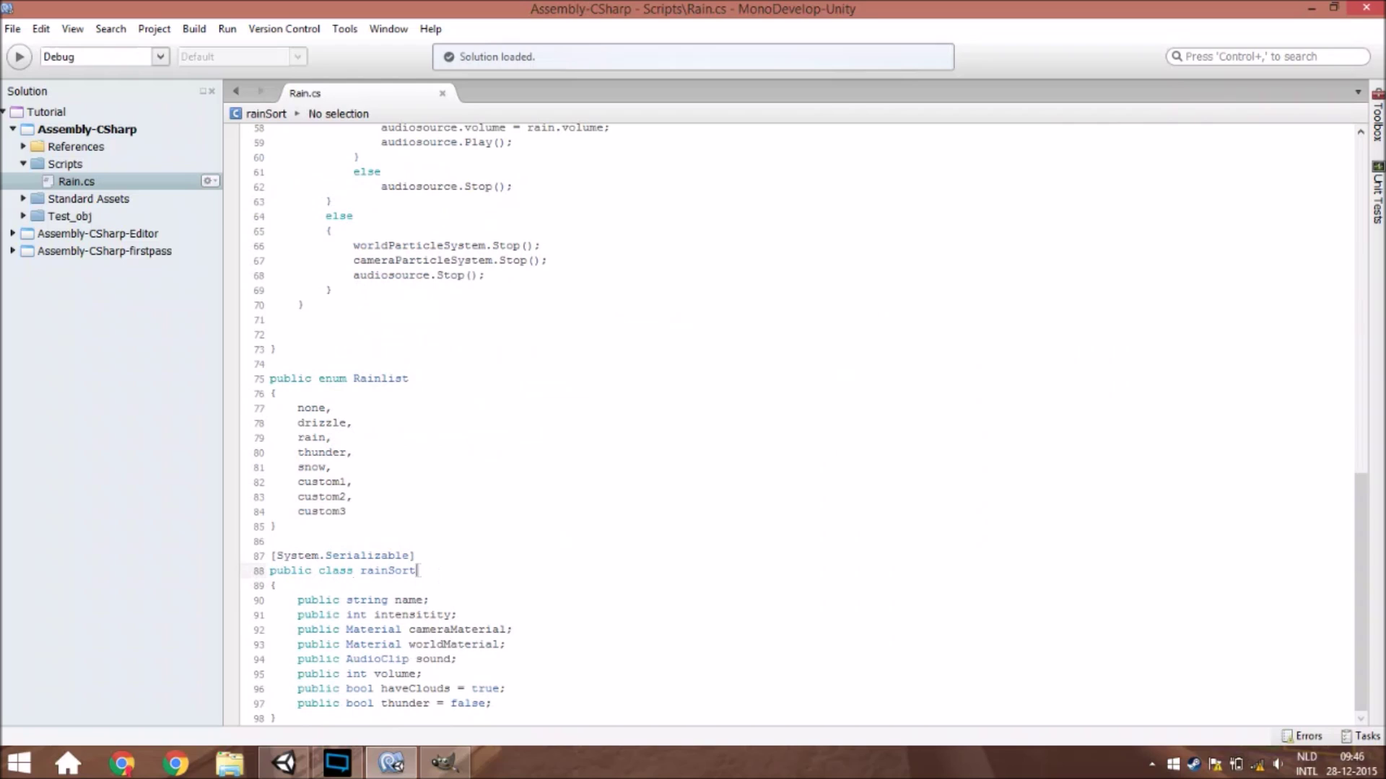
pyautogui.moveTo(418, 571); pyautogui.dragTo(300, 559)
pyautogui.click(379, 593)
# Step: Highlight the rainSort fields one by one: name, intensitity, cameraMaterial, worldMaterial, sound, volume, haveClouds and thunder
pyautogui.moveTo(366, 596); pyautogui.dragTo(431, 601)
pyautogui.click(432, 602)
pyautogui.doubleClick(416, 602)
pyautogui.doubleClick(415, 616)
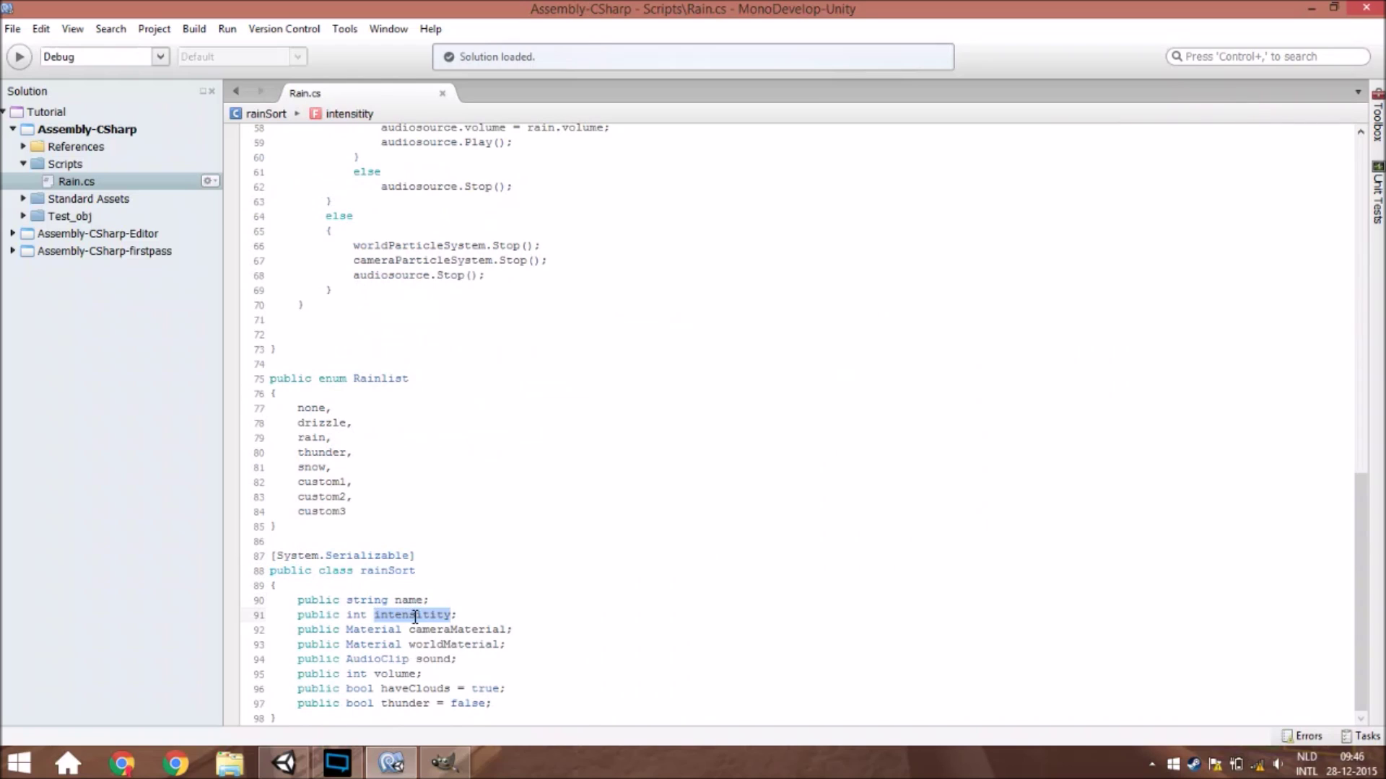
pyautogui.doubleClick(421, 630)
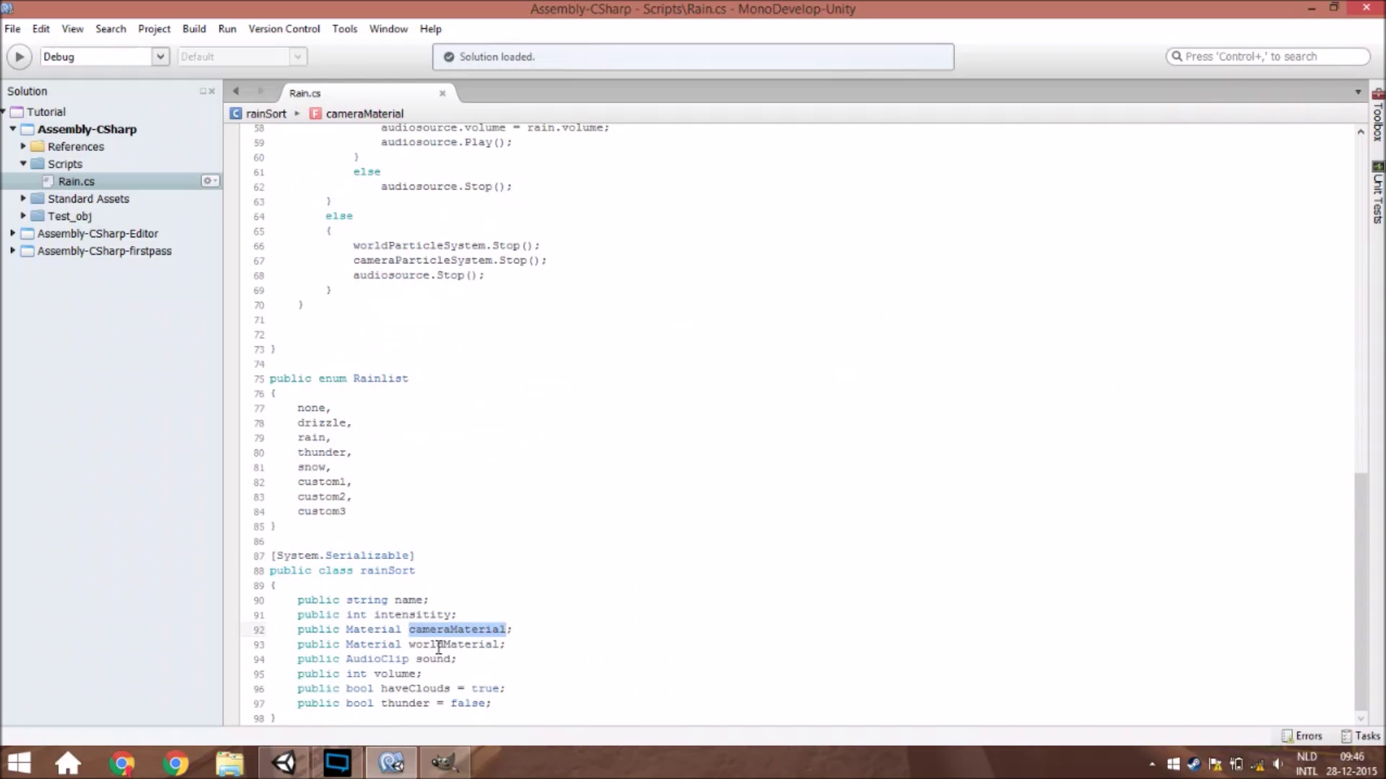
pyautogui.doubleClick(438, 645)
pyautogui.doubleClick(431, 659)
pyautogui.click(402, 674)
pyautogui.doubleClick(402, 674)
pyautogui.doubleClick(433, 690)
pyautogui.doubleClick(417, 704)
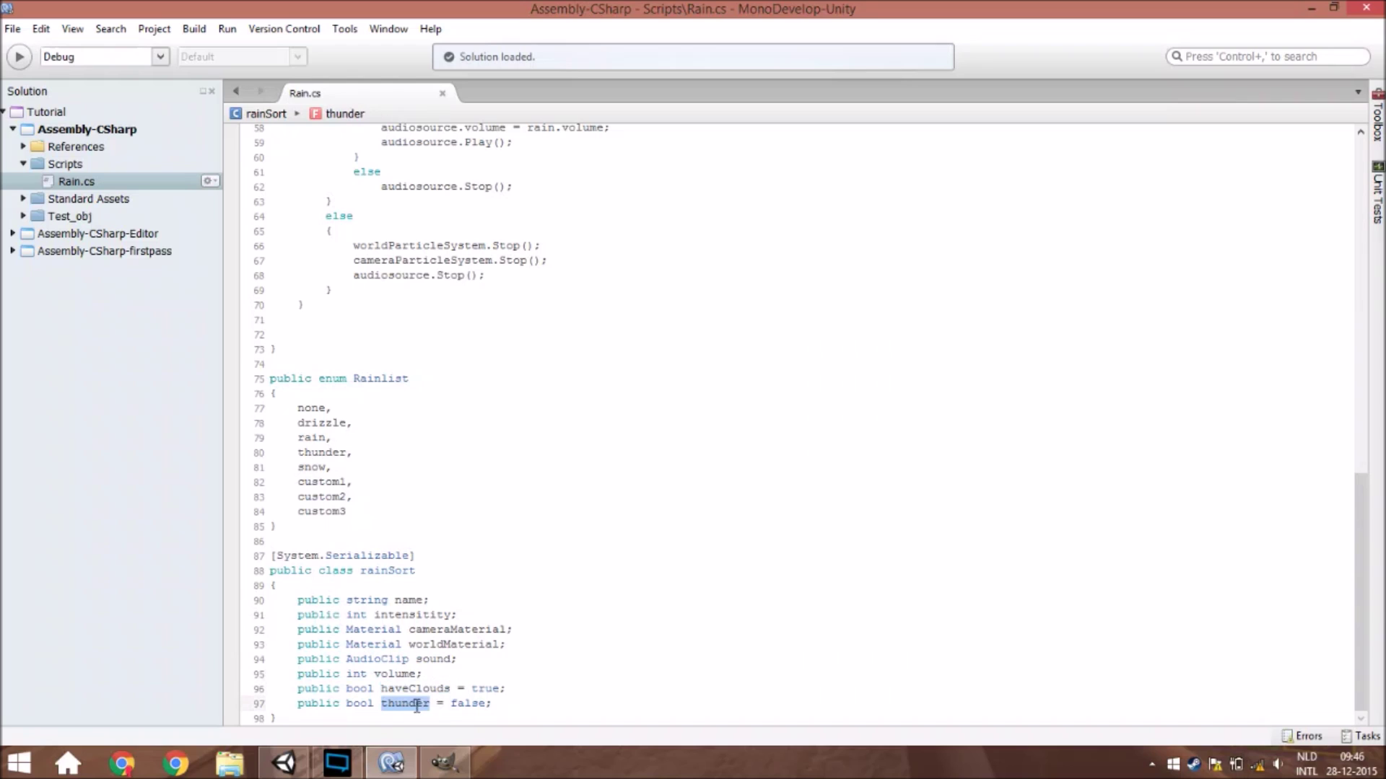
# Step: Highlight the whole block of rainSort class fields, then the name and intensitity declarations
pyautogui.moveTo(505, 700); pyautogui.dragTo(293, 599)
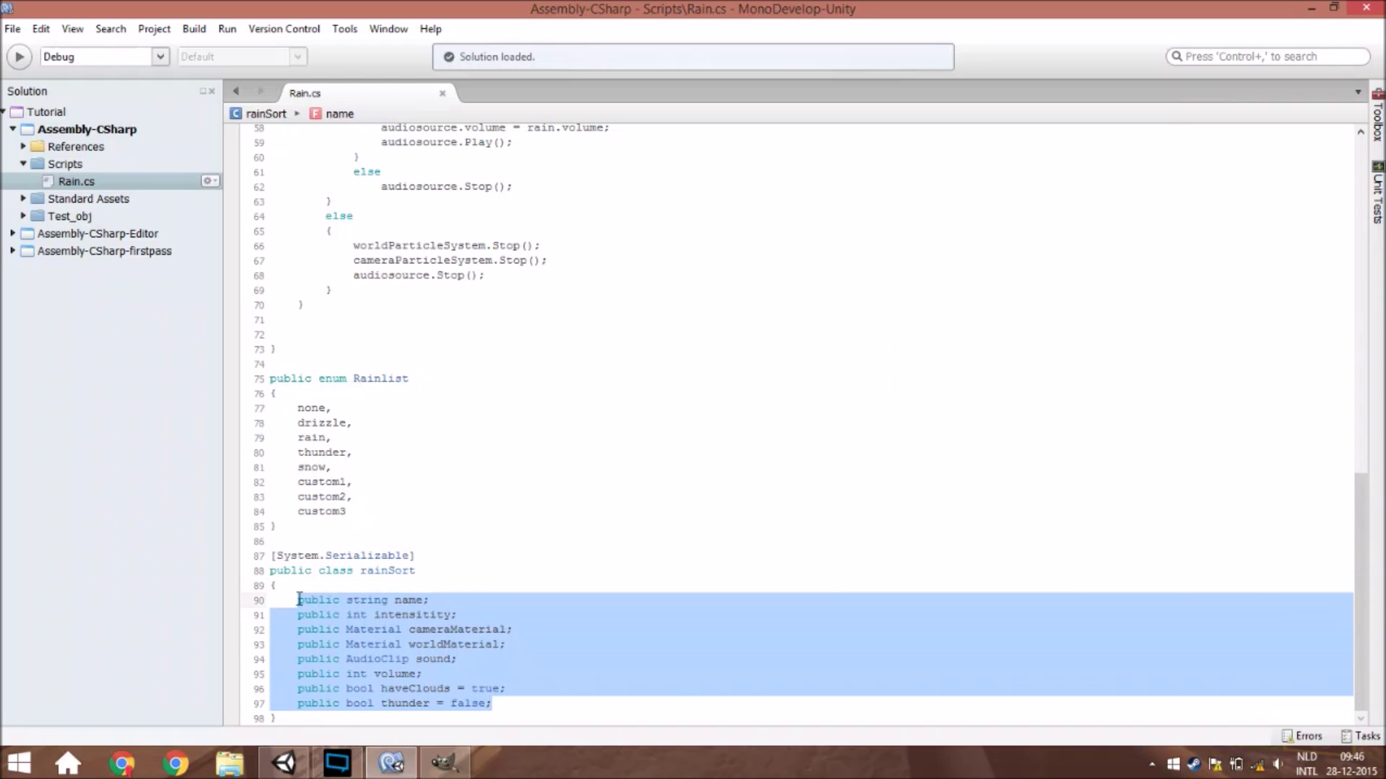
pyautogui.click(299, 600)
pyautogui.moveTo(299, 600); pyautogui.dragTo(339, 615)
pyautogui.click(409, 601)
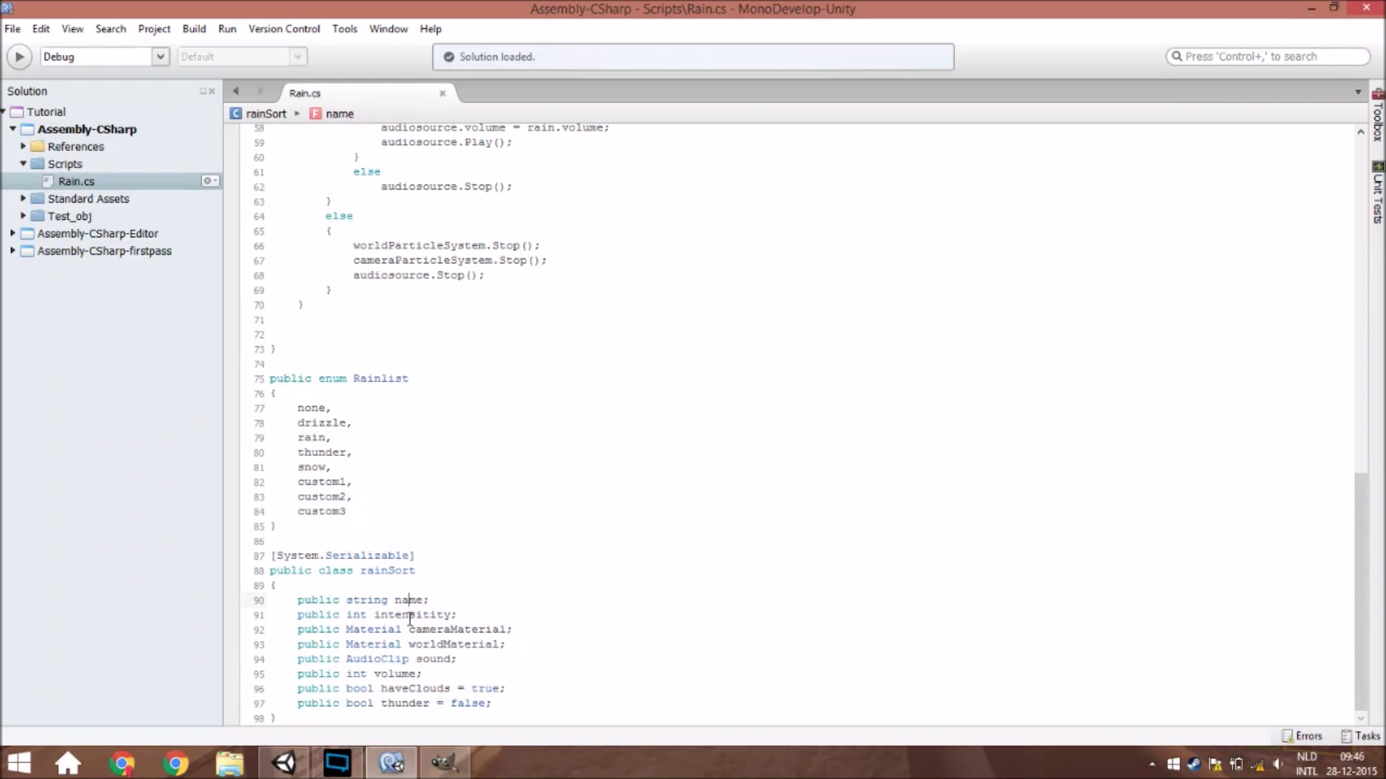
pyautogui.tripleClick(409, 614)
pyautogui.doubleClick(402, 614)
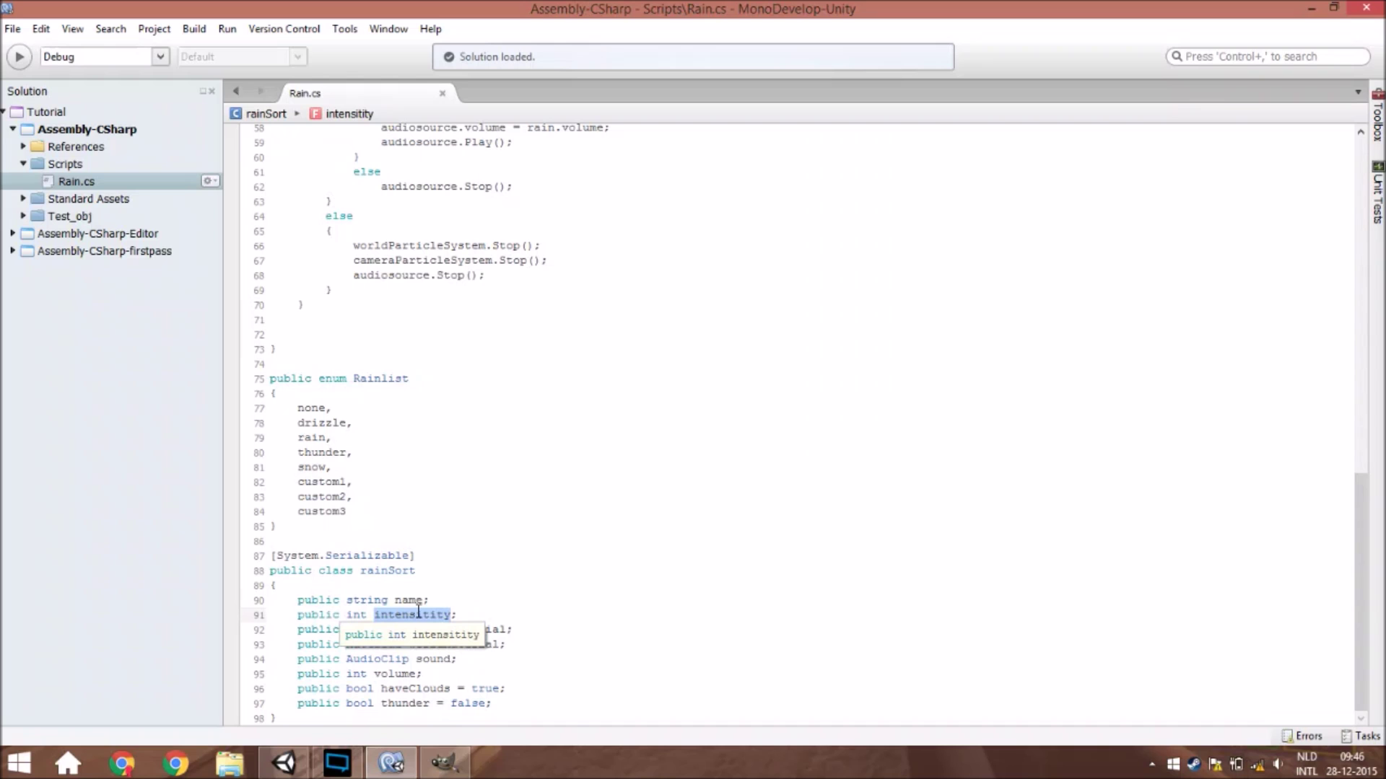
# Step: Go to the Start method and highlight currentRainSort in its assignment and in the startRain call
pyautogui.scroll(4, 418, 612)
pyautogui.scroll(-4, 418, 612)
pyautogui.scroll(12, 403, 628)
pyautogui.scroll(4, 365, 355)
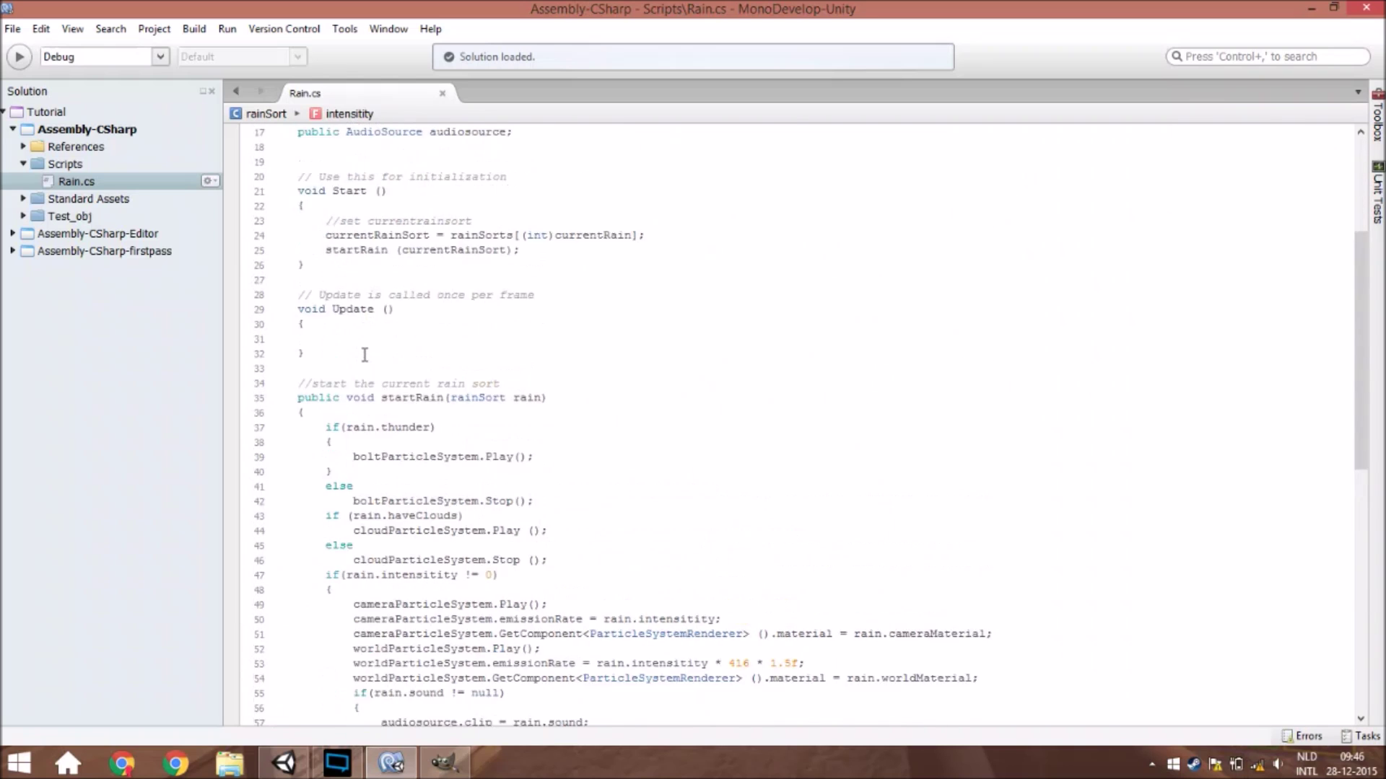
pyautogui.click(361, 390)
pyautogui.moveTo(322, 370); pyautogui.dragTo(472, 372)
pyautogui.click(340, 365)
pyautogui.doubleClick(410, 376)
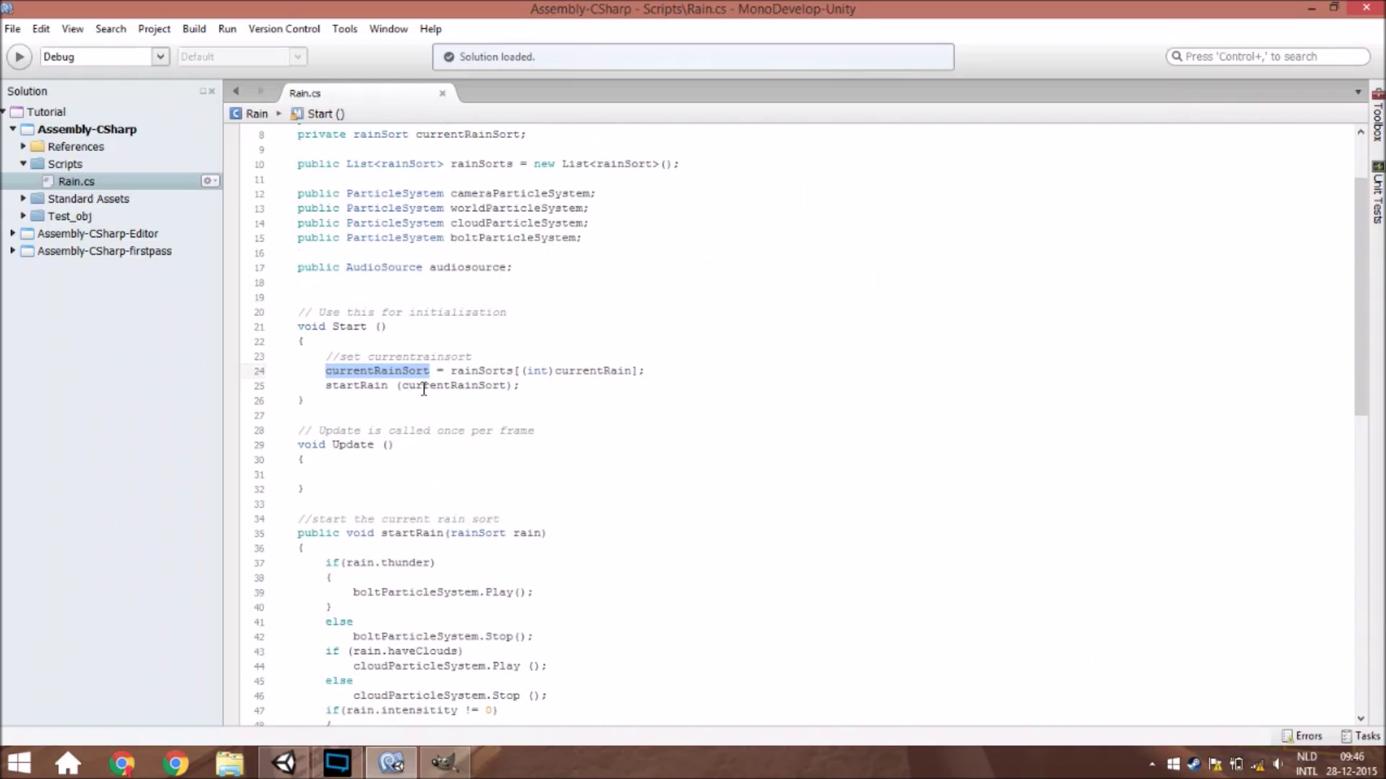
pyautogui.doubleClick(437, 384)
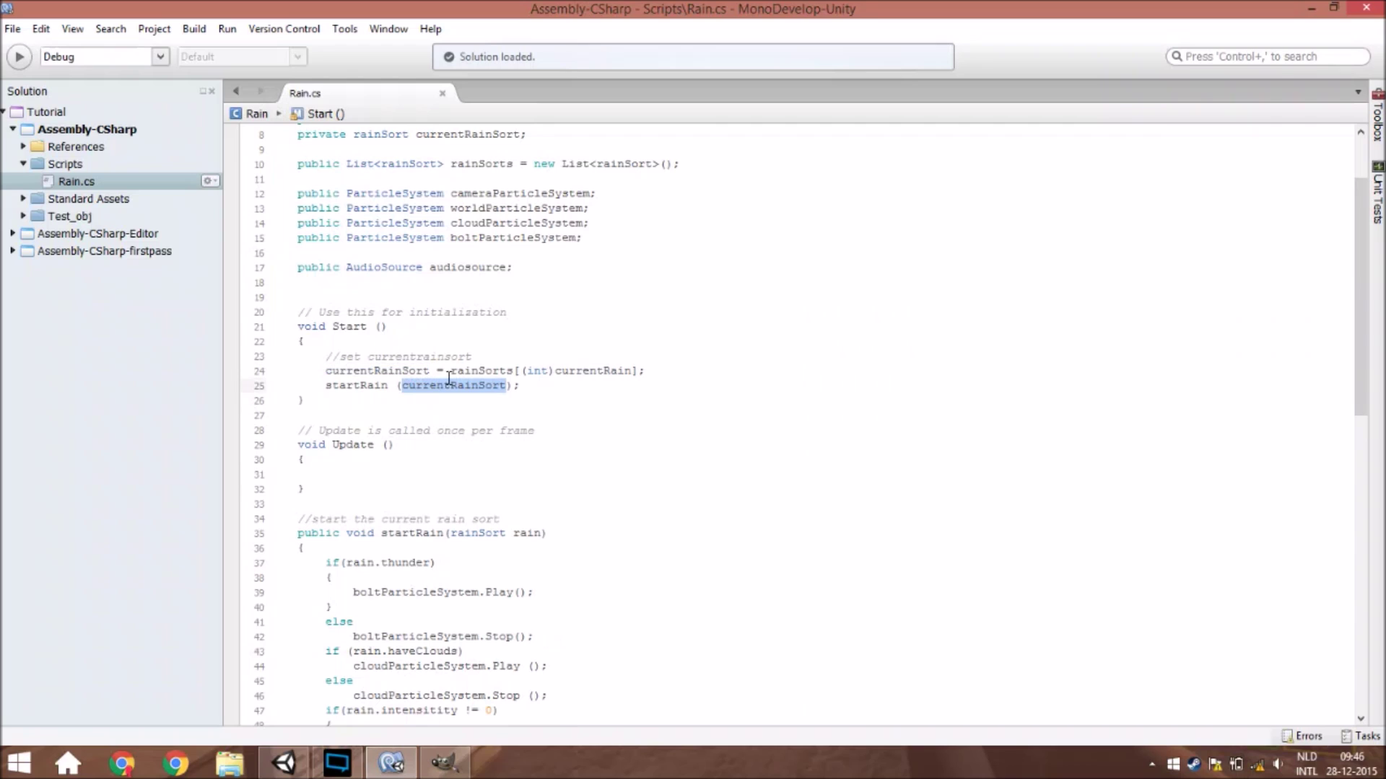
# Step: Highlight the rainSorts list and its currentRain index in the currentRainSort assignment
pyautogui.scroll(2, 462, 407)
pyautogui.doubleClick(489, 438)
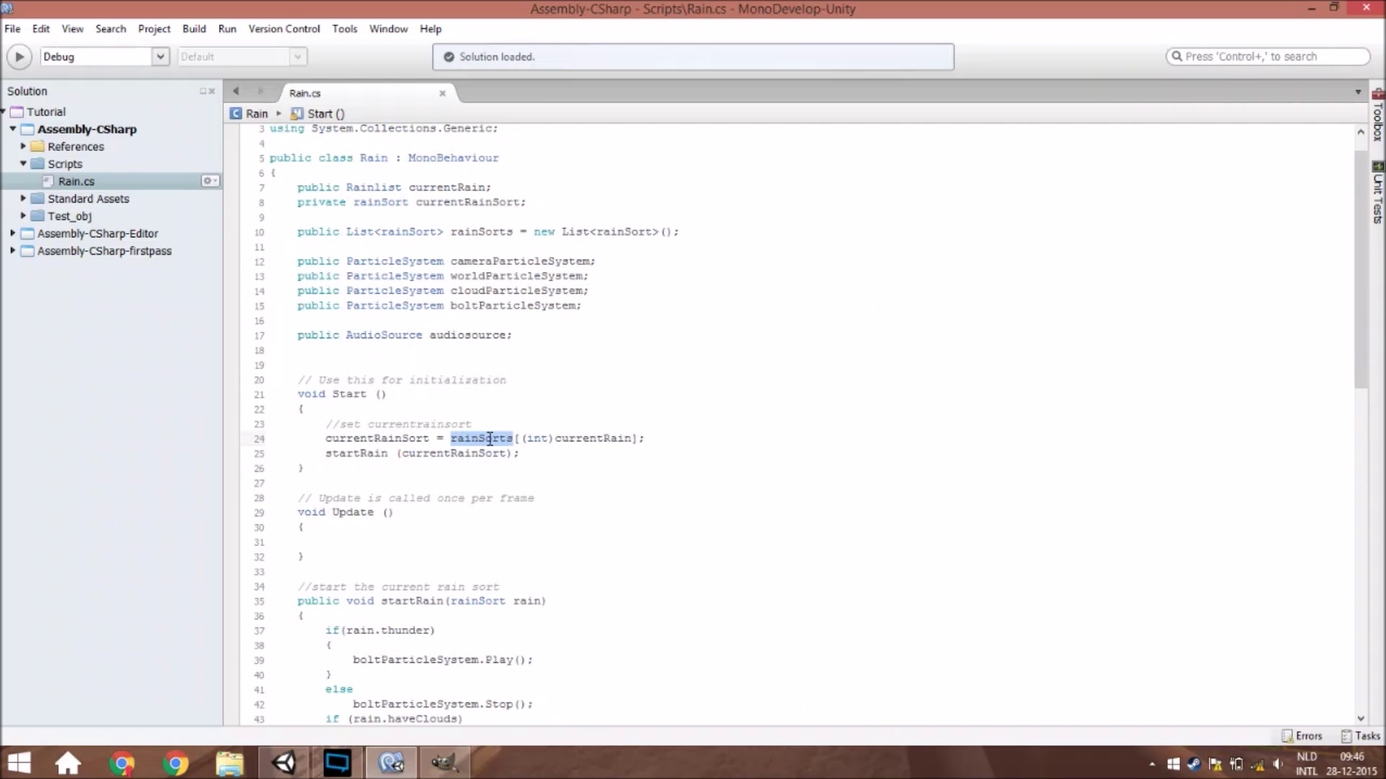
pyautogui.click(519, 439)
pyautogui.doubleClick(590, 437)
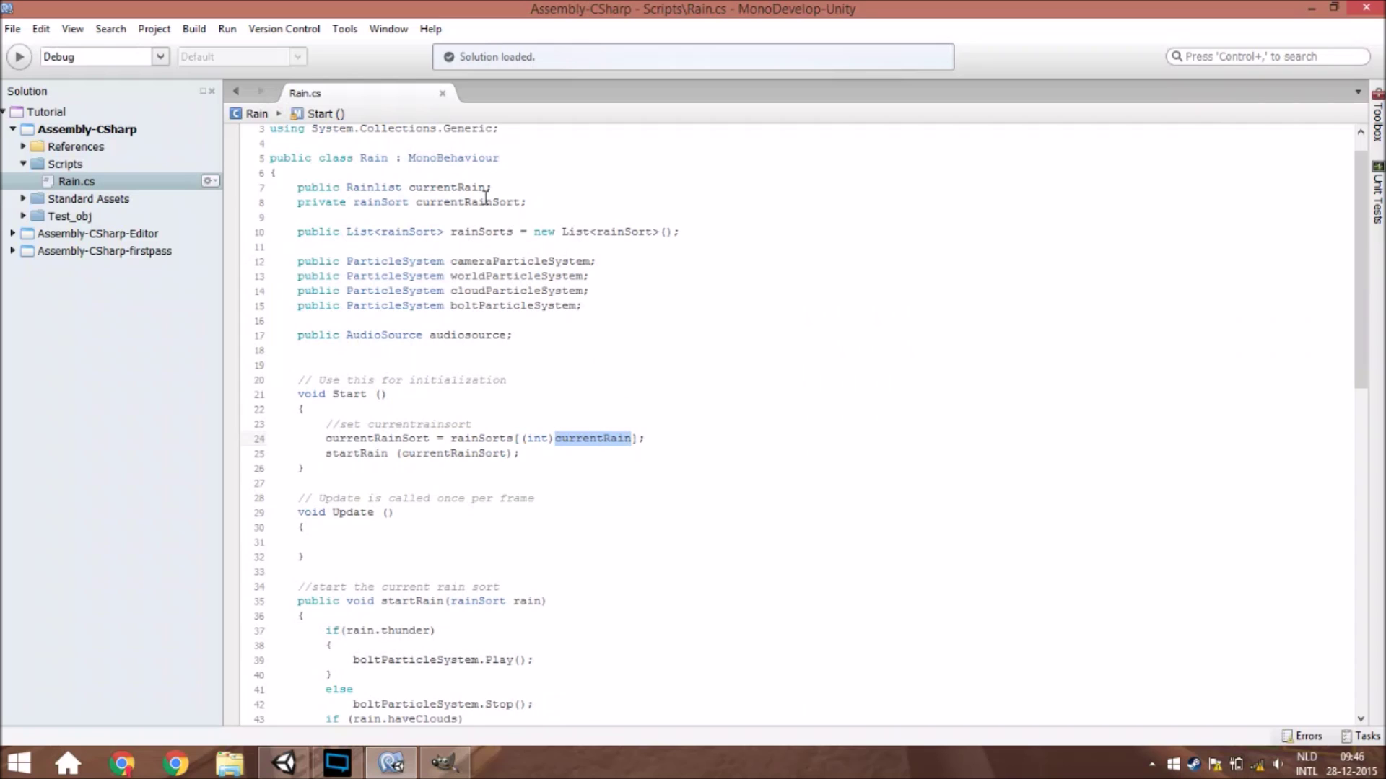
# Step: Switch to Unity and view the available Current Rain options of the Rain script
pyautogui.click(283, 763)
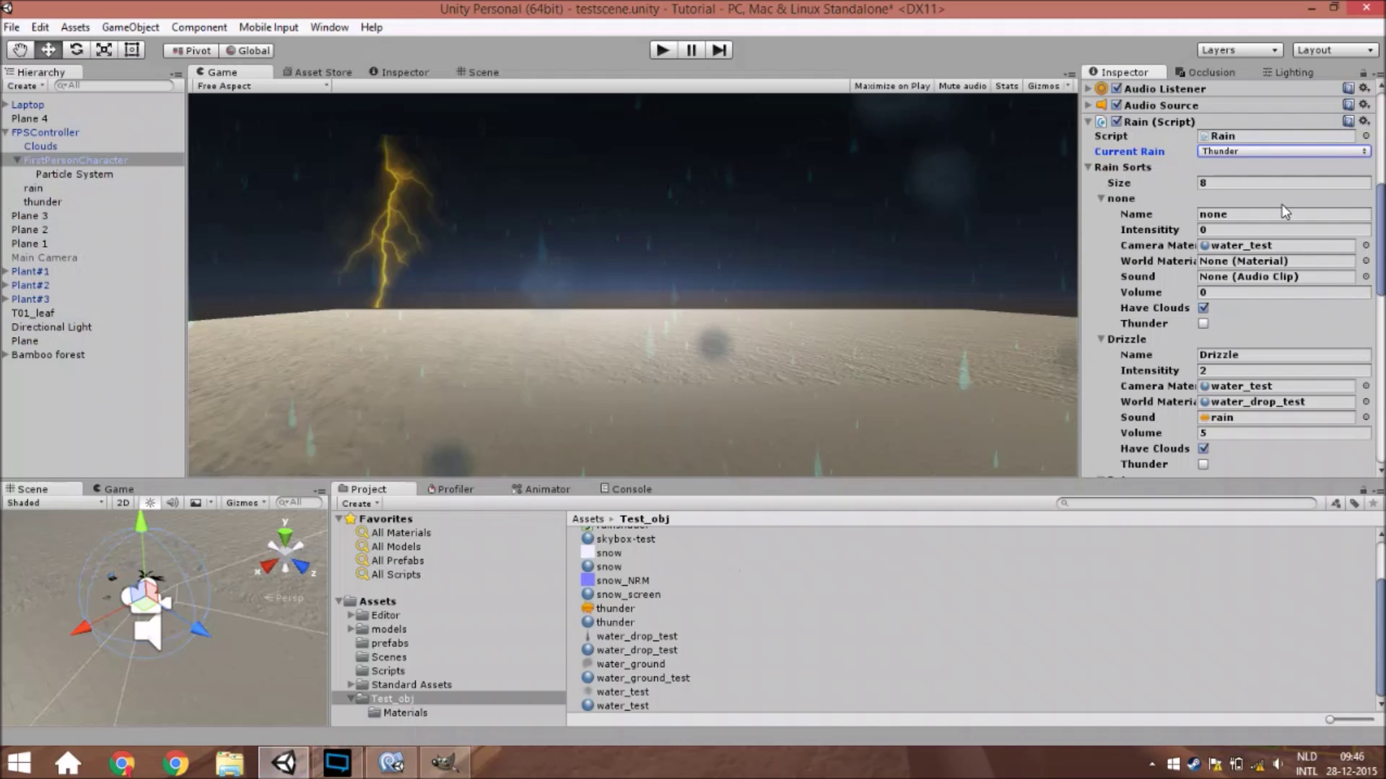
pyautogui.click(1236, 151)
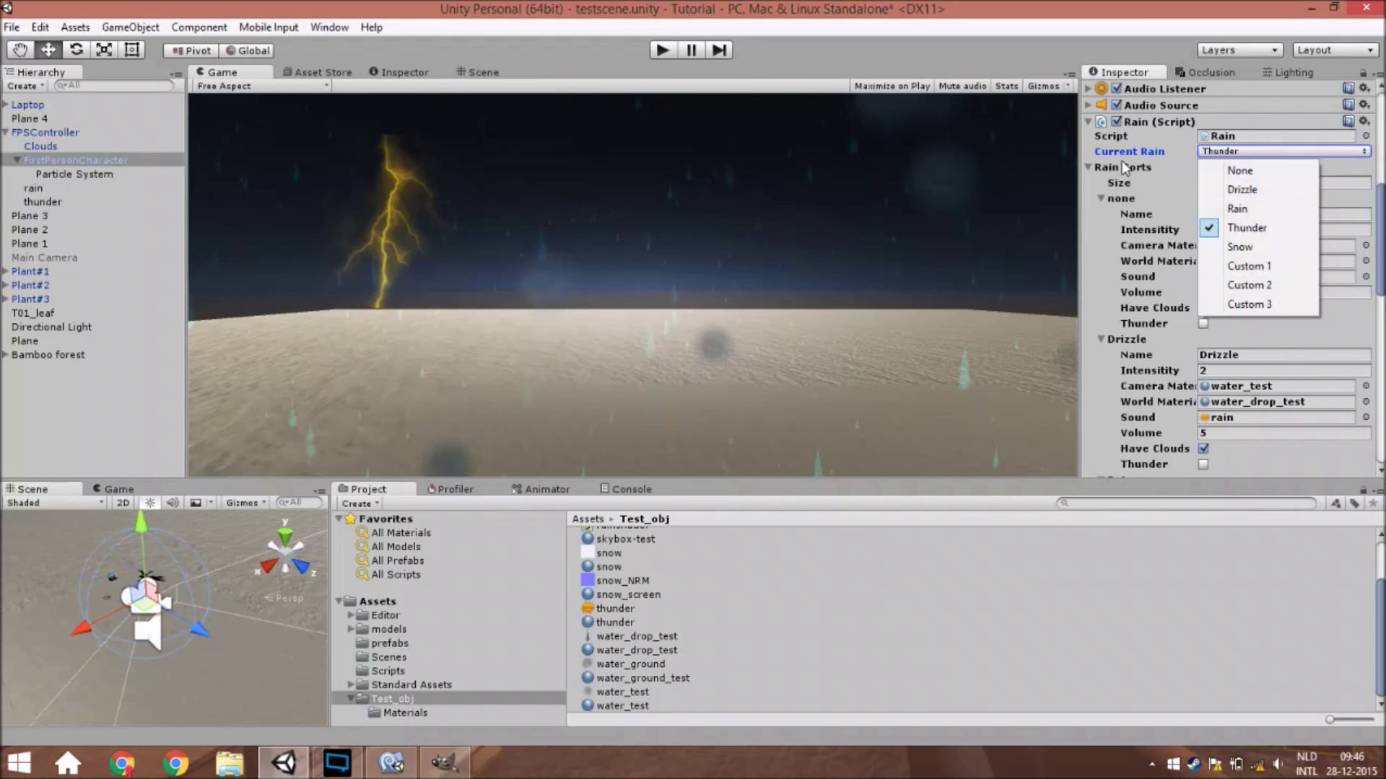
pyautogui.click(439, 769)
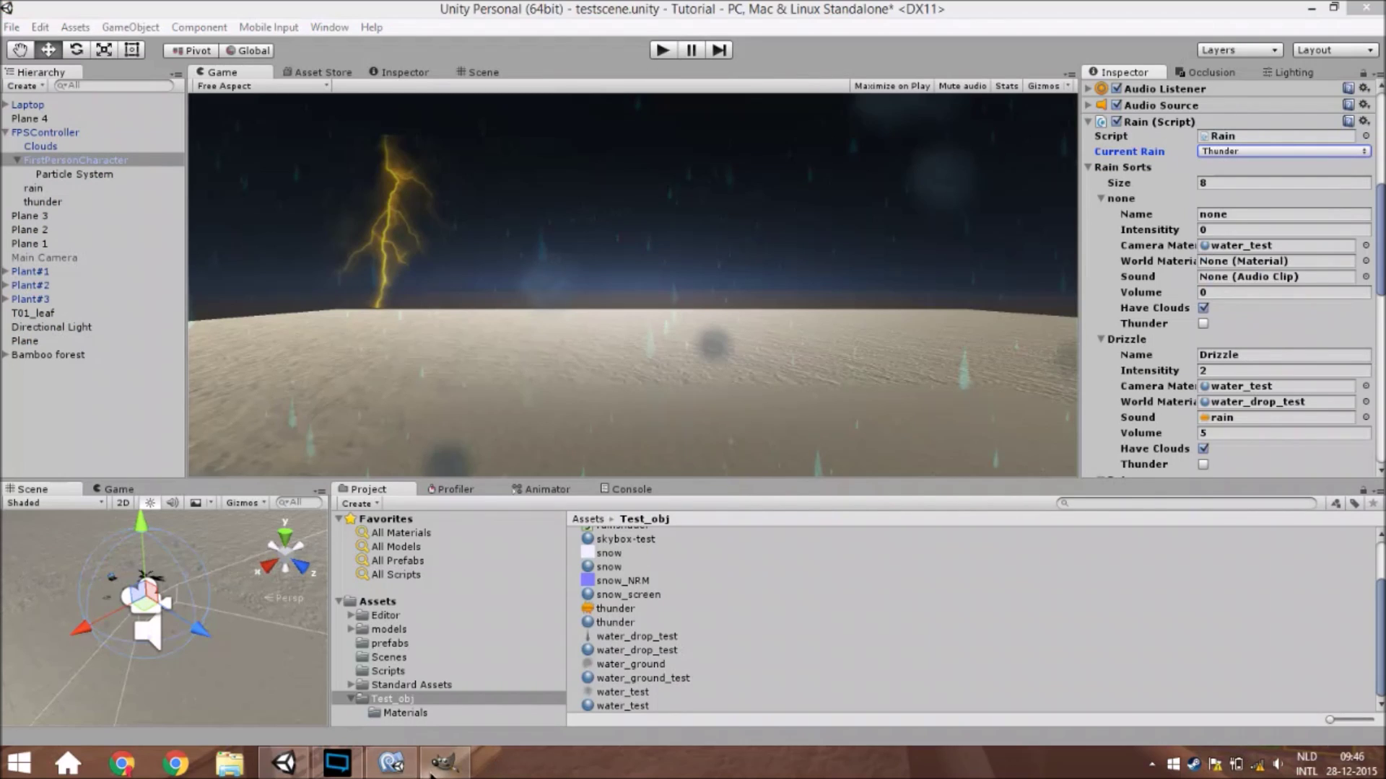
# Step: Return to Rain.cs in MonoDevelop and highlight the Start method header and the startRain method declaration
pyautogui.click(400, 765)
pyautogui.moveTo(303, 380); pyautogui.dragTo(495, 399)
pyautogui.click(495, 399)
pyautogui.scroll(-5, 448, 433)
pyautogui.click(380, 383)
pyautogui.moveTo(369, 391); pyautogui.dragTo(364, 429)
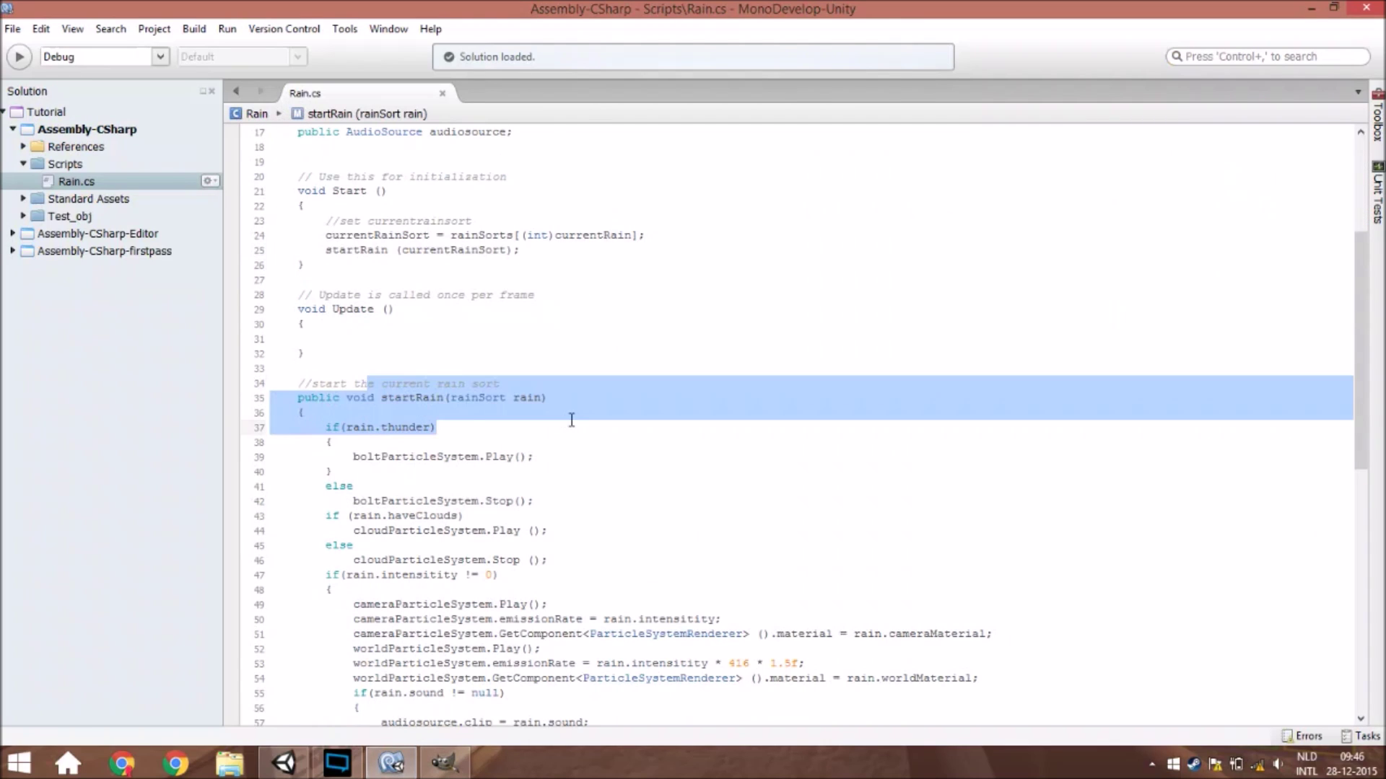
pyautogui.click(366, 415)
# Step: Highlight the rain.thunder condition in startRain and its boltParticleSystem Play and Stop calls
pyautogui.scroll(-3, 366, 415)
pyautogui.moveTo(368, 283); pyautogui.dragTo(419, 290)
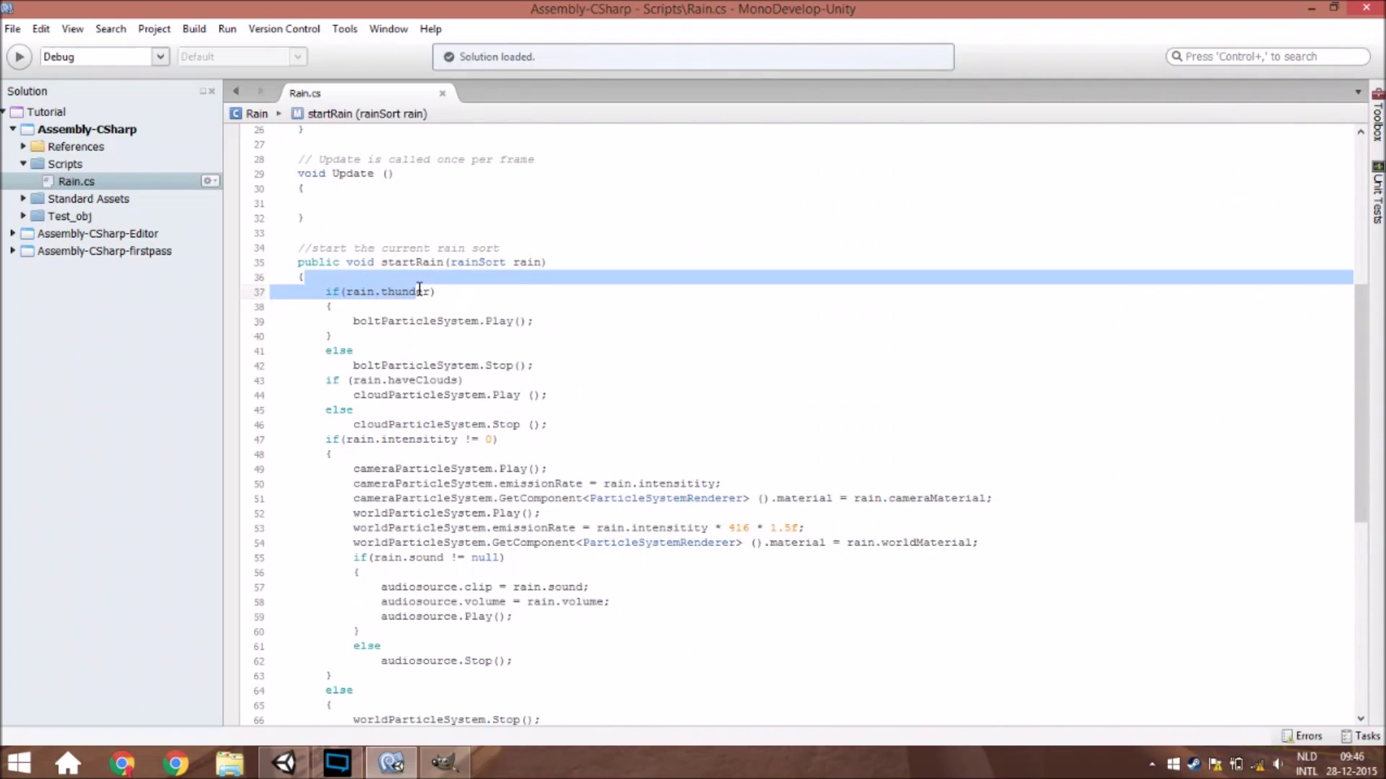
pyautogui.click(348, 320)
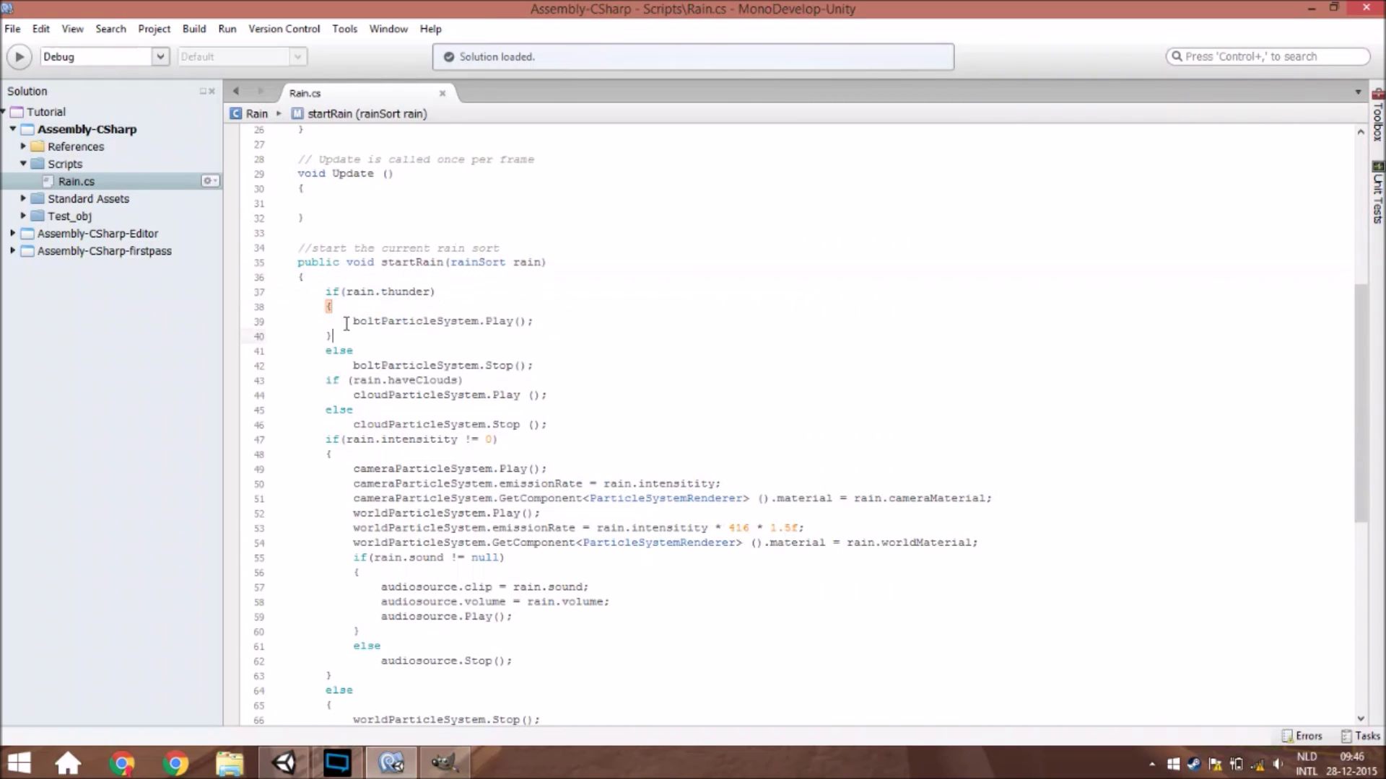
pyautogui.moveTo(374, 321); pyautogui.dragTo(565, 332)
pyautogui.click(565, 333)
pyautogui.moveTo(395, 368); pyautogui.dragTo(615, 371)
pyautogui.click(615, 371)
# Step: Highlight the ParticleSystem fields as a block and one by one, from cameraParticleSystem through boltParticleSystem
pyautogui.scroll(6, 606, 354)
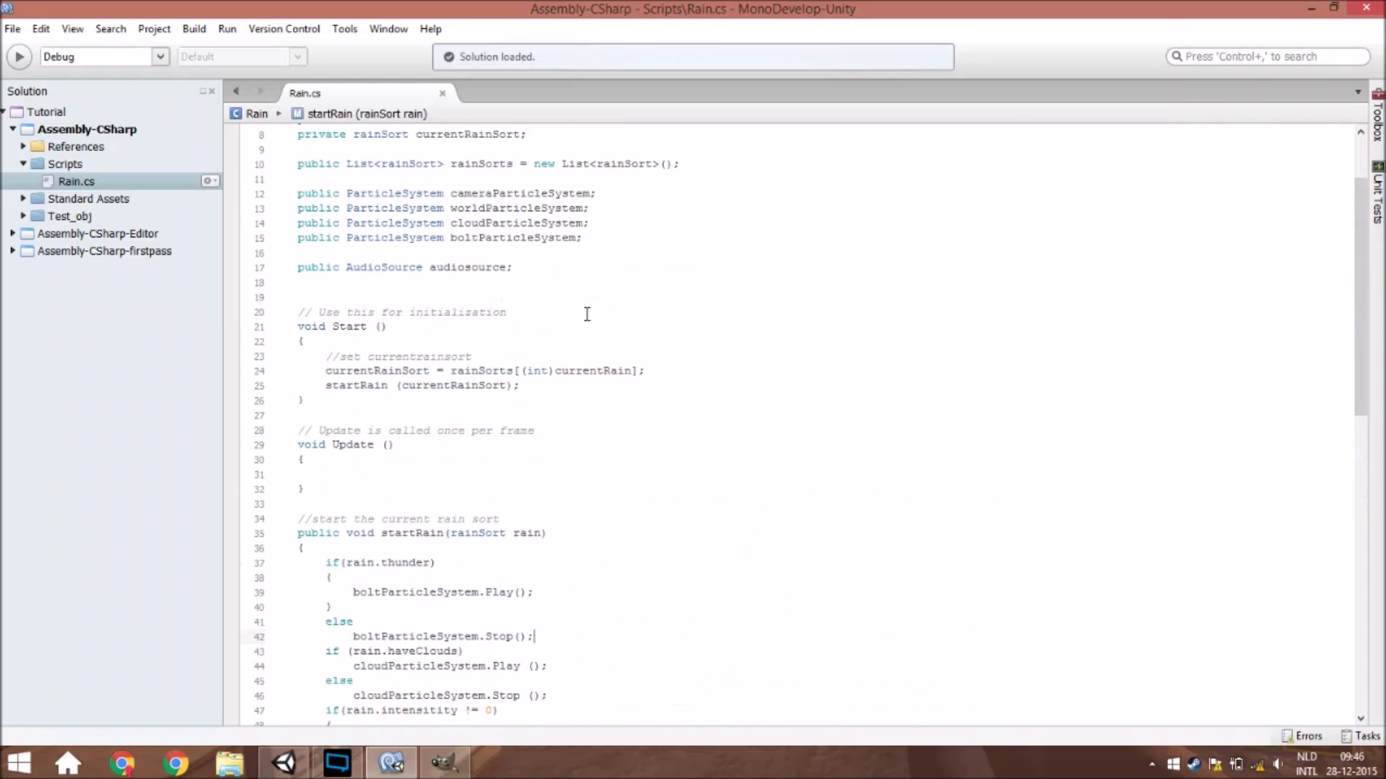
pyautogui.moveTo(446, 186)
pyautogui.mouseDown()
pyautogui.moveTo(571, 216)
pyautogui.moveTo(445, 193)
pyautogui.mouseUp()
pyautogui.click(575, 210)
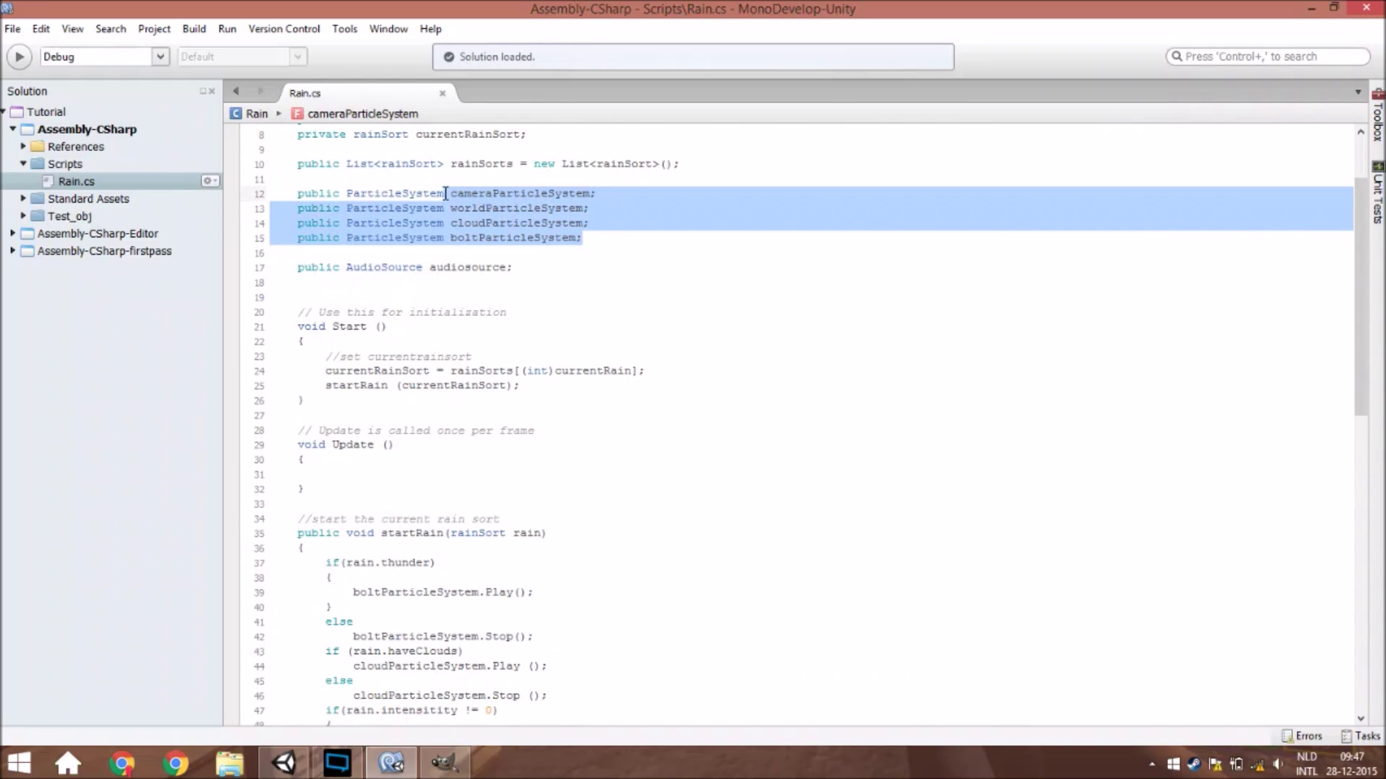
pyautogui.click(423, 194)
pyautogui.doubleClick(483, 193)
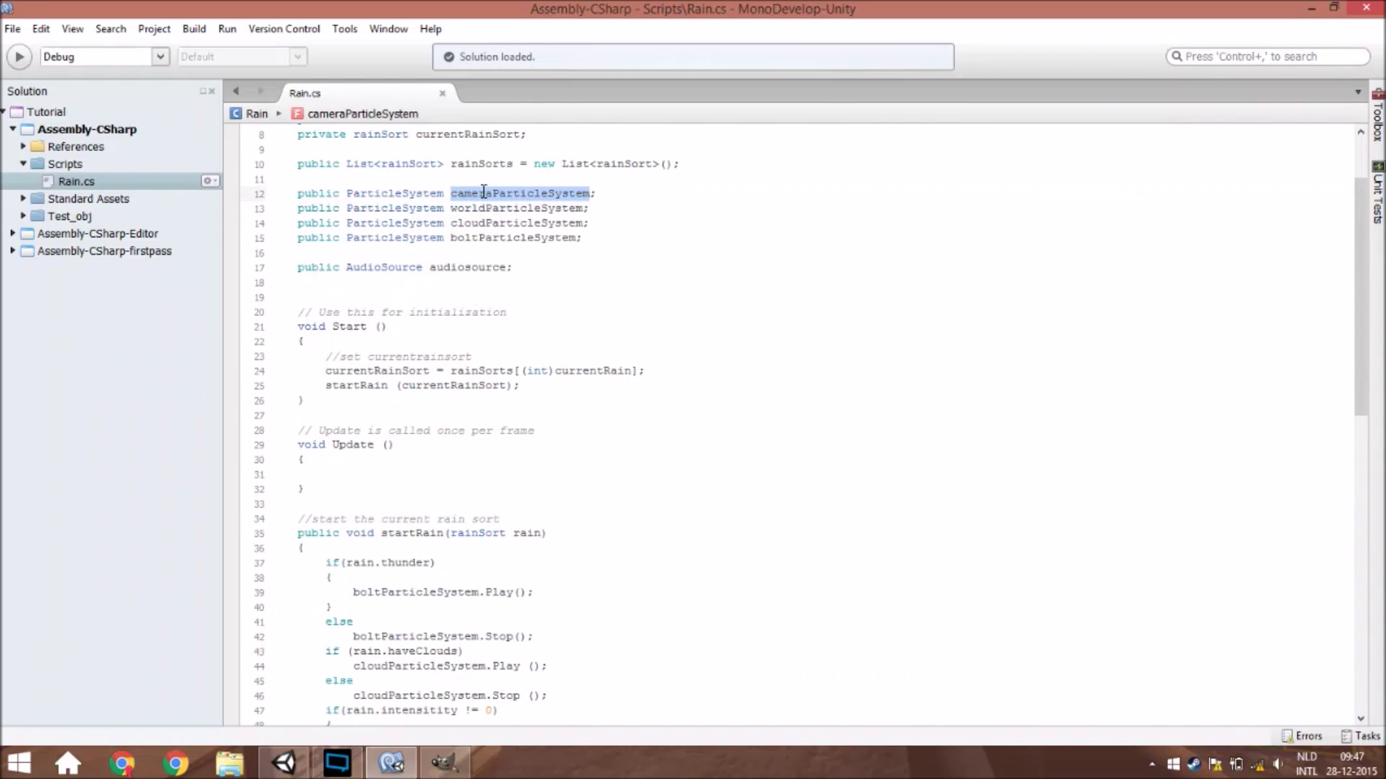
pyautogui.doubleClick(485, 208)
pyautogui.click(505, 224)
pyautogui.doubleClick(502, 239)
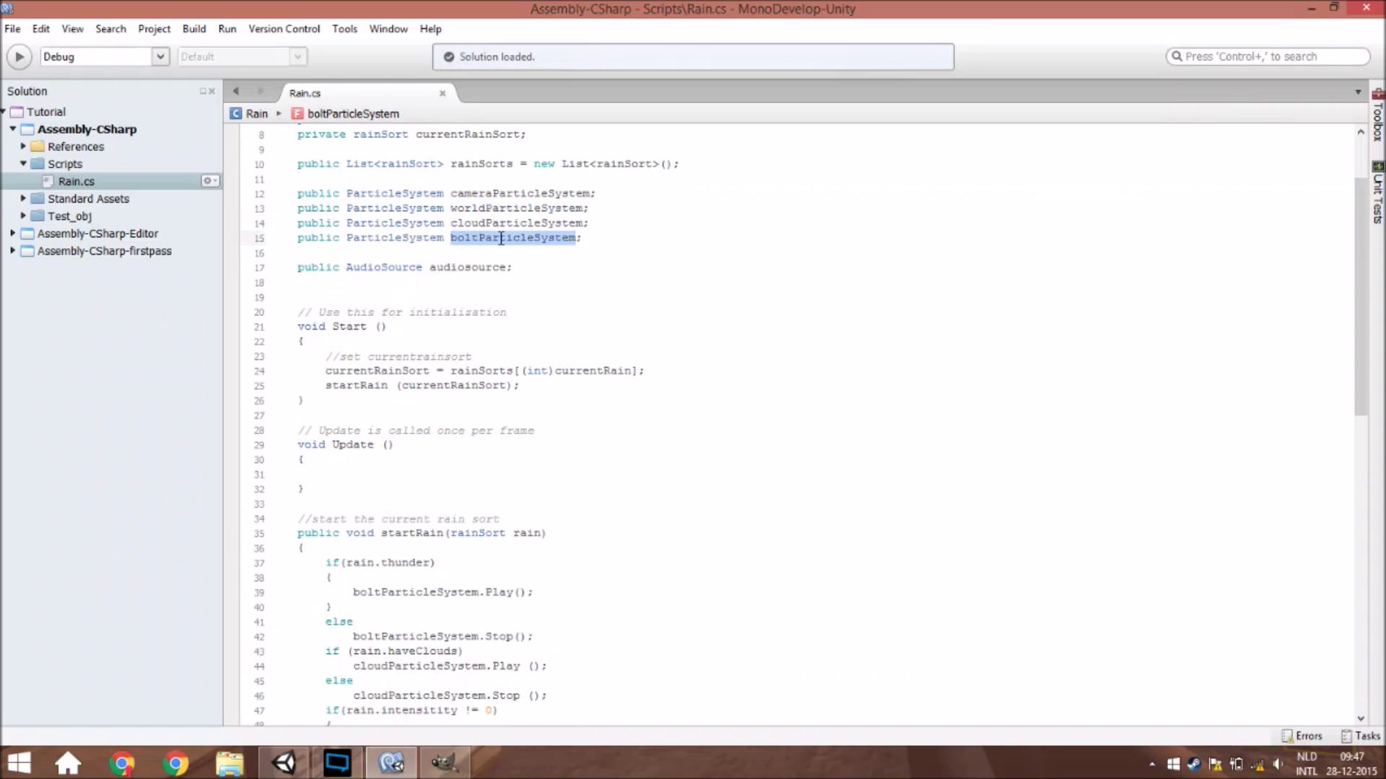
pyautogui.tripleClick(501, 239)
# Step: Highlight the rain.haveClouds condition in startRain and its cloudParticleSystem Play and Stop calls
pyautogui.scroll(-3, 476, 312)
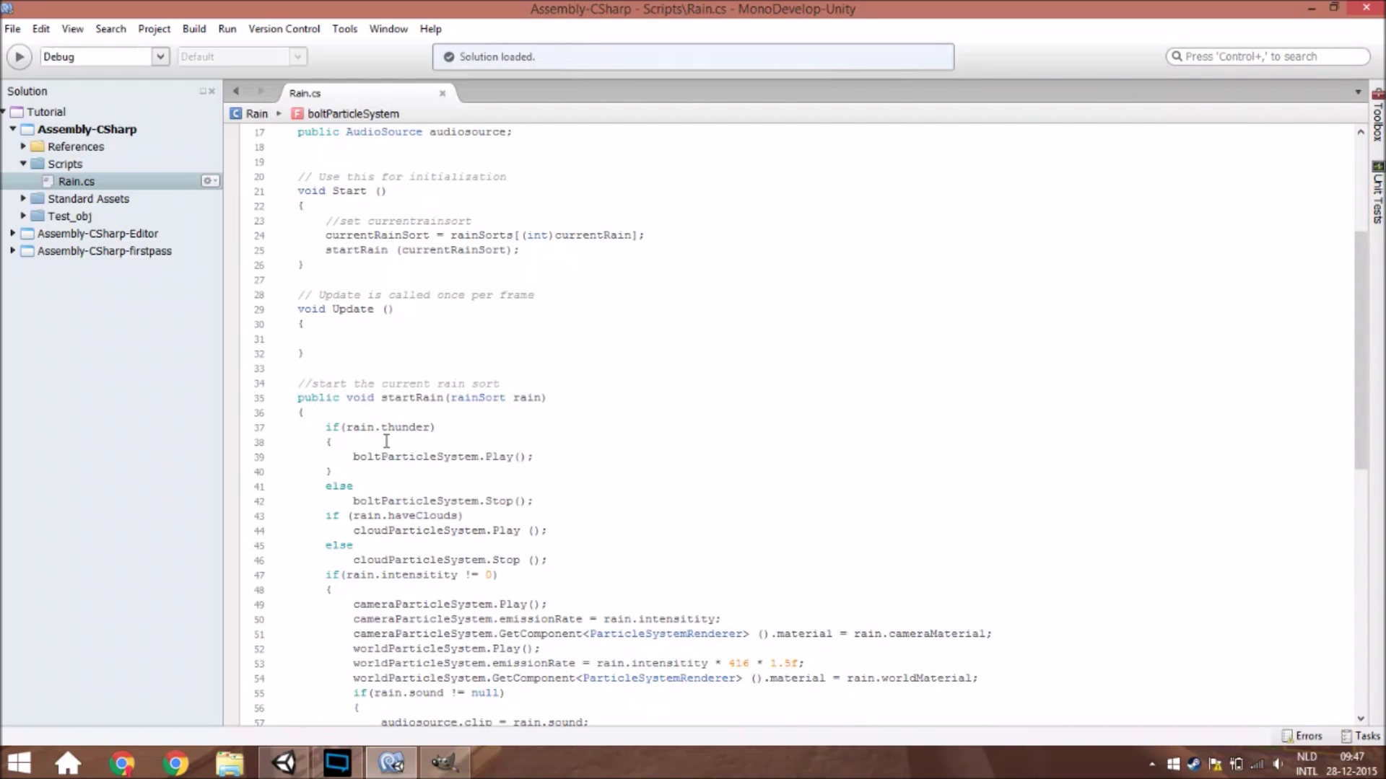
pyautogui.scroll(-2, 386, 441)
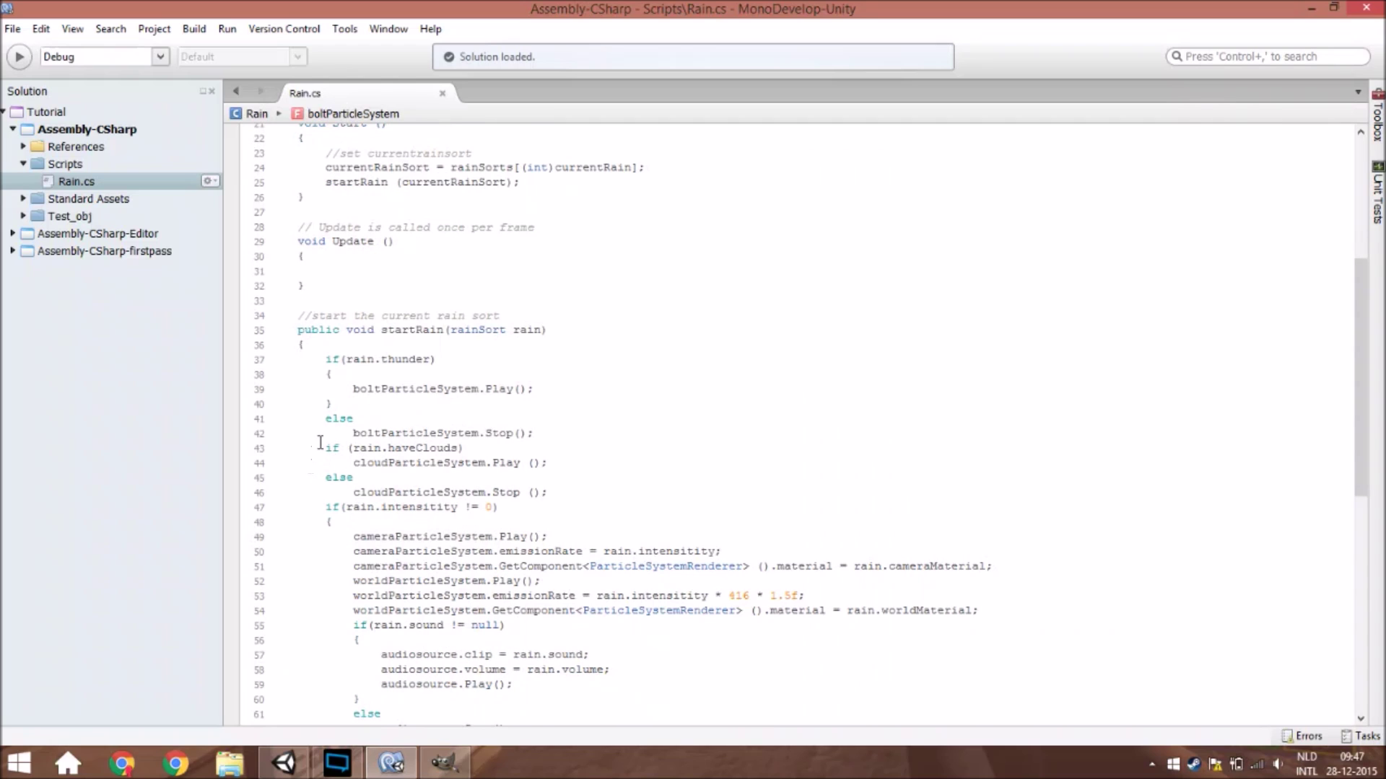
pyautogui.doubleClick(364, 449)
pyautogui.doubleClick(418, 449)
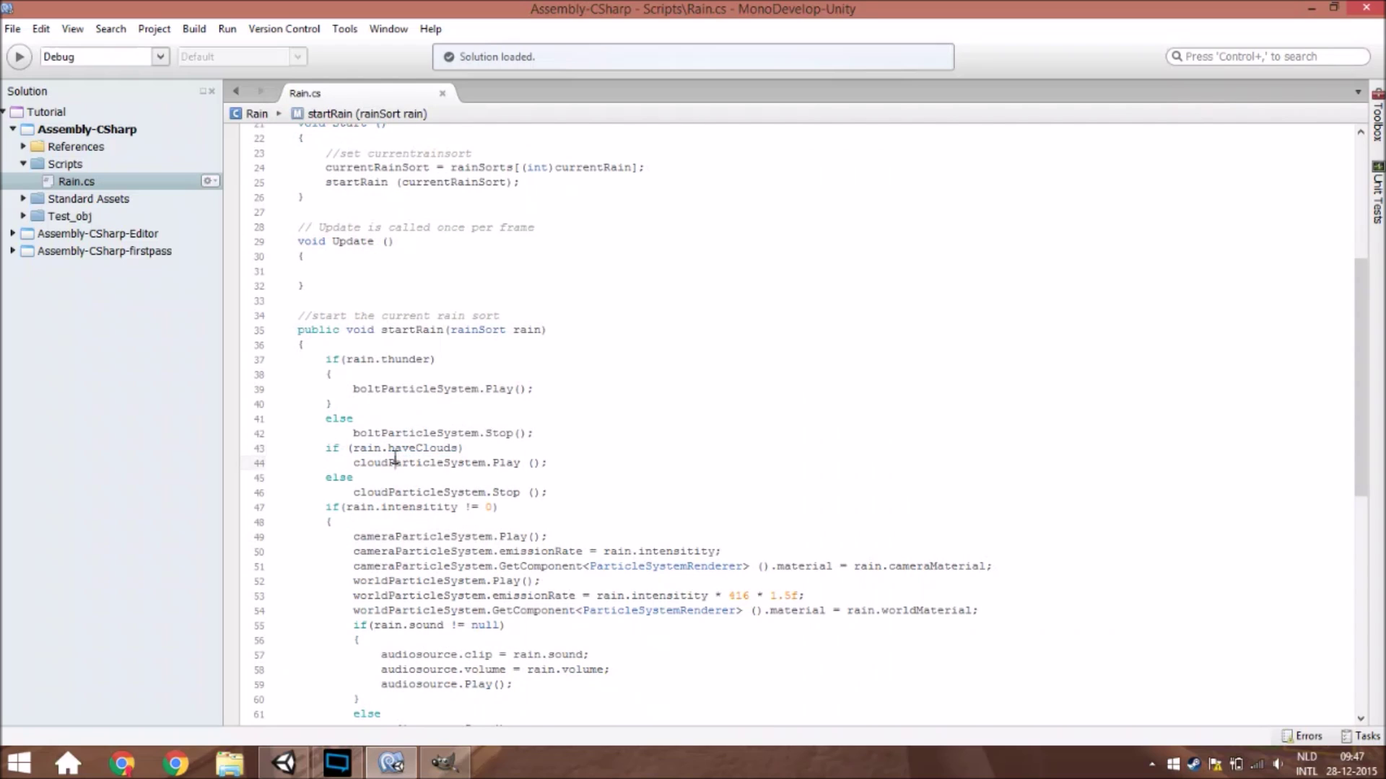
pyautogui.doubleClick(395, 462)
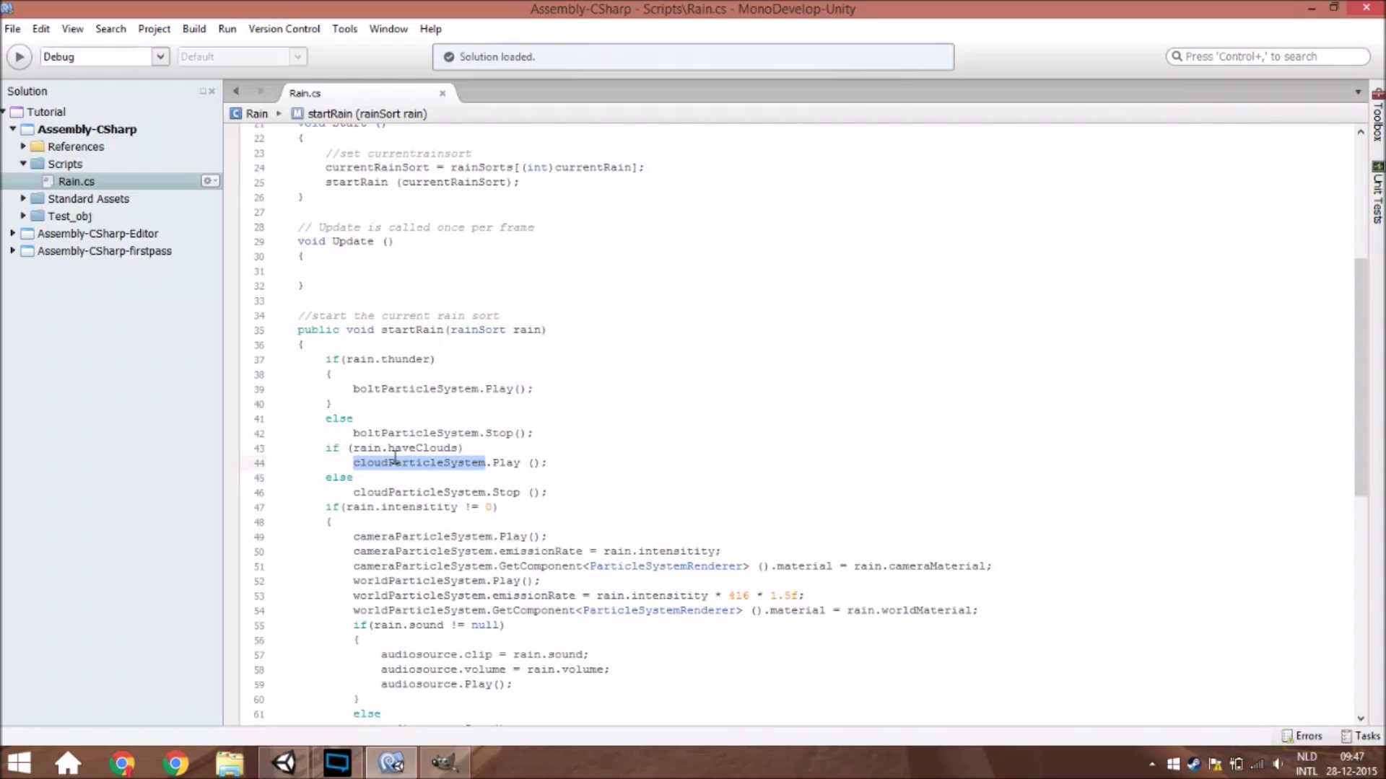
pyautogui.doubleClick(397, 494)
# Step: Highlight the rain.intensitity != 0 check, the cameraParticleSystem Play call and its emissionRate assignment from intensitity
pyautogui.doubleClick(388, 507)
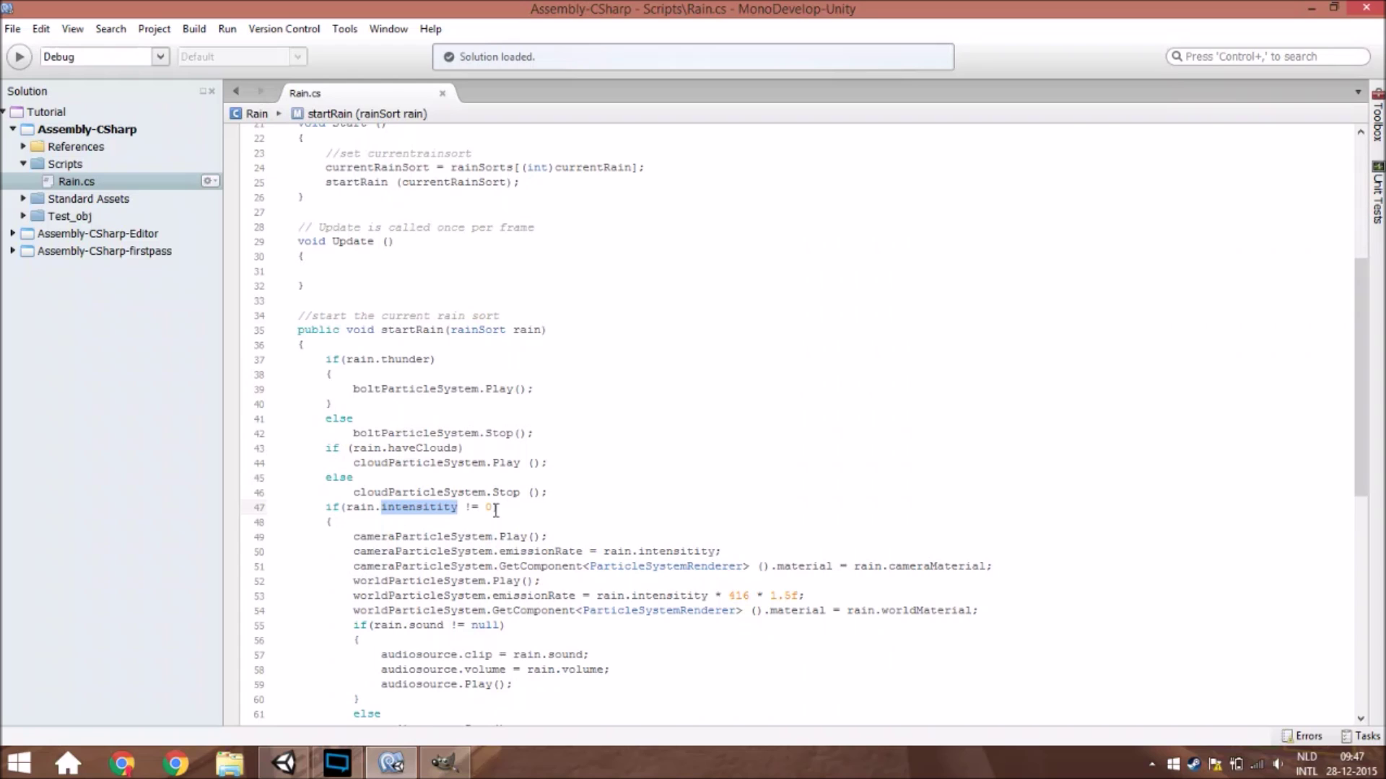
pyautogui.scroll(-3, 495, 510)
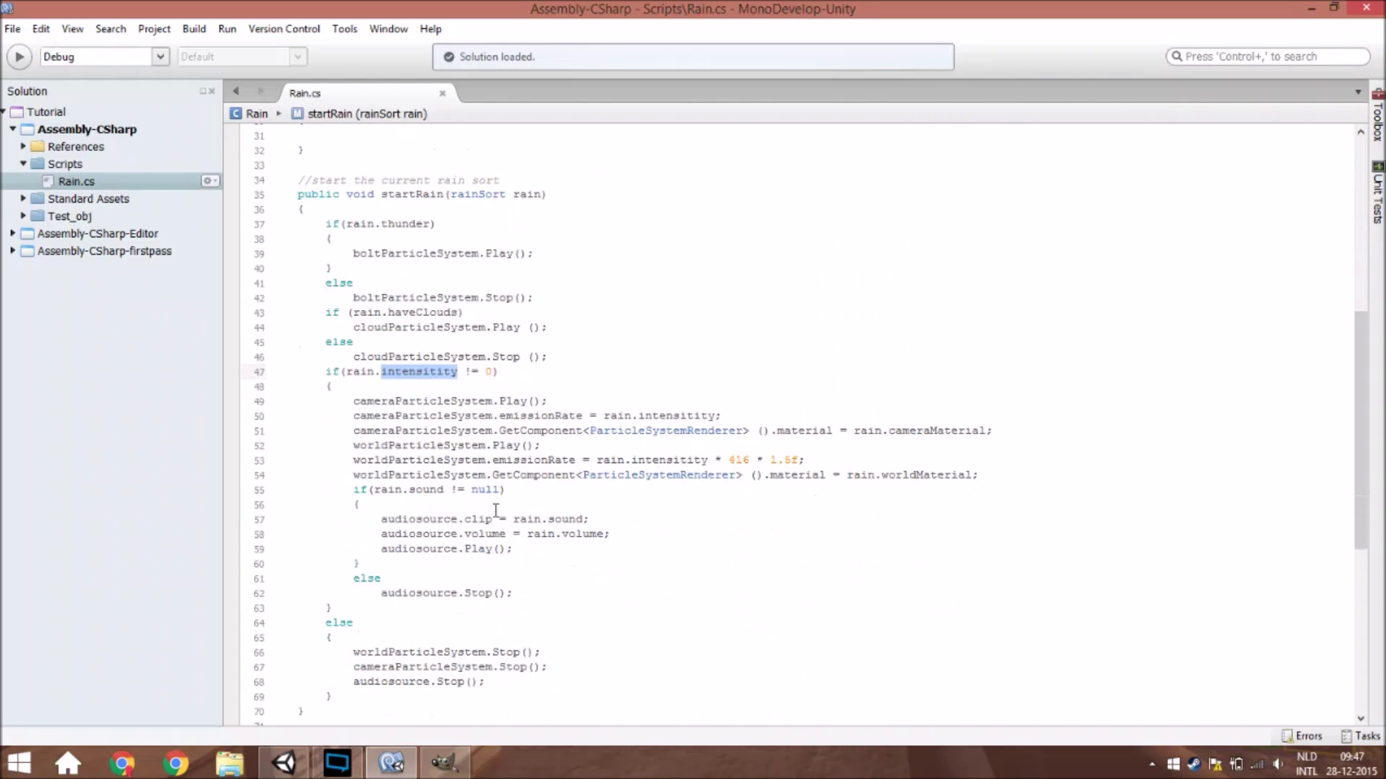
pyautogui.tripleClick(469, 402)
pyautogui.doubleClick(466, 420)
pyautogui.doubleClick(465, 475)
pyautogui.doubleClick(460, 401)
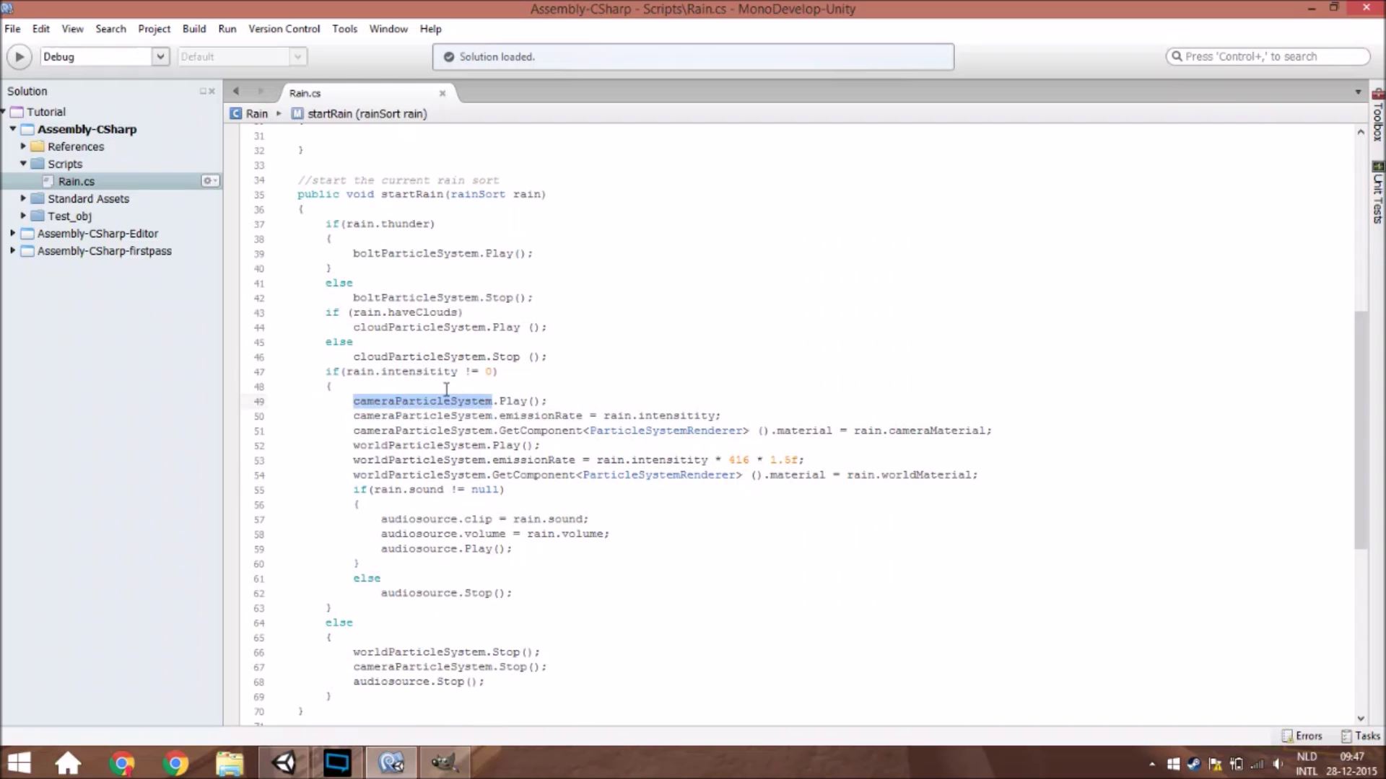
pyautogui.doubleClick(454, 401)
pyautogui.doubleClick(513, 401)
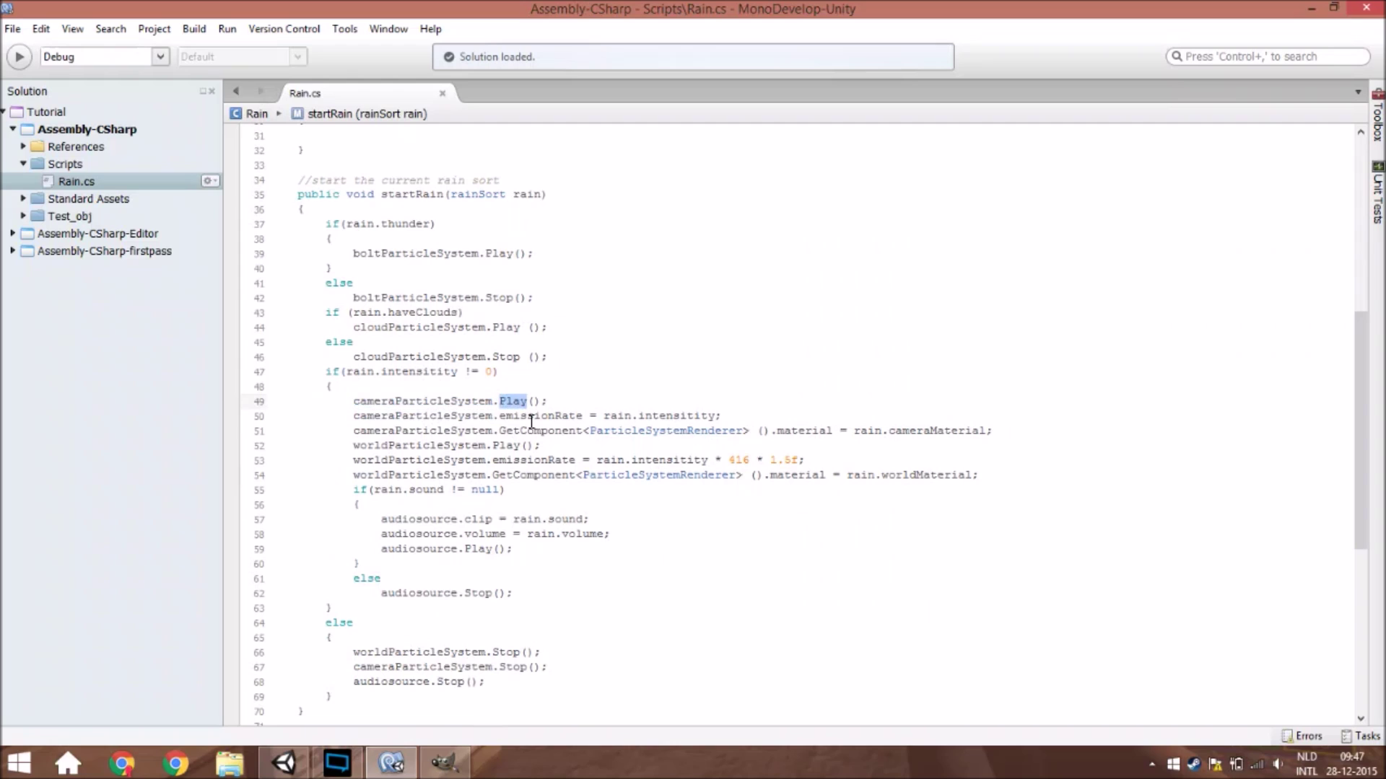
pyautogui.doubleClick(532, 419)
pyautogui.doubleClick(677, 415)
# Step: Switch to Unity and raise the emission rate of the Particle System under FirstPersonCharacter to about 203.88
pyautogui.hotkey('alt', 'Tab')
pyautogui.hotkey('alt', 'Tab')
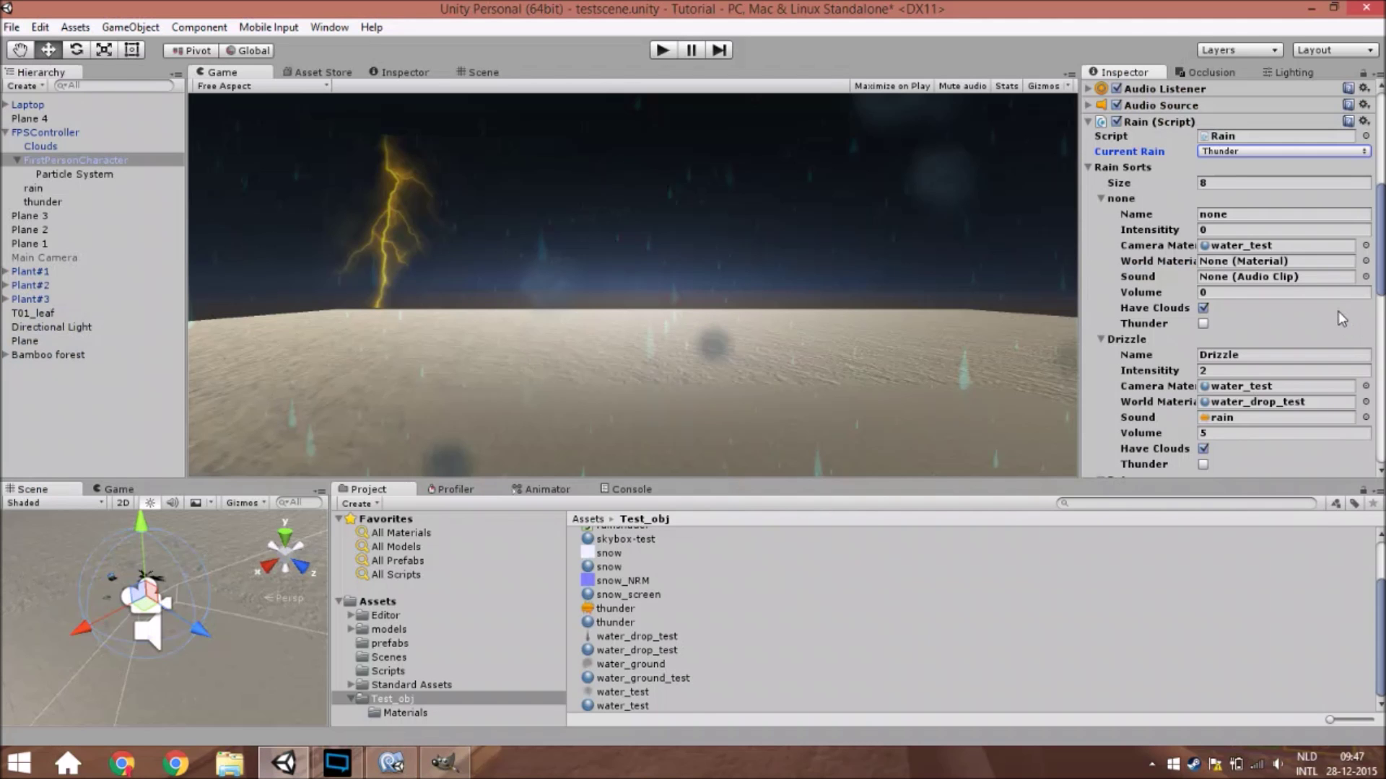
pyautogui.scroll(-3, 1341, 319)
pyautogui.click(106, 175)
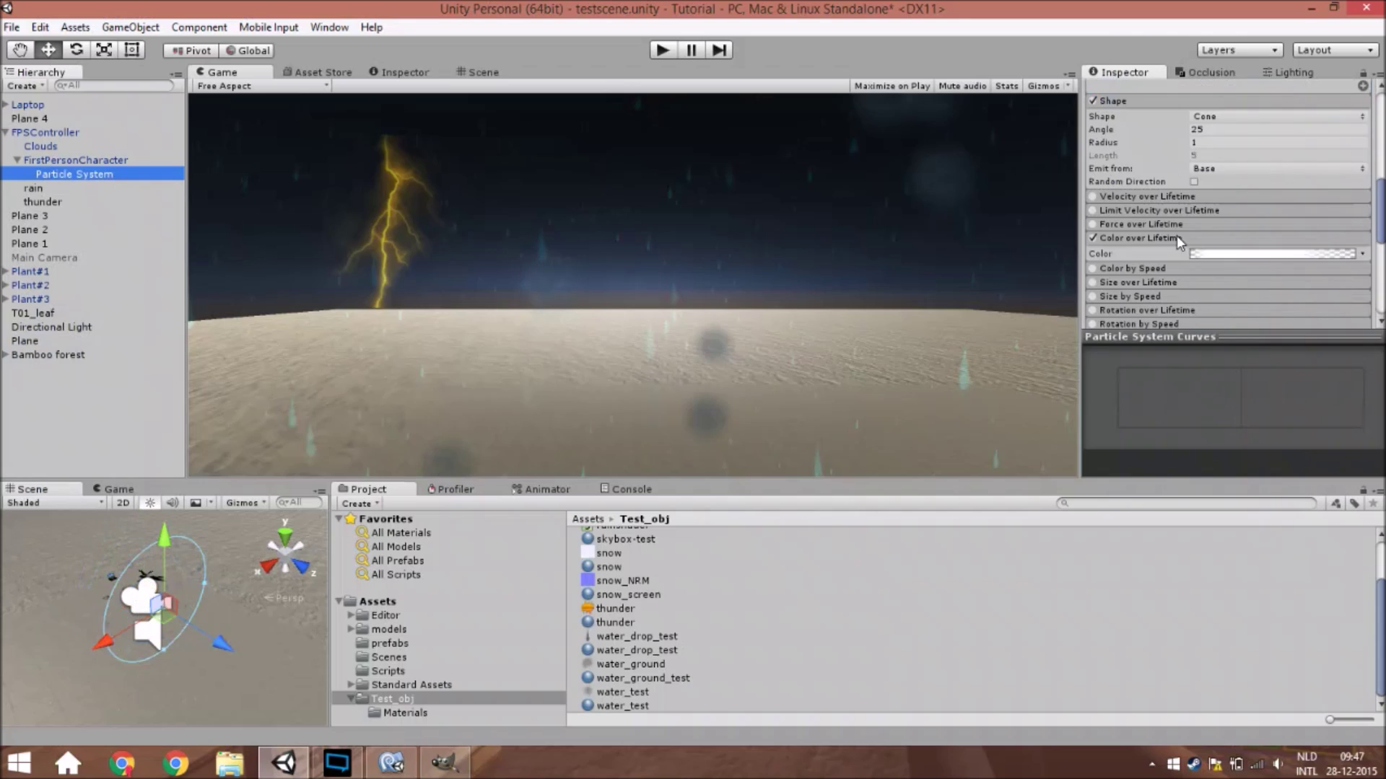
pyautogui.scroll(-3, 1178, 230)
pyautogui.moveTo(1180, 249); pyautogui.dragTo(15, 330)
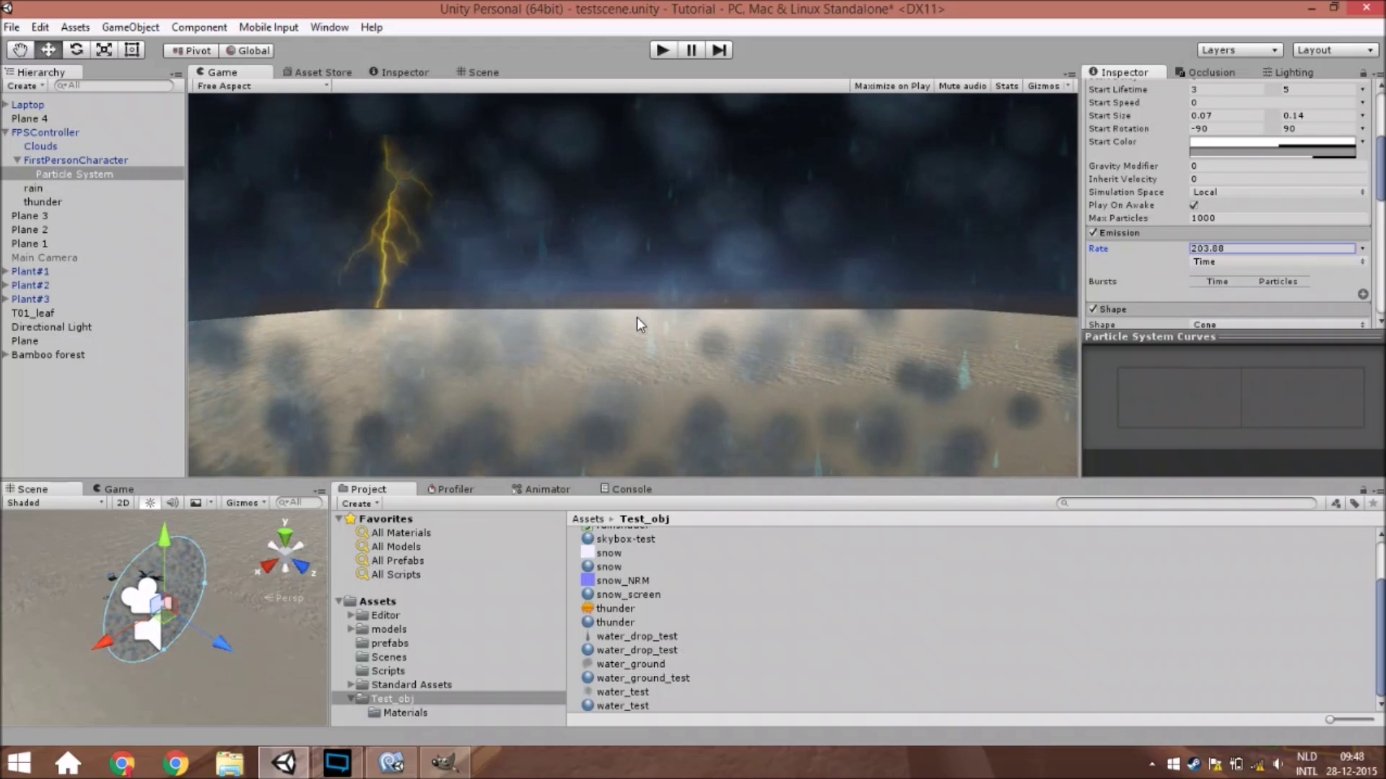
# Step: Return to Rain.cs in MonoDevelop and highlight the cameraMaterial assignment to the camera system's ParticleSystemRenderer
pyautogui.hotkey('alt', 'Tab')
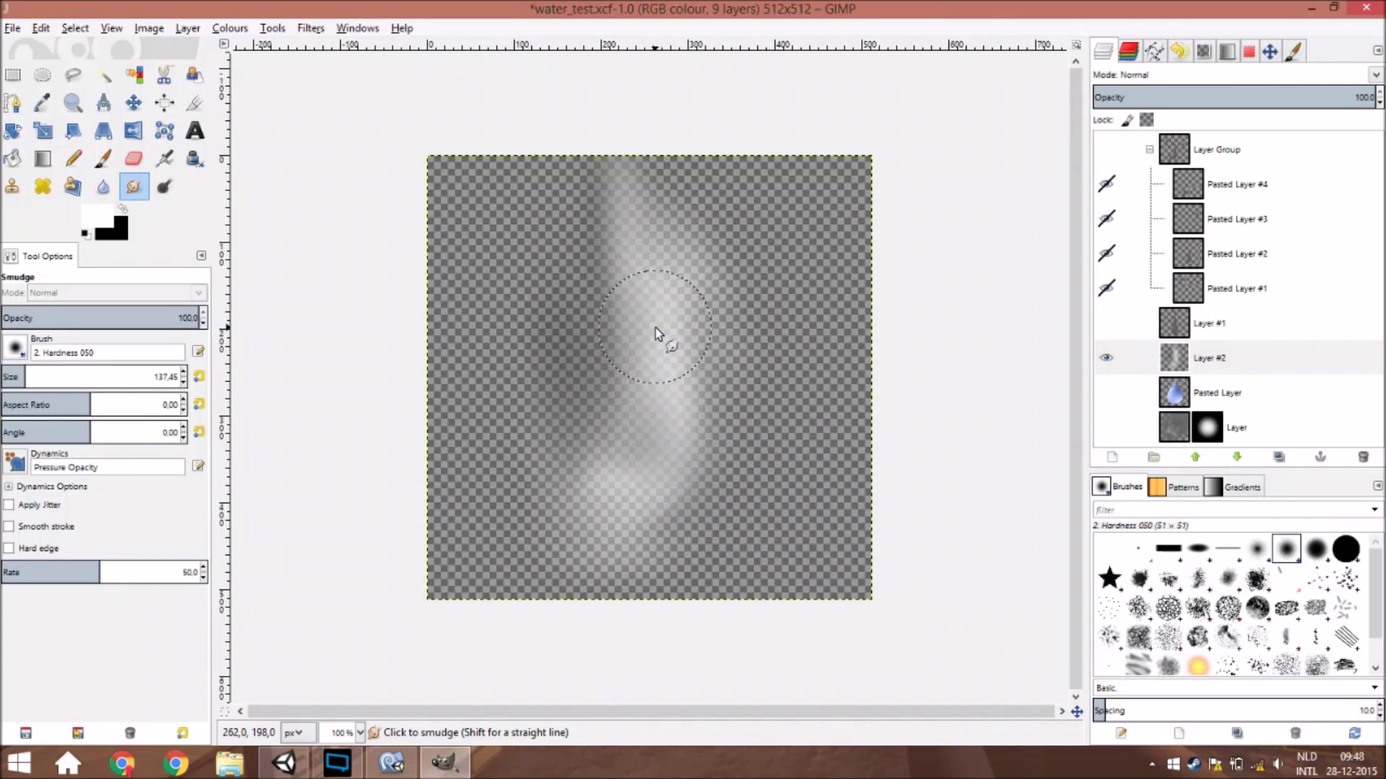
pyautogui.hotkey('alt', 'Tab')
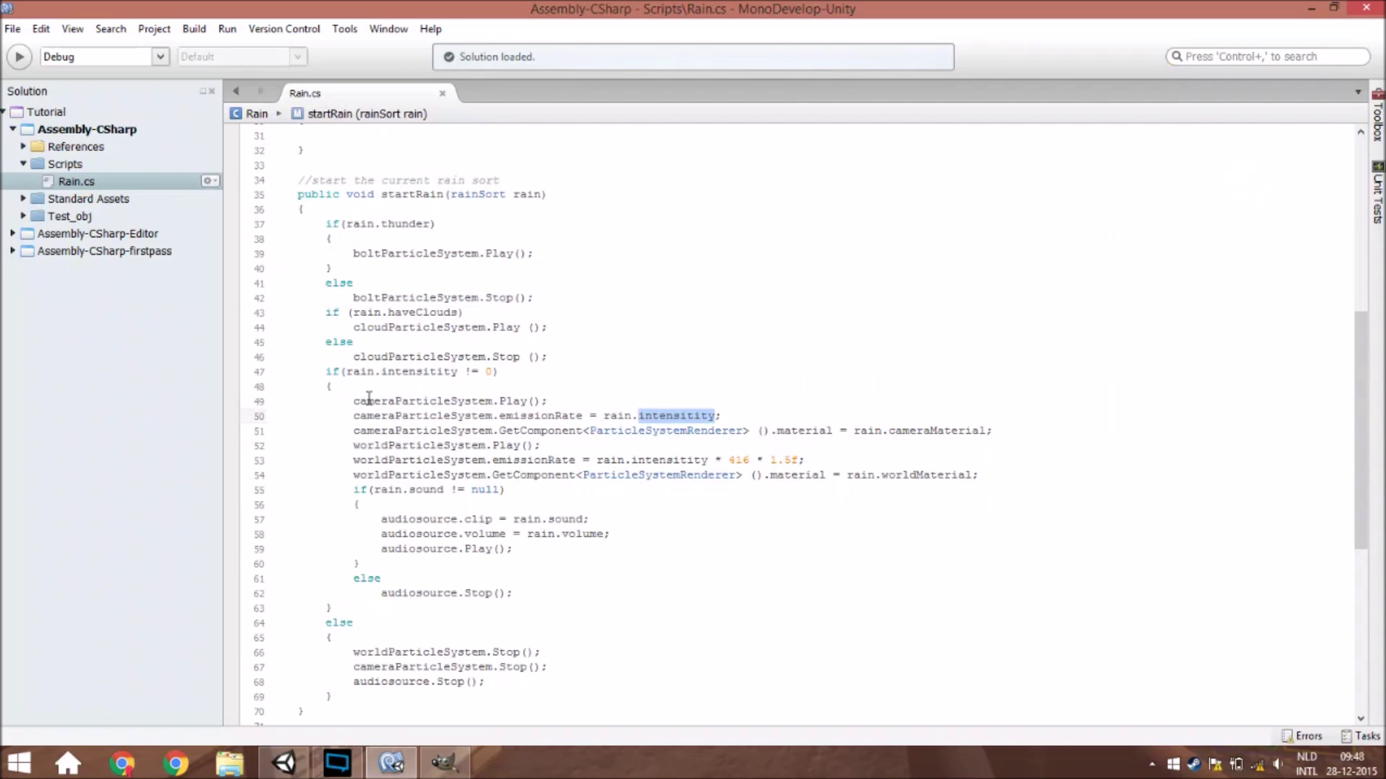
pyautogui.click(363, 414)
pyautogui.click(555, 431)
pyautogui.doubleClick(823, 431)
pyautogui.click(904, 431)
pyautogui.doubleClick(926, 430)
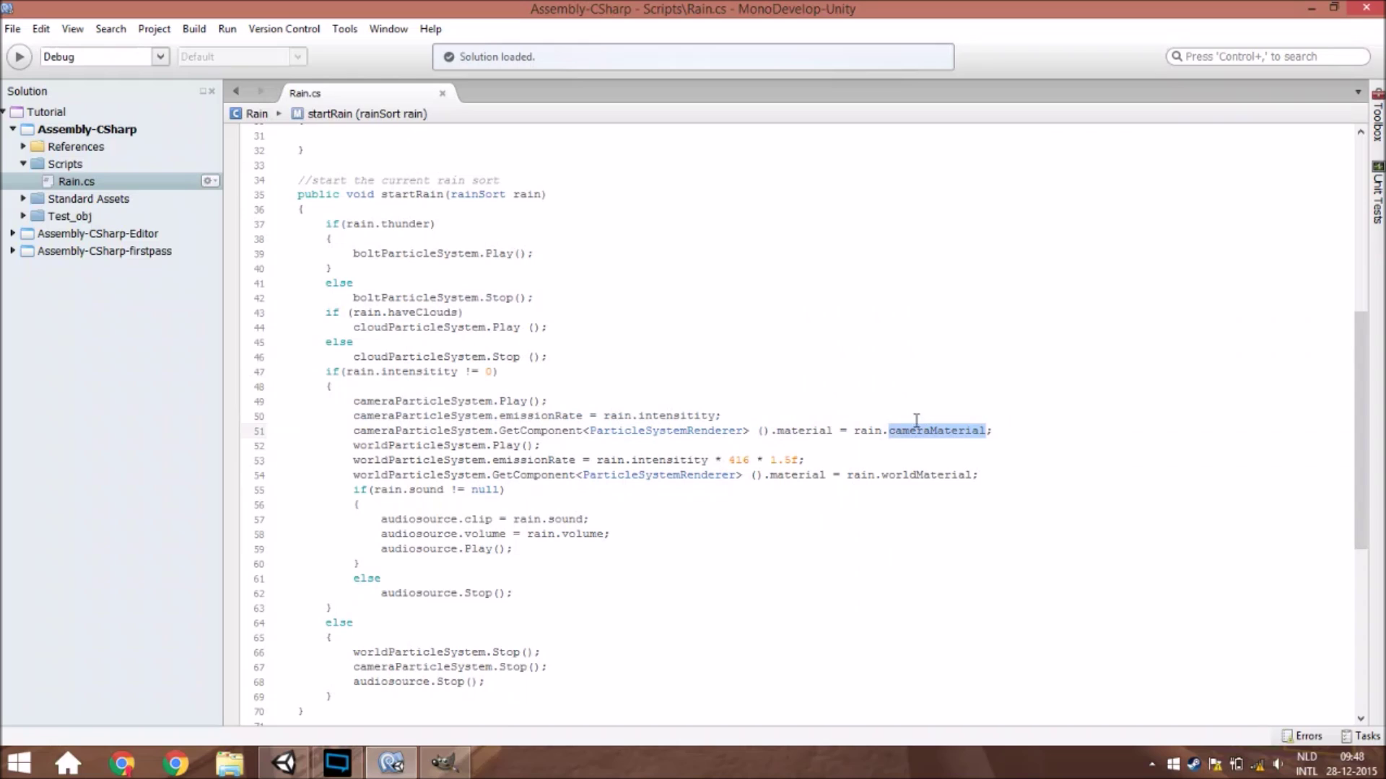
pyautogui.doubleClick(717, 430)
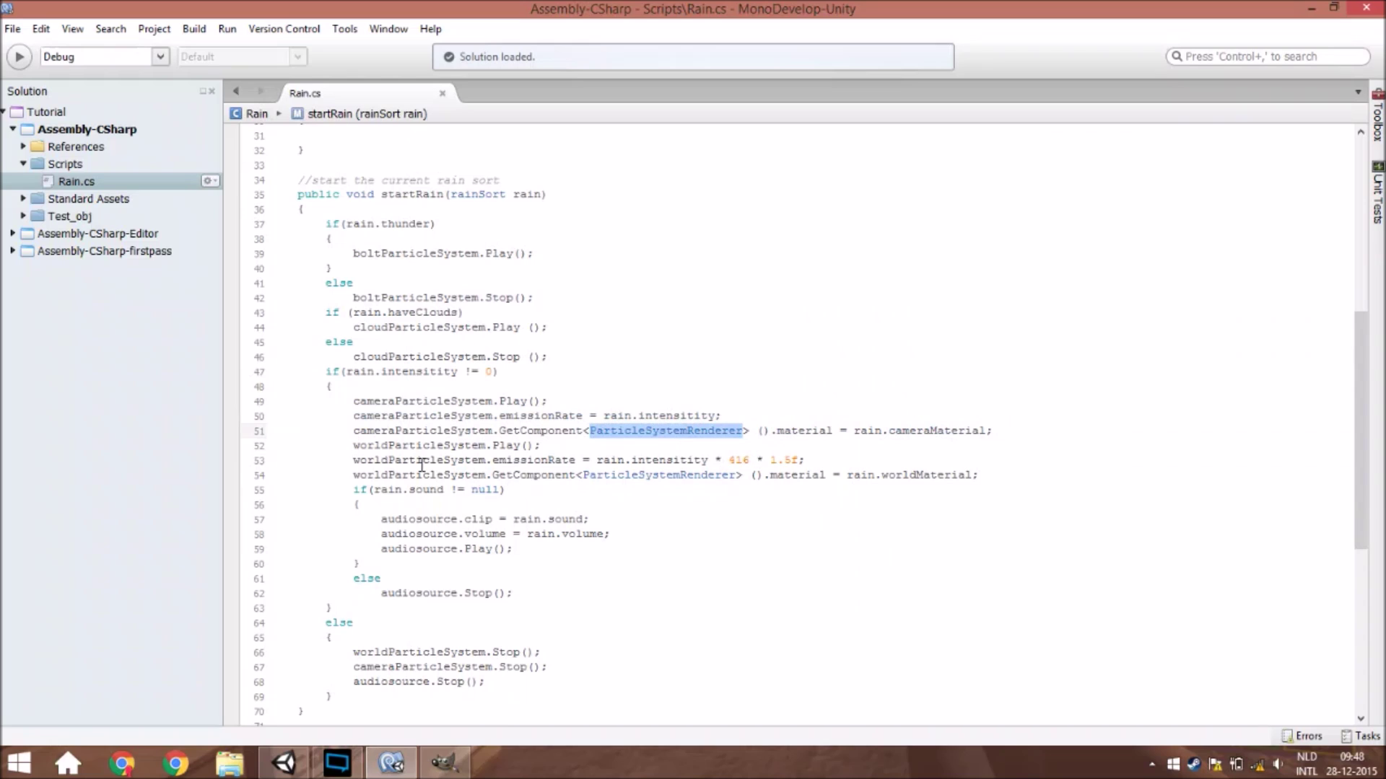
# Step: Highlight the worldParticleSystem lines and the 416 multiplier in the world emissionRate calculation
pyautogui.moveTo(353, 445); pyautogui.dragTo(491, 459)
pyautogui.moveTo(624, 495); pyautogui.dragTo(625, 493)
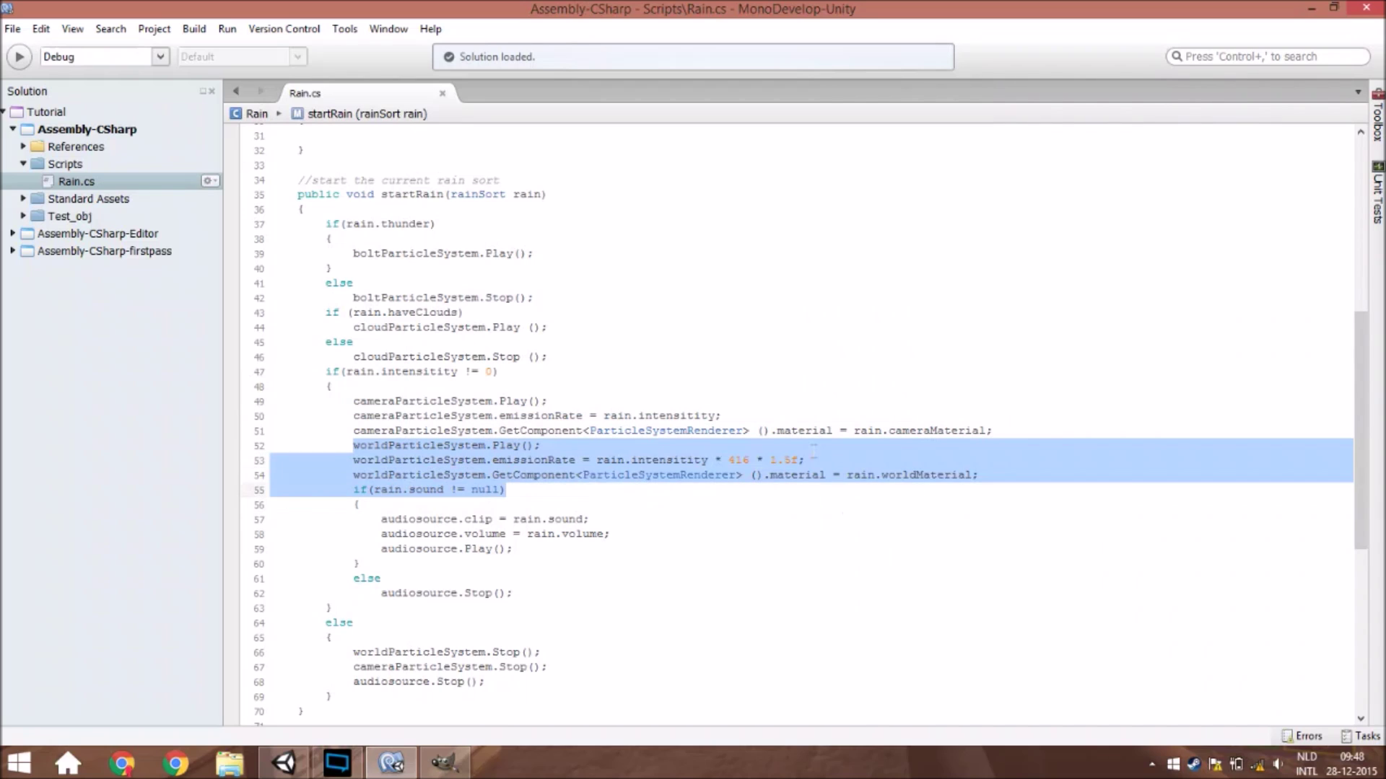
pyautogui.click(735, 459)
pyautogui.doubleClick(735, 459)
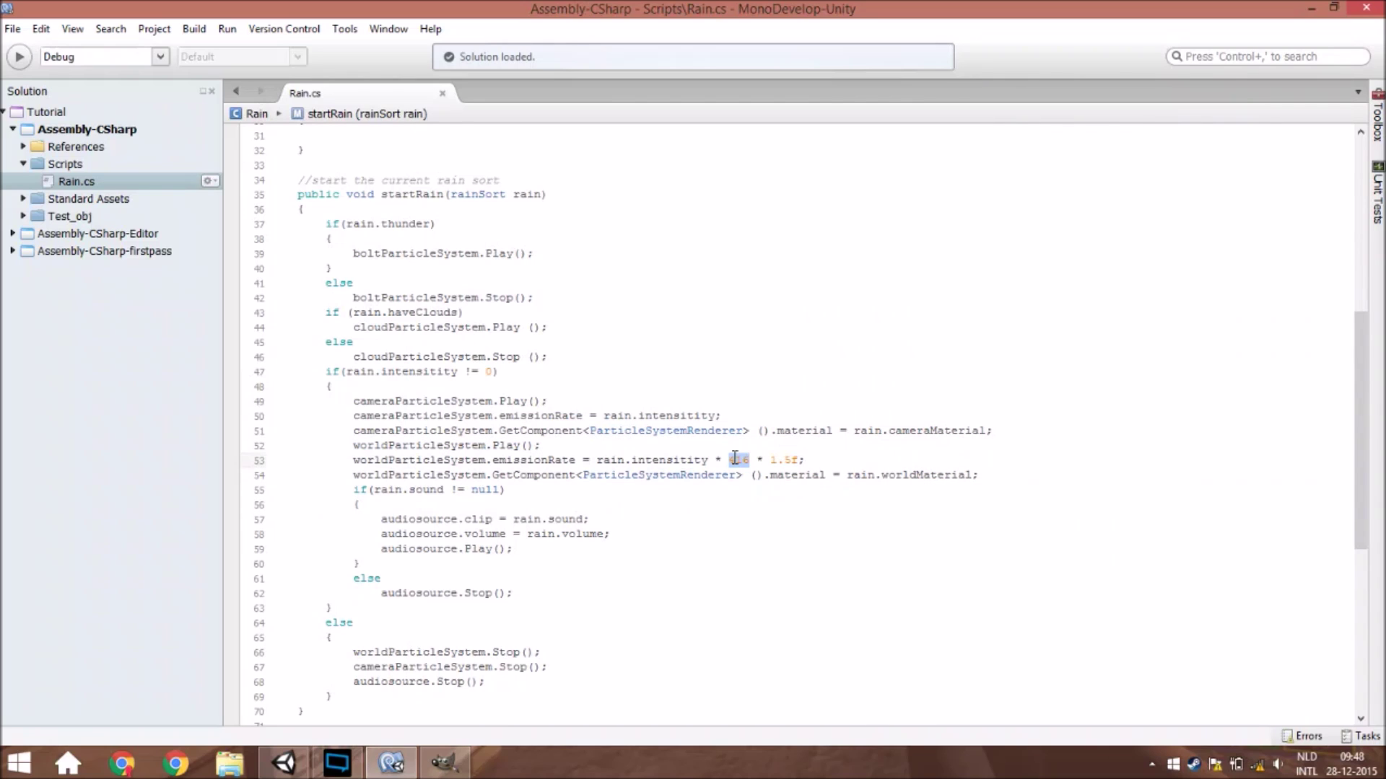
# Step: Reselect the 416 multiplier on line 53 and place the cursor after the worldParticleSystem.Play() call
pyautogui.click(730, 459)
pyautogui.doubleClick(740, 460)
pyautogui.click(628, 446)
# Step: Highlight the rain.sound null check, the audiosource clip, volume and Play lines, and the audiosource.Stop() call in the else branch
pyautogui.scroll(-2, 529, 488)
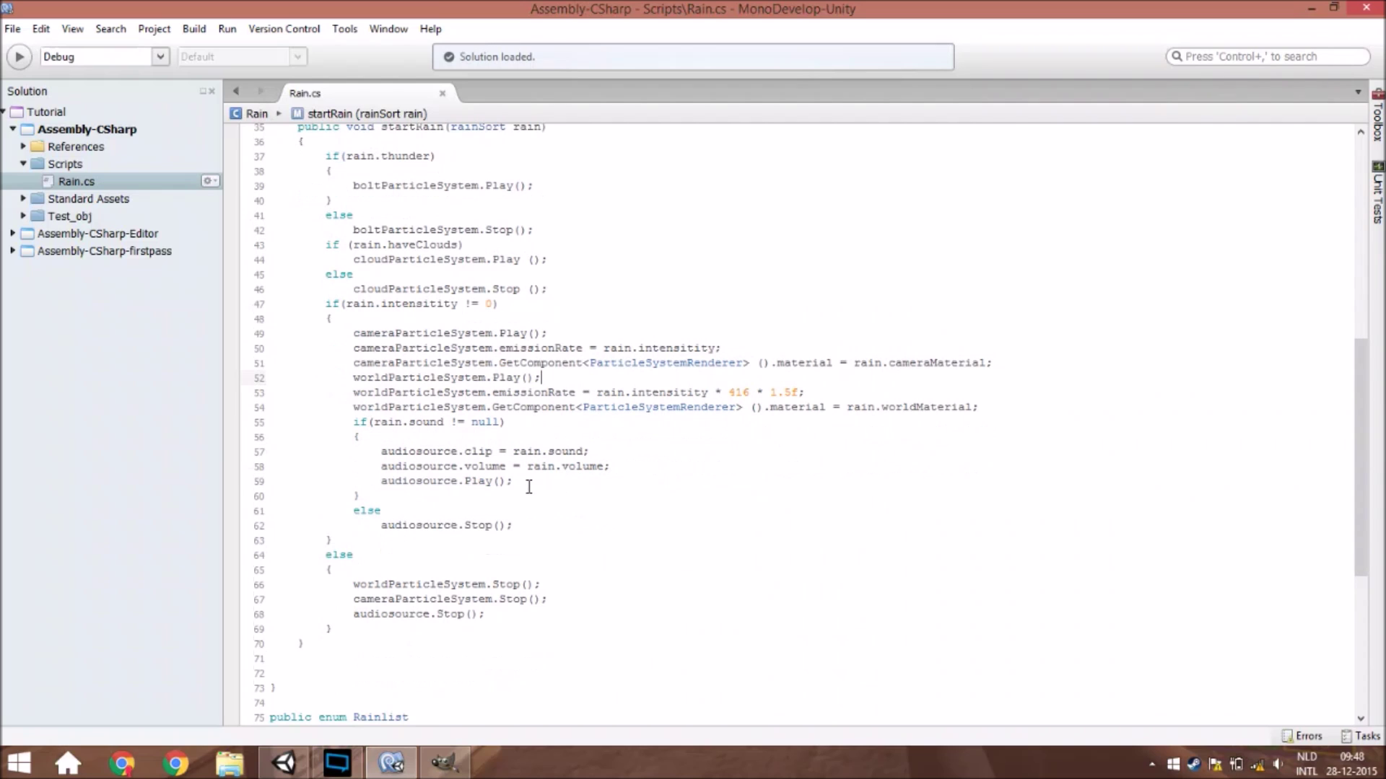
pyautogui.doubleClick(423, 422)
pyautogui.doubleClick(394, 422)
pyautogui.click(418, 466)
pyautogui.moveTo(388, 451)
pyautogui.mouseDown()
pyautogui.moveTo(519, 482)
pyautogui.moveTo(381, 441)
pyautogui.mouseUp()
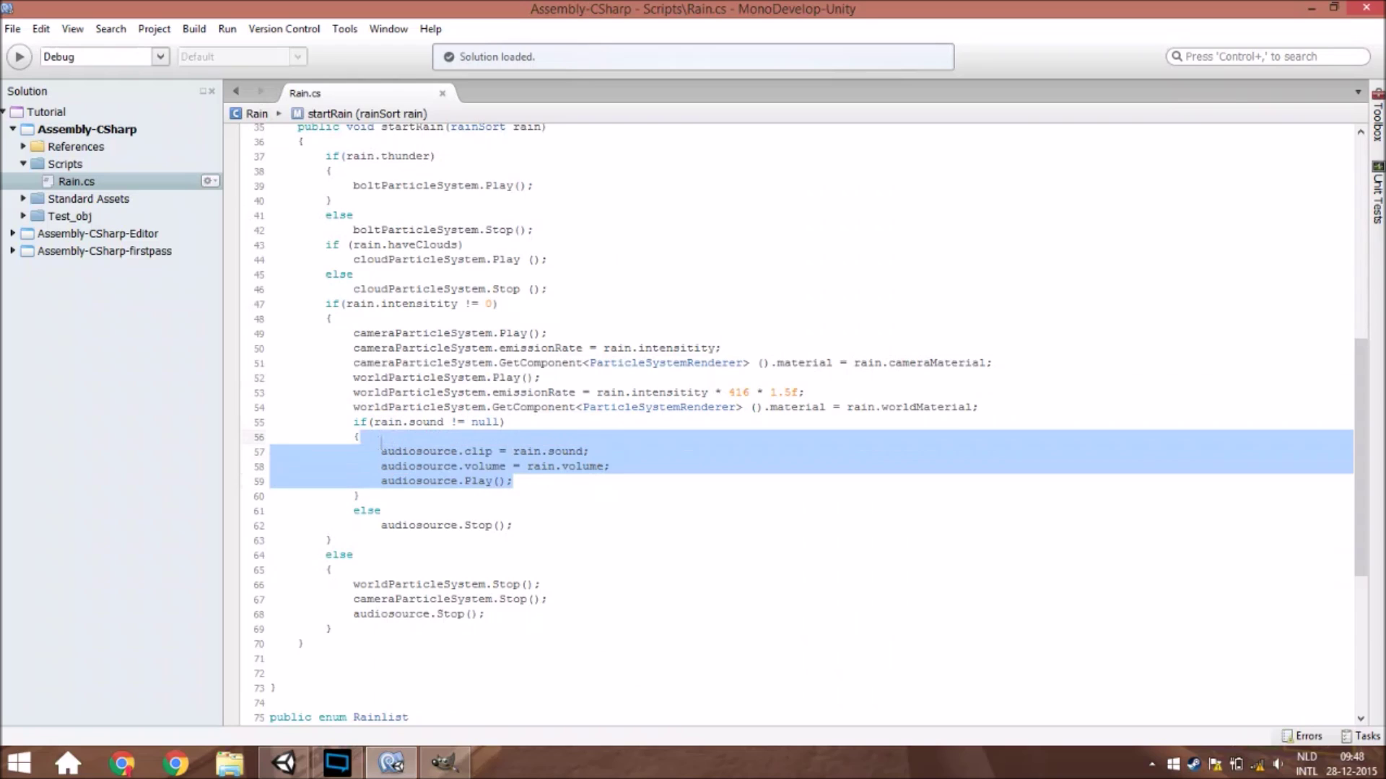
pyautogui.click(406, 507)
pyautogui.moveTo(358, 526); pyautogui.dragTo(514, 526)
pyautogui.click(541, 523)
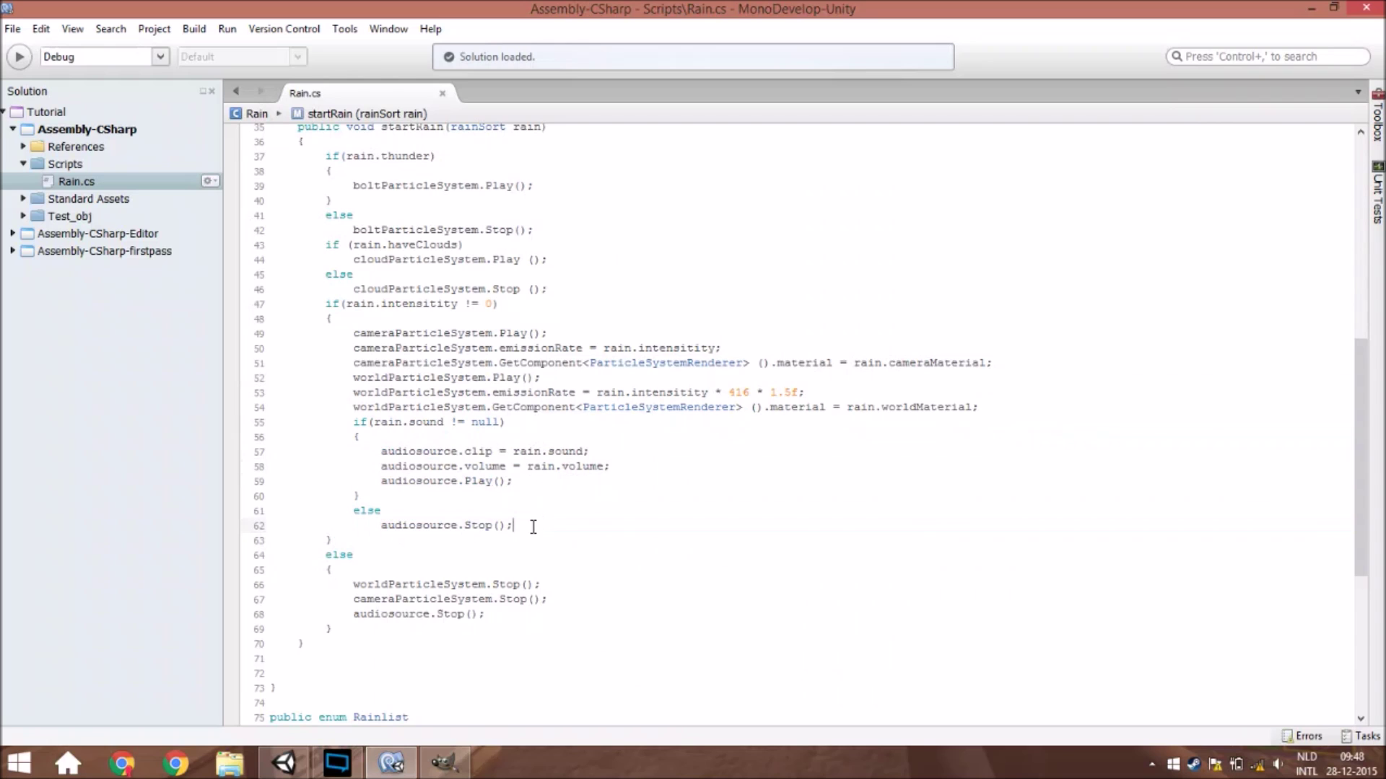
# Step: Highlight the rain.intensitity check and the worldParticleSystem, cameraParticleSystem and audiosource Stop calls in its else branch
pyautogui.scroll(-6, 505, 543)
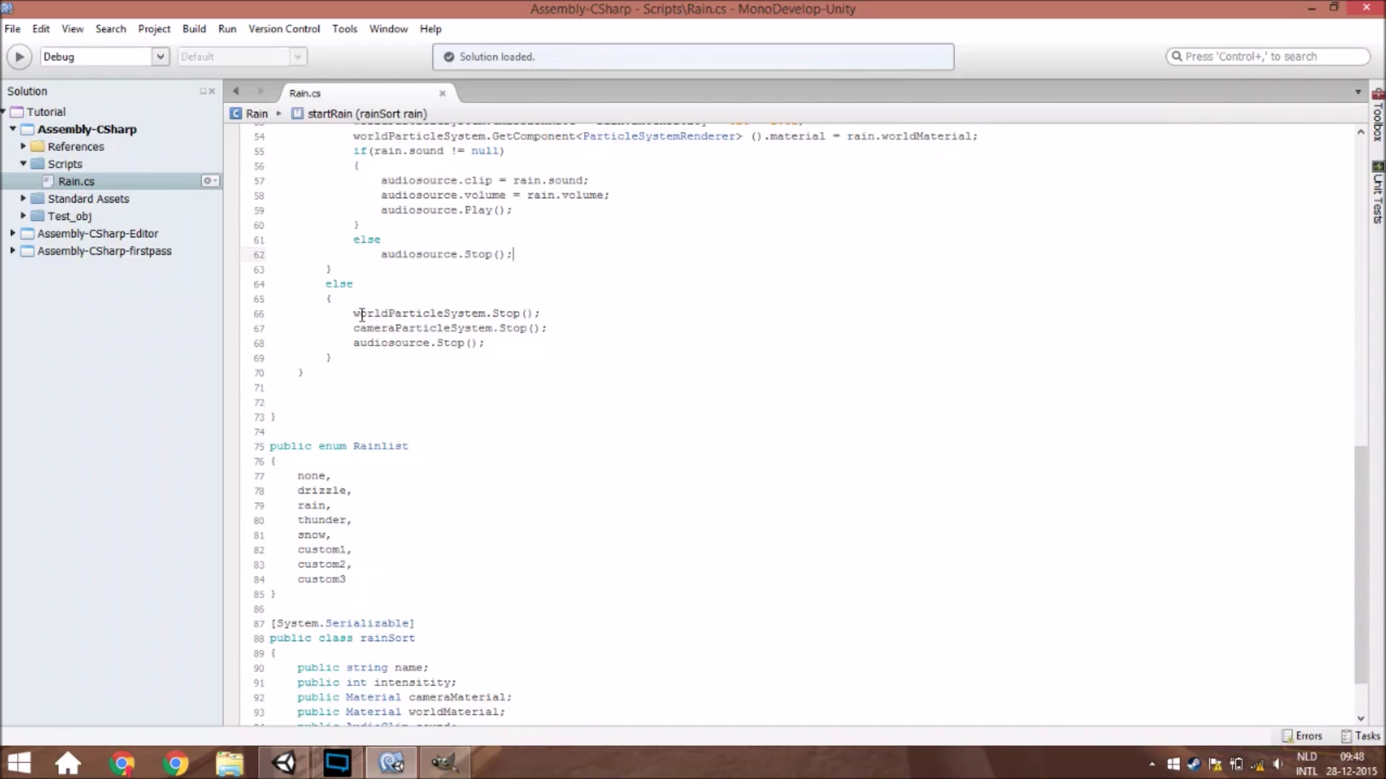
pyautogui.scroll(3, 383, 360)
pyautogui.scroll(3, 383, 359)
pyautogui.moveTo(247, 308); pyautogui.dragTo(530, 306)
pyautogui.click(458, 577)
pyautogui.moveTo(358, 584); pyautogui.dragTo(417, 584)
pyautogui.click(431, 599)
pyautogui.click(508, 614)
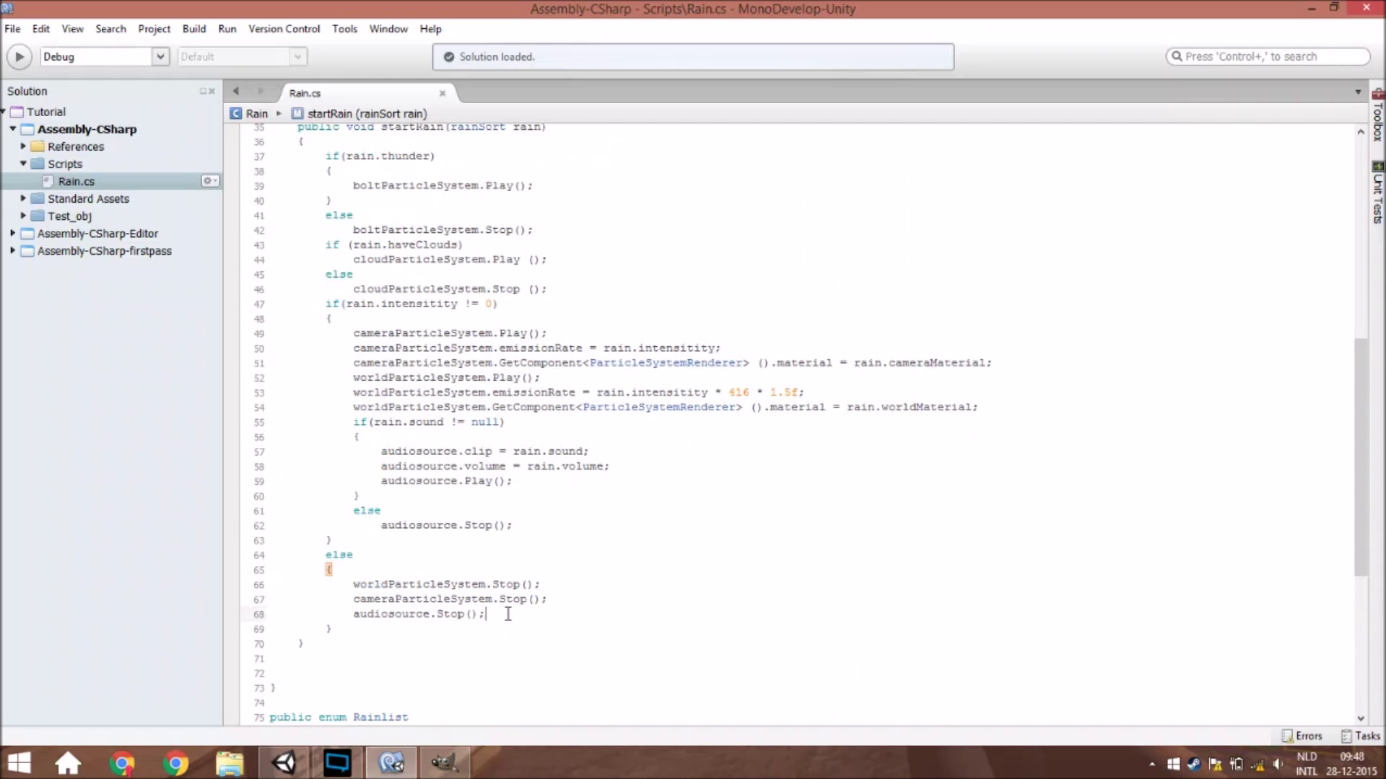
pyautogui.moveTo(508, 614); pyautogui.dragTo(348, 614)
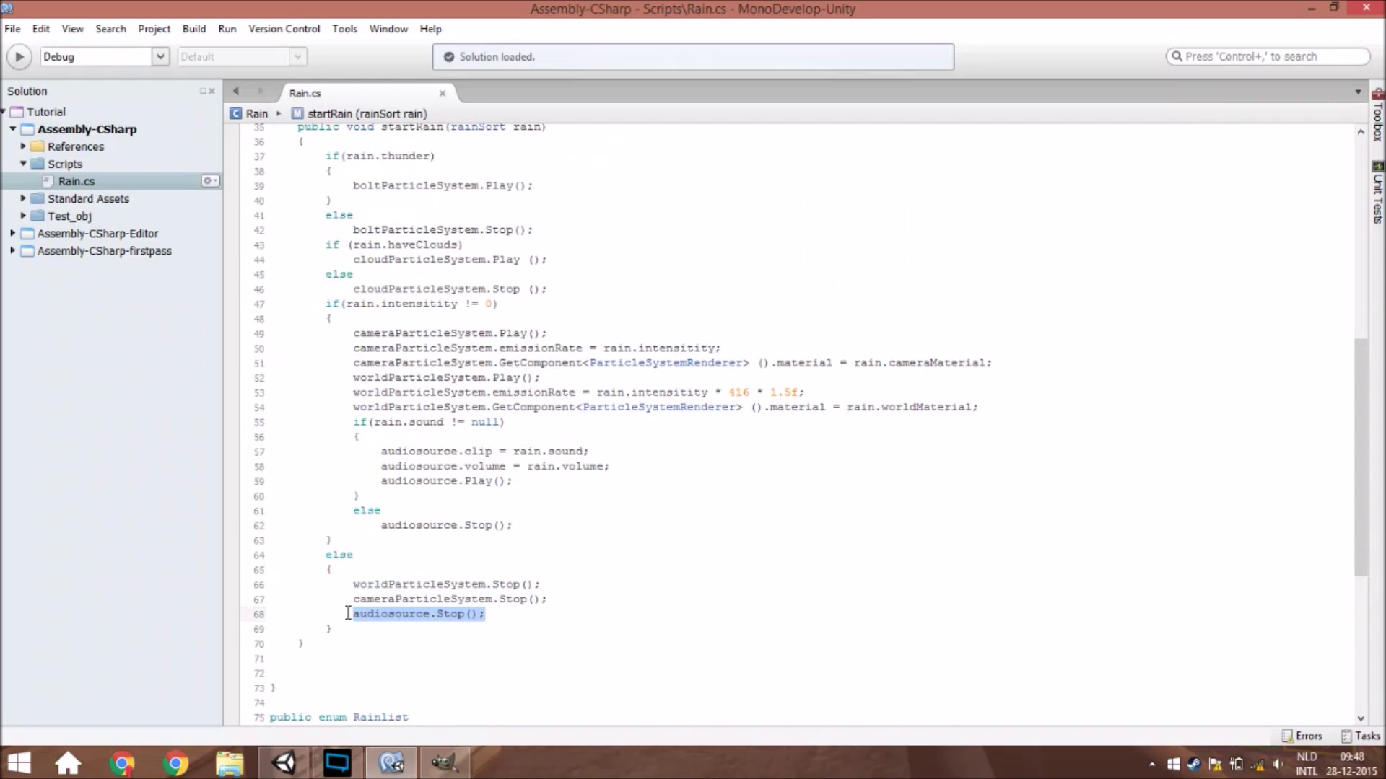
pyautogui.doubleClick(382, 614)
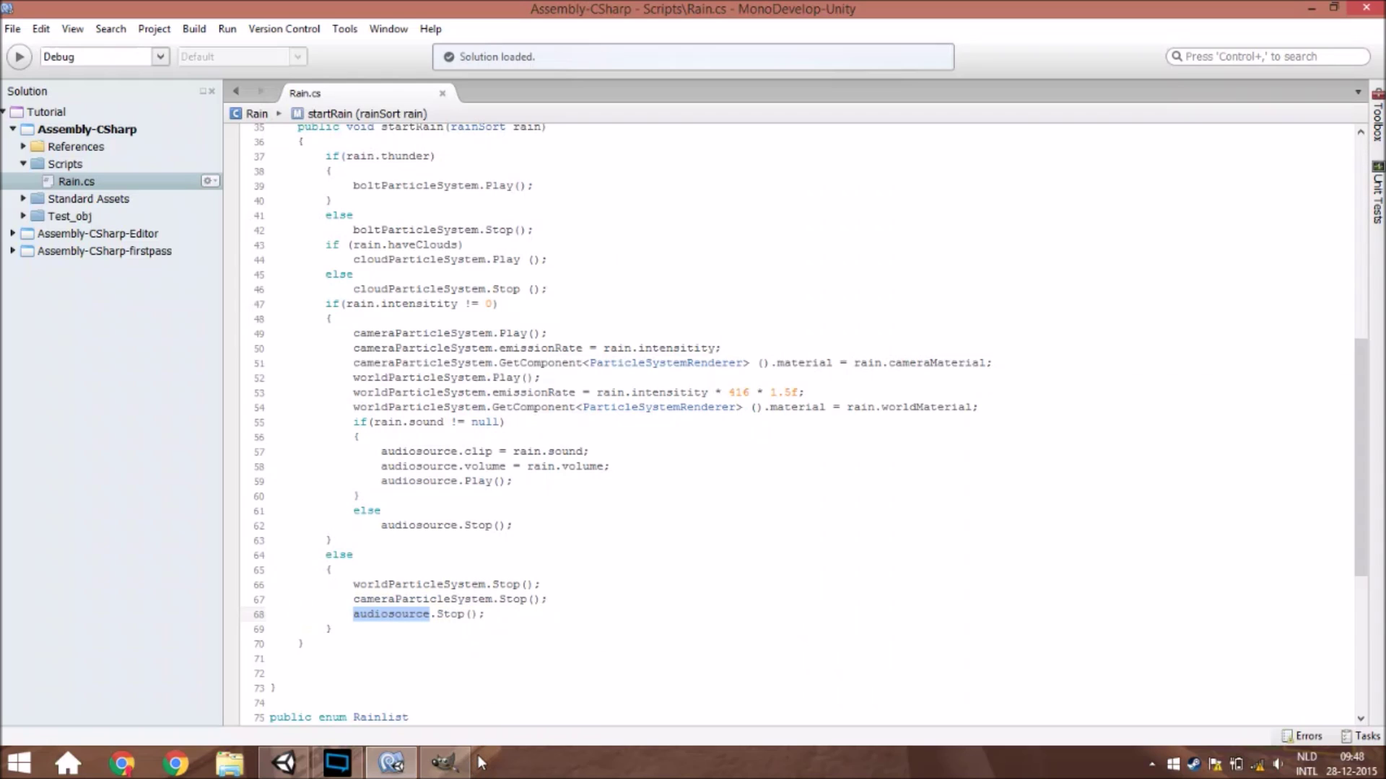
# Step: Switch to GIMP, delete Layer #2 from water_test.xcf and add a new transparent 512 x 512 layer
pyautogui.click(444, 762)
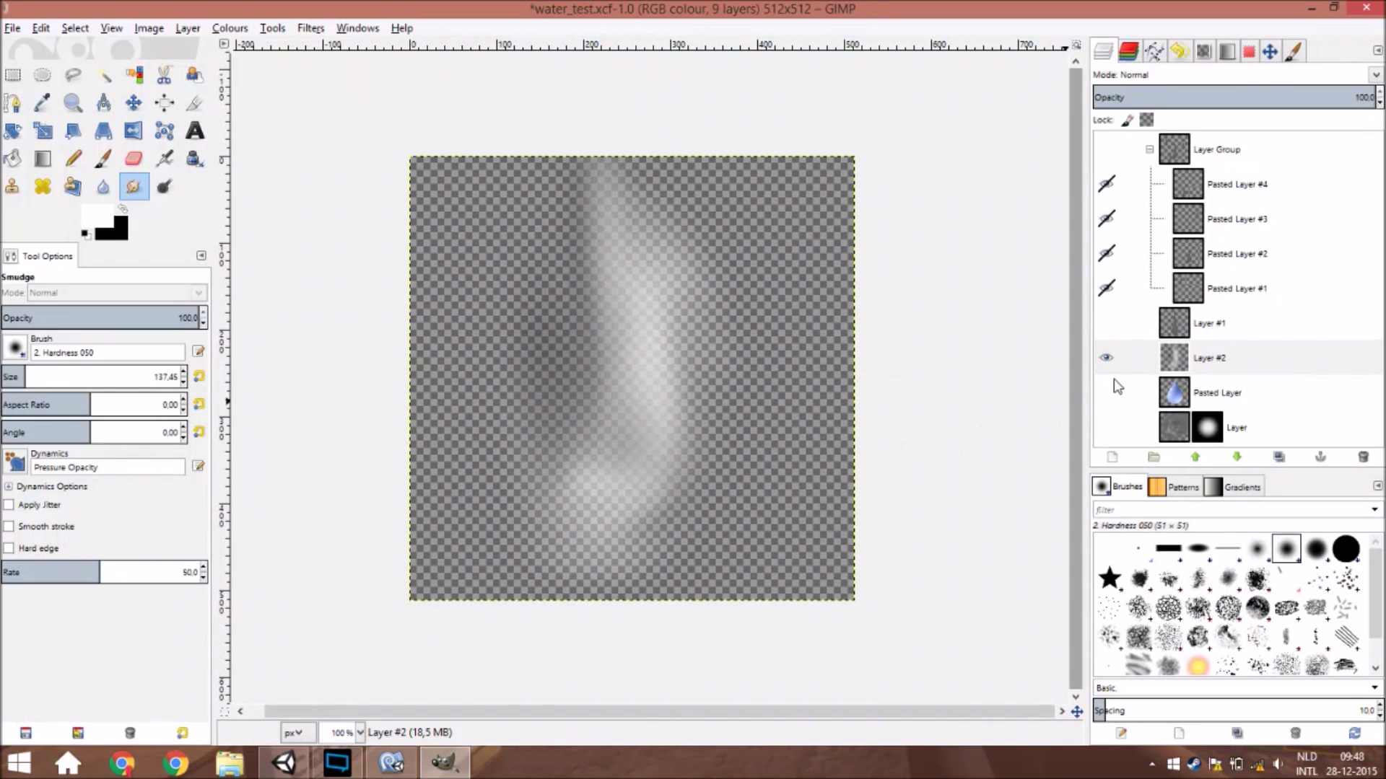
pyautogui.rightClick(1206, 358)
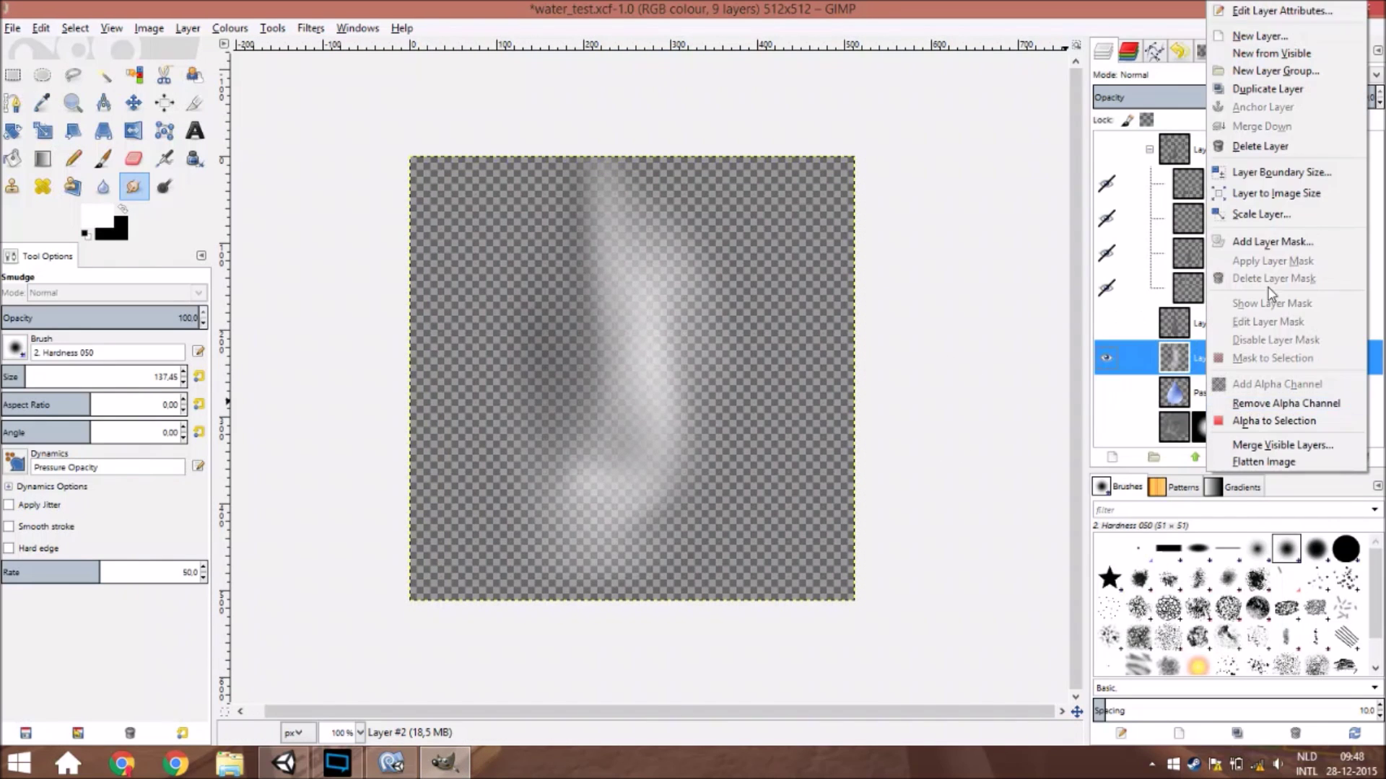
pyautogui.click(1260, 146)
pyautogui.click(1097, 461)
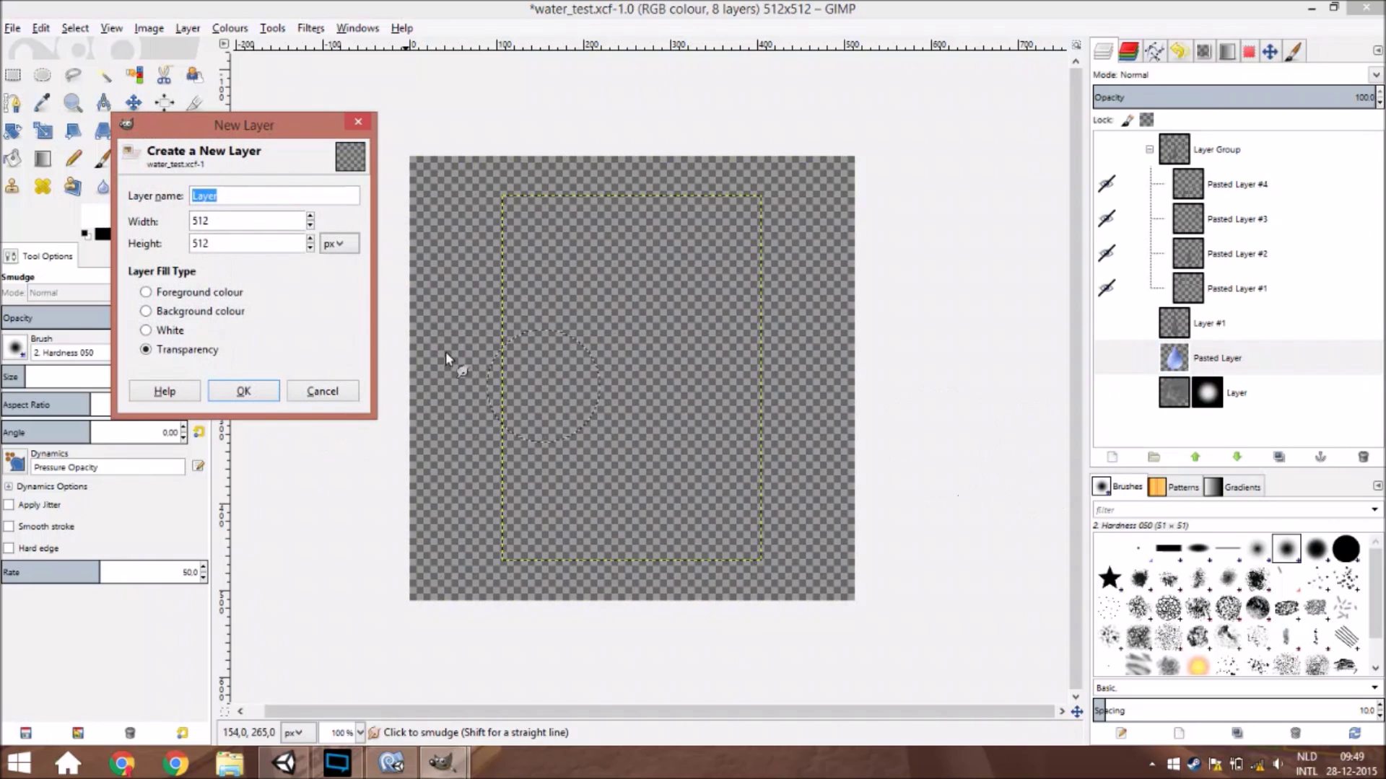
pyautogui.click(273, 390)
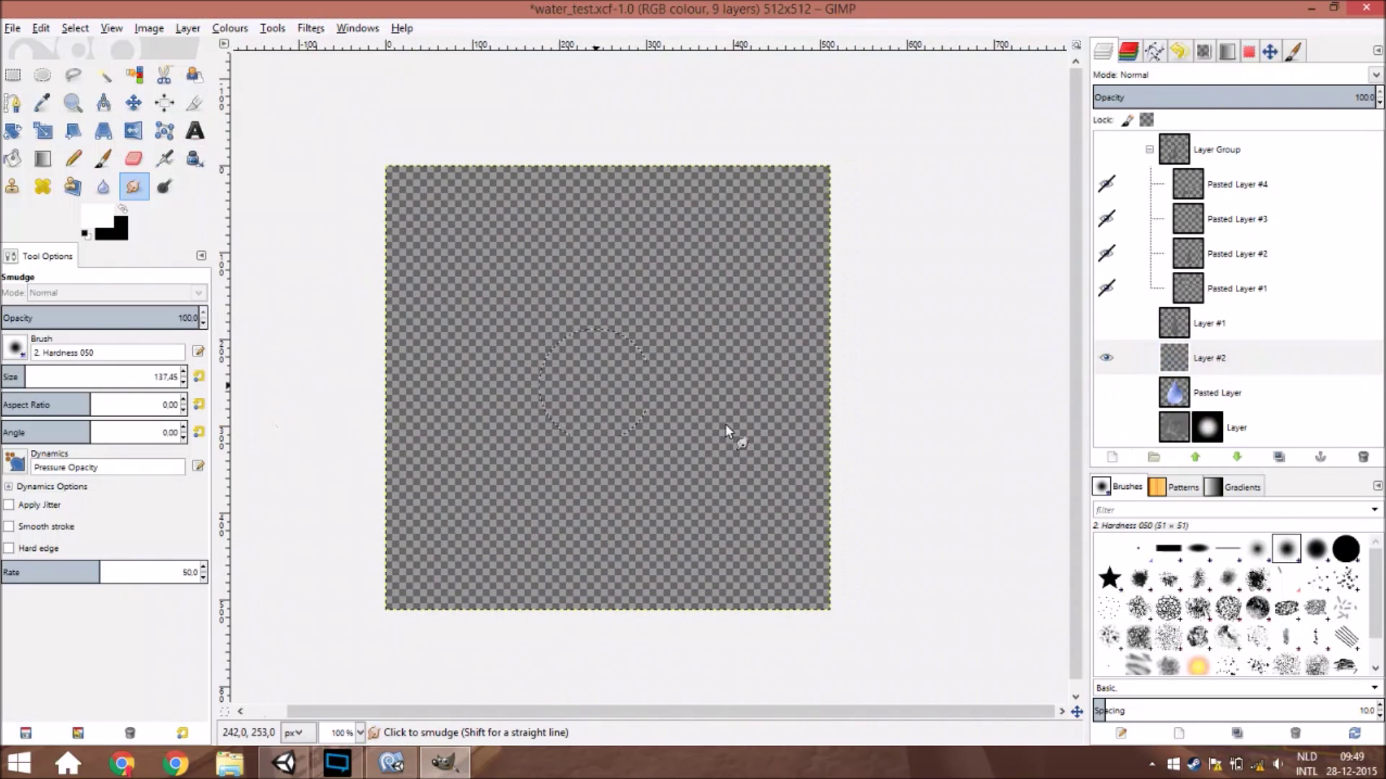
# Step: Show the Pasted Layer, select its transparent surroundings by colour and invert the selection to capture the drop
pyautogui.click(1142, 392)
pyautogui.click(1106, 393)
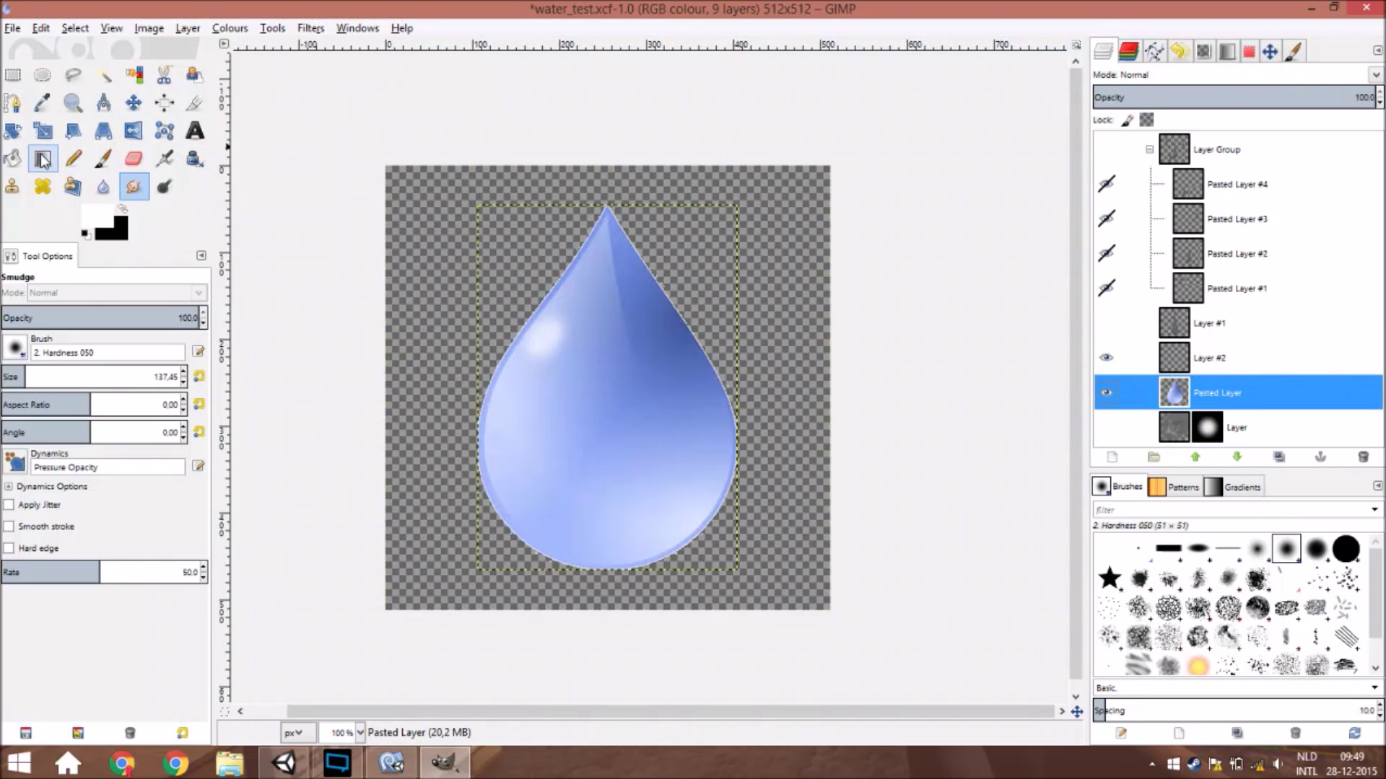
pyautogui.click(13, 158)
pyautogui.click(133, 74)
pyautogui.click(532, 287)
pyautogui.press('ctrl')
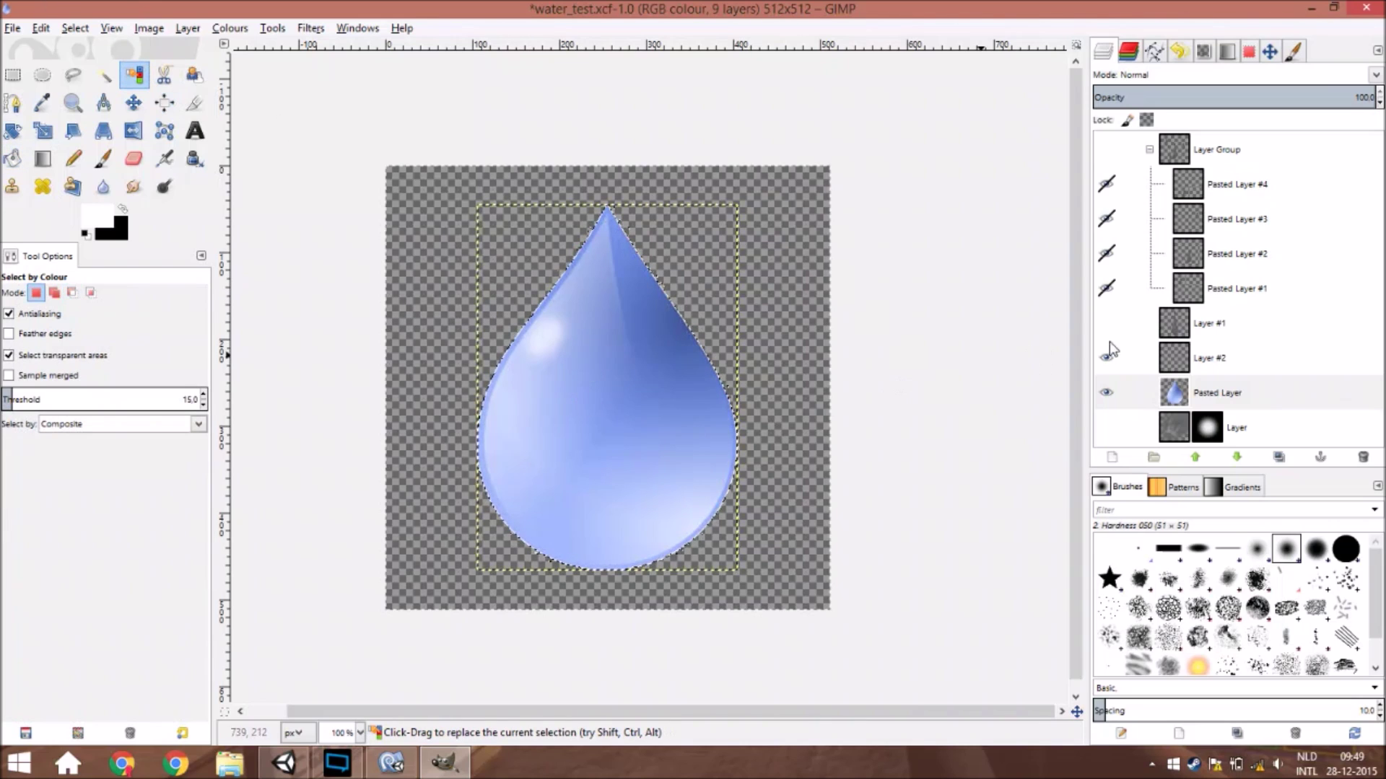
# Step: Fill the drop shape with white on Layer #2 using the Pencil, undoing the first stroke
pyautogui.click(1212, 358)
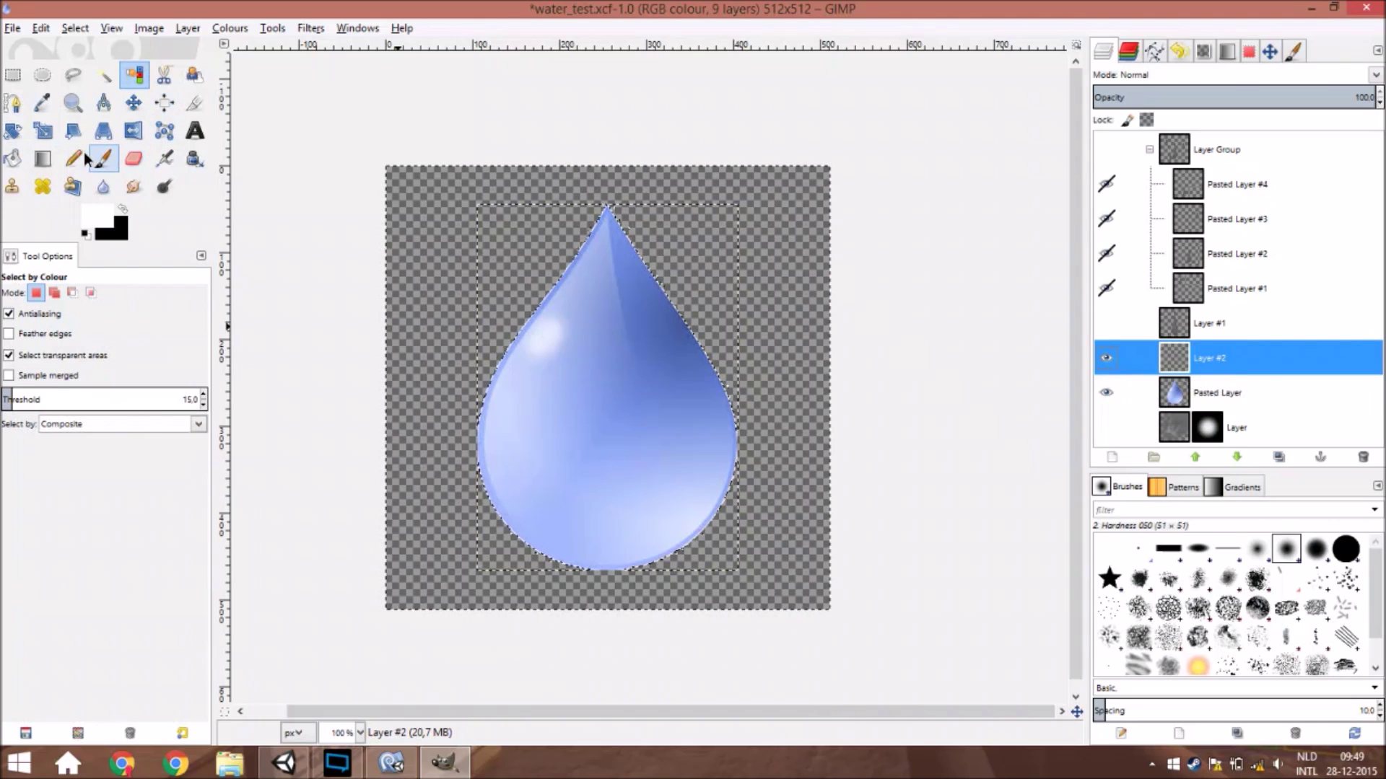
pyautogui.click(73, 158)
pyautogui.moveTo(706, 222)
pyautogui.mouseDown()
pyautogui.moveTo(583, 373)
pyautogui.moveTo(496, 635)
pyautogui.moveTo(557, 171)
pyautogui.mouseUp()
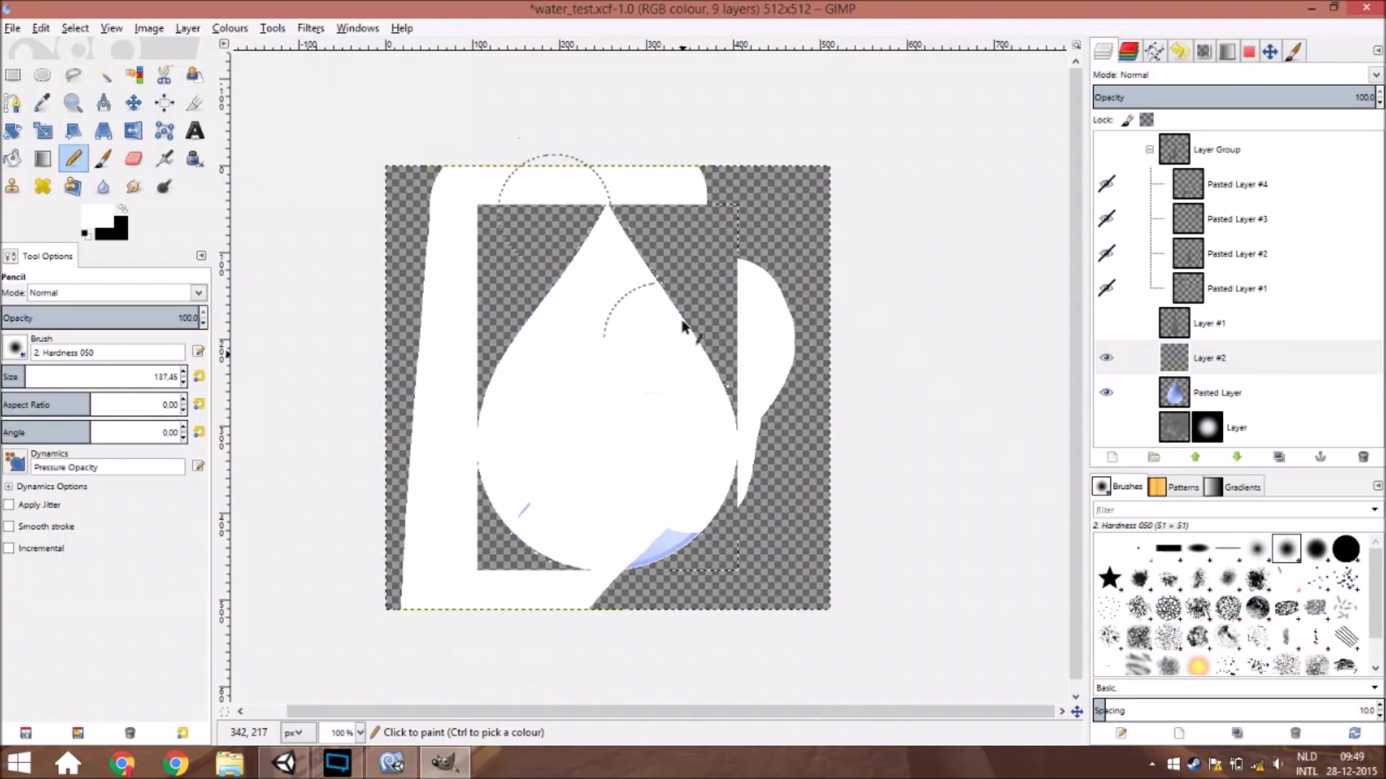
pyautogui.hotkey('ctrl', 'z')
pyautogui.moveTo(603, 262)
pyautogui.mouseDown()
pyautogui.moveTo(606, 288)
pyautogui.moveTo(534, 415)
pyautogui.moveTo(542, 527)
pyautogui.moveTo(686, 541)
pyautogui.moveTo(711, 433)
pyautogui.moveTo(610, 372)
pyautogui.moveTo(587, 520)
pyautogui.mouseUp()
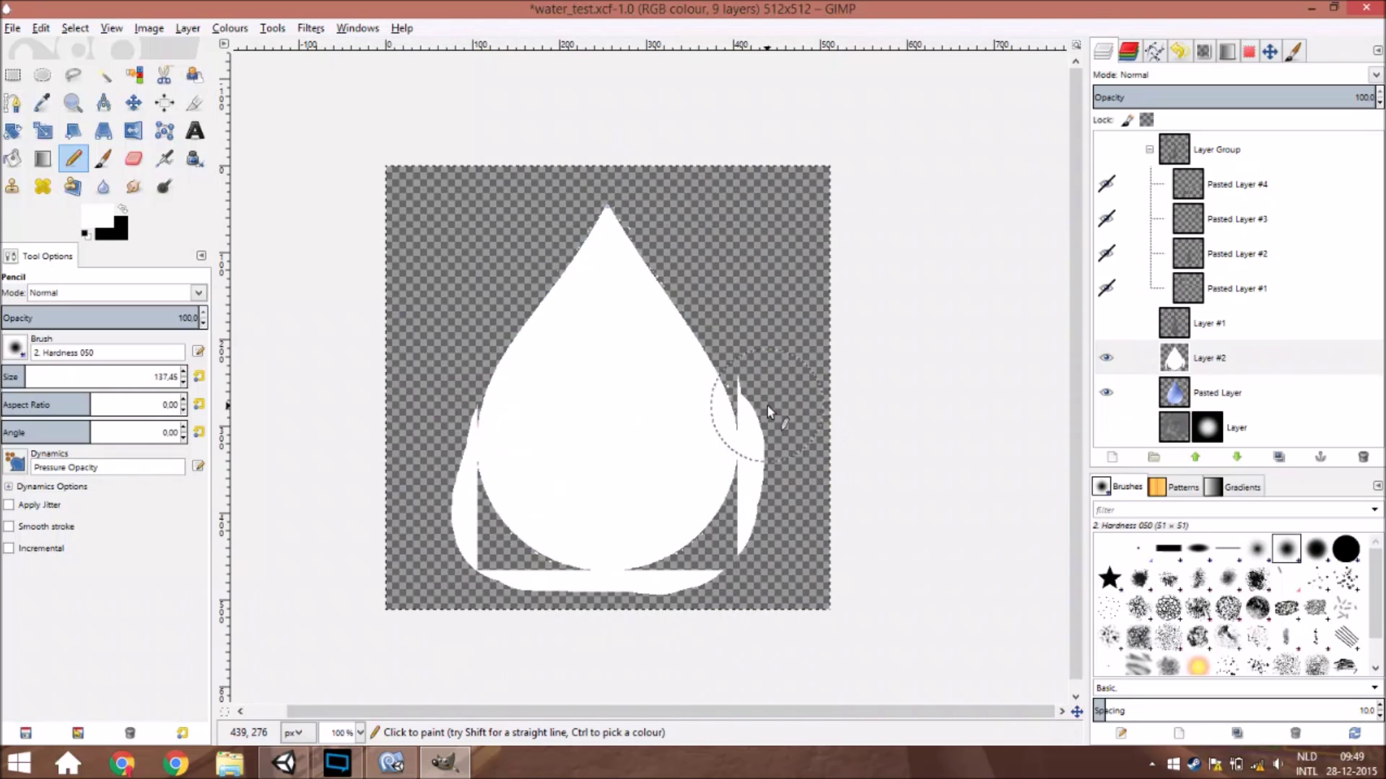
# Step: Erase the white spill around the drop on Layer #2 and soften the drop's lower edges
pyautogui.click(134, 159)
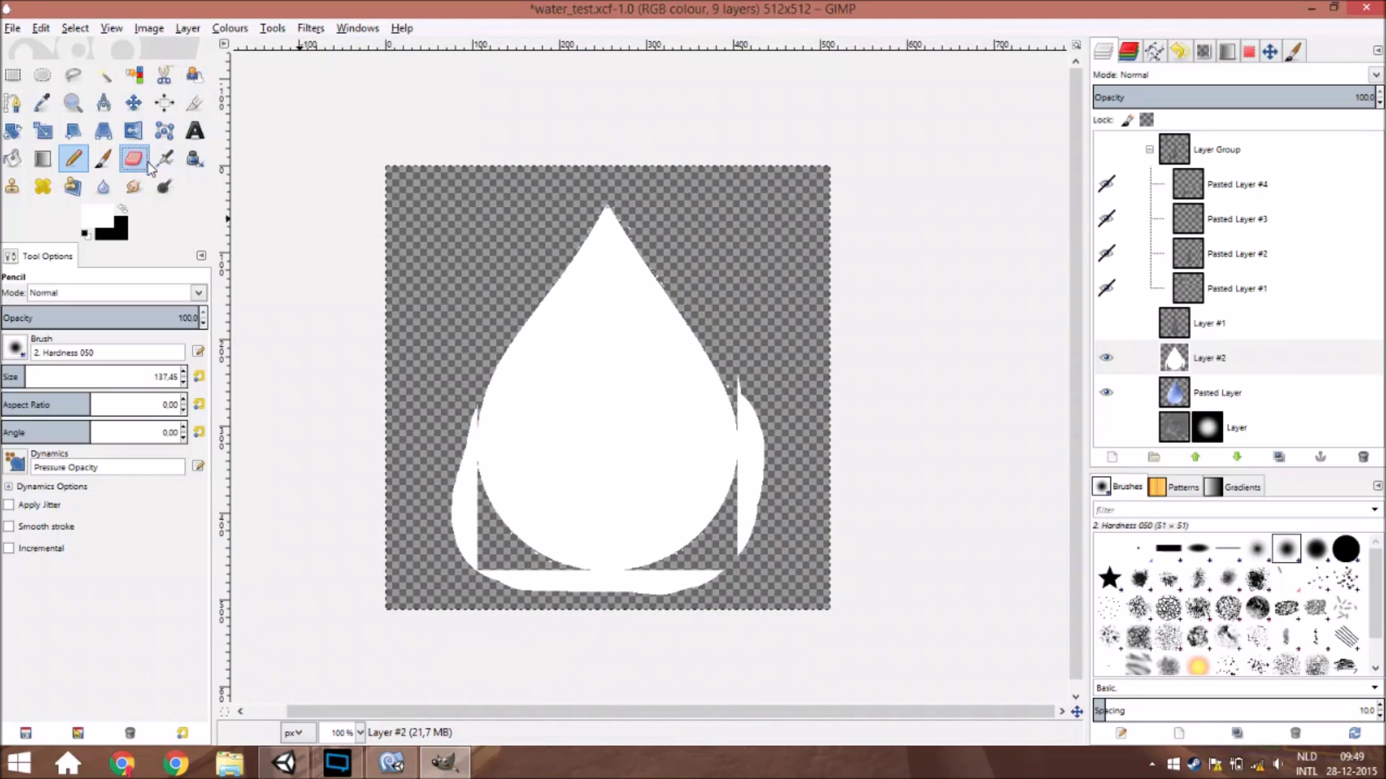
pyautogui.moveTo(458, 472)
pyautogui.mouseDown()
pyautogui.moveTo(467, 617)
pyautogui.moveTo(653, 615)
pyautogui.moveTo(608, 517)
pyautogui.moveTo(781, 488)
pyautogui.moveTo(758, 505)
pyautogui.mouseUp()
pyautogui.hotkey('ctrl', 'z')
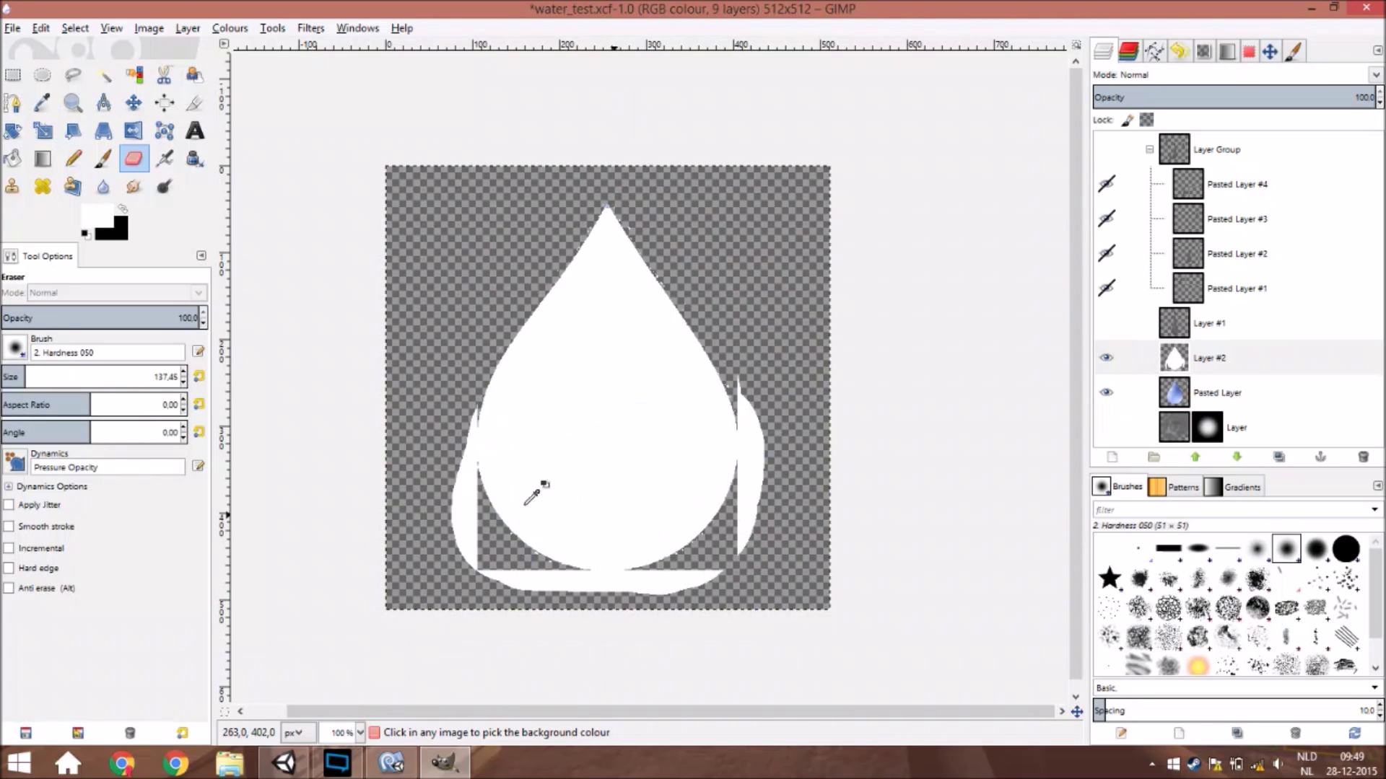
pyautogui.moveTo(483, 424); pyautogui.dragTo(515, 579)
pyautogui.moveTo(754, 537)
pyautogui.mouseDown()
pyautogui.moveTo(779, 364)
pyautogui.moveTo(717, 384)
pyautogui.moveTo(703, 407)
pyautogui.mouseUp()
# Step: Airbrush black shading over the white drop on Layer #2
pyautogui.press('a')
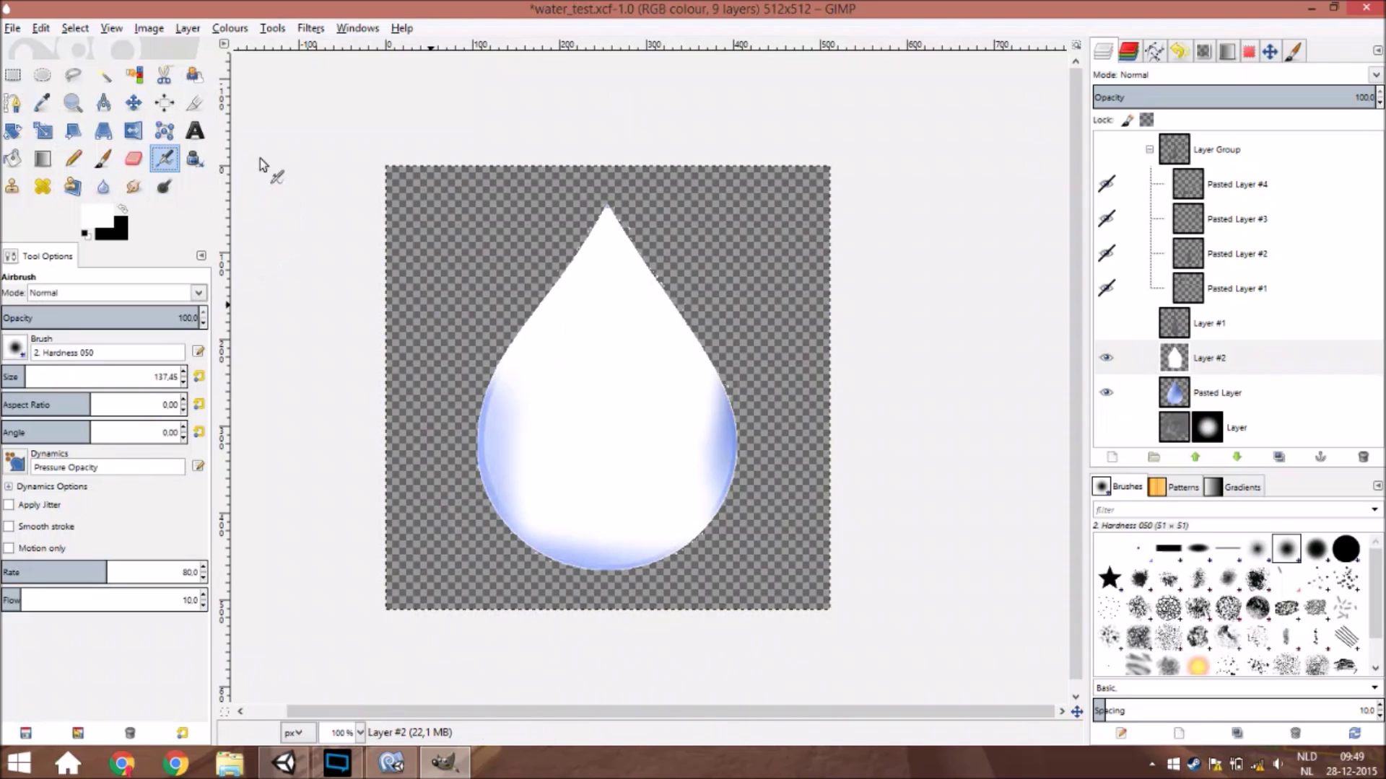
pyautogui.press('x')
pyautogui.moveTo(594, 359)
pyautogui.mouseDown()
pyautogui.moveTo(581, 365)
pyautogui.moveTo(653, 346)
pyautogui.moveTo(619, 422)
pyautogui.moveTo(728, 534)
pyautogui.moveTo(629, 387)
pyautogui.moveTo(518, 404)
pyautogui.moveTo(641, 344)
pyautogui.moveTo(611, 274)
pyautogui.moveTo(570, 498)
pyautogui.mouseUp()
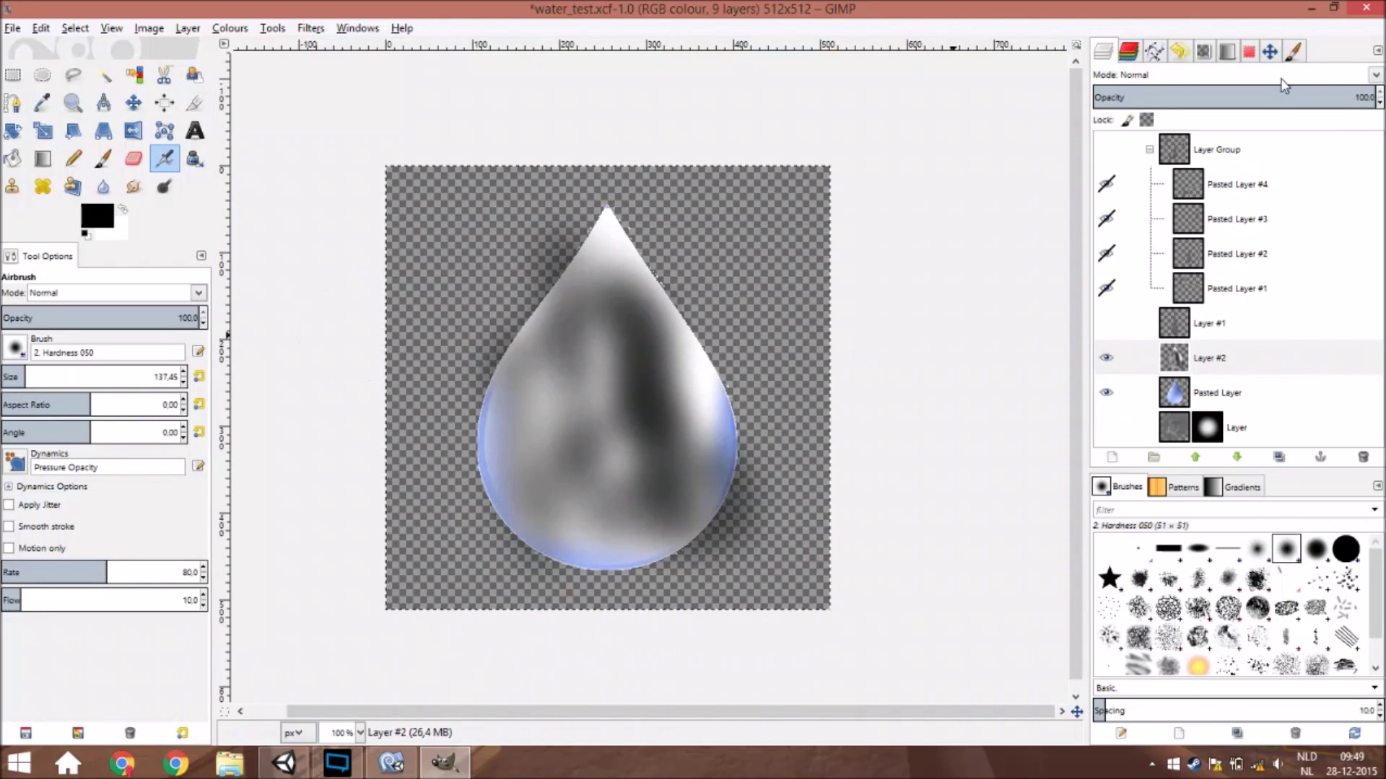
# Step: Set Layer #2's opacity to about 60.7, hide the Pasted Layer and airbrush darker shading over the drop's upper part and edges
pyautogui.moveTo(1275, 96)
pyautogui.mouseDown()
pyautogui.moveTo(1243, 96)
pyautogui.moveTo(1264, 96)
pyautogui.mouseUp()
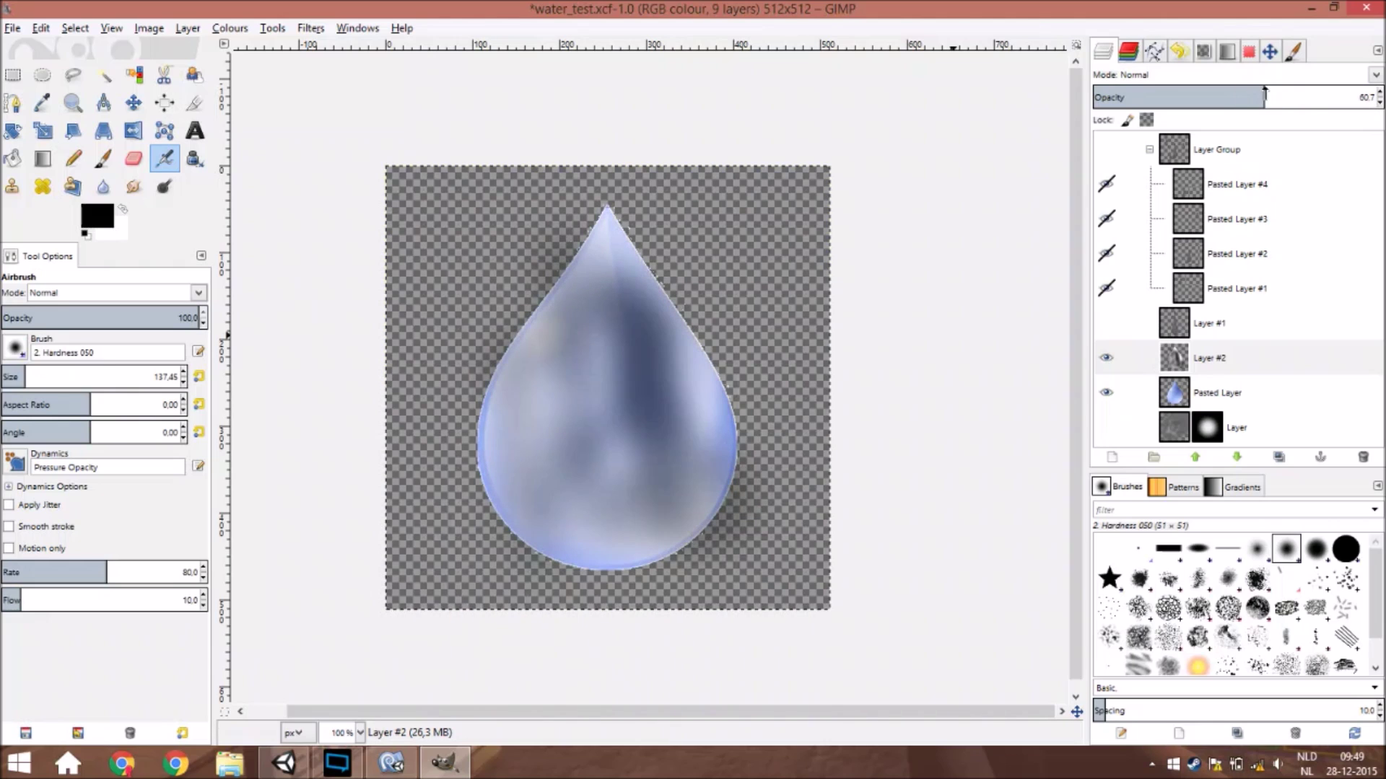
pyautogui.click(1106, 392)
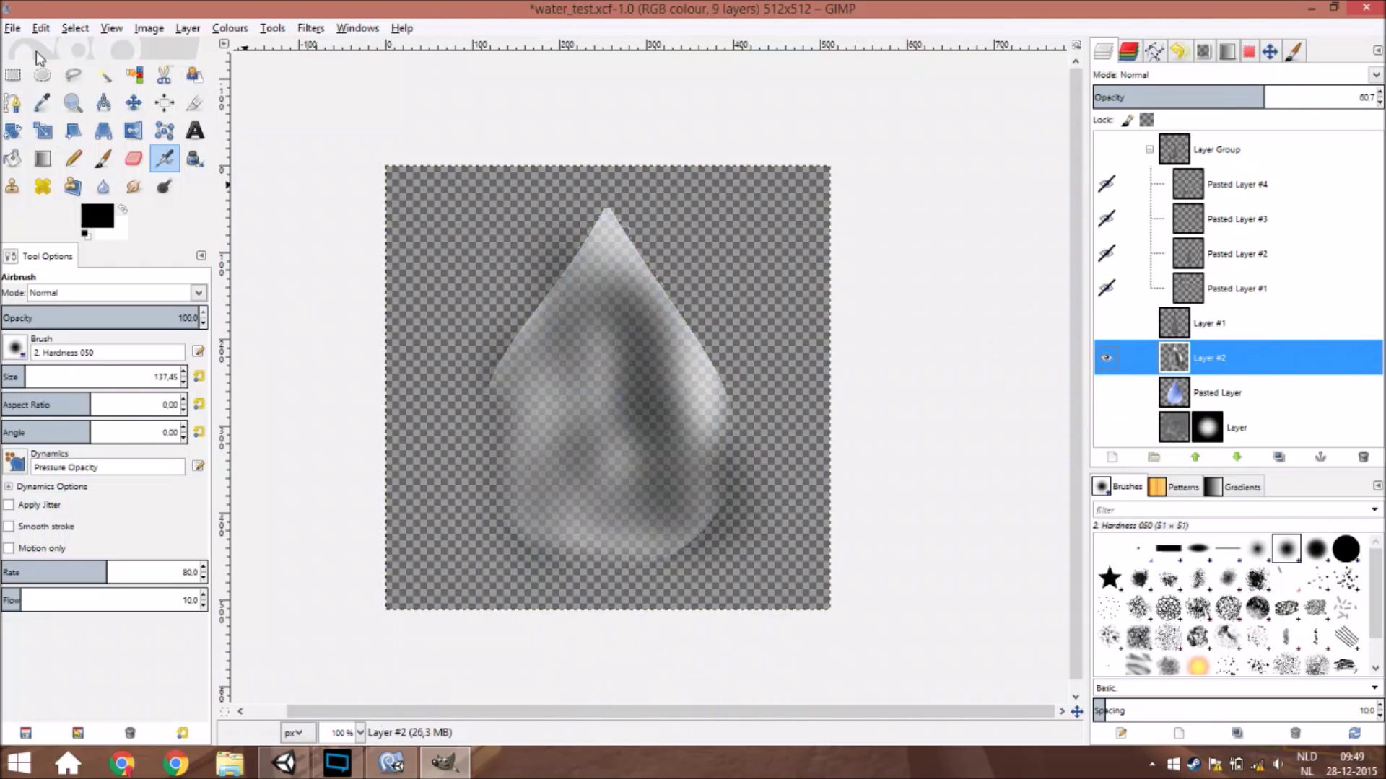
pyautogui.moveTo(526, 301)
pyautogui.mouseDown()
pyautogui.moveTo(603, 257)
pyautogui.moveTo(556, 349)
pyautogui.moveTo(704, 372)
pyautogui.mouseUp()
pyautogui.moveTo(662, 287); pyautogui.dragTo(722, 433)
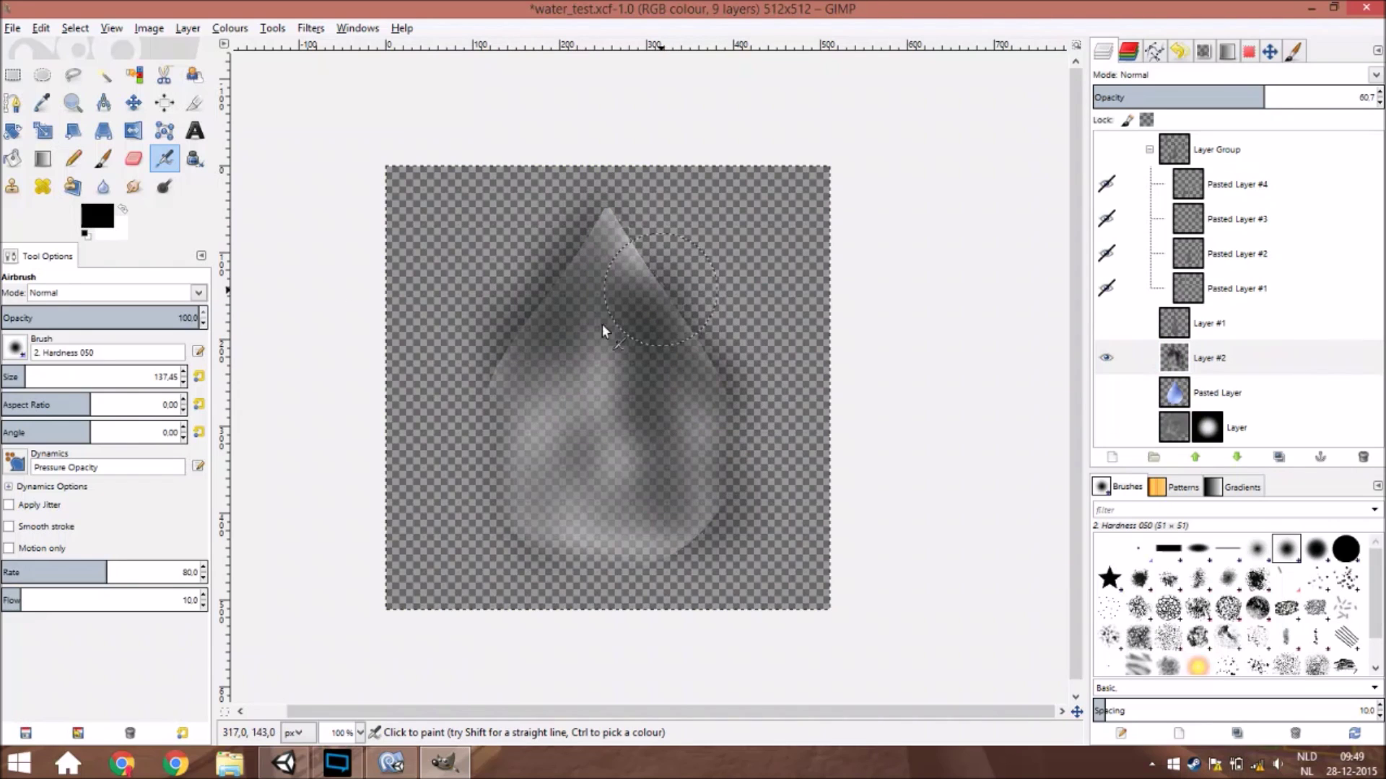
# Step: Scale the shaded drop horizontally from both sides into a narrow streak
pyautogui.click(42, 130)
pyautogui.click(460, 320)
pyautogui.moveTo(395, 389); pyautogui.dragTo(638, 390)
pyautogui.moveTo(832, 392); pyautogui.dragTo(633, 388)
pyautogui.click(241, 454)
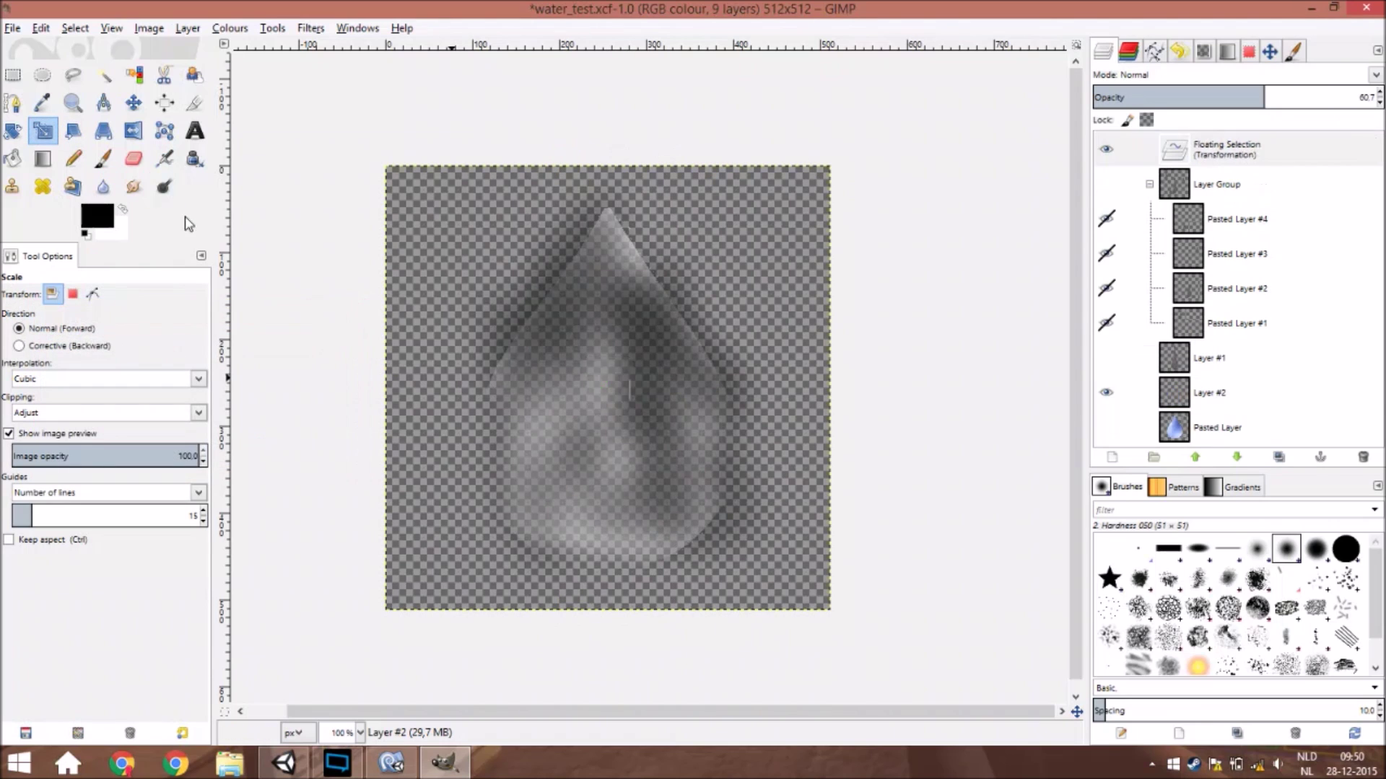
# Step: Apply Layer to Image Size to the floating selection and smudge along the narrow drop's left edge
pyautogui.click(133, 187)
pyautogui.press('2')
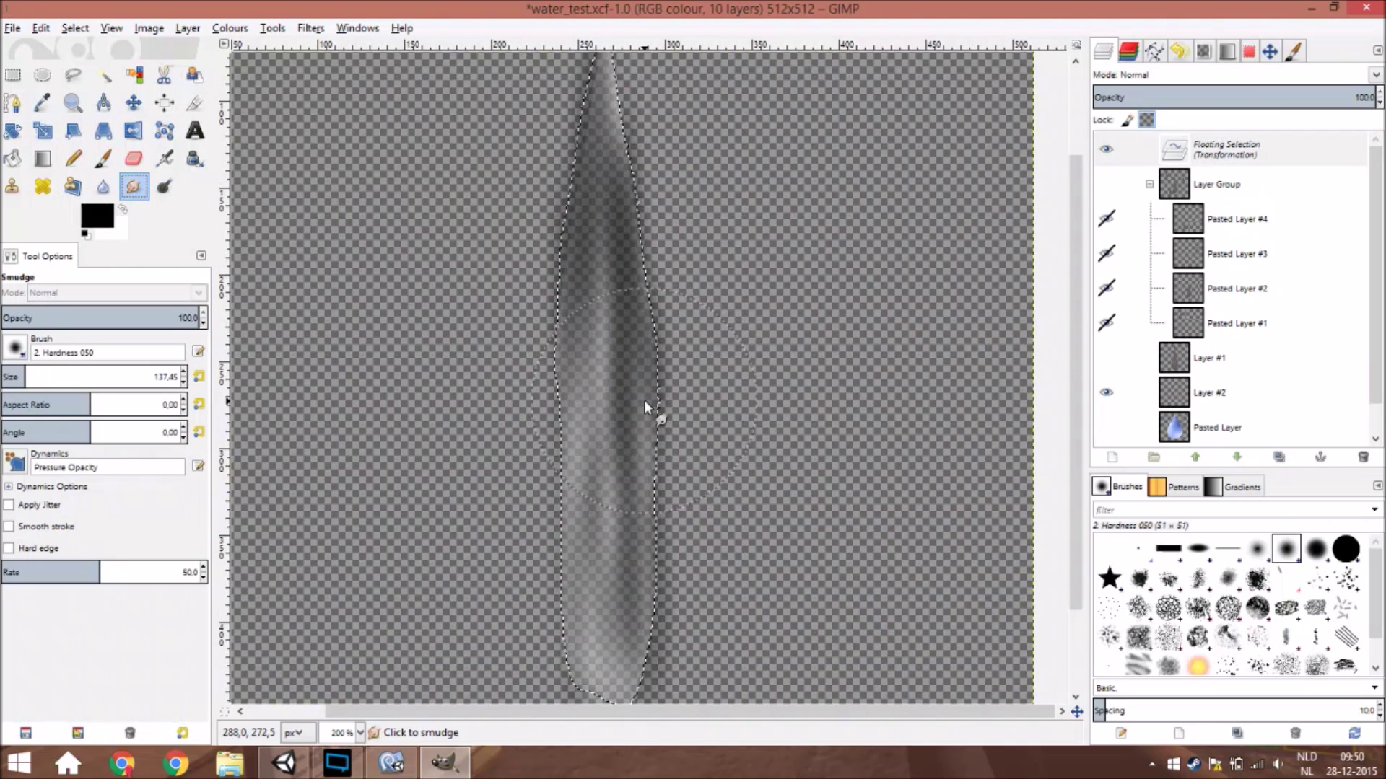
pyautogui.click(149, 28)
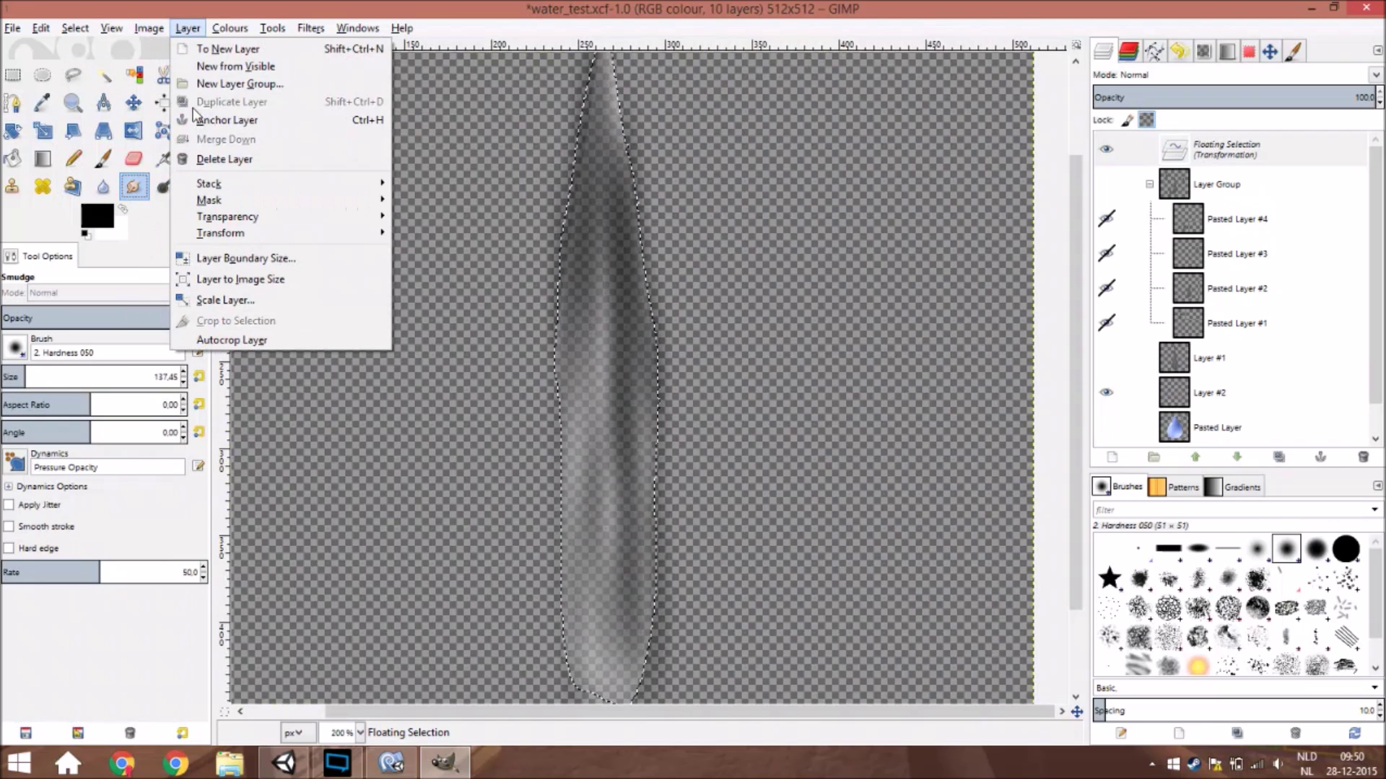
pyautogui.click(260, 280)
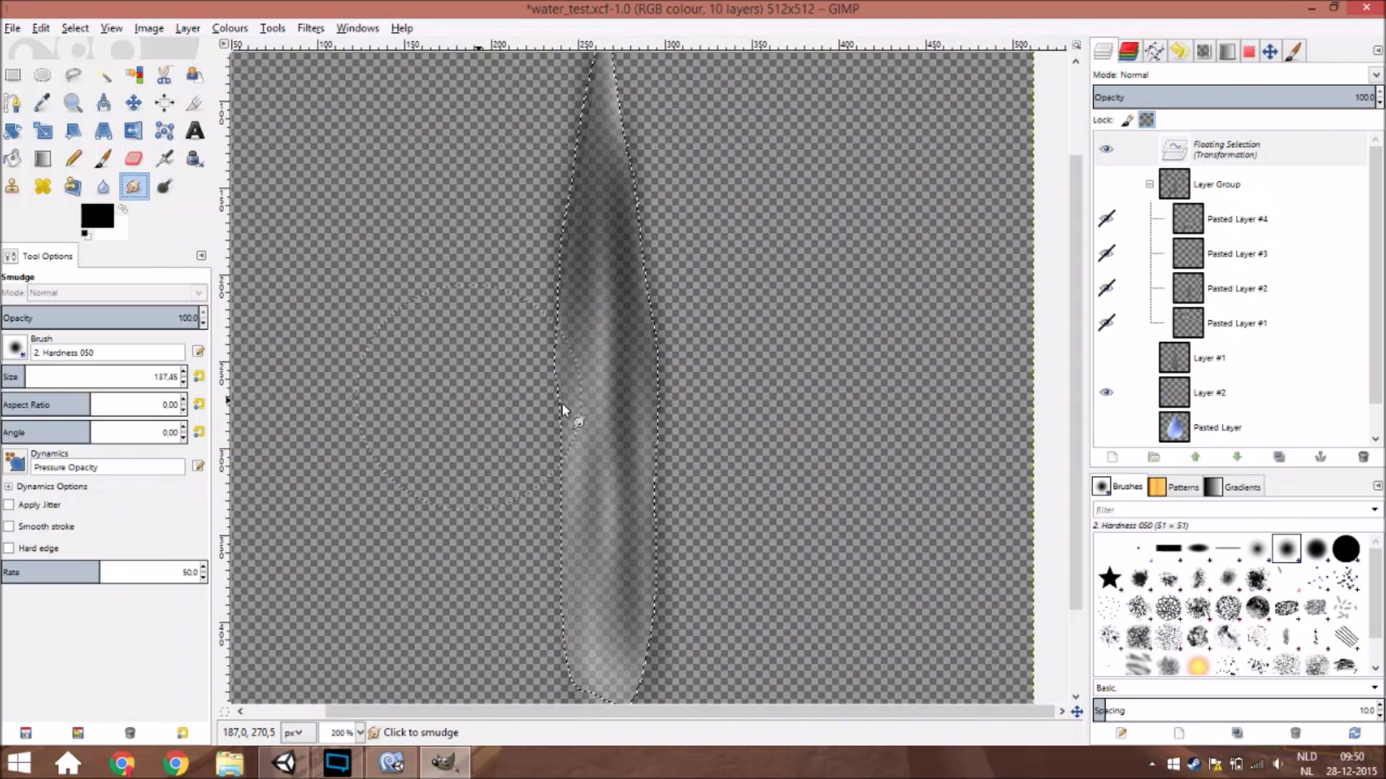
pyautogui.moveTo(436, 167)
pyautogui.mouseDown()
pyautogui.moveTo(505, 288)
pyautogui.moveTo(557, 516)
pyautogui.mouseUp()
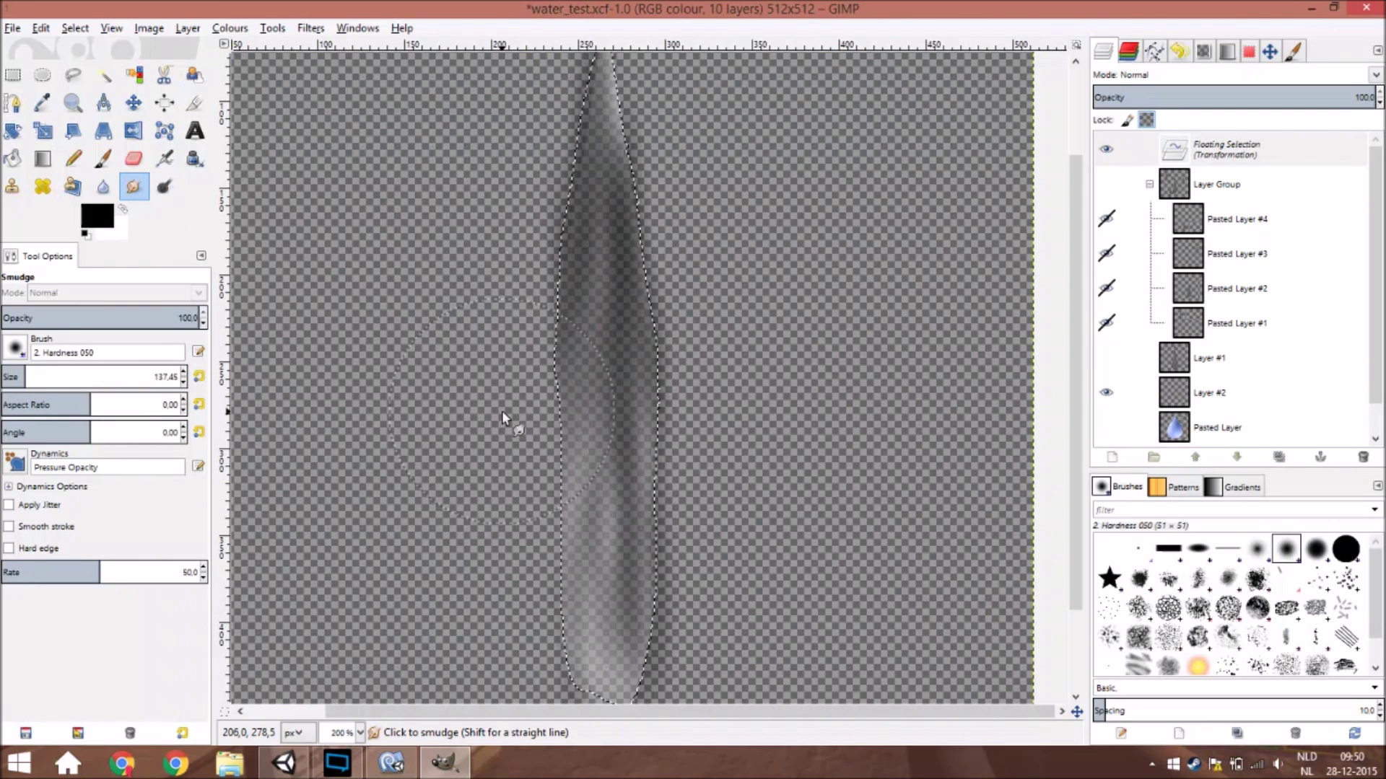
# Step: Anchor the floating selection to Layer #2 and smudge the drop's sides and lower end into a soft, blurred shape
pyautogui.rightClick(1123, 160)
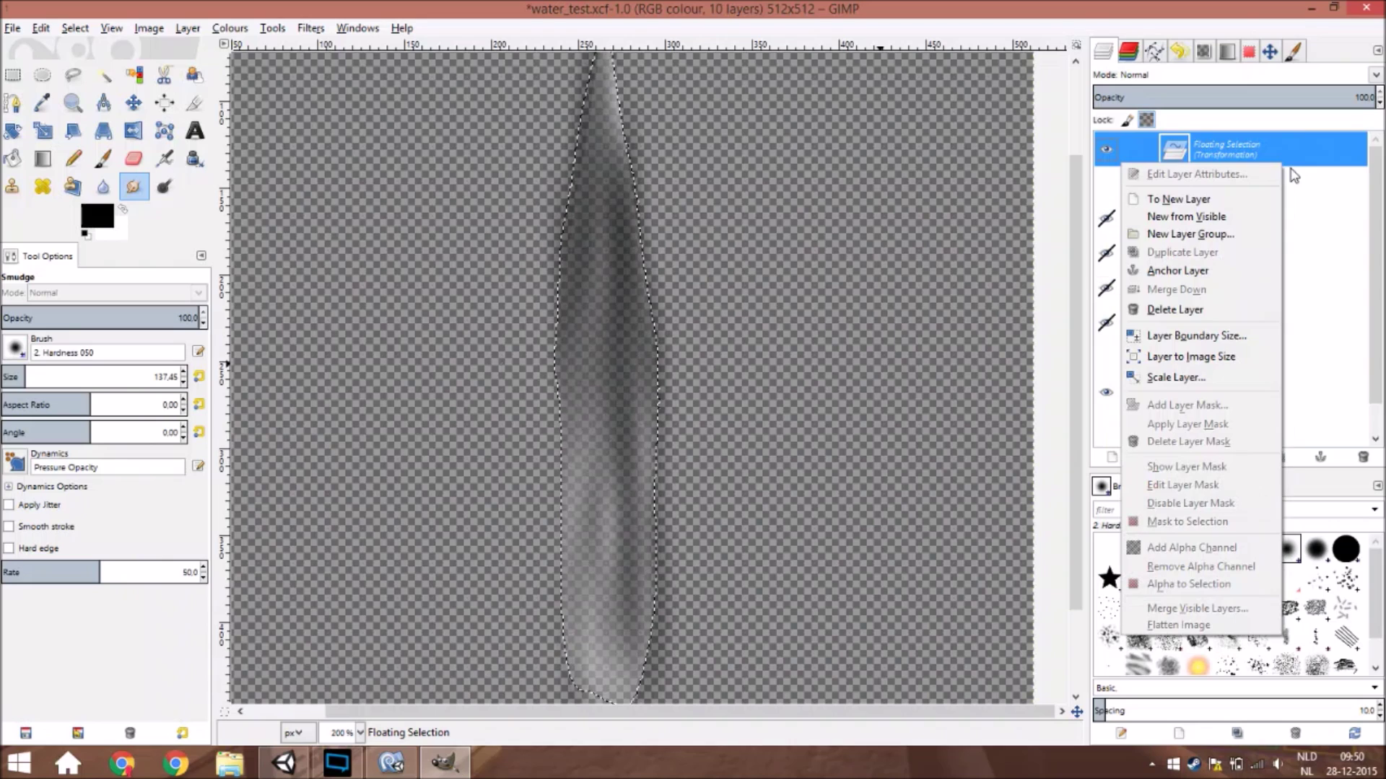
pyautogui.click(1213, 271)
pyautogui.moveTo(565, 335)
pyautogui.mouseDown()
pyautogui.moveTo(383, 448)
pyautogui.moveTo(529, 599)
pyautogui.moveTo(525, 550)
pyautogui.moveTo(525, 577)
pyautogui.moveTo(563, 390)
pyautogui.moveTo(683, 430)
pyautogui.moveTo(739, 356)
pyautogui.mouseUp()
pyautogui.moveTo(674, 408); pyautogui.dragTo(717, 599)
pyautogui.keyDown('ctrl'); pyautogui.scroll(-2, 710, 492); pyautogui.keyUp('ctrl')
pyautogui.moveTo(616, 472)
pyautogui.mouseDown()
pyautogui.moveTo(617, 314)
pyautogui.moveTo(650, 272)
pyautogui.moveTo(606, 513)
pyautogui.mouseUp()
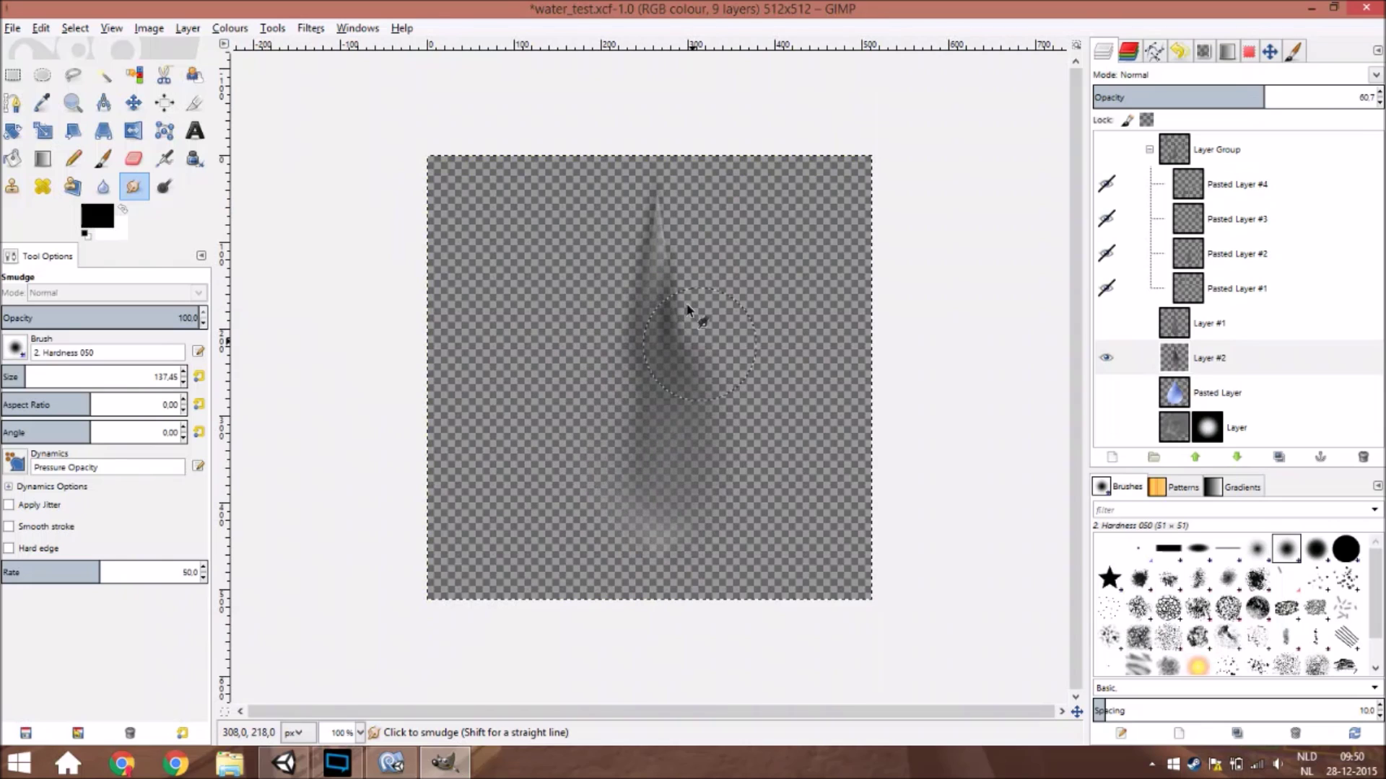
pyautogui.keyDown('ctrl'); pyautogui.scroll(-2, 609, 526); pyautogui.keyUp('ctrl')
pyautogui.keyDown('ctrl'); pyautogui.scroll(2, 609, 526); pyautogui.keyUp('ctrl')
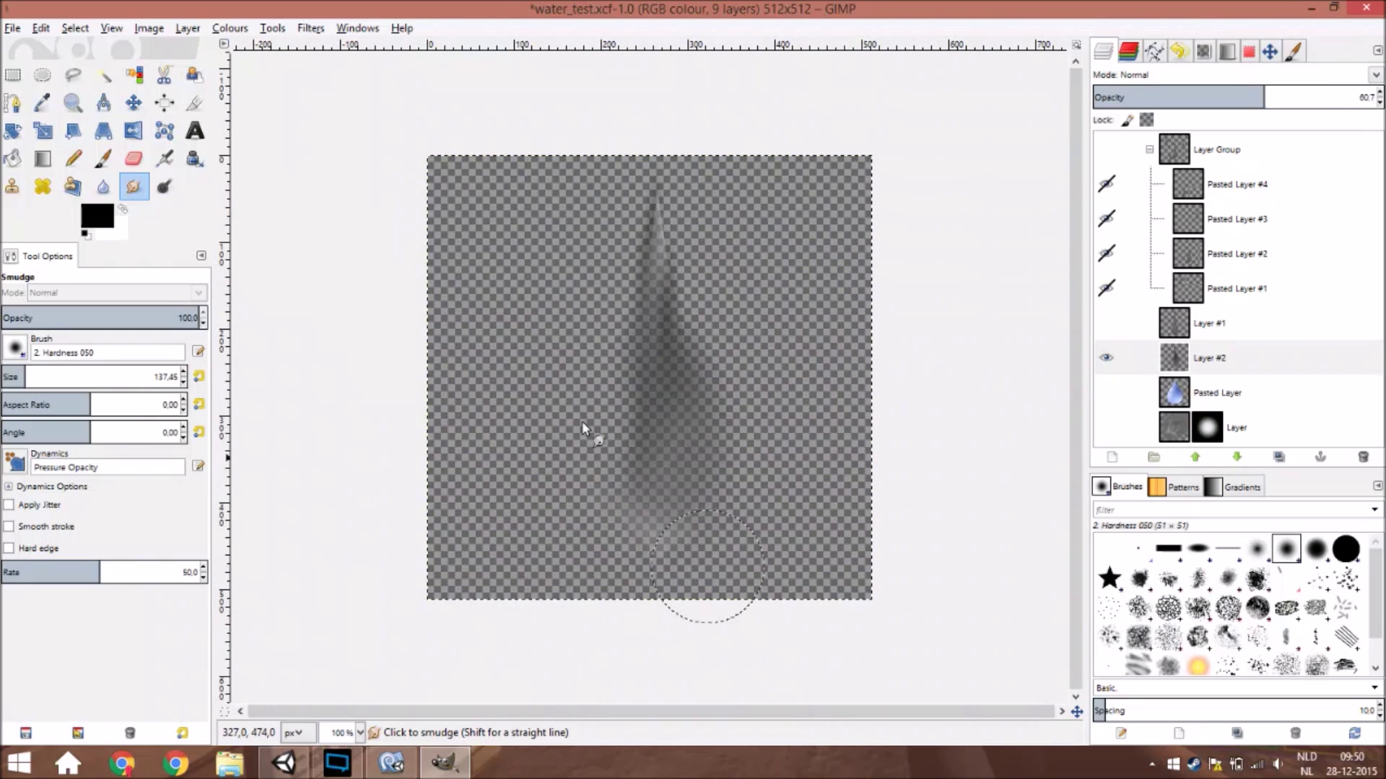
# Step: Switch to Unity to view the rain scene and return to the start of startRain in Rain.cs
pyautogui.click(372, 766)
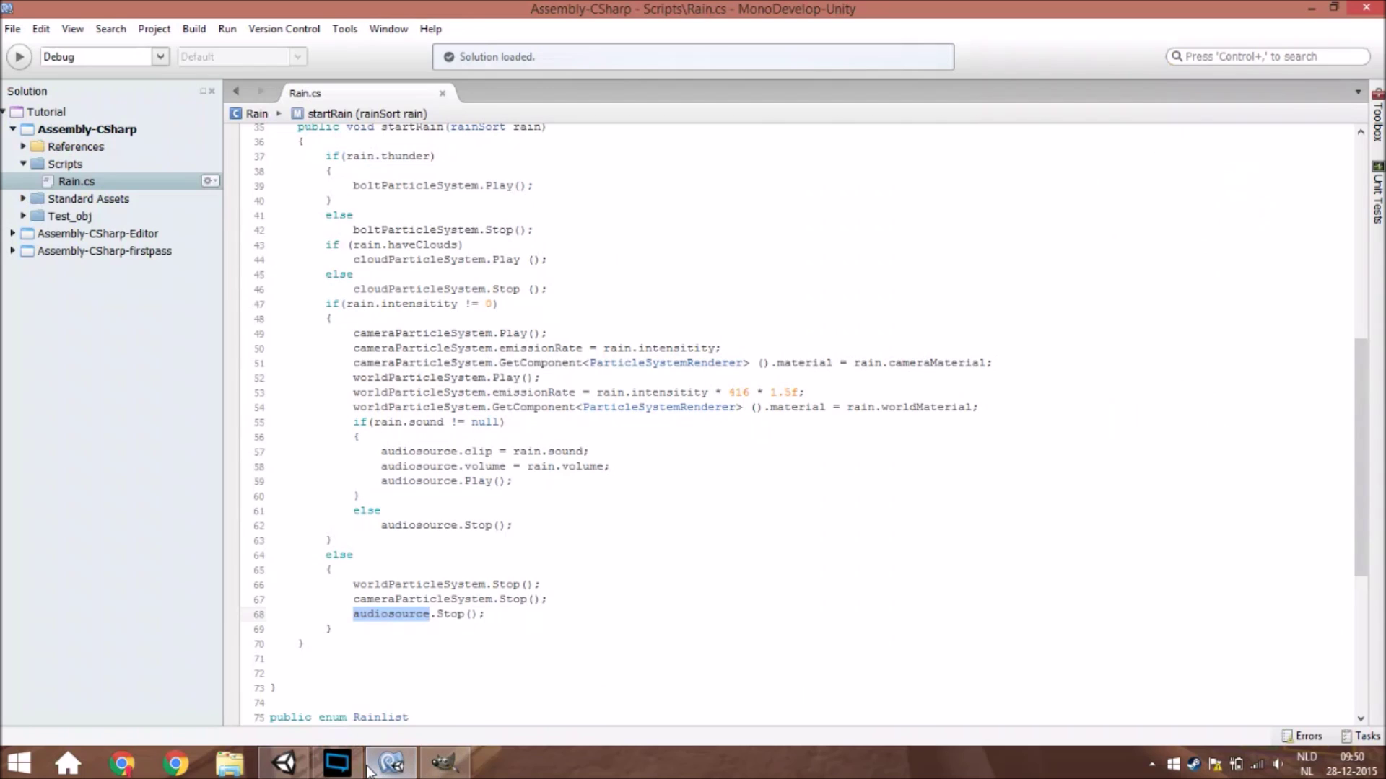
pyautogui.click(285, 764)
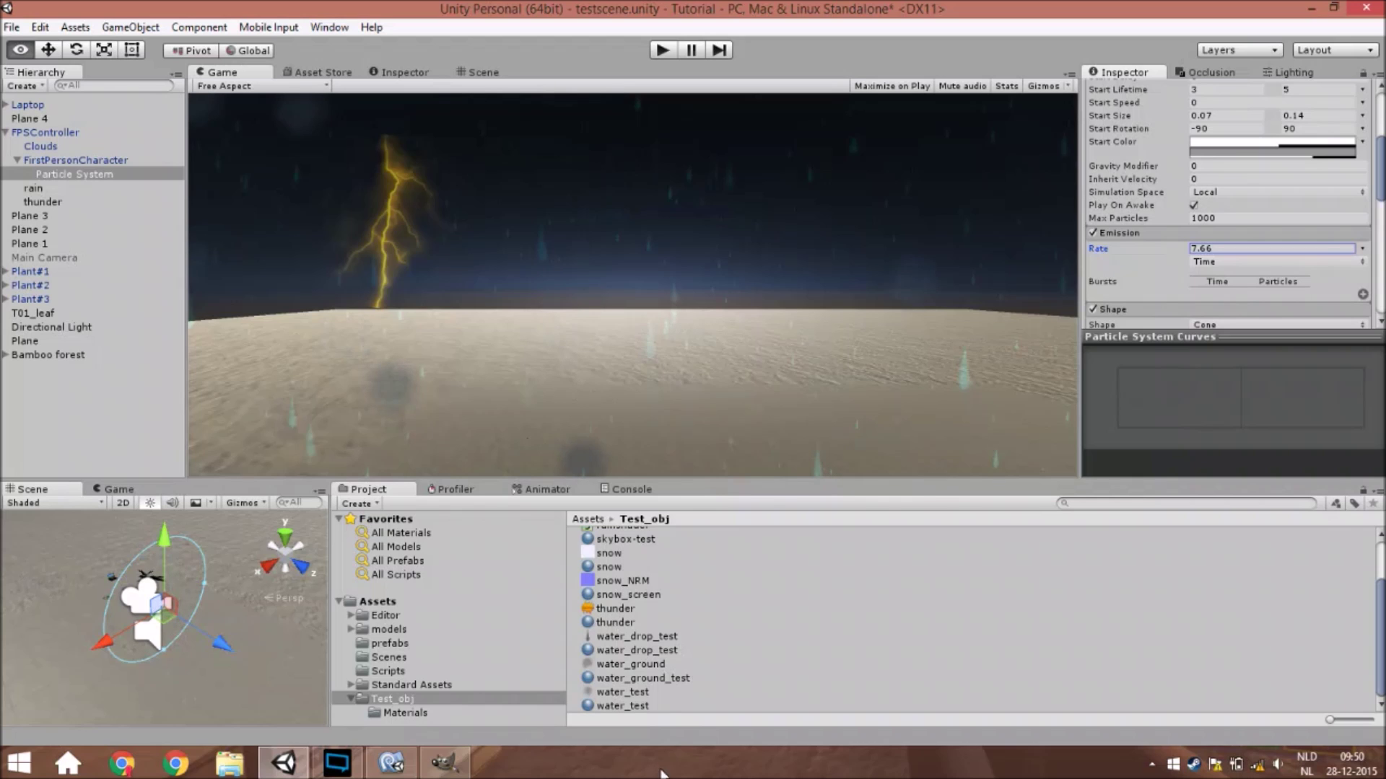
pyautogui.click(455, 763)
pyautogui.scroll(5, 437, 368)
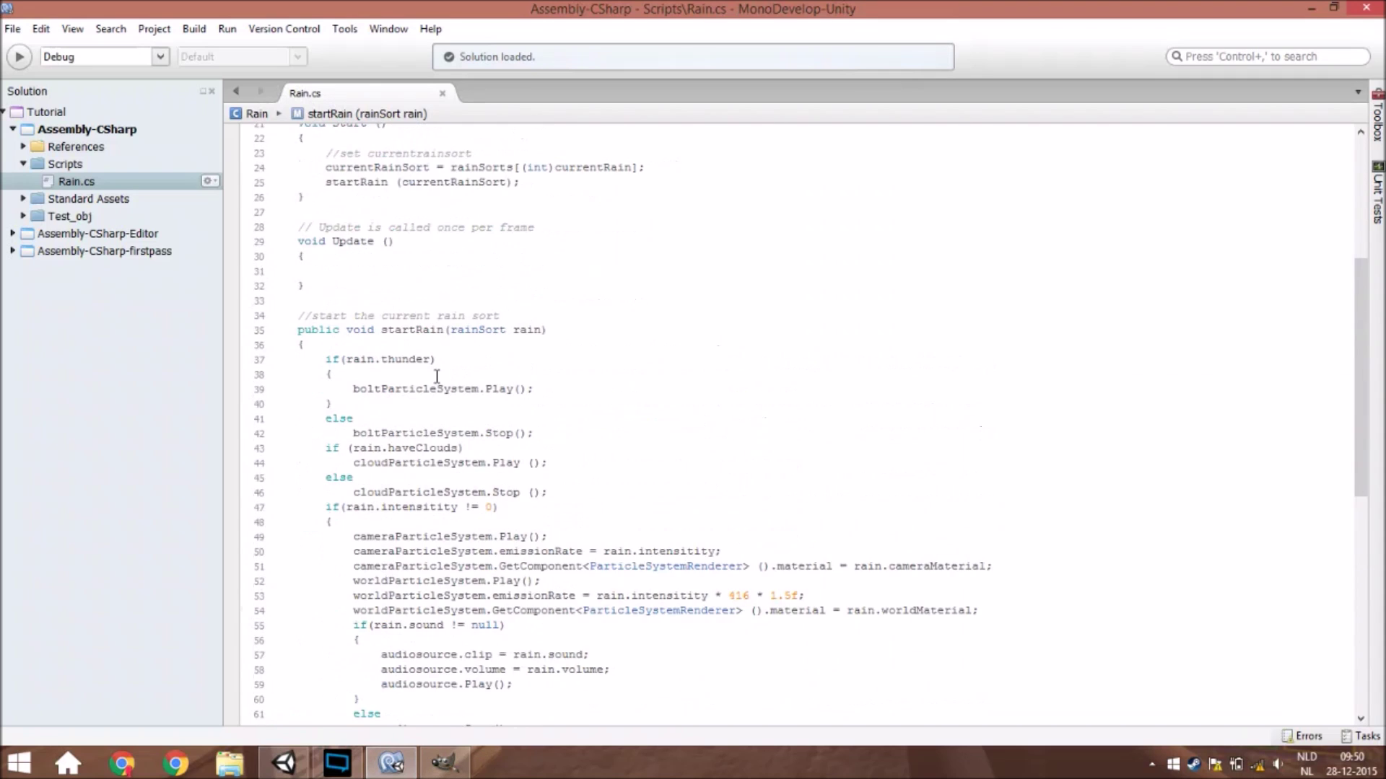